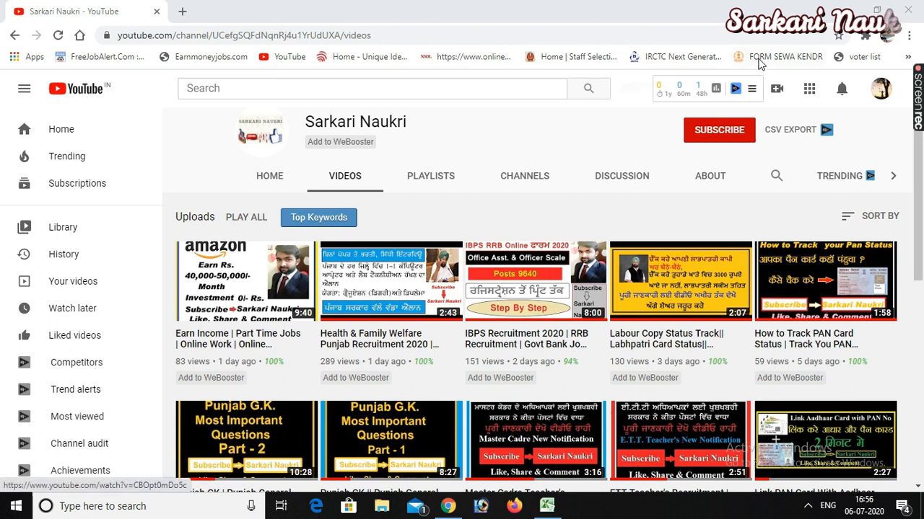
Subscribe to the Sarkari Naukri YouTube channel with the notification bell set to All.
left_click(709, 139)
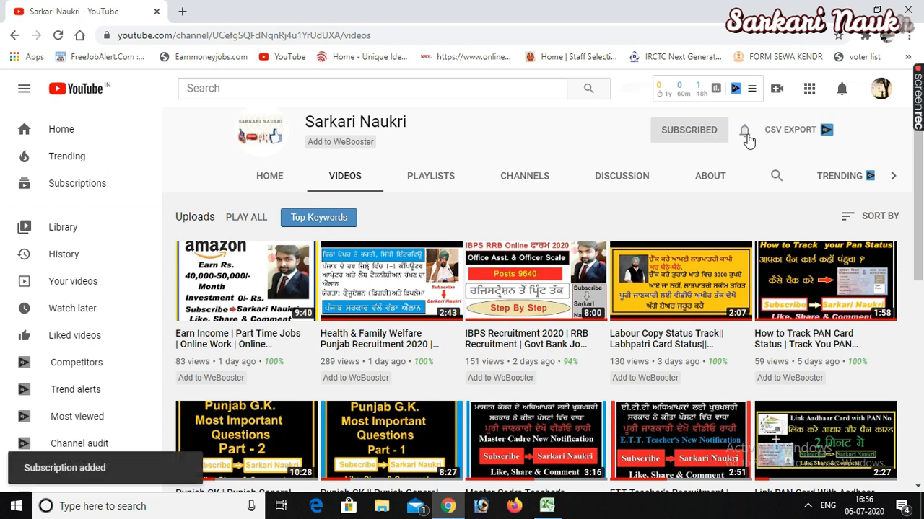
left_click(743, 133)
left_click(777, 171)
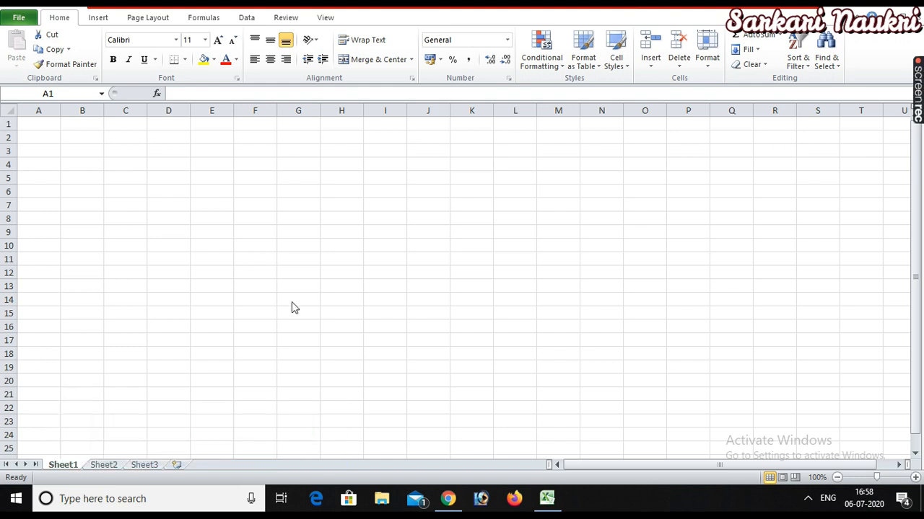
Enter the headings Sr No, Name and Father's Name in A2:C2.
left_click(45, 144)
type("Sr")
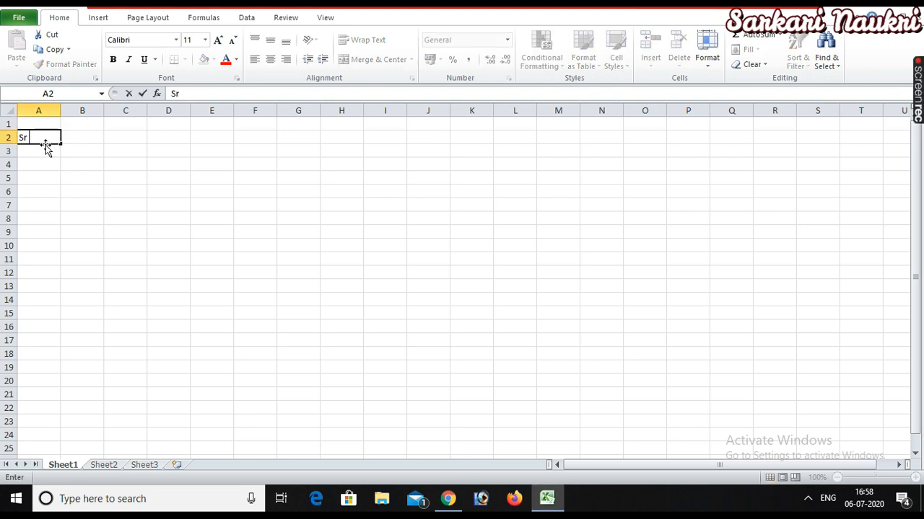
type(" nO")
key("BackSpace")
key("BackSpace")
type("No")
key("Tab")
type("Name")
key("Tab")
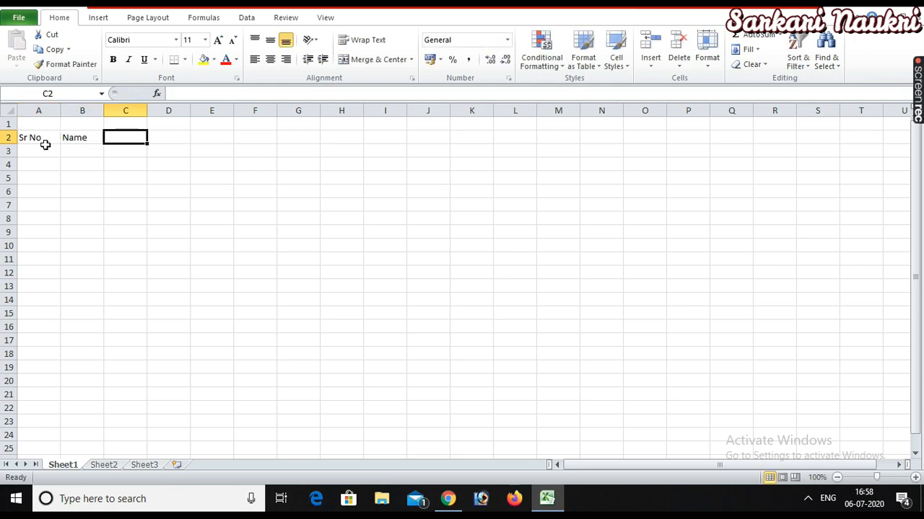
type("Fathersa")
key("BackSpace")
key("BackSpace")
type("\\")
key("BackSpace")
type("'s Name")
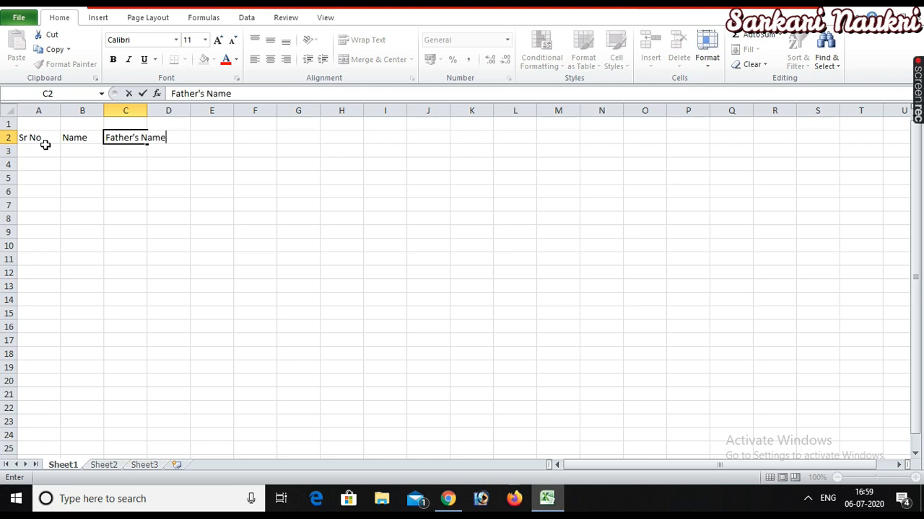
key("Tab")
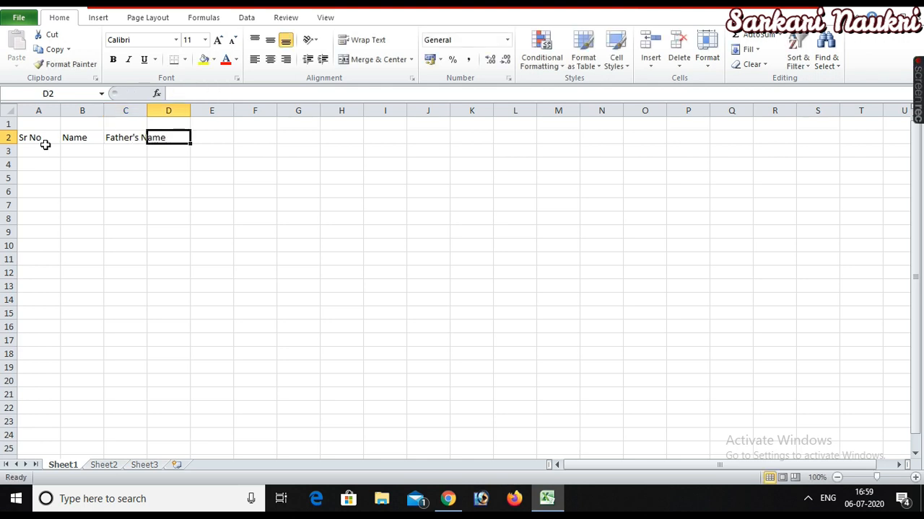
Add the headings Class, English, Punjabi, Hindi and Total in D2:H2.
type("Class")
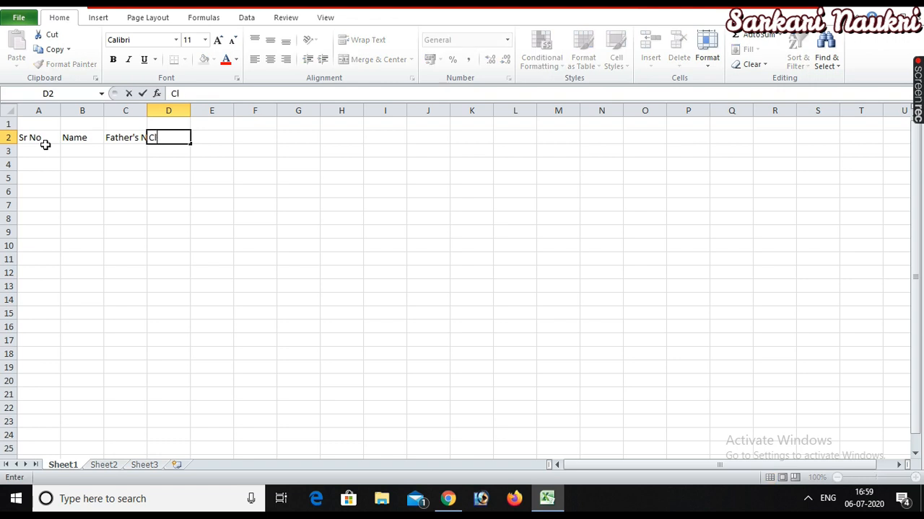
key("Tab")
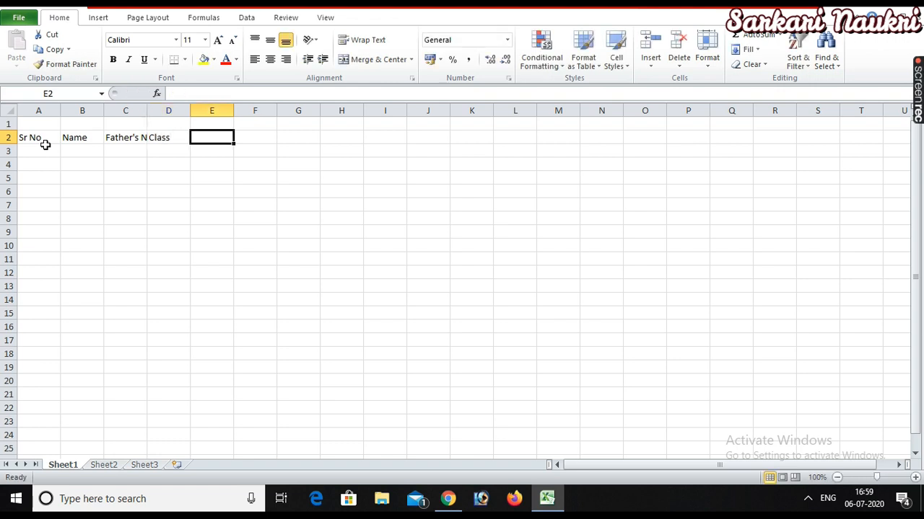
type("T")
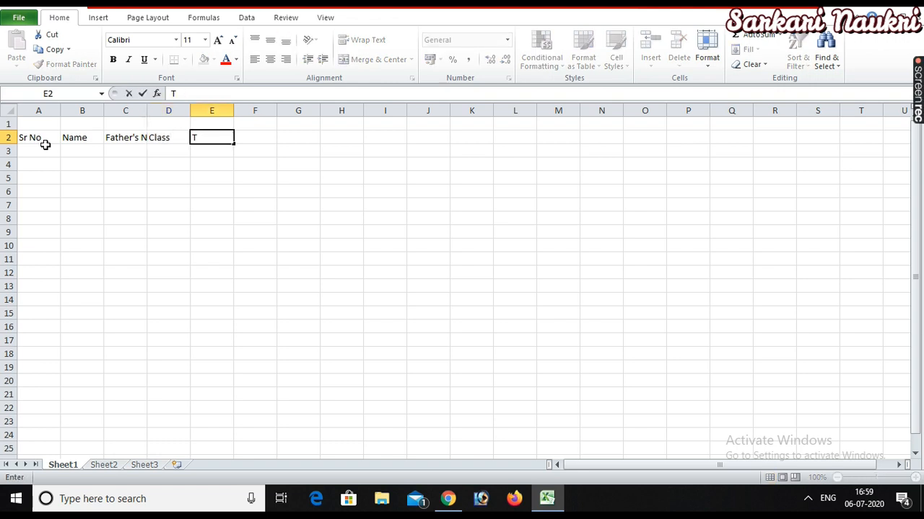
type("English")
key("Tab")
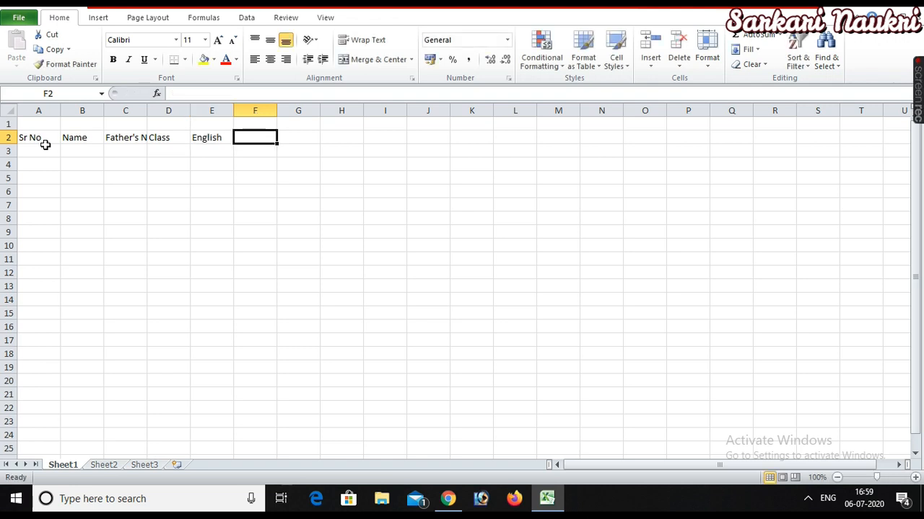
type("Punjabi")
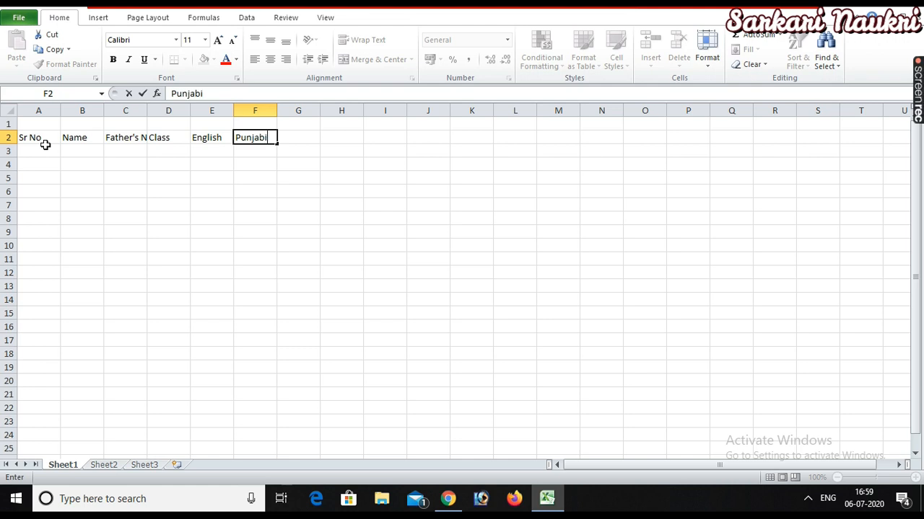
key("Tab")
type("Hindi")
key("Tab")
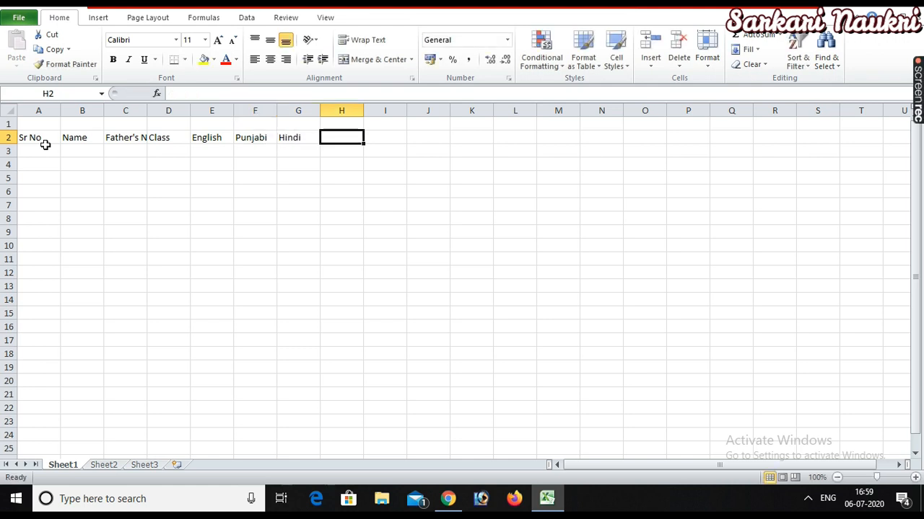
type("Total")
key("Tab")
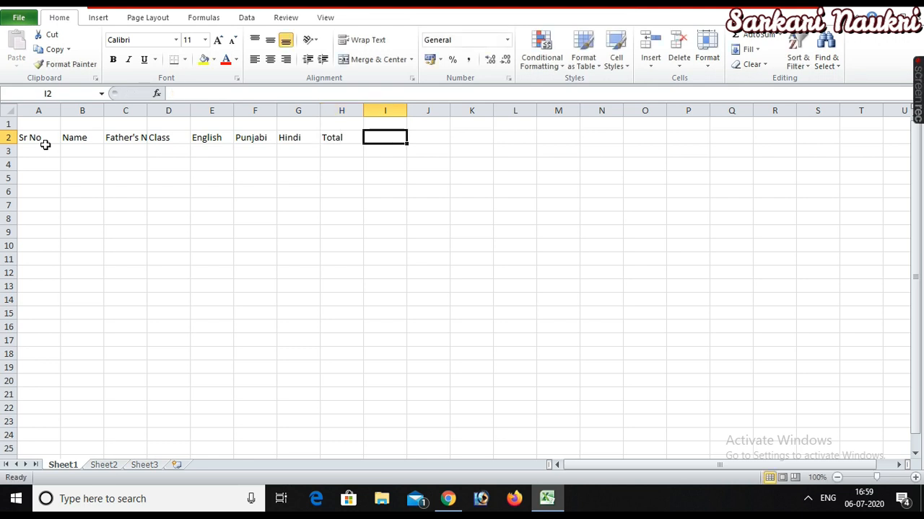
key("Down")
key("Left")
key("Left")
key("Left")
key("Left")
key("Left")
key("Left")
key("Left")
key("Left")
Fill row 3 with student 1: serial 1, student and father's names, class 4th, marks 50, 40, 80.
type("1")
key("Tab")
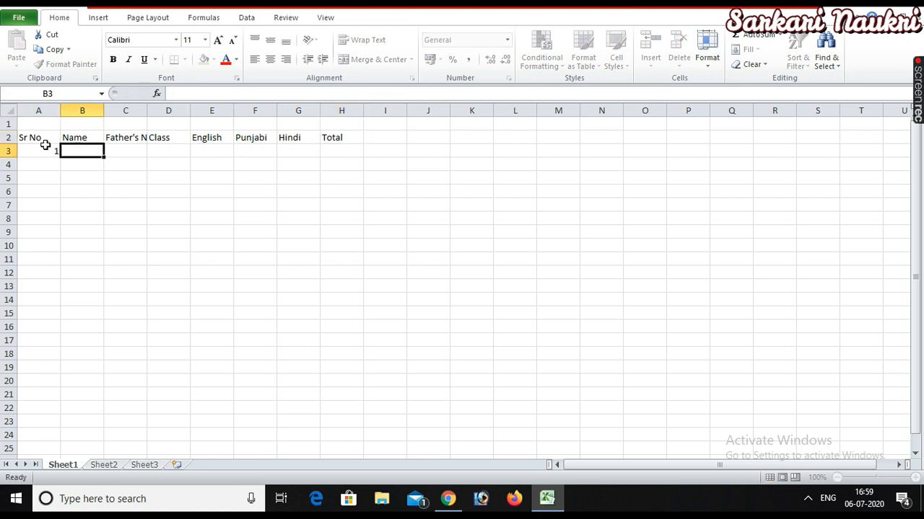
type("Rahul Kumar")
key("Tab")
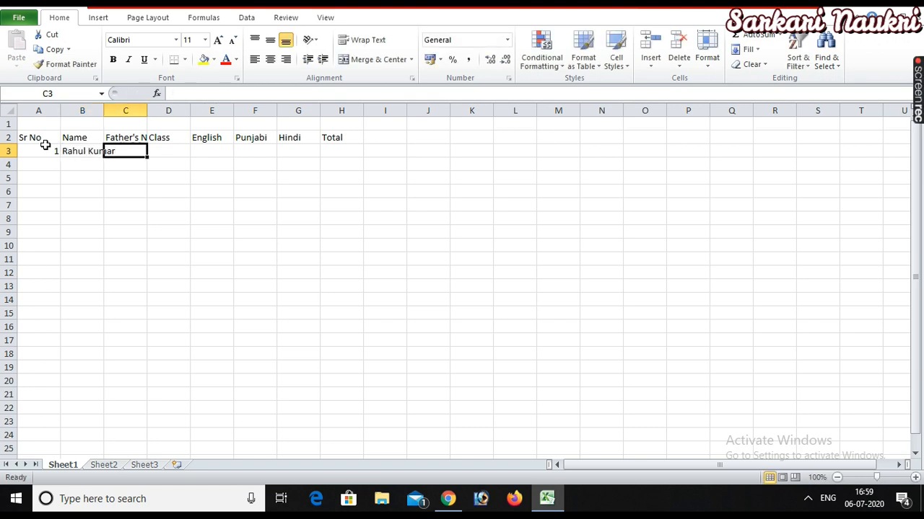
type("Kris")
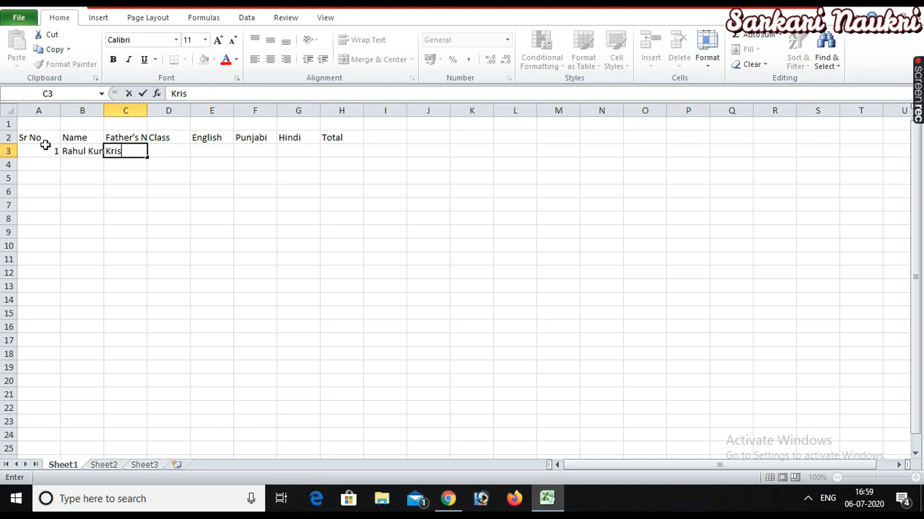
type("han Kumar")
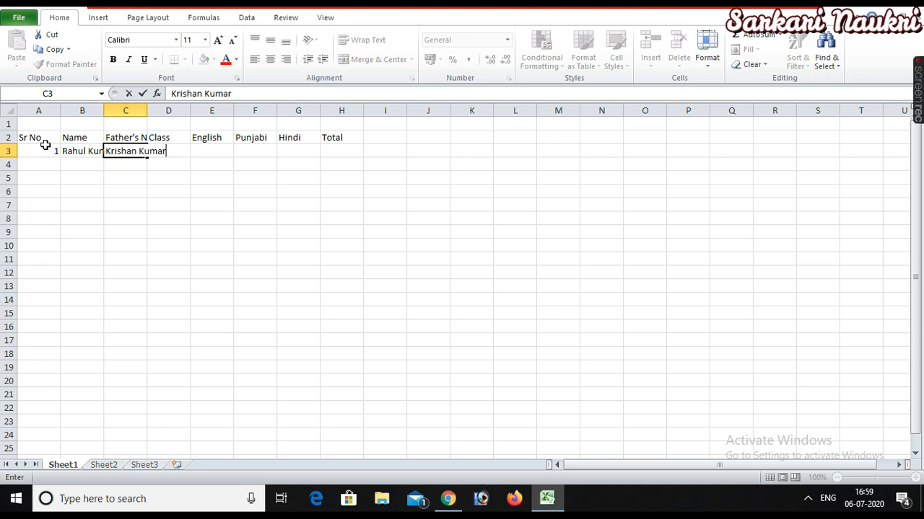
key("Tab")
type("4th")
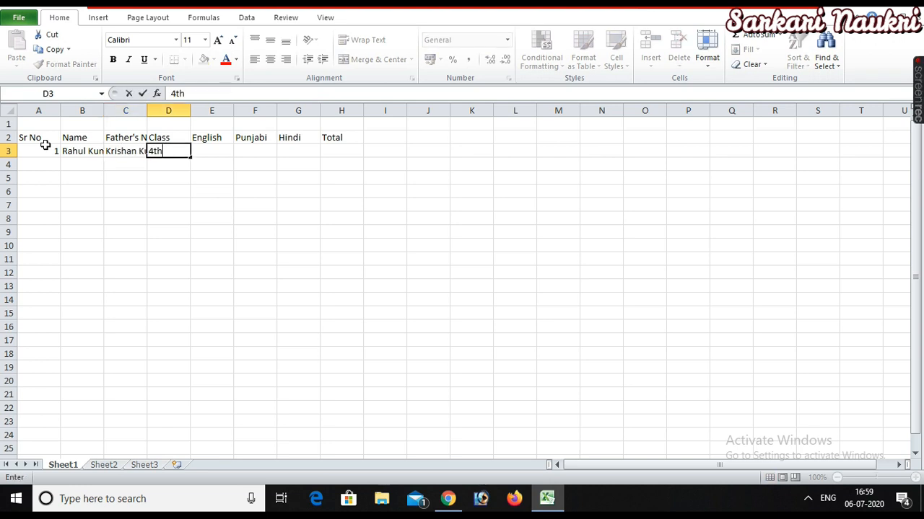
key("Tab")
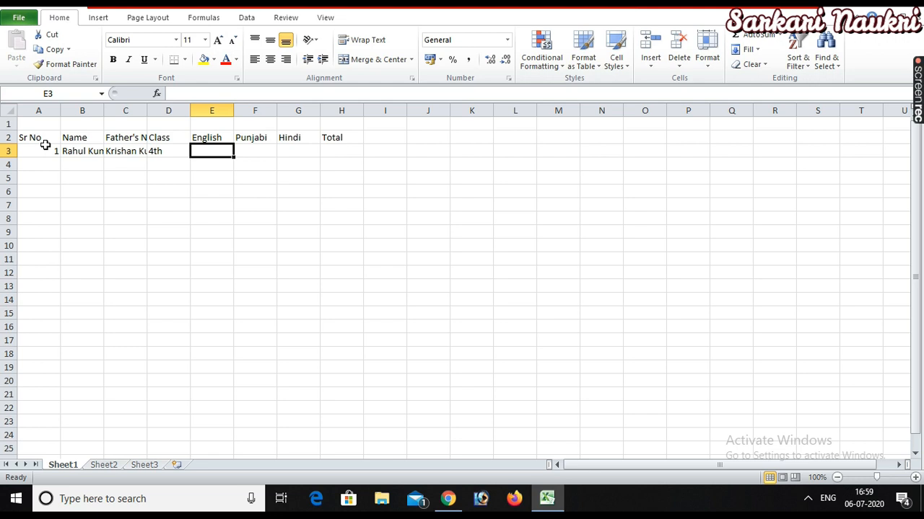
type("50")
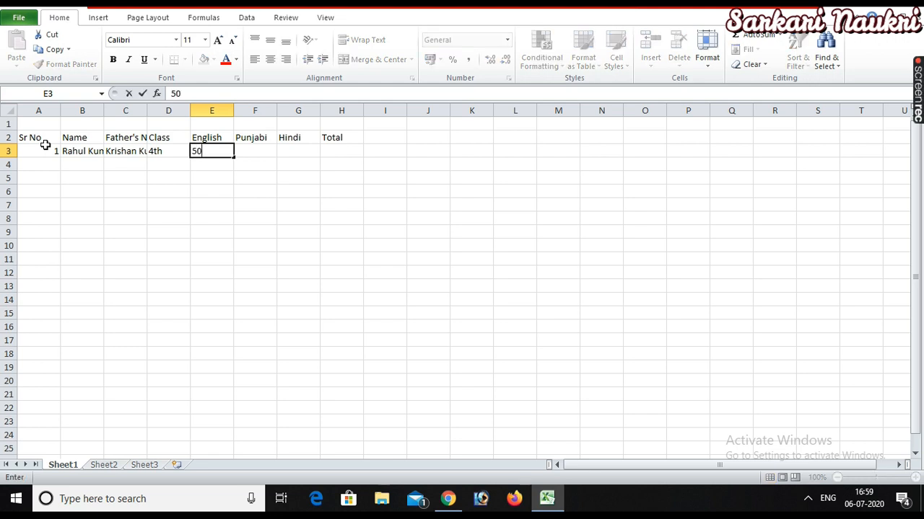
key("Tab")
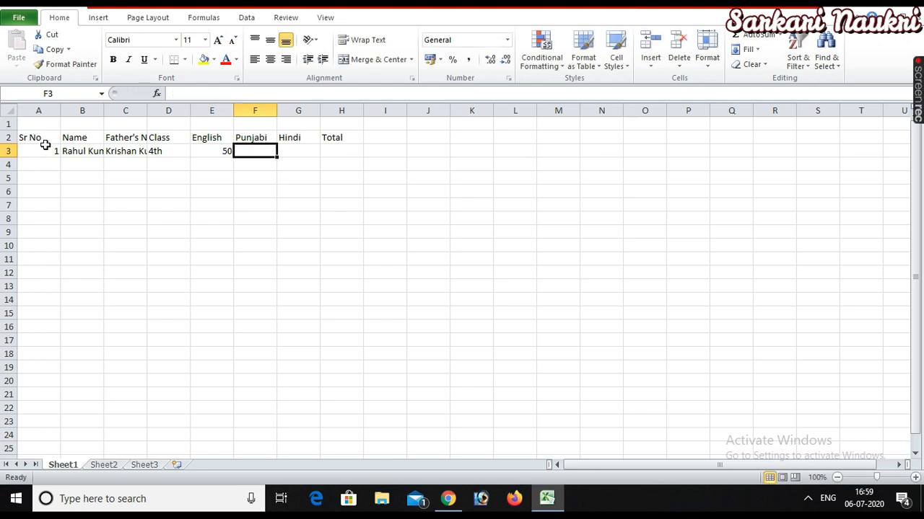
type("40")
key("Tab")
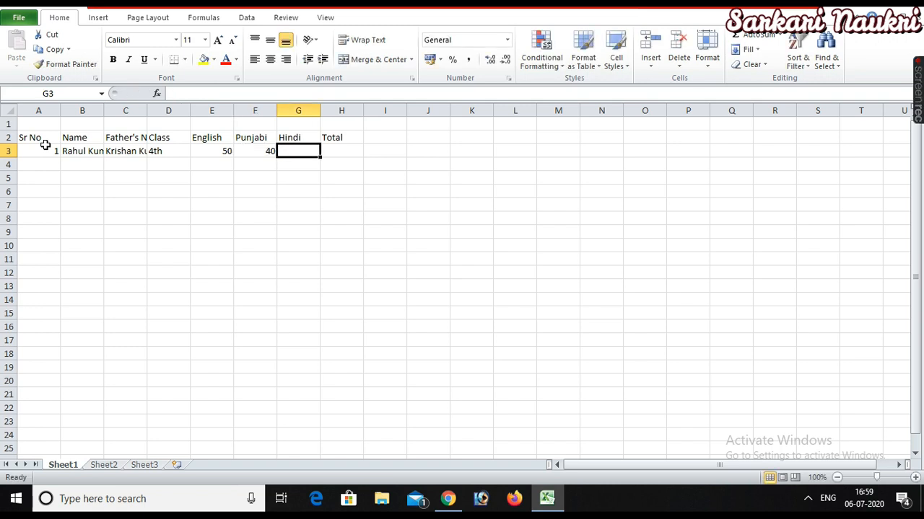
type("80")
key("Tab")
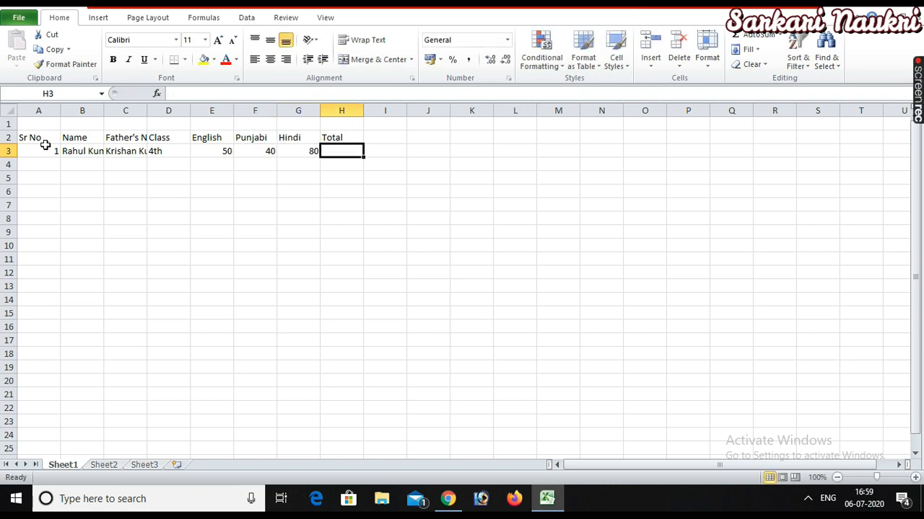
key("shift+Tab")
key("shift+Tab")
key("shift+Tab")
key("shift+Tab")
key("shift+Tab")
key("shift+Tab")
key("shift+Tab")
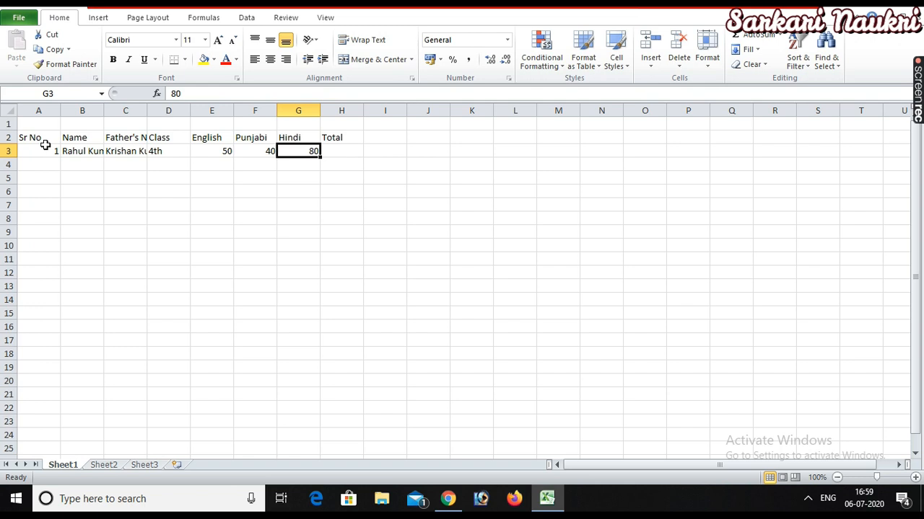
key("Down")
Fill row 4 with student 2: serial 2, student and father's names, class 4th, marks 40, 50, 90.
type("2")
key("Tab")
type("Deepak")
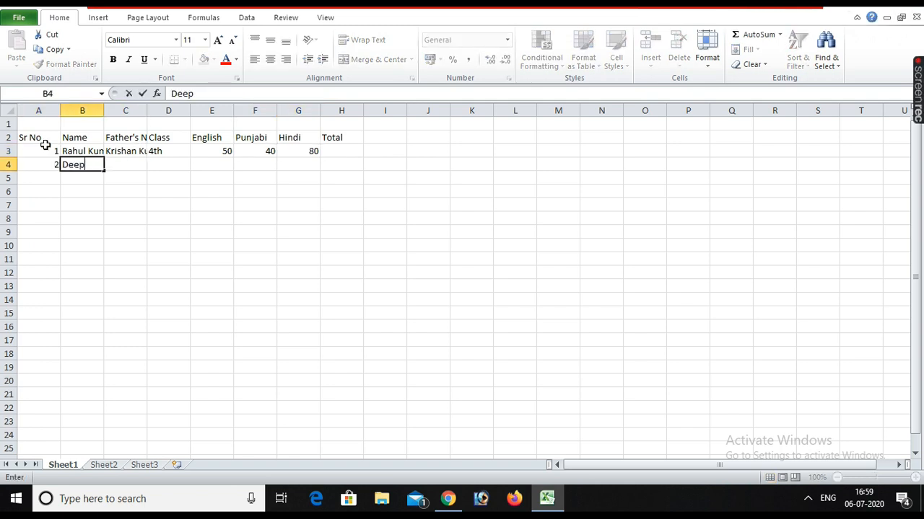
key("Tab")
type("Kri")
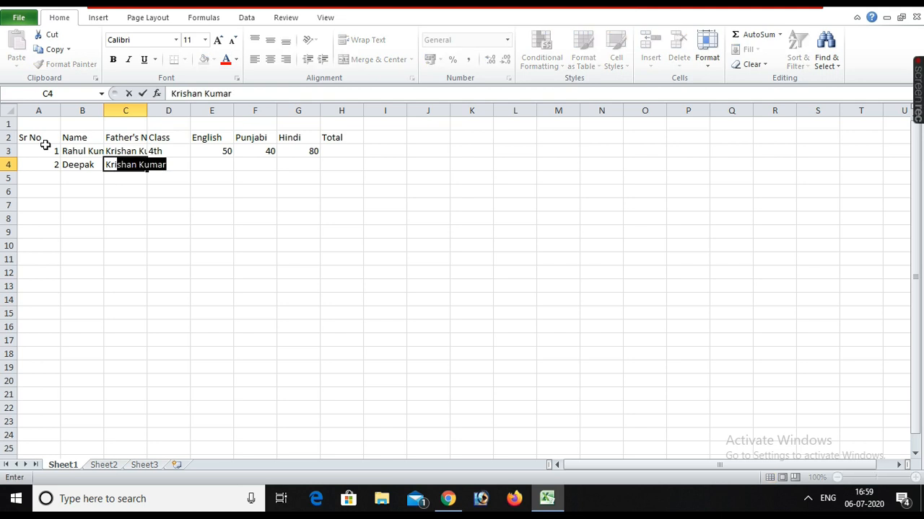
key("Tab")
type("4th")
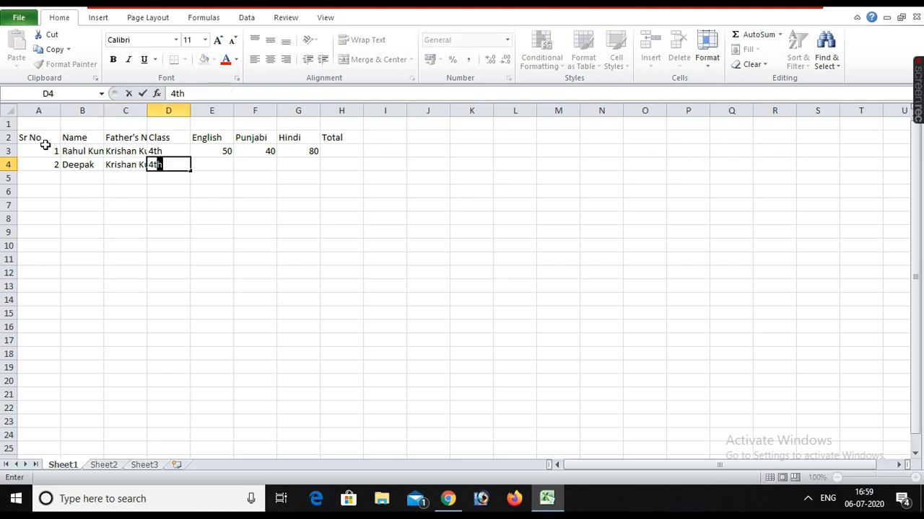
key("Tab")
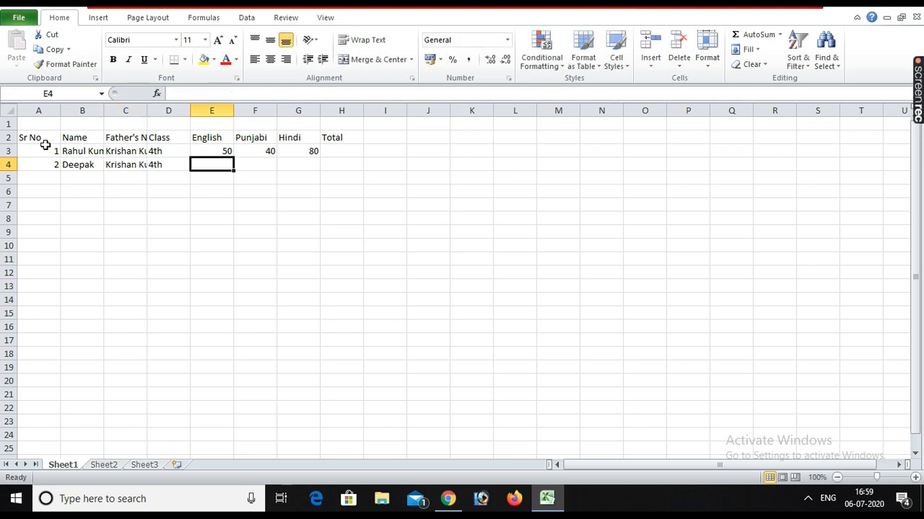
type("40")
key("Tab")
type("50")
key("Tab")
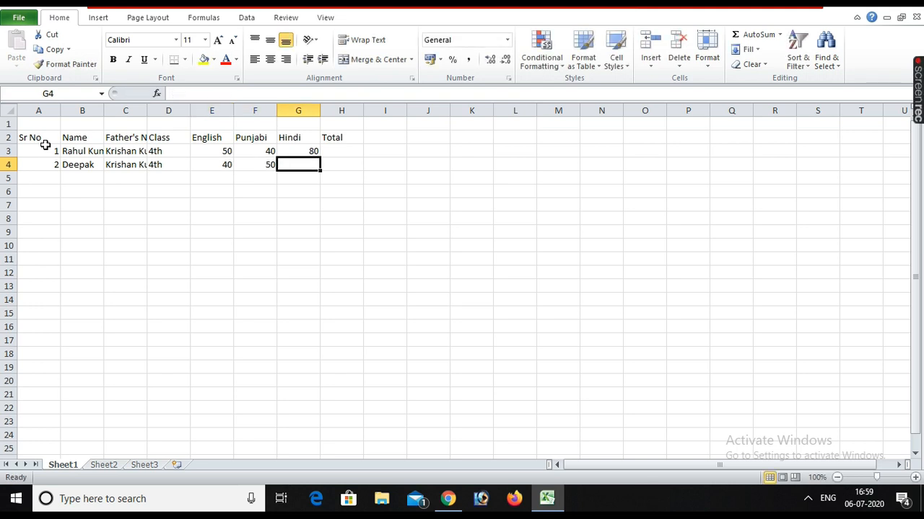
type("90")
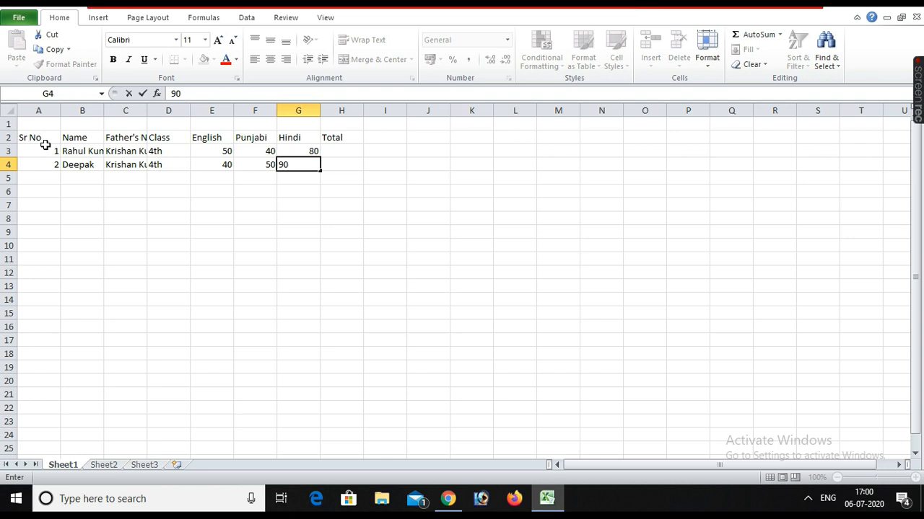
key("Tab")
key("Down")
key("Left")
key("Left")
key("Left")
key("Left")
key("Left")
key("Left")
key("Left")
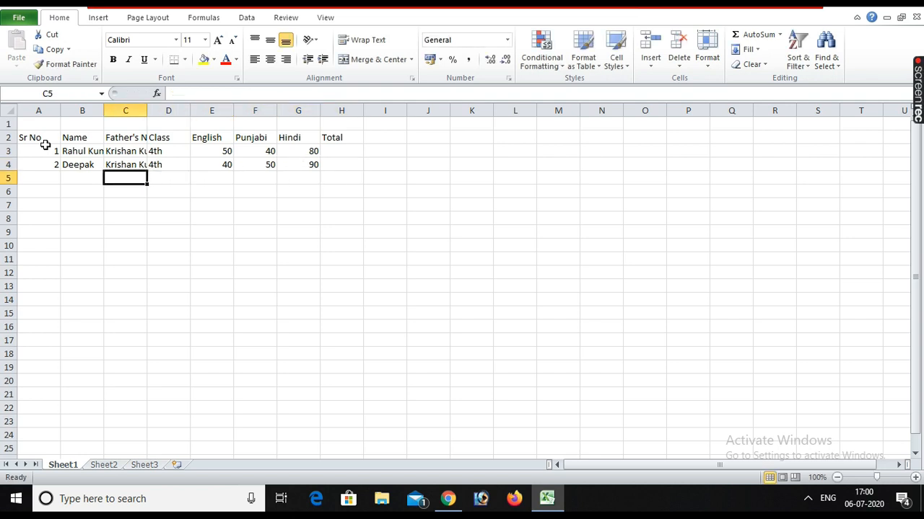
Fill row 5 with student 3: serial 3, student and father's names, class 4th, marks 60, 50, 80.
type("3")
key("Tab")
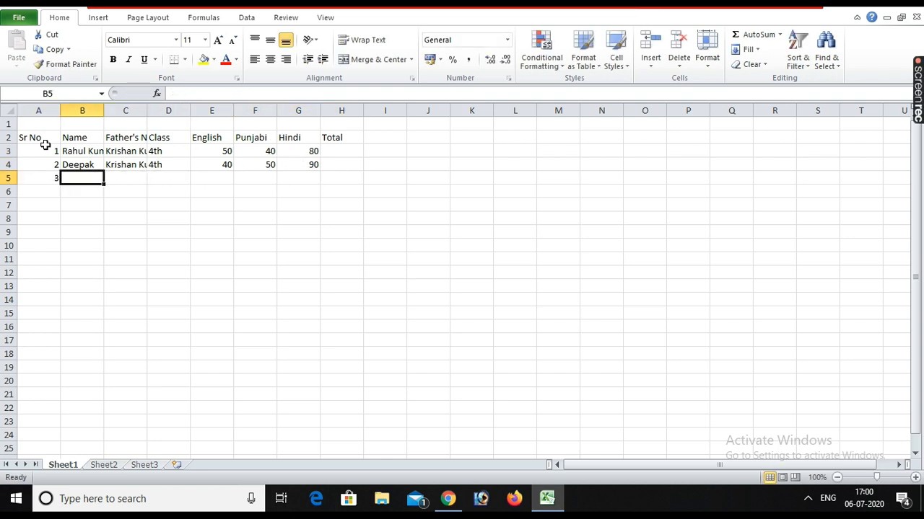
type("Lalit")
key("Tab")
type("K")
key("Tab")
type("4tr")
type("h")
key("BackSpace")
key("BackSpace")
type("h")
key("Tab")
type("5")
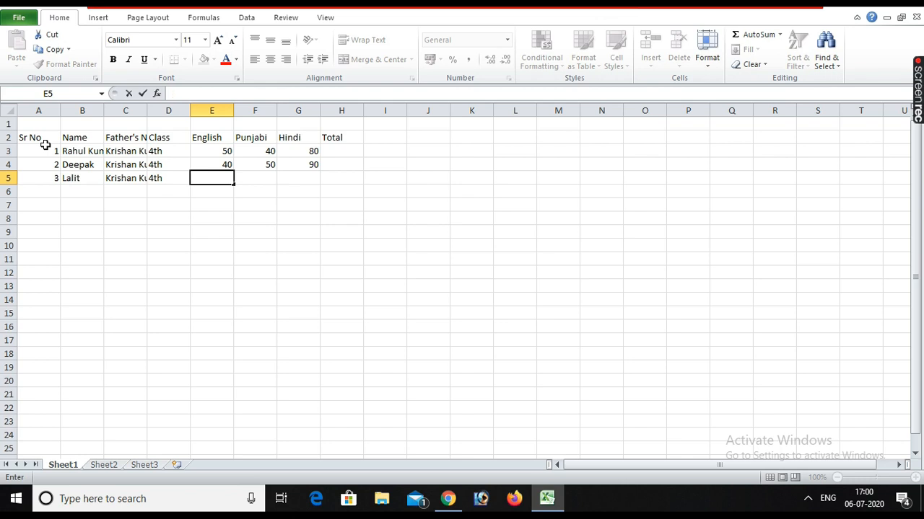
type("60")
key("Tab")
type("50")
key("Tab")
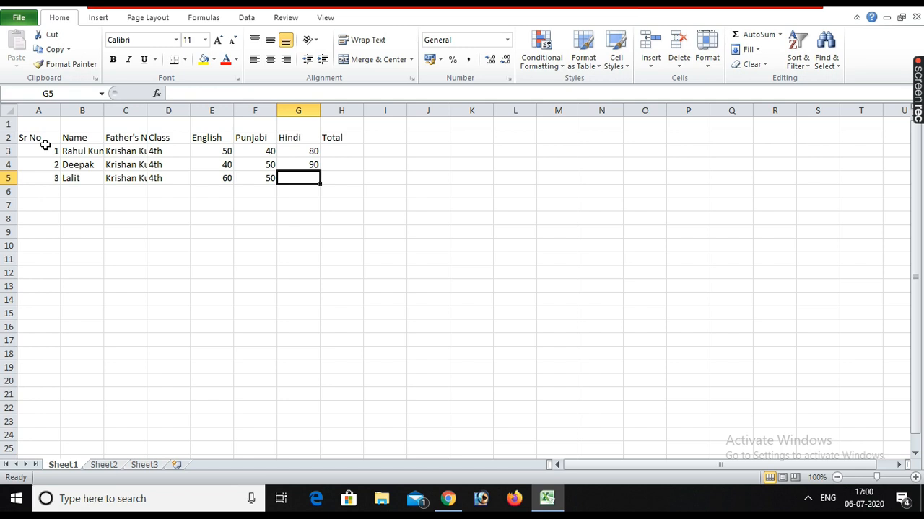
type("801")
key("BackSpace")
key("Tab")
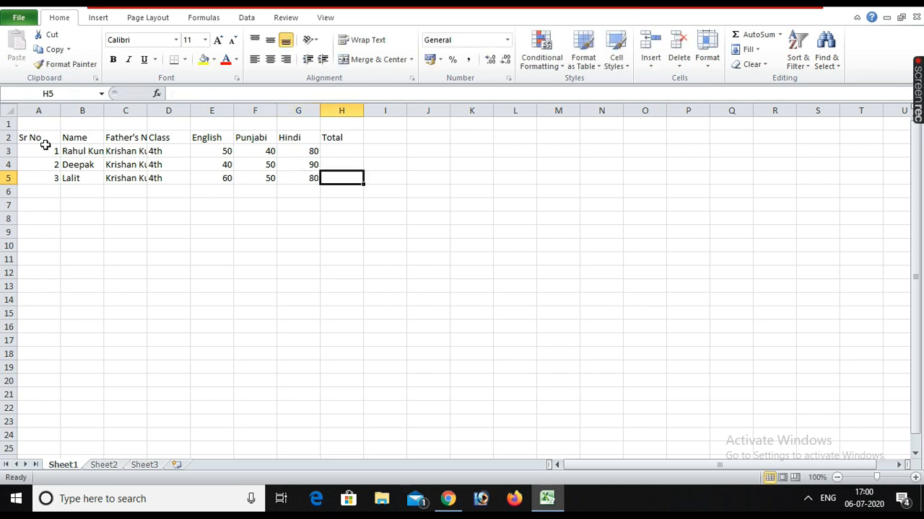
AutoFit columns A–H to their contents and widen the Total column H.
left_click_drag(47, 110, 354, 94)
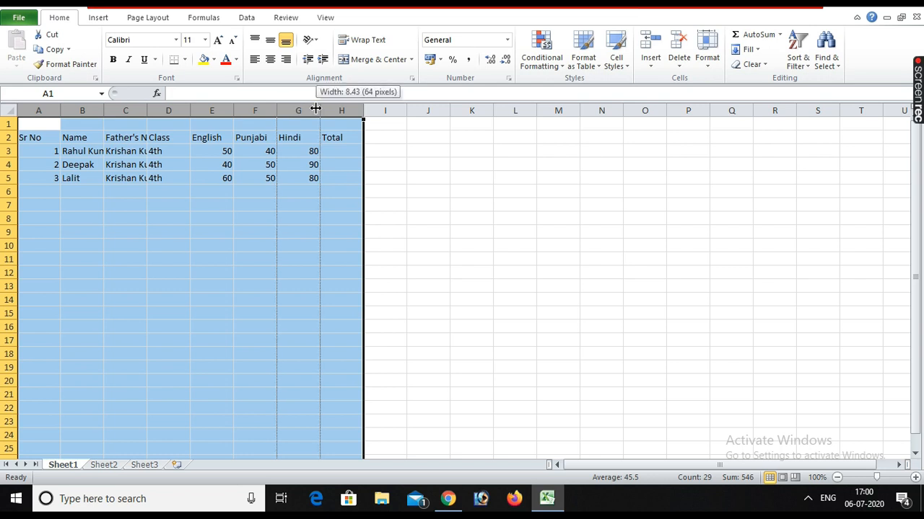
double_click(319, 110)
left_click(304, 151)
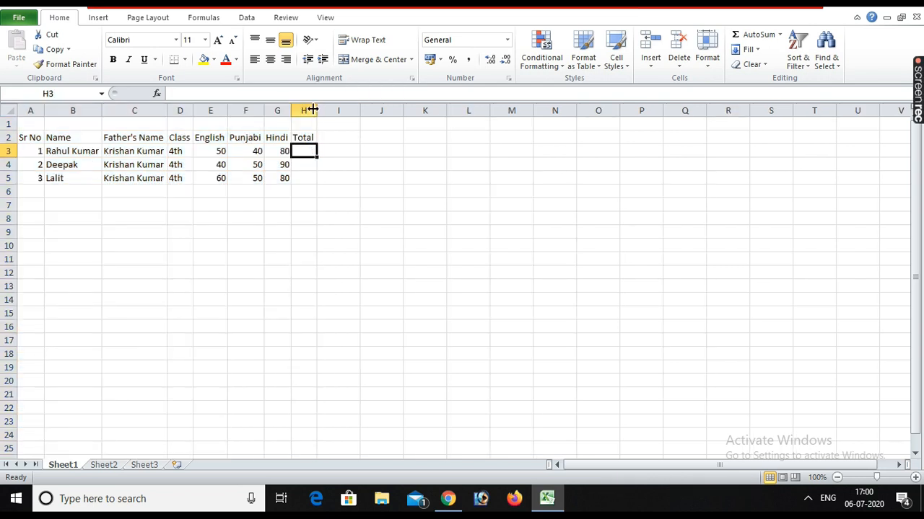
left_click_drag(317, 107, 360, 109)
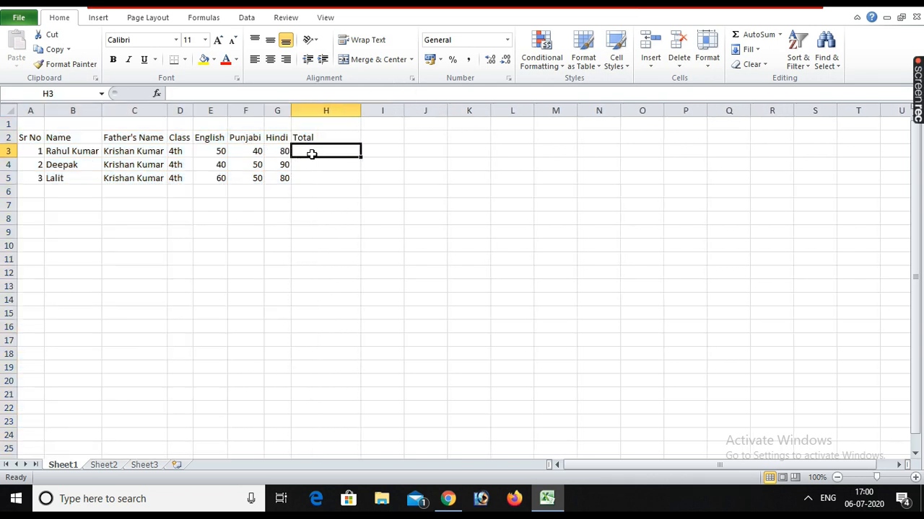
Enter =SUM(E3:G3) in H3 so the first student's total shows 170.
type("=")
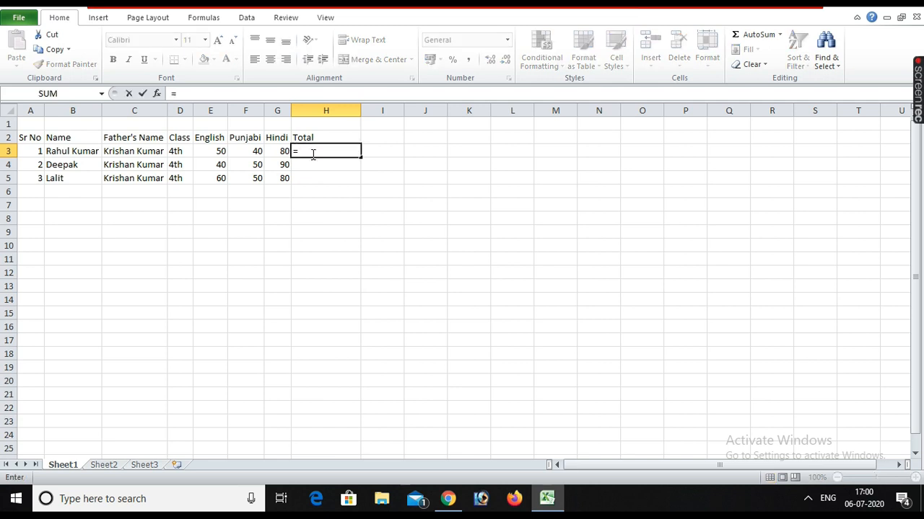
type("sum")
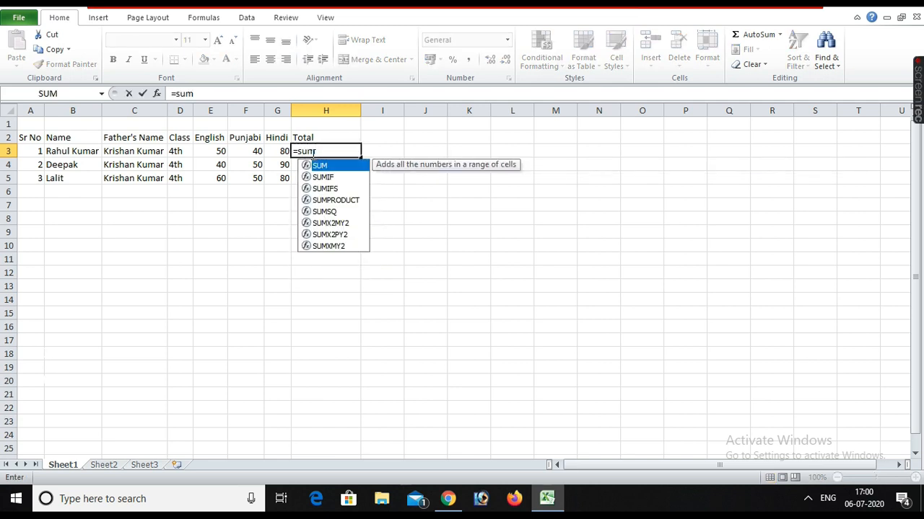
type("(")
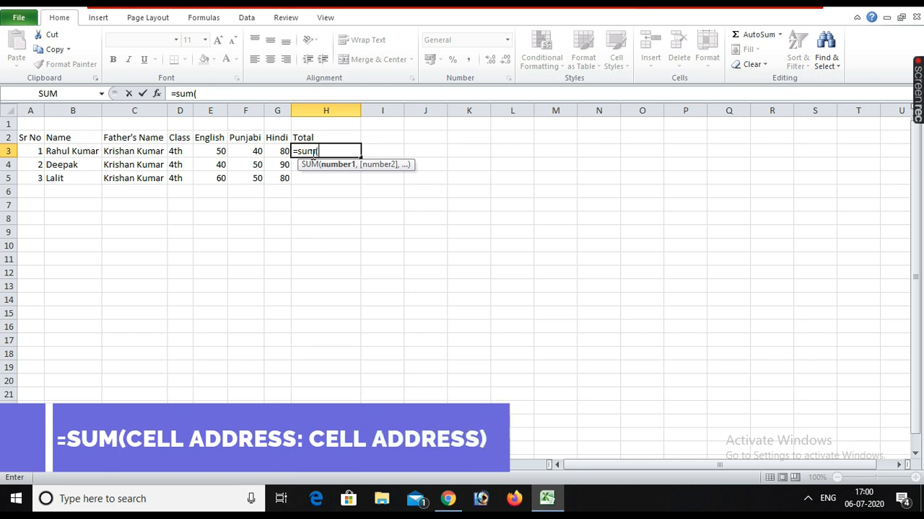
left_click(219, 150)
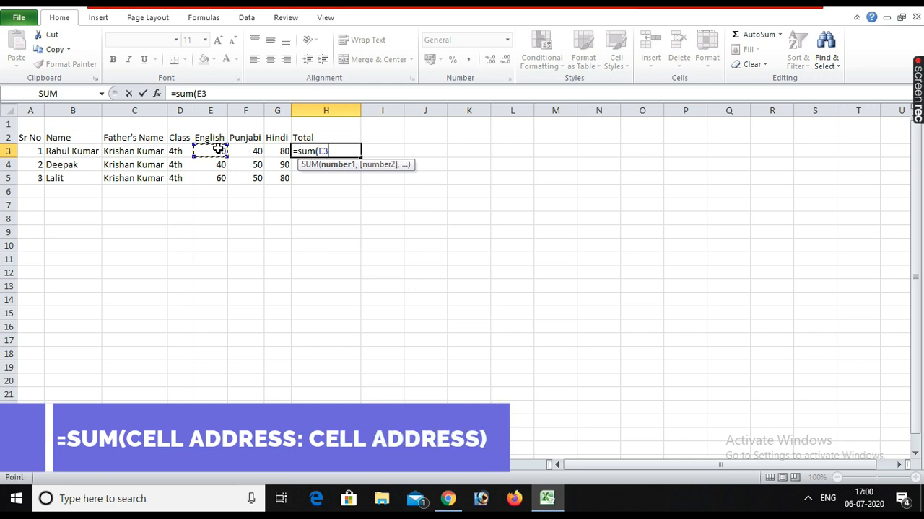
key("F8")
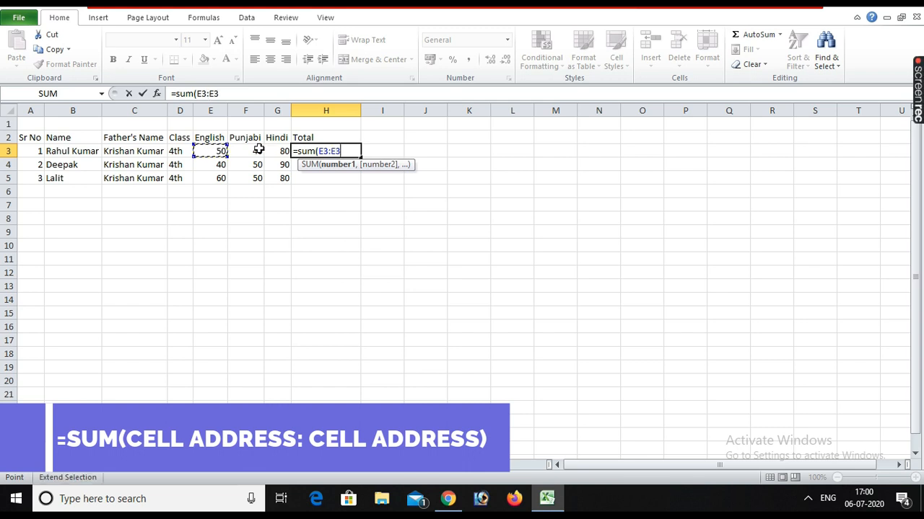
key("Right")
key("Right")
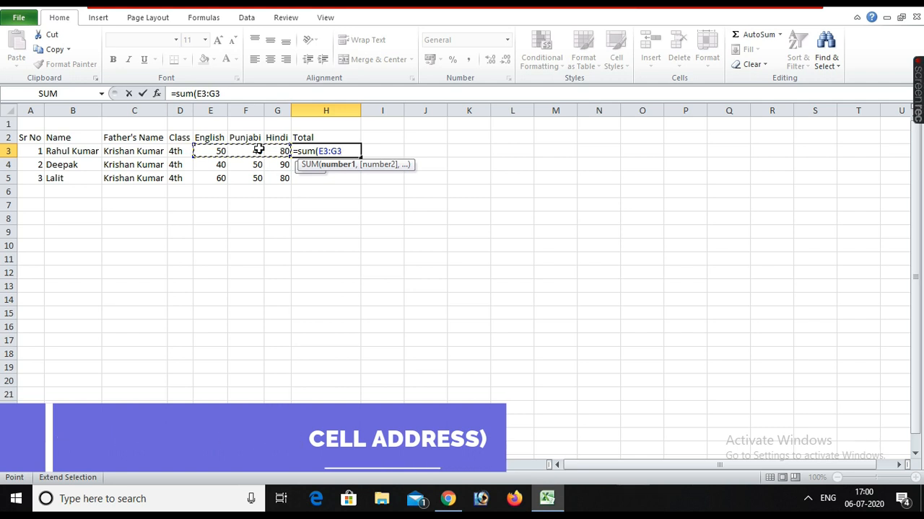
type(")")
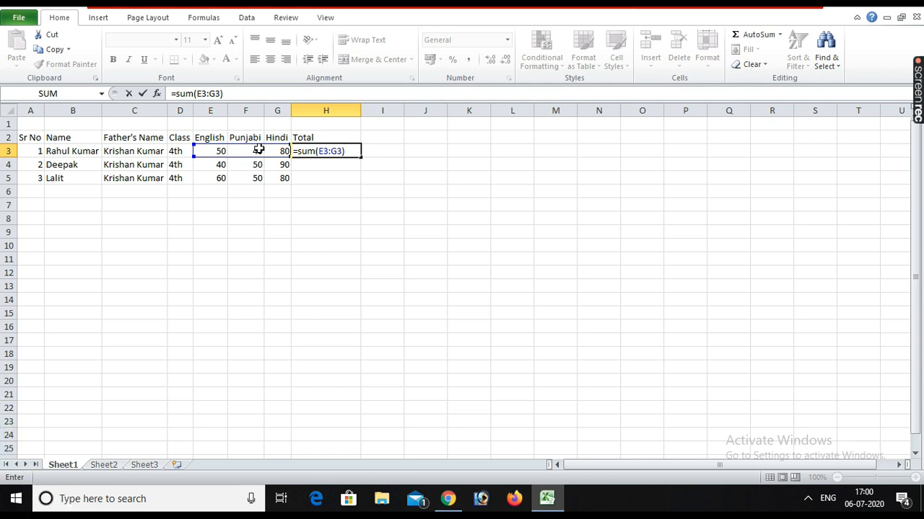
key("Return")
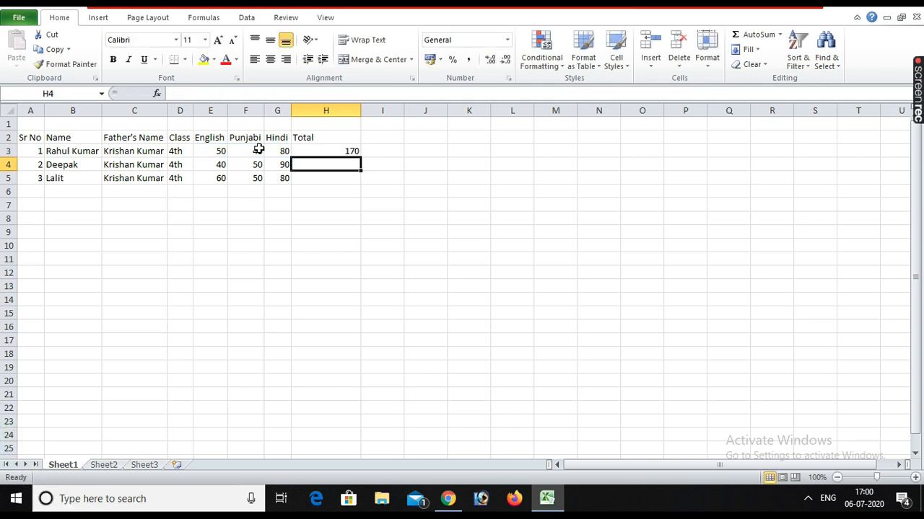
key("Up")
key("Down")
Enter =sum(e4:g4) in H4 to give the second student's total of 180.
type("=su")
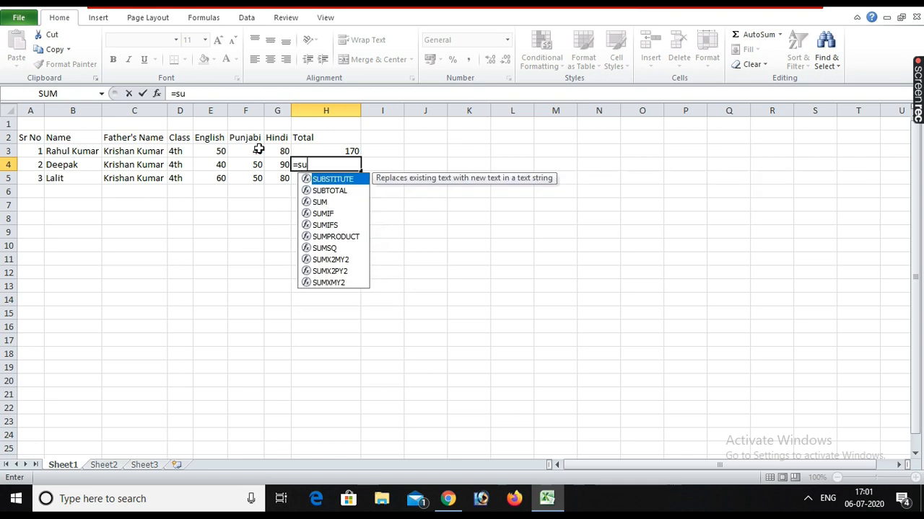
type("m(")
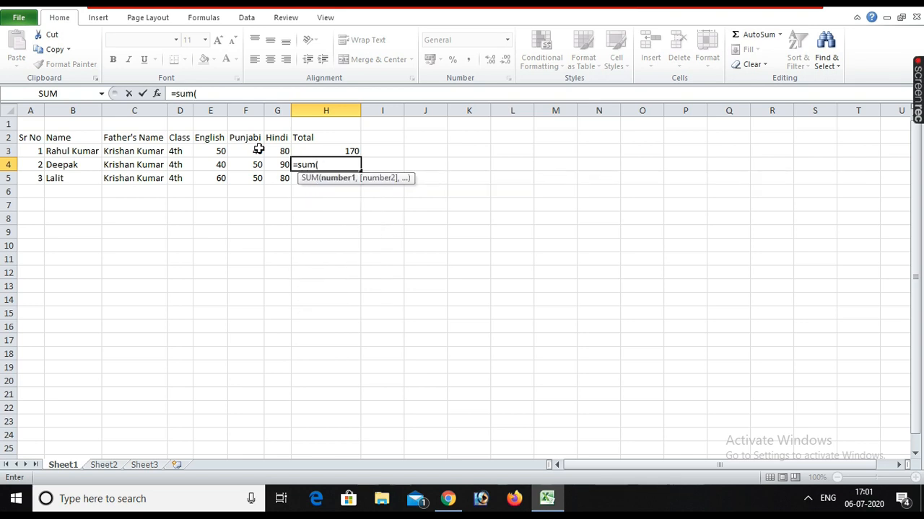
type("e")
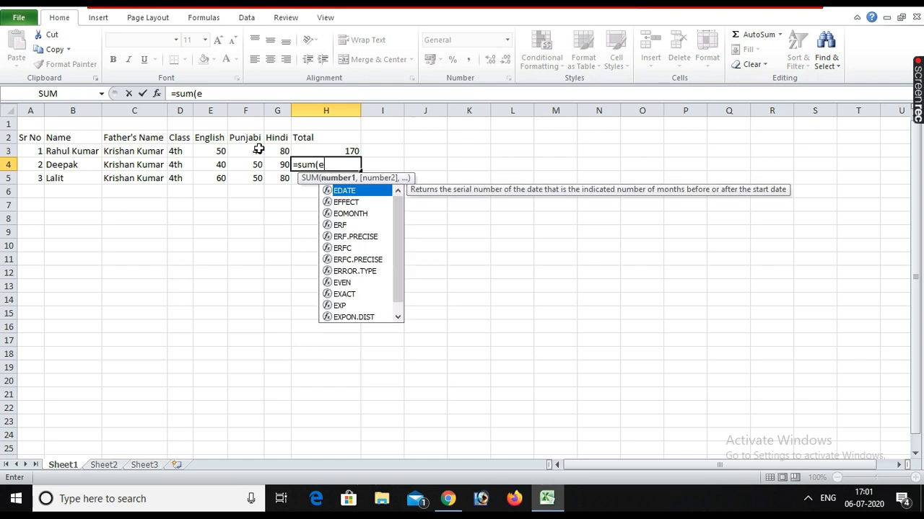
type("4")
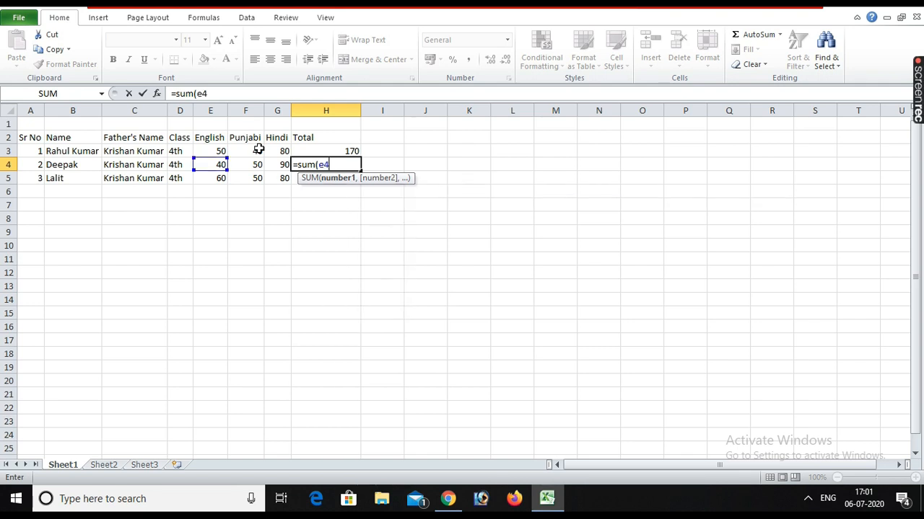
type(":g4")
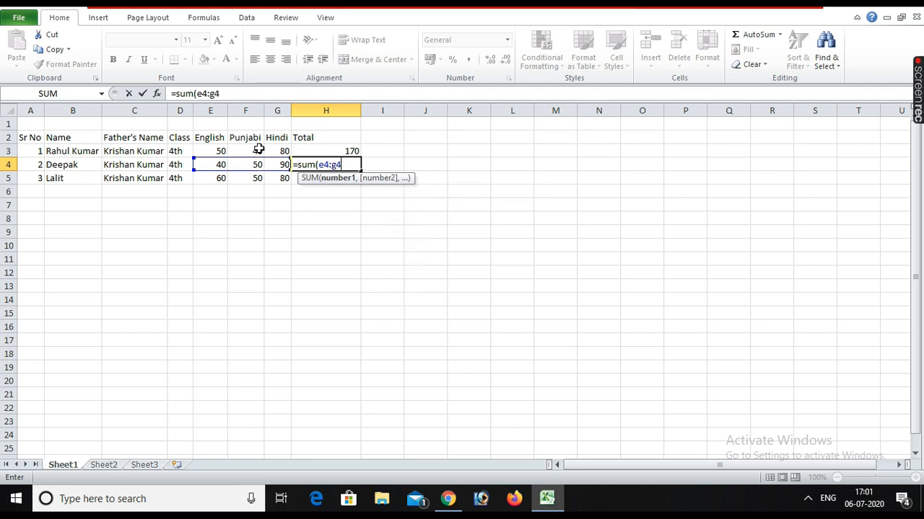
type(")")
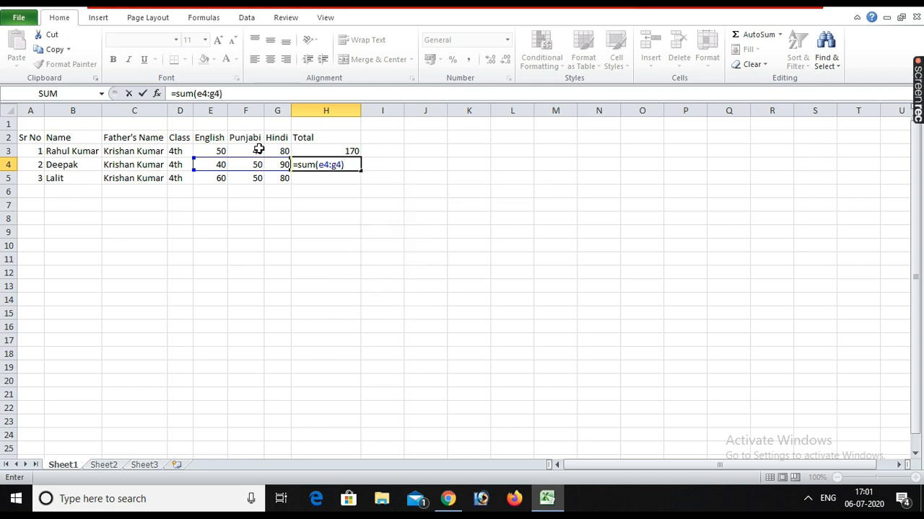
key("Return")
key("Up")
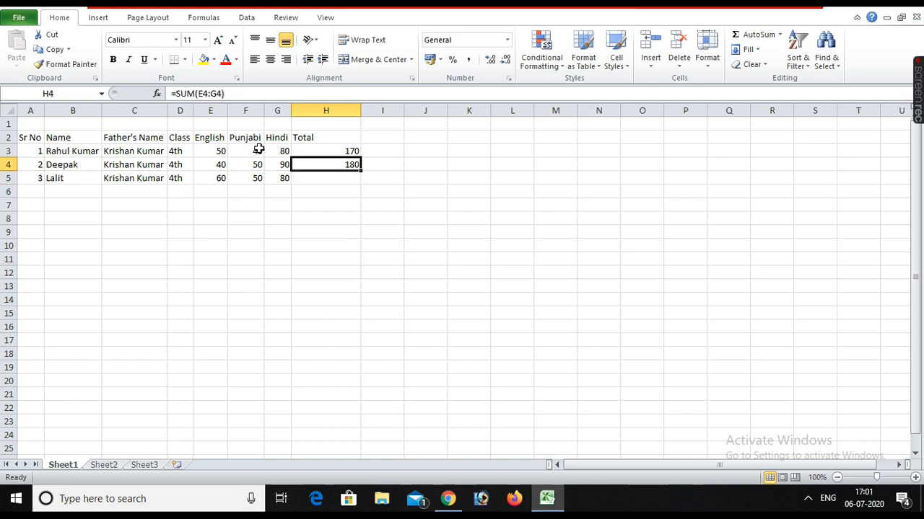
Copy the H4 total formula into H5 so the third student totals 190.
key("ctrl+c")
key("Down")
key("Return")
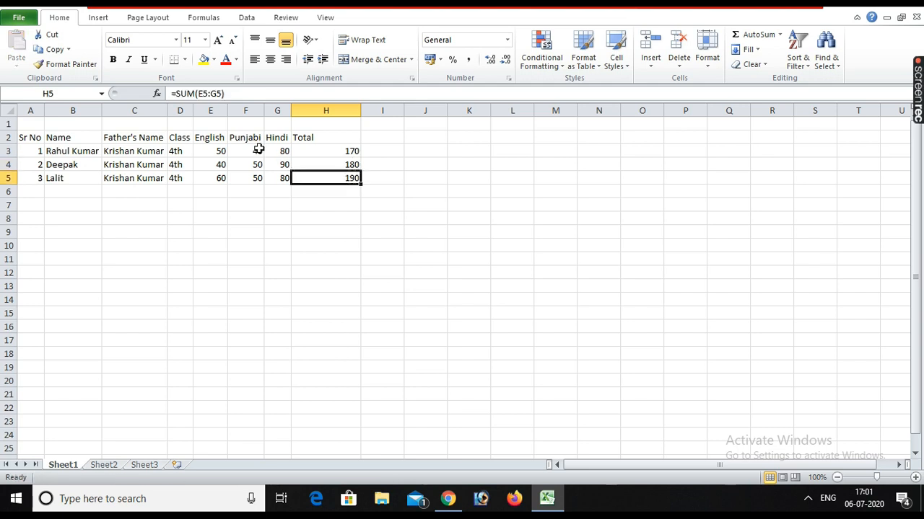
key("Down")
key("Left")
key("Left")
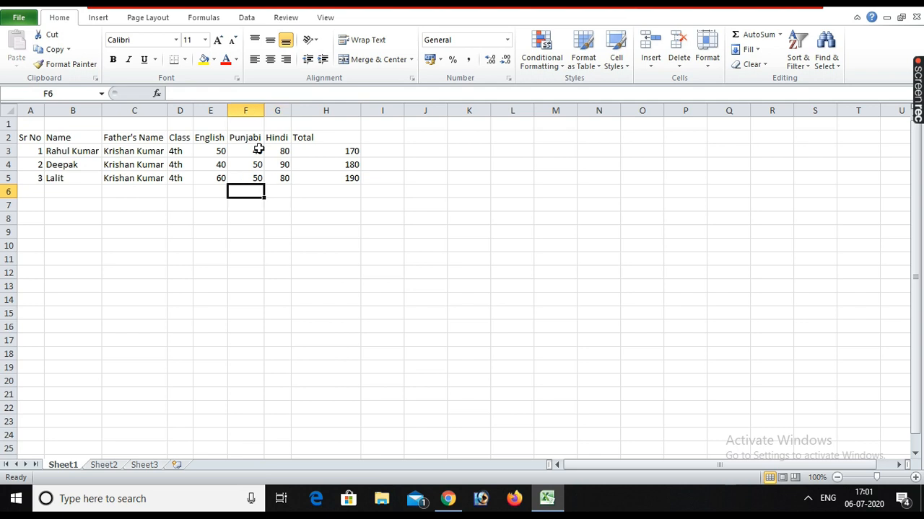
key("Left")
key("Down")
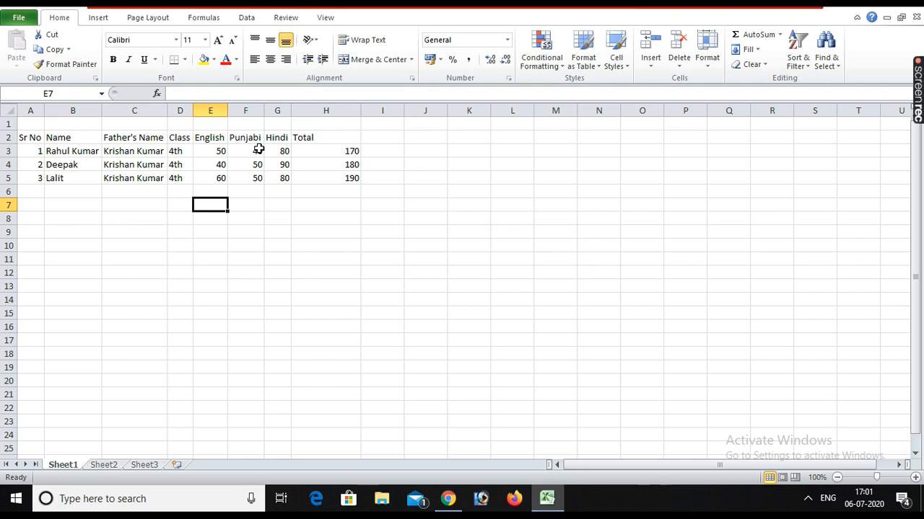
Total the English marks in E7 with =SUM(E3:E5), giving 150.
type("=s")
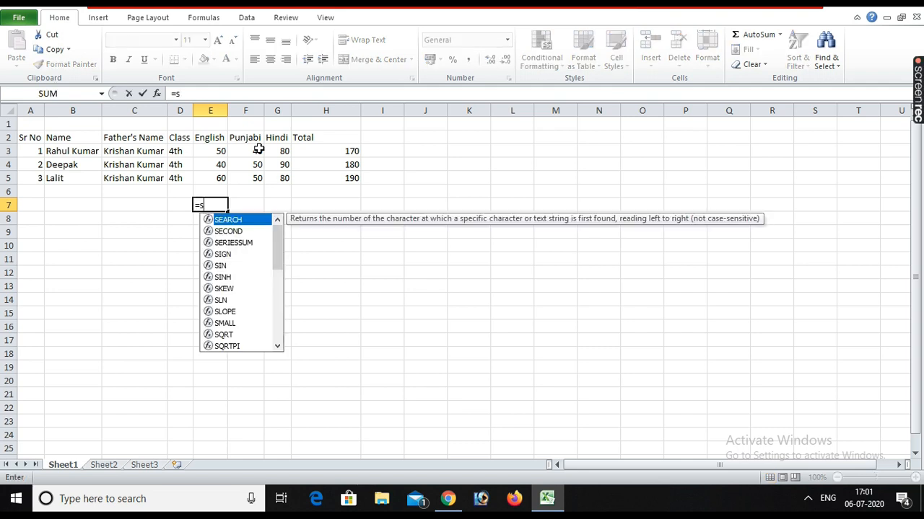
type("um")
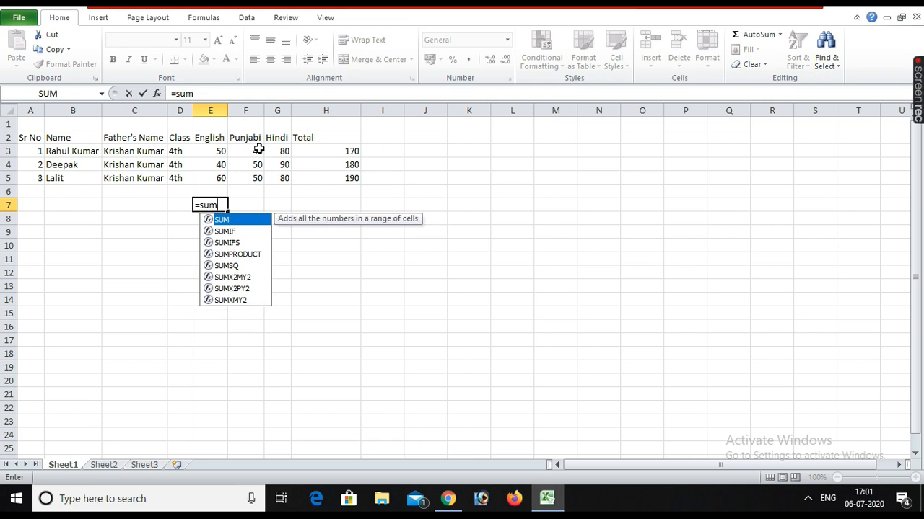
type("(E")
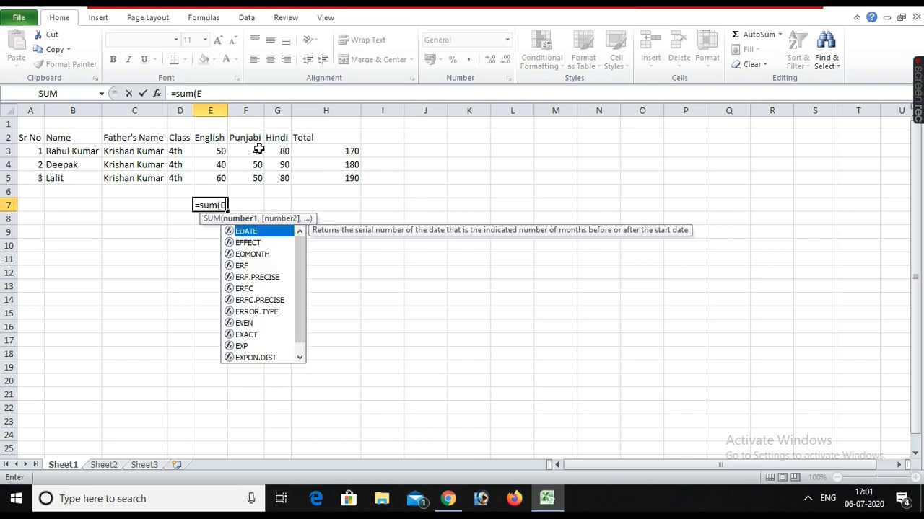
type("3")
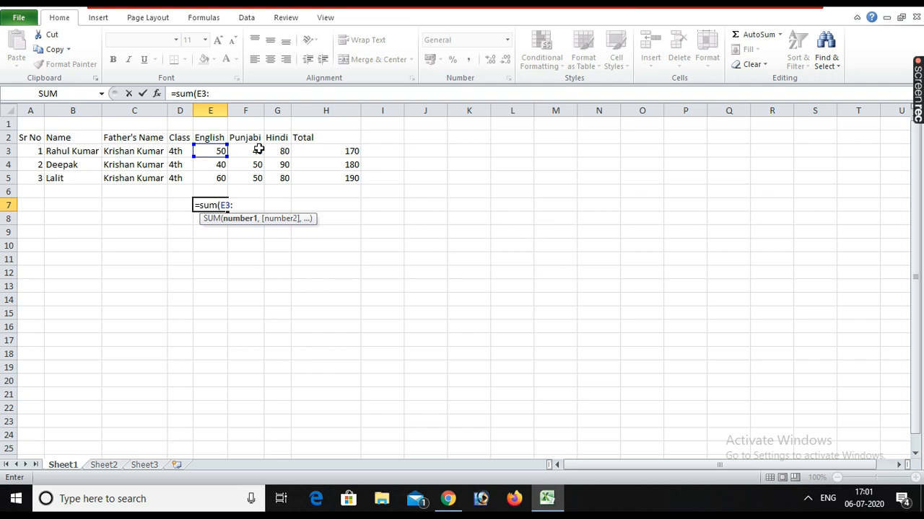
type(":E")
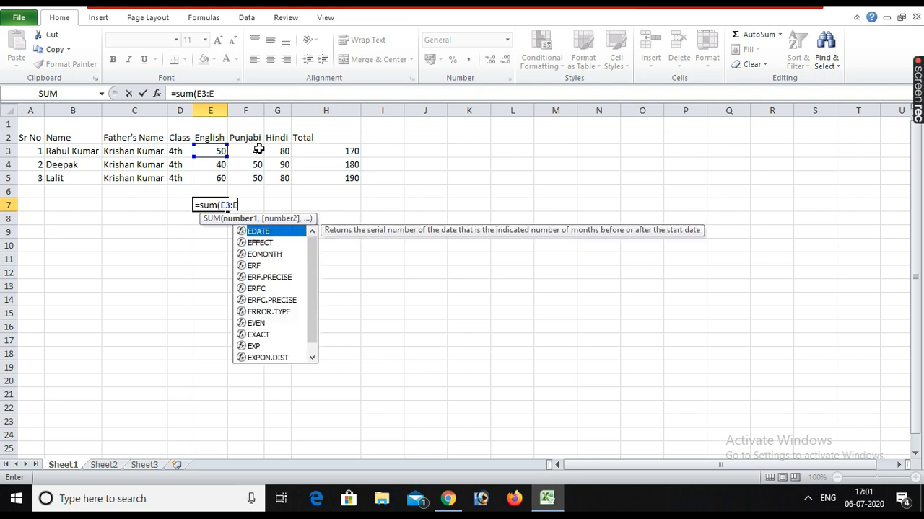
type("5)")
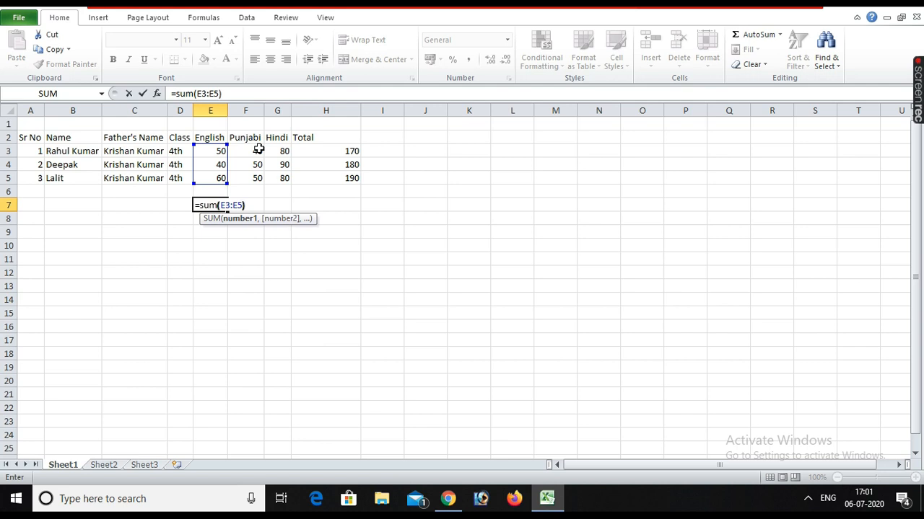
key("Return")
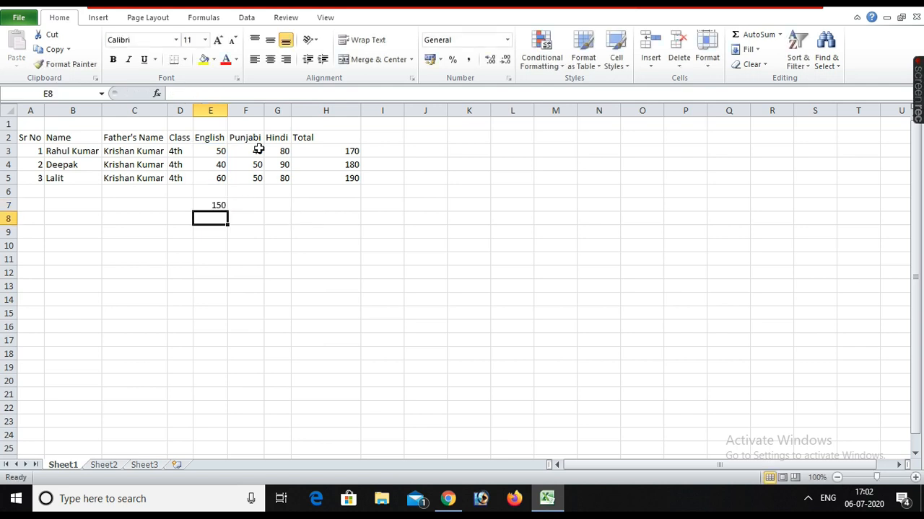
key("Up")
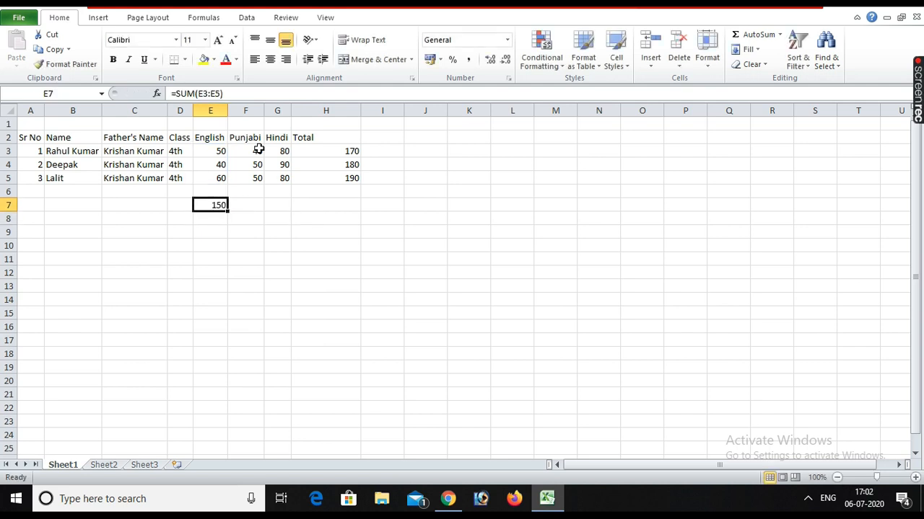
Copy the E7 formula into F7:G7 for Punjabi and Hindi totals of 140 and 250.
key("ctrl+c")
key("Right")
key("shift+Right")
key("Return")
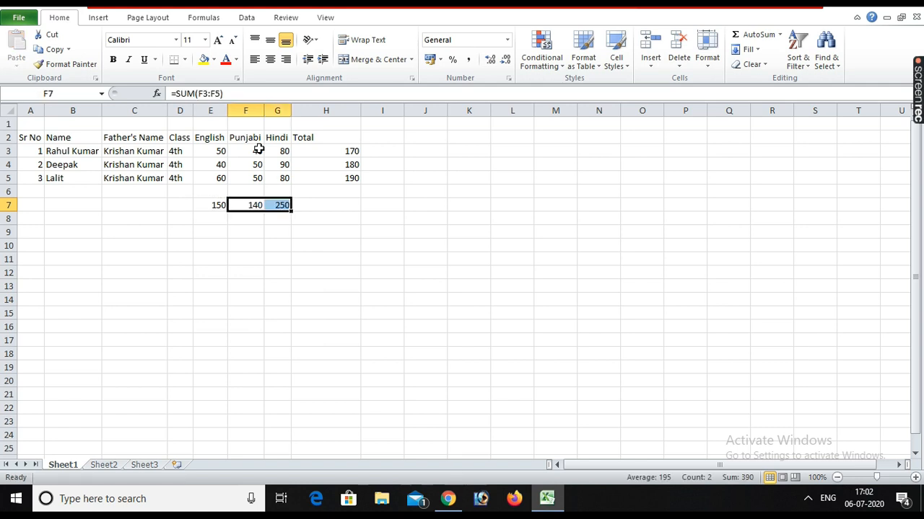
key("Right")
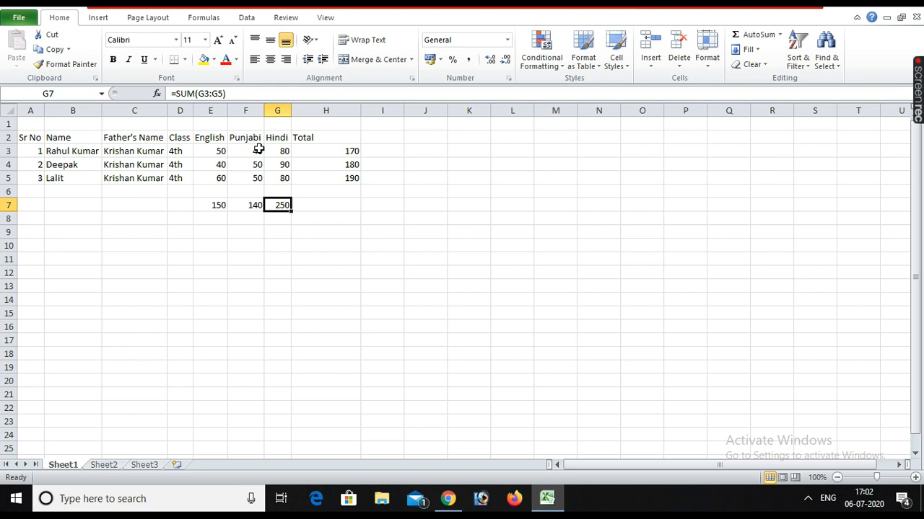
left_click(133, 260)
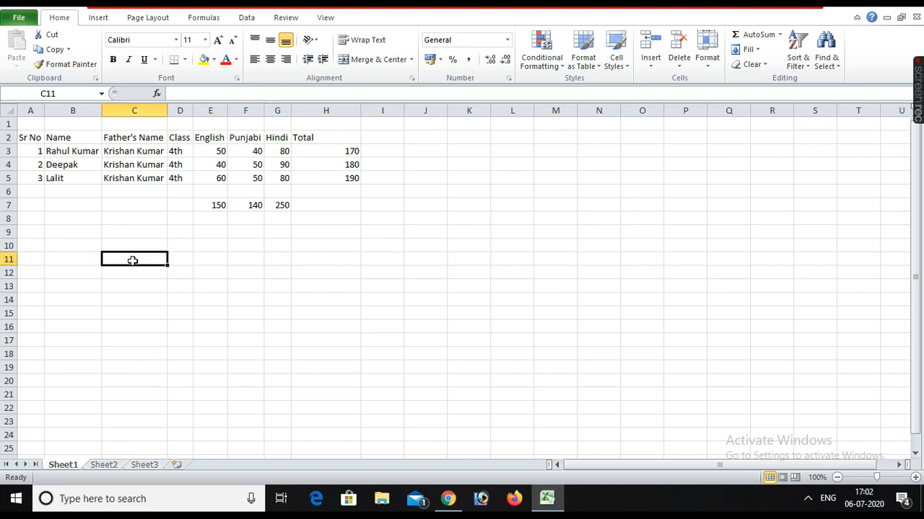
type("+")
key("BackSpace")
type("=Sum")
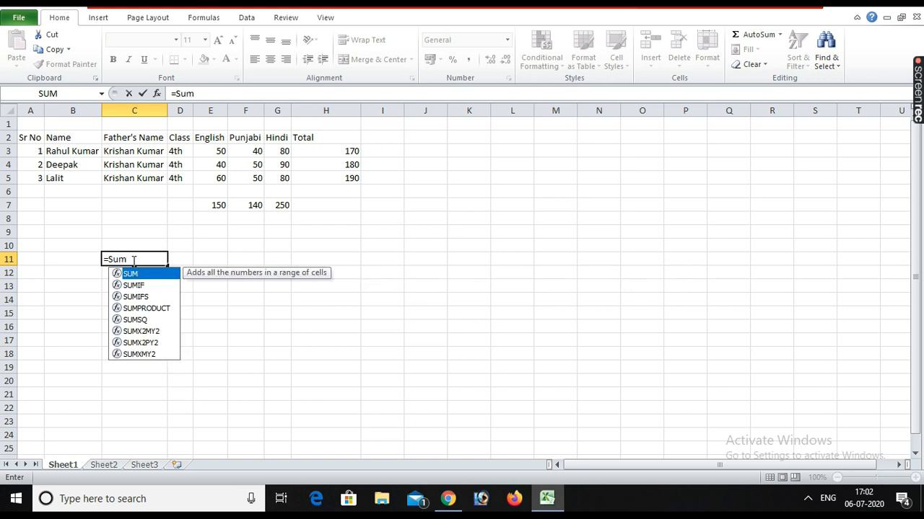
type("(")
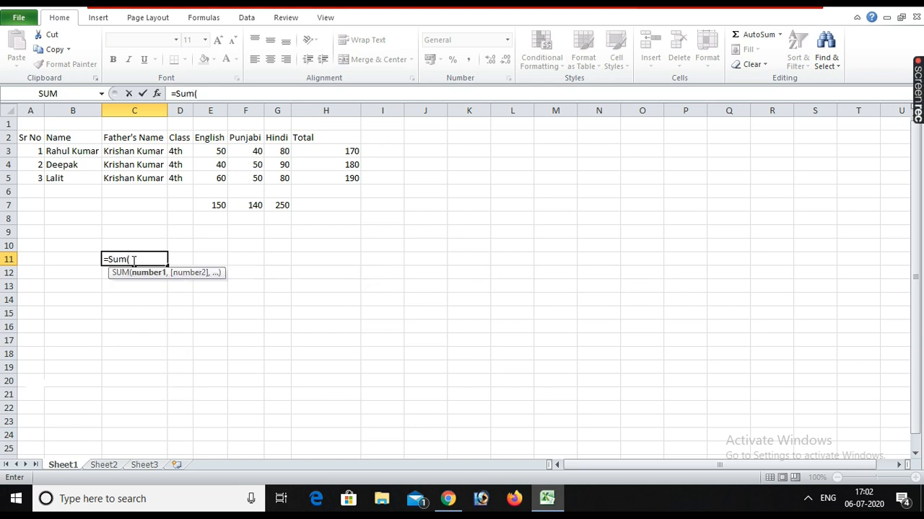
type("Cell")
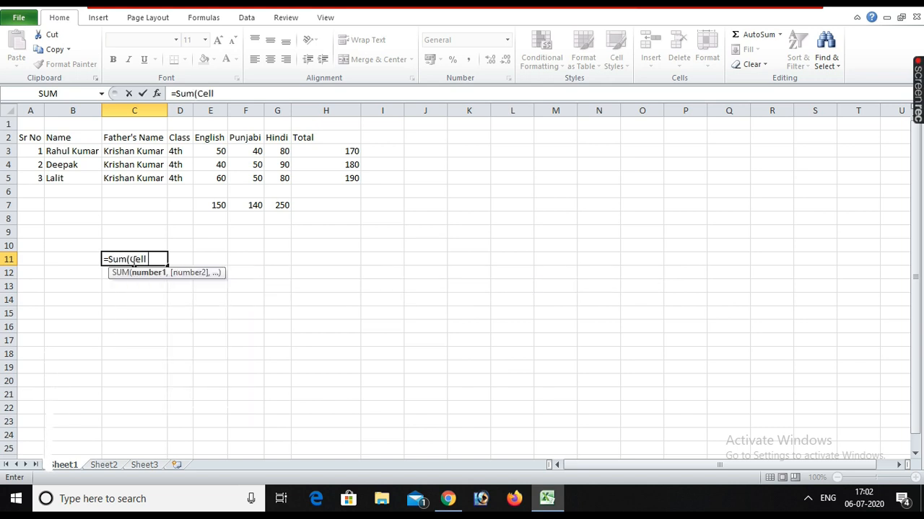
type(" Ad")
key("Tab")
key("BackSpace")
type(": Ce")
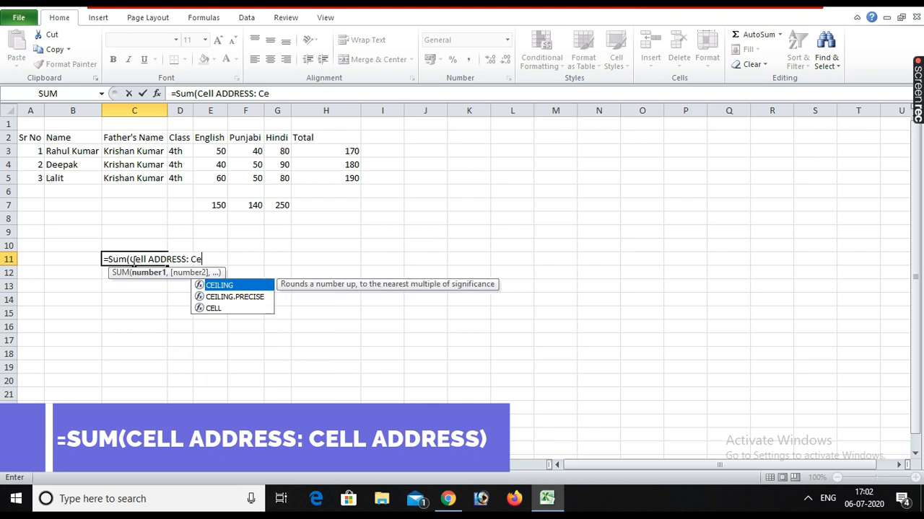
type("ll Adde")
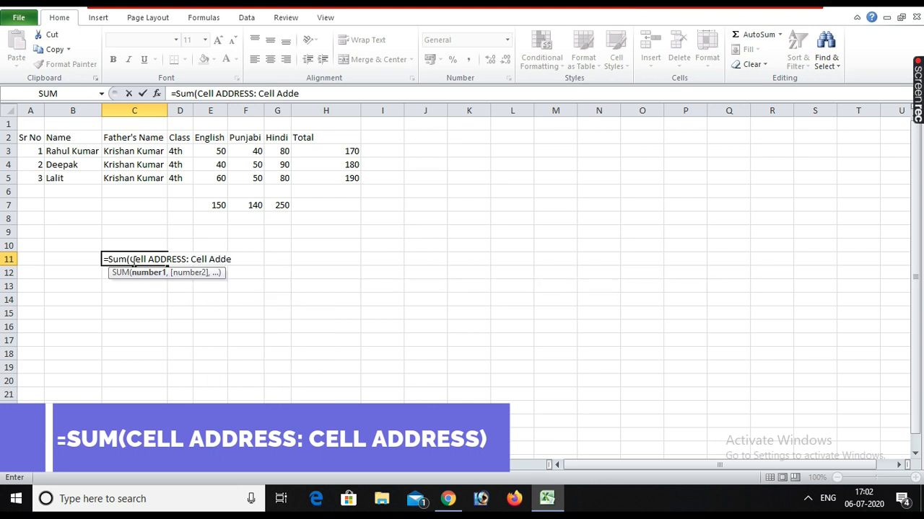
key("BackSpace")
key("Tab")
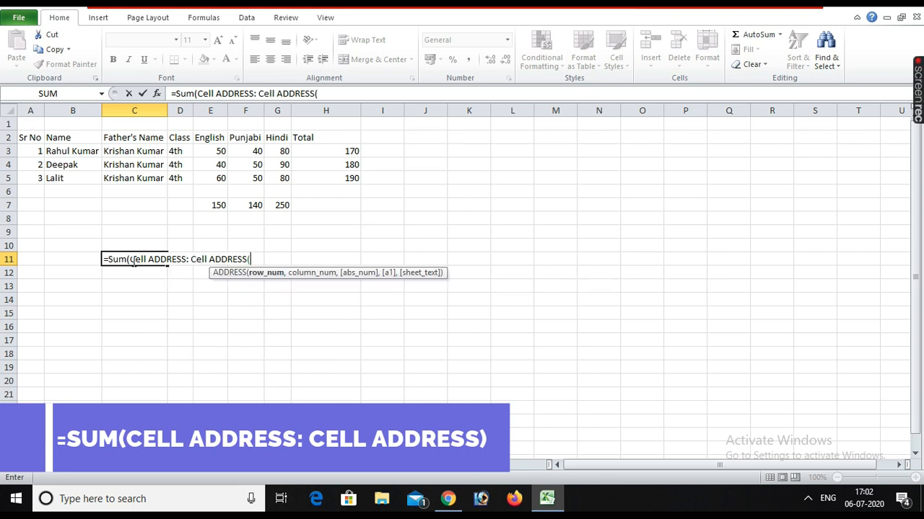
key("Return")
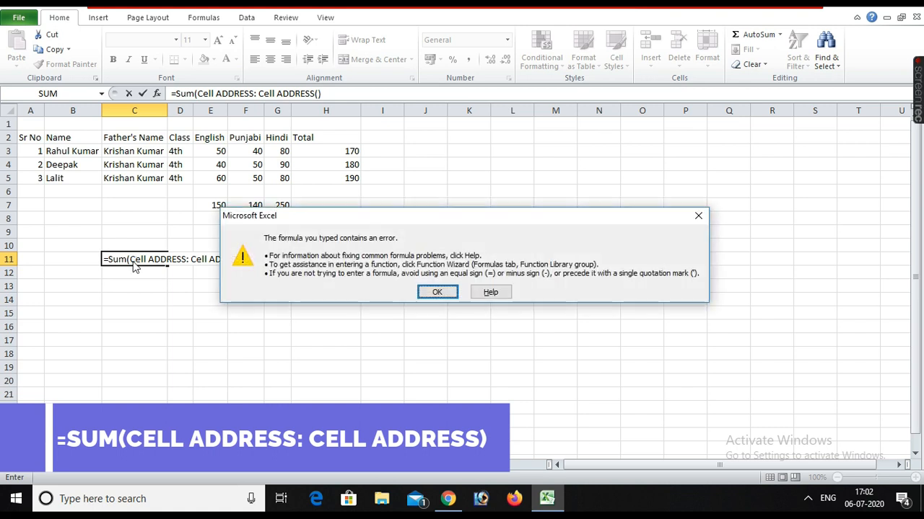
key("Return")
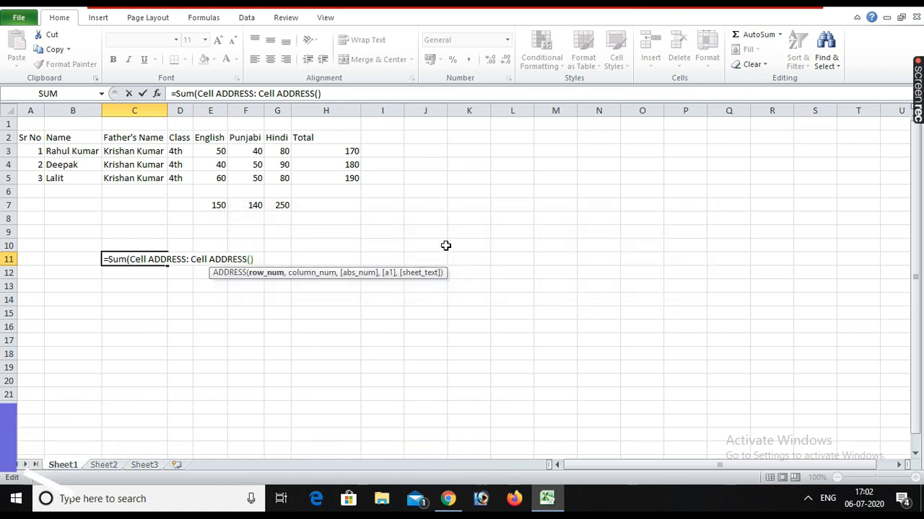
key("BackSpace")
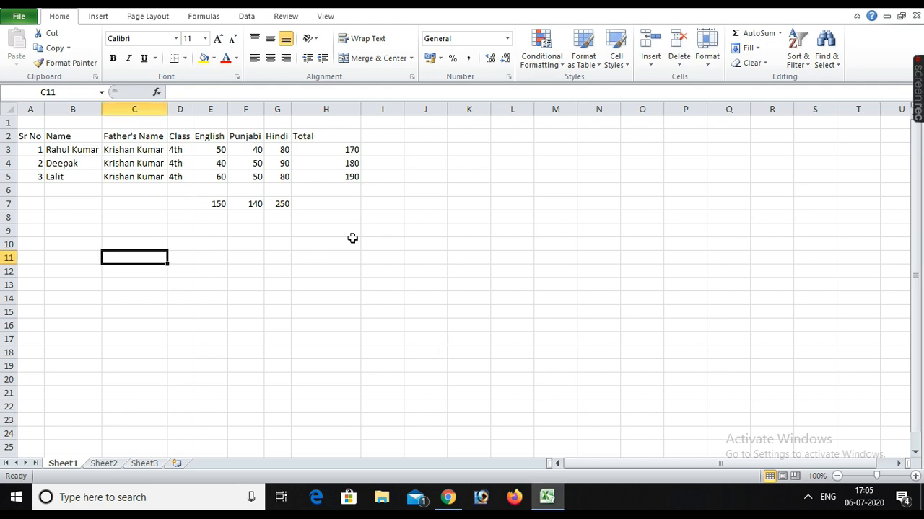
Clear the three subject totals in row 7 and the student totals in H3:H5.
left_click(218, 204)
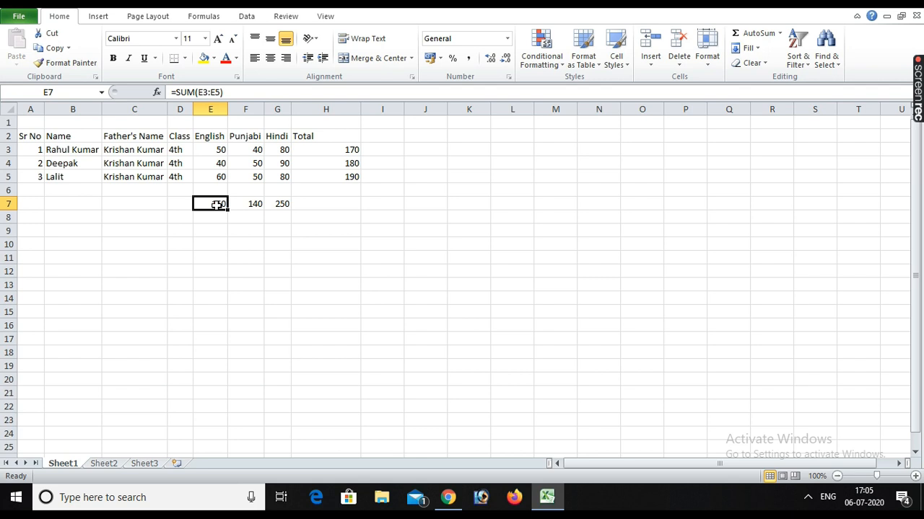
key("shift+Right")
key("shift+Right")
key("Delete")
key("Right")
key("Right")
key("Up")
key("Up")
key("Right")
key("Up")
key("Up")
key("Up")
key("Down")
key("shift+Down")
key("shift+Down")
key("Delete")
key("Up")
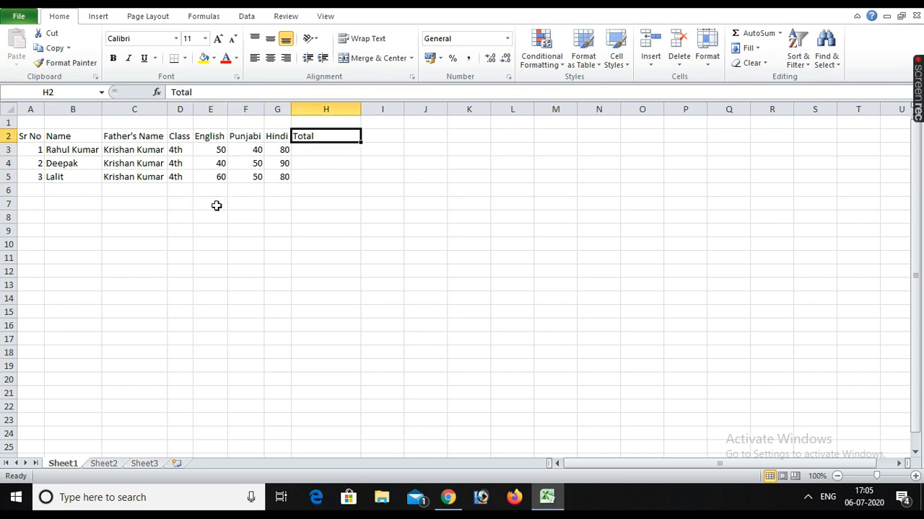
Retitle the Total column header in H2 as Avr.
type("Av")
key("Escape")
type("Avr.")
key("Return")
Add student 4 in row 6 with name, father's name, class 4th and marks 50, 40, 40.
key("Down")
key("Down")
key("Down")
key("Left")
key("Left")
key("Left")
key("Left")
key("Left")
key("Left")
key("Left")
type("4")
key("Tab")
type("Anu")
key("Tab")
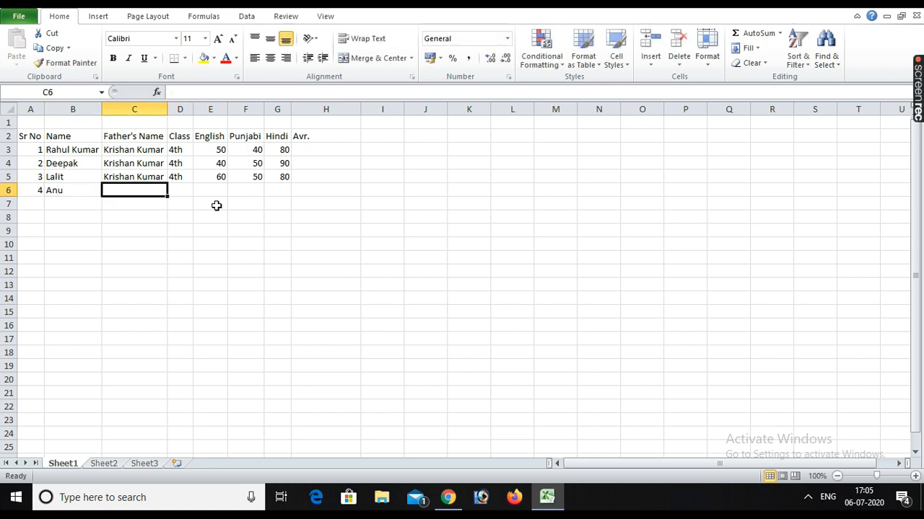
type("K")
key("Tab")
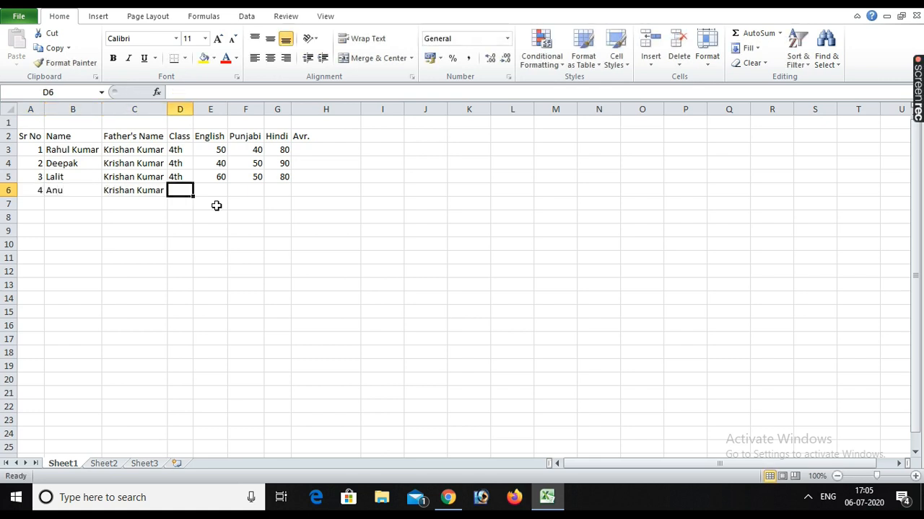
type("4th")
key("Tab")
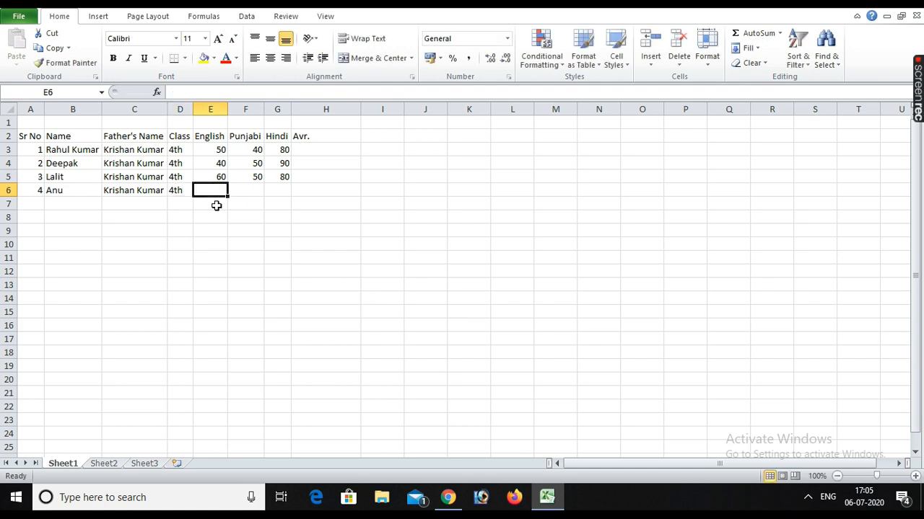
key("Left")
key("Left")
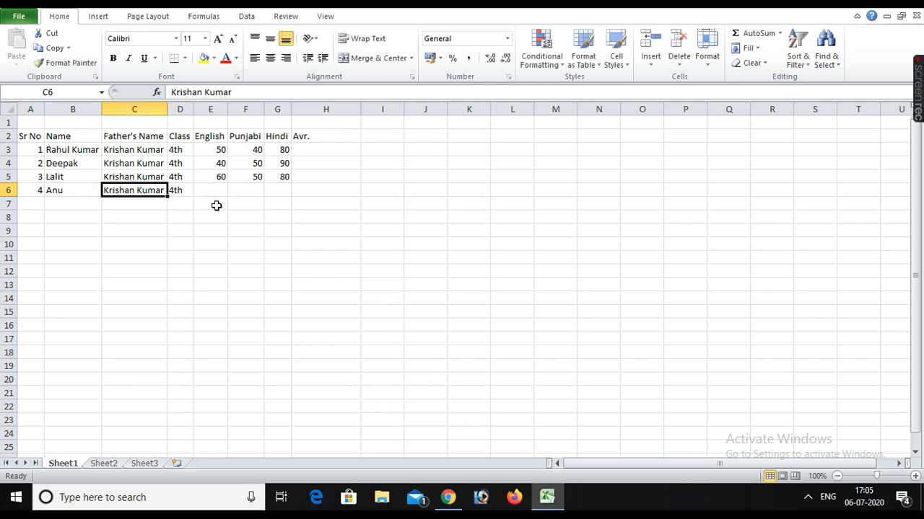
type("Ram")
key("Tab")
key("Tab")
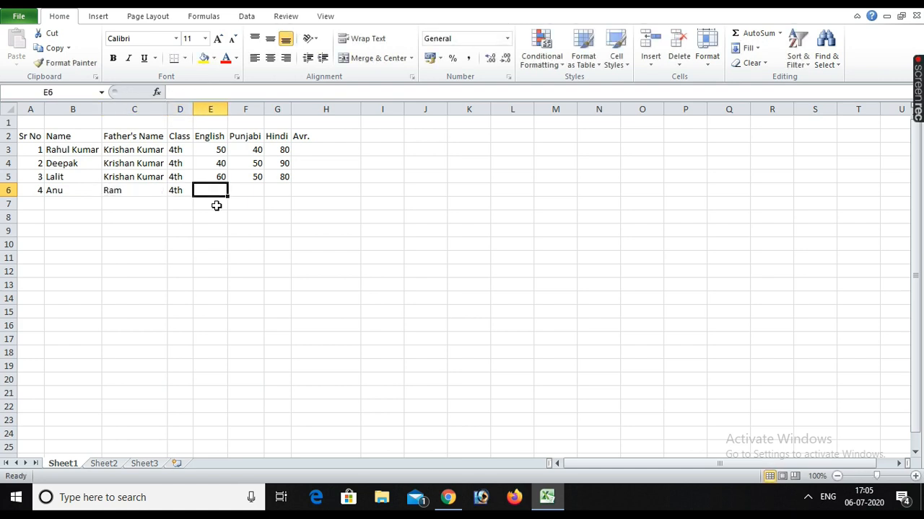
type("50")
key("Tab")
type("40")
key("Tab")
type("40")
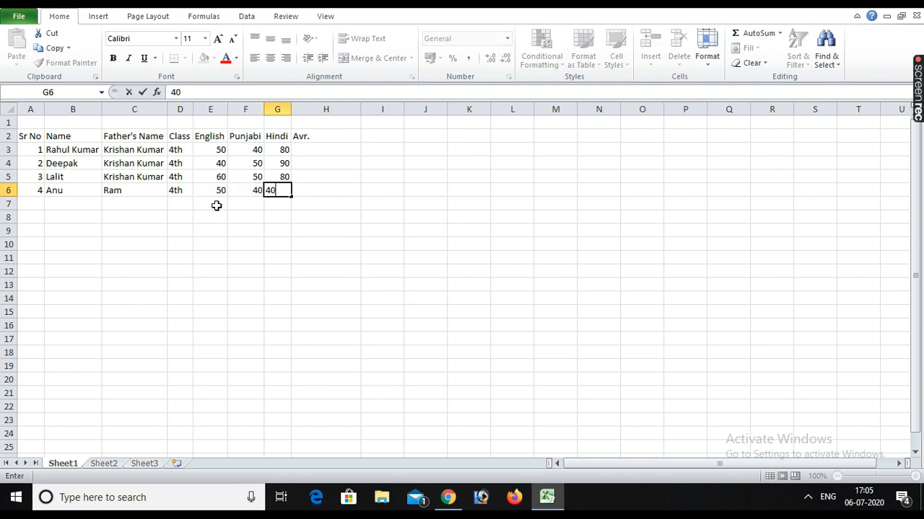
key("Return")
Add student 5 in row 7, class 4th, with marks 40, 60, 80.
key("Left")
key("Left")
type("5")
key("Tab")
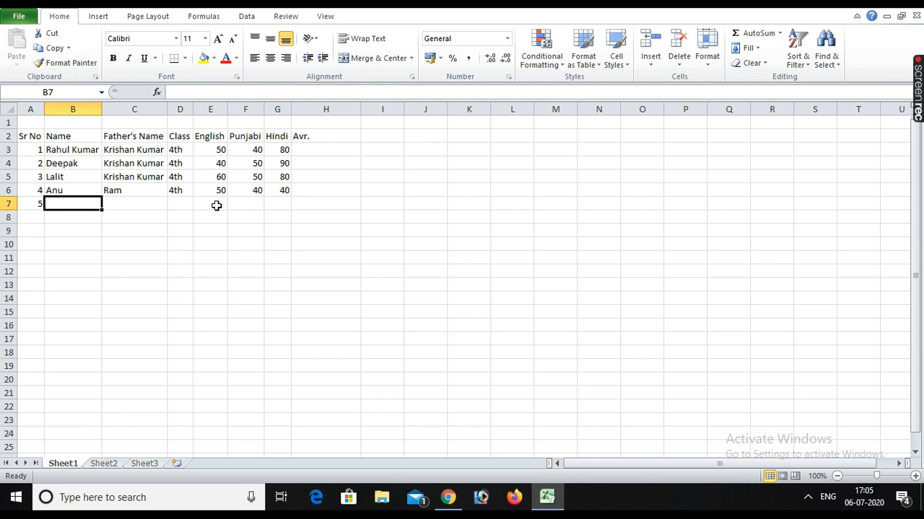
type("Raju")
key("Tab")
type("Ram")
key("Tab")
type("4")
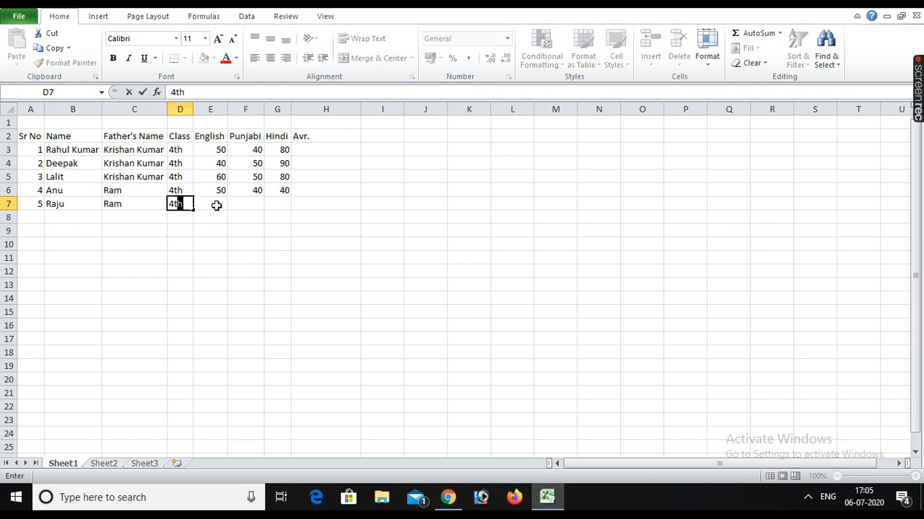
key("Tab")
type("40")
key("Tab")
type("60")
key("Tab")
type("80")
key("Tab")
key("shift+Tab")
key("shift+Tab")
key("shift+Tab")
key("shift+Tab")
key("shift+Tab")
key("Return")
Add student 6 in row 8, class 4th, with marks 80, 70, 60.
type("6")
key("Tab")
type("Anju")
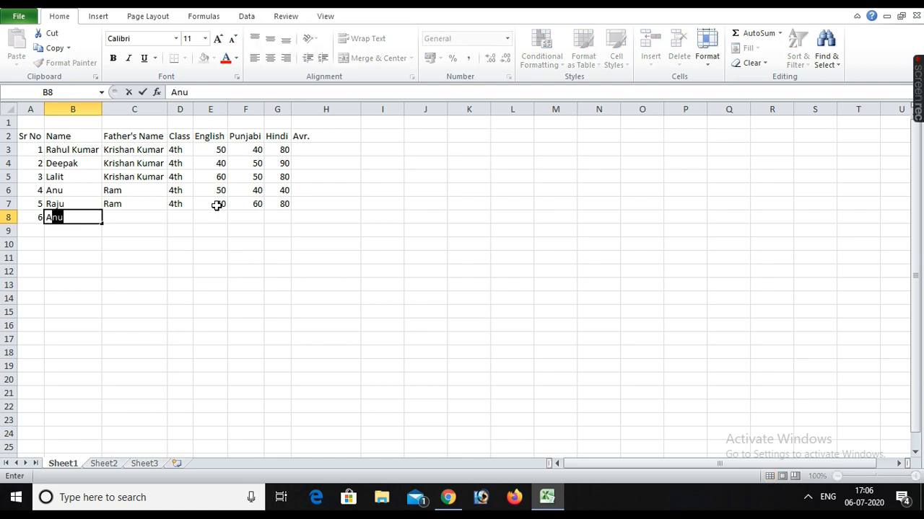
key("Tab")
type("Ra")
key("Tab")
type("4")
key("Tab")
key("Left")
key("Delete")
type("4th")
key("Tab")
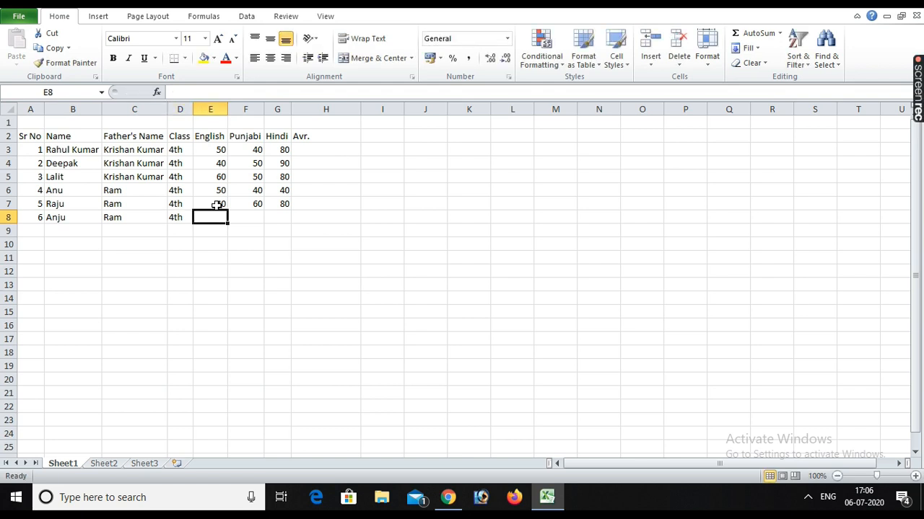
type("80")
key("Tab")
type("70")
key("Tab")
type("60")
key("Tab")
key("Down")
key("Down")
key("Left")
key("Left")
key("Left")
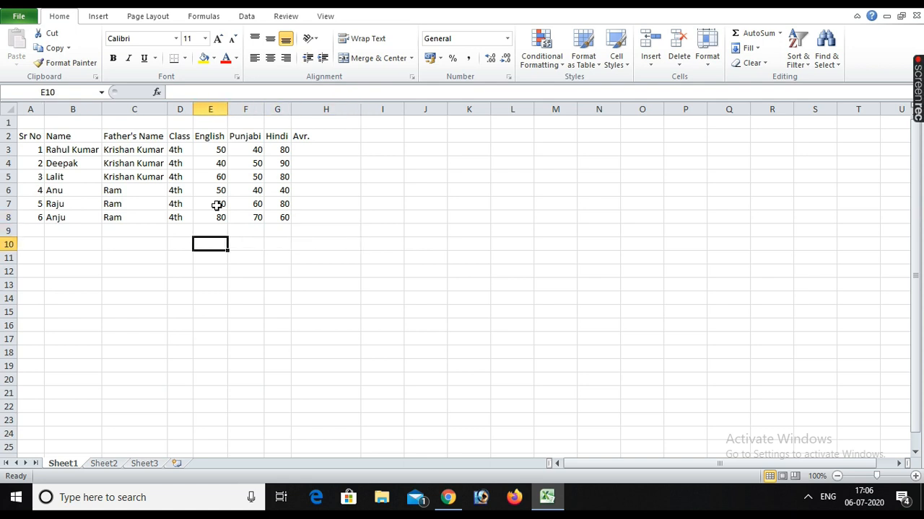
key("Up")
key("Up")
key("Up")
key("Up")
key("Up")
key("Up")
key("Up")
Enter =AVERAGE(E3:G3) in H3, fixing the incomplete range, giving 56.66666667.
key("Right")
key("Right")
key("Right")
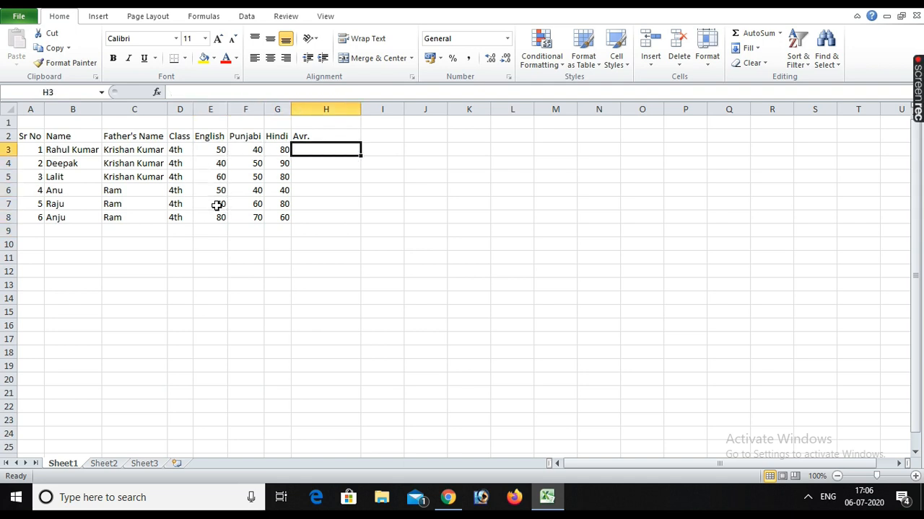
type("=a")
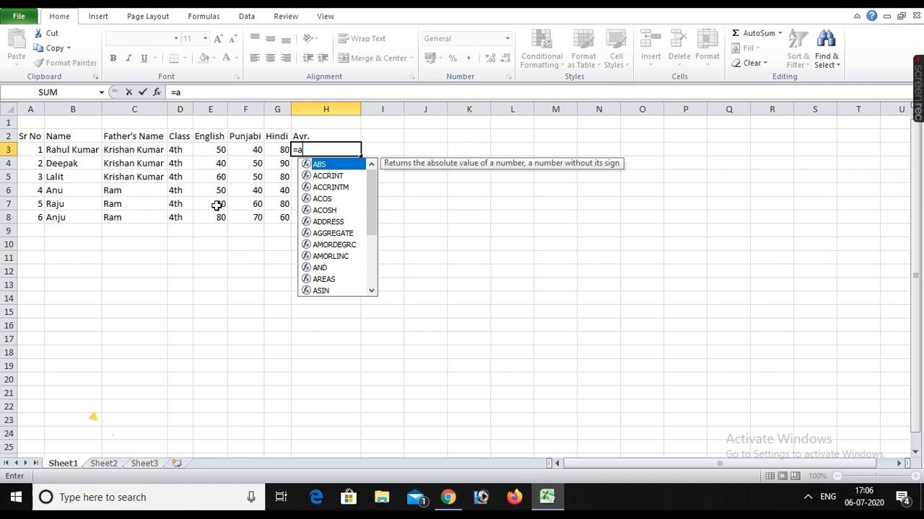
type("verag")
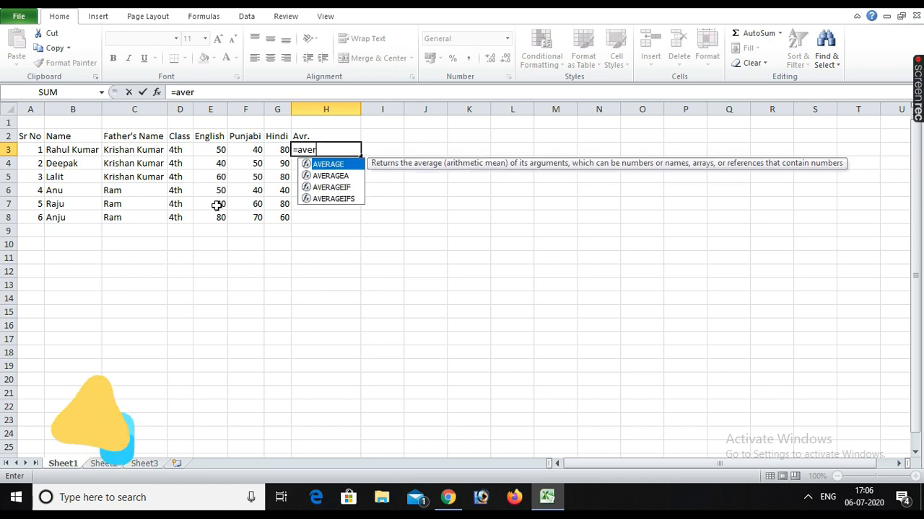
key("Tab")
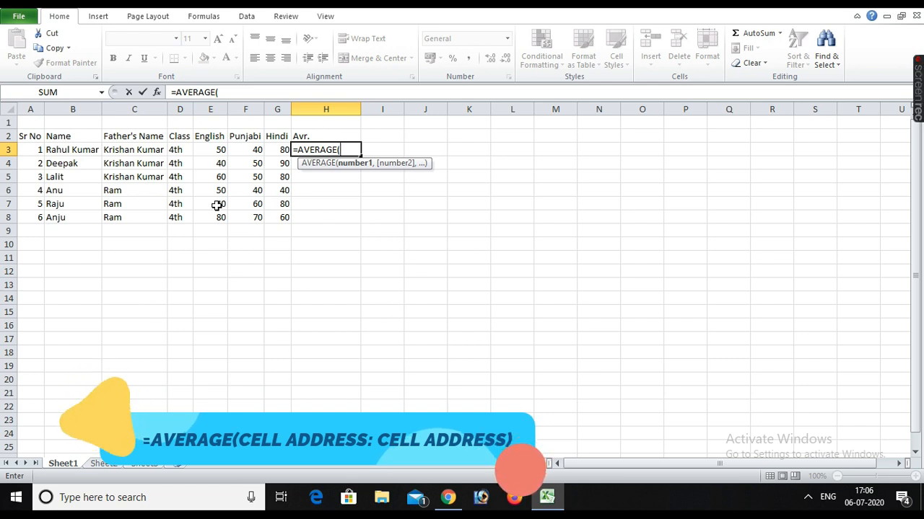
type("E")
key("Return")
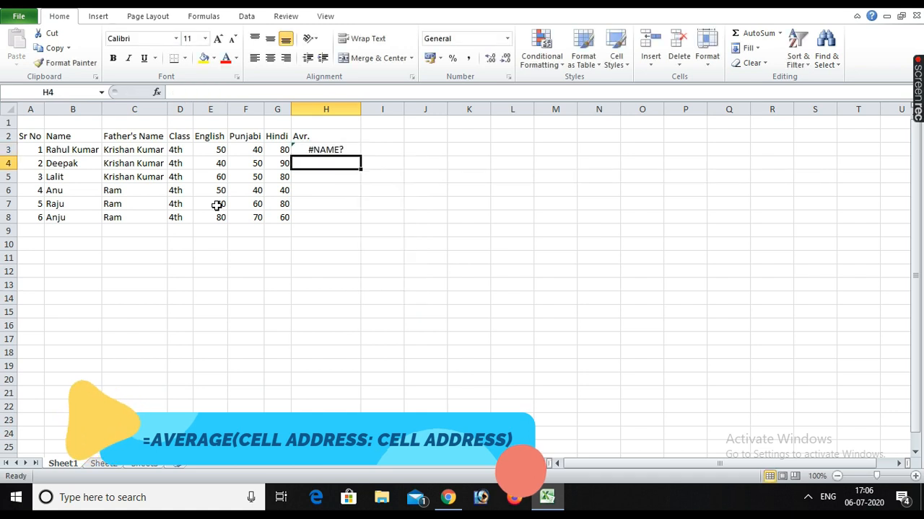
key("Up")
key("F2")
key("BackSpace")
type("3:")
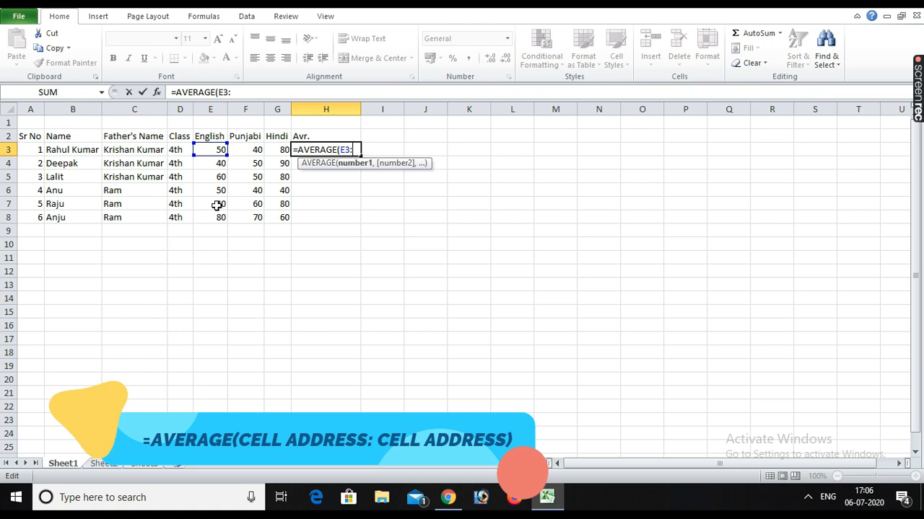
type("g3)")
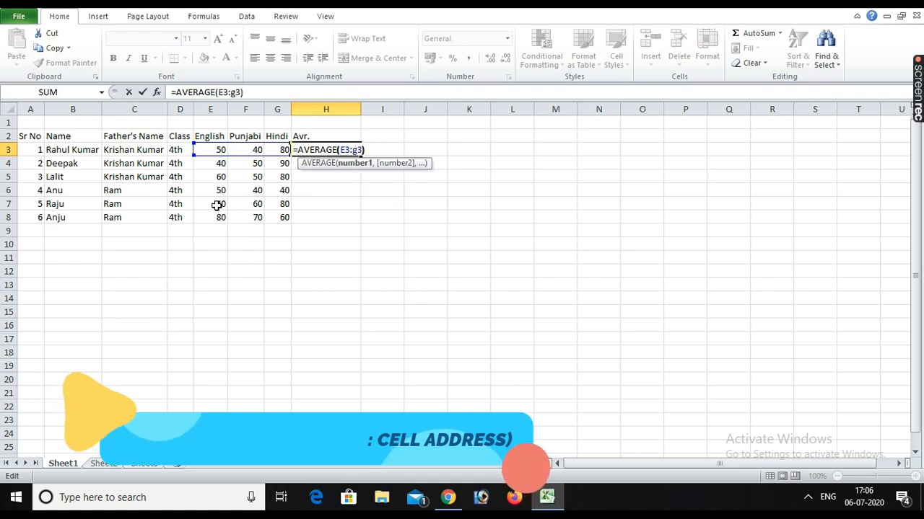
key("Return")
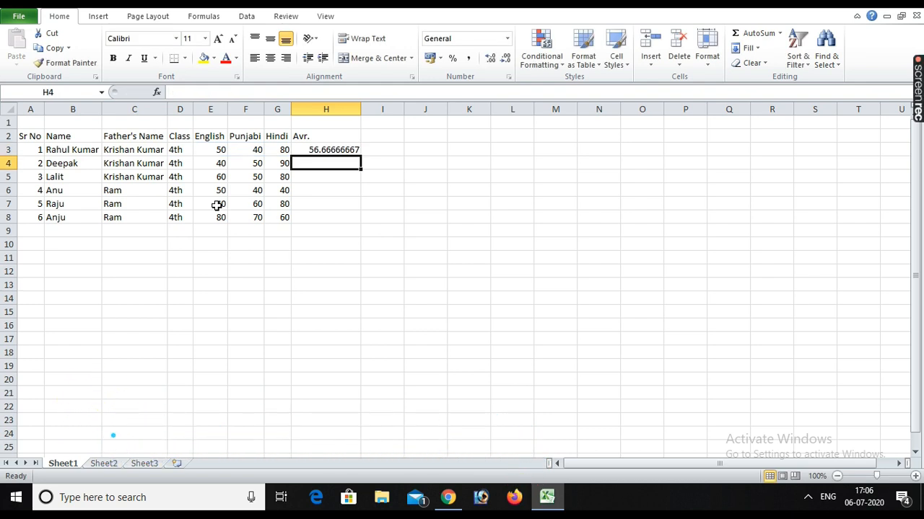
Reduce the H3 average to two decimals, showing 56.67.
left_click(315, 152)
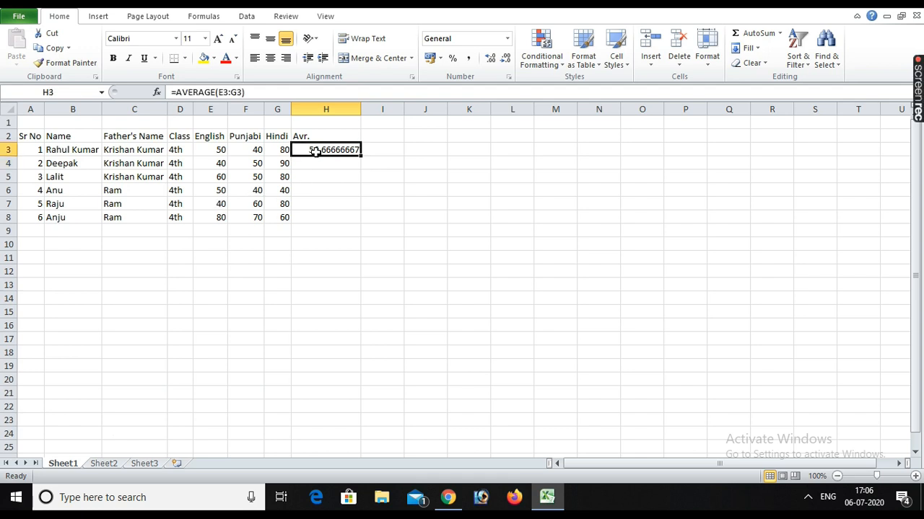
left_click(505, 59)
left_click(505, 59)
left_click(505, 59)
left_click(505, 60)
left_click(505, 59)
left_click(504, 61)
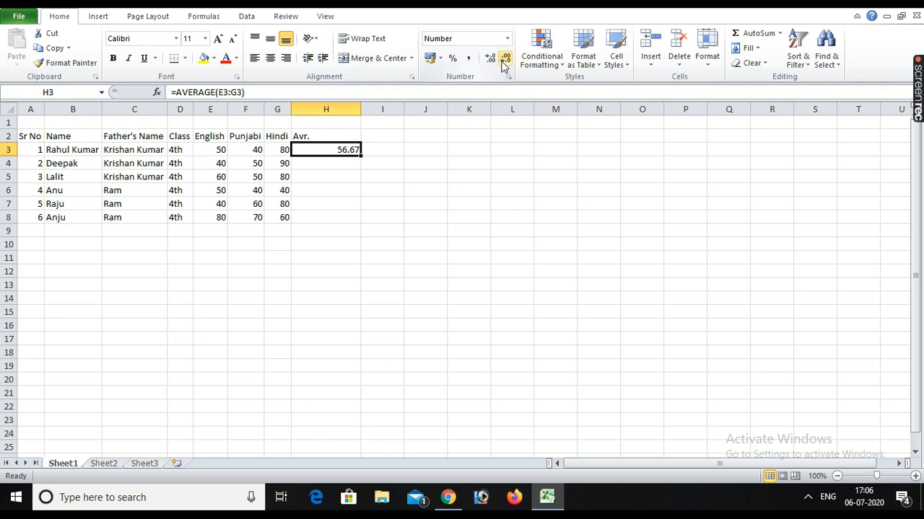
Copy H3's average formula into H4:H8 so all six students have averages.
left_click(337, 164)
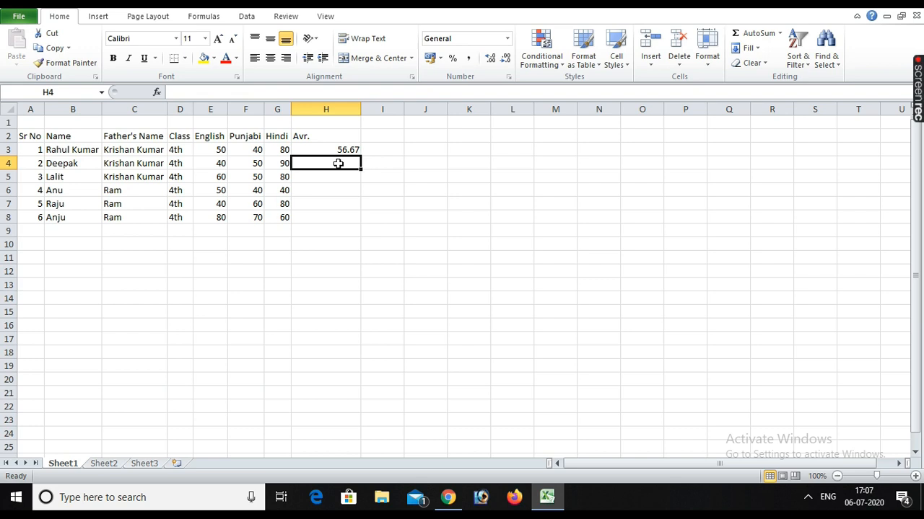
key("Up")
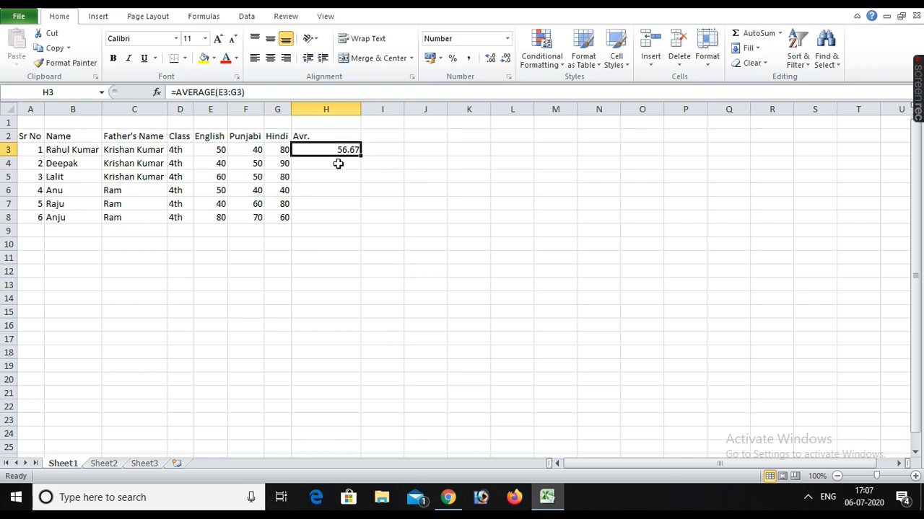
key("ctrl+c")
key("Down")
key("shift+Down")
key("shift+Down")
key("shift+Down")
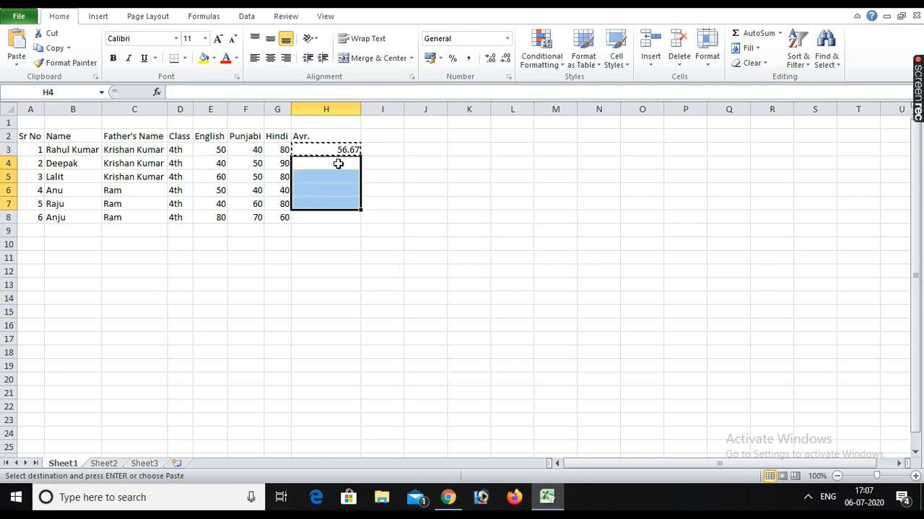
key("shift+Down")
key("Return")
key("Up")
key("Down")
key("Down")
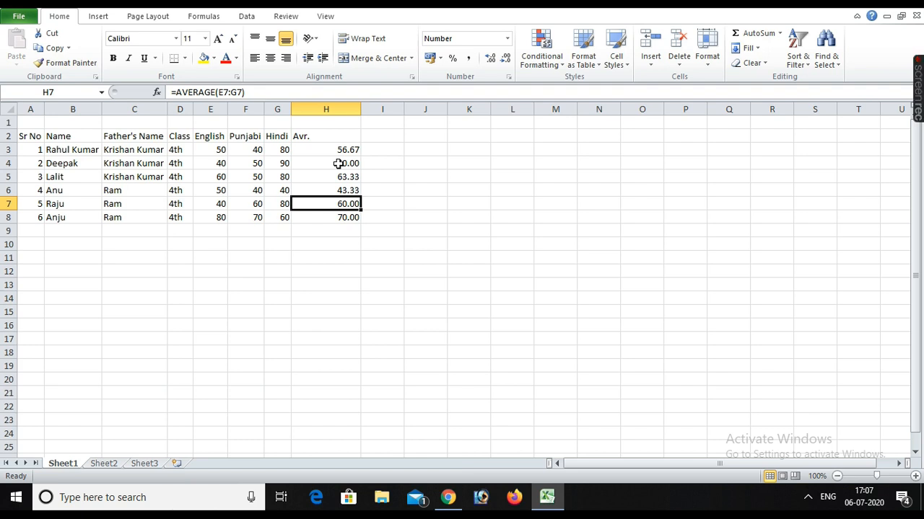
key("Down")
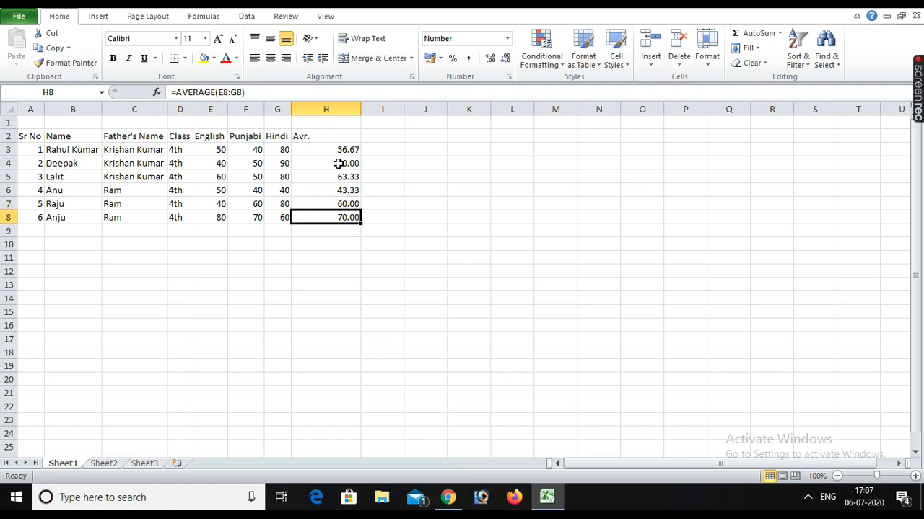
key("Left")
key("Left")
key("Left")
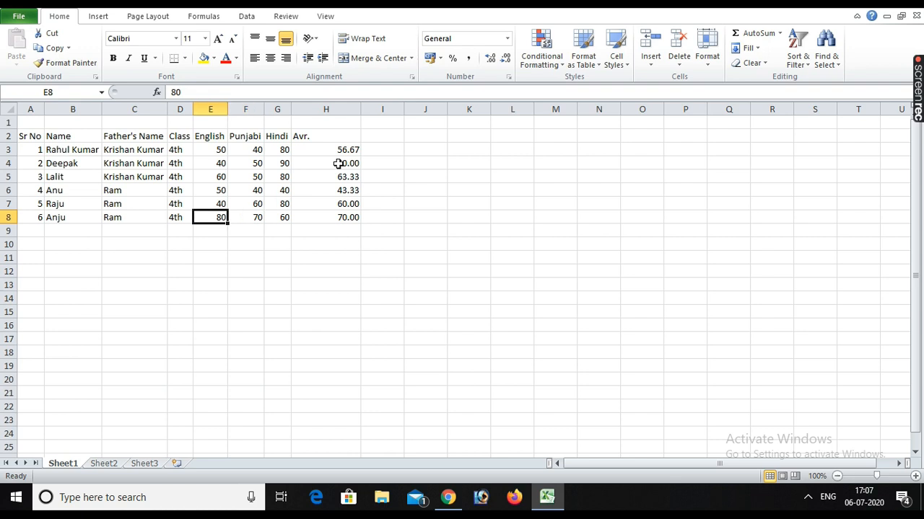
key("Down")
key("Down")
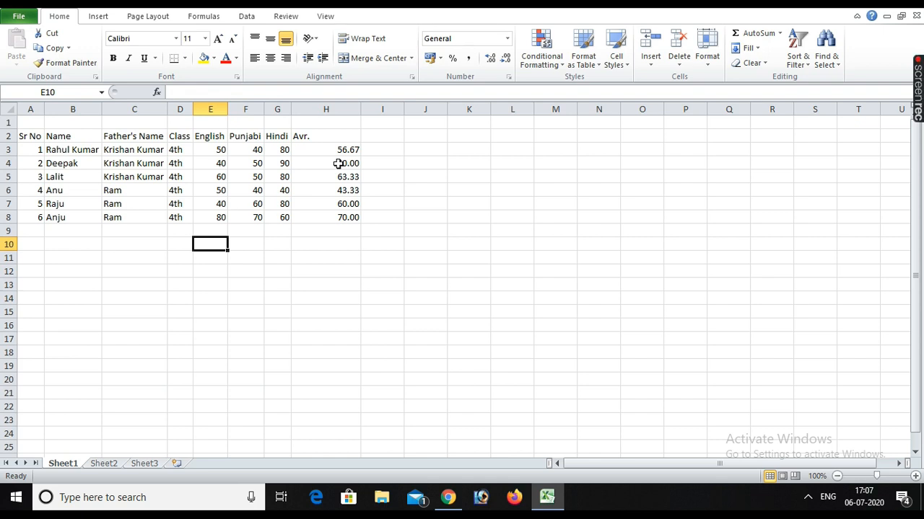
Enter =AVERAGE(E3:E8) in E10 and copy it across to F10:G10.
type("=a")
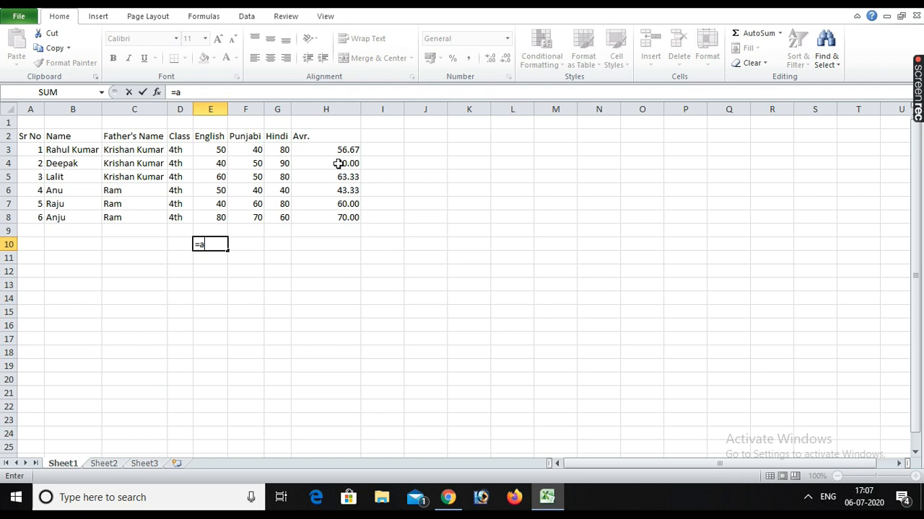
type("ver")
key("Tab")
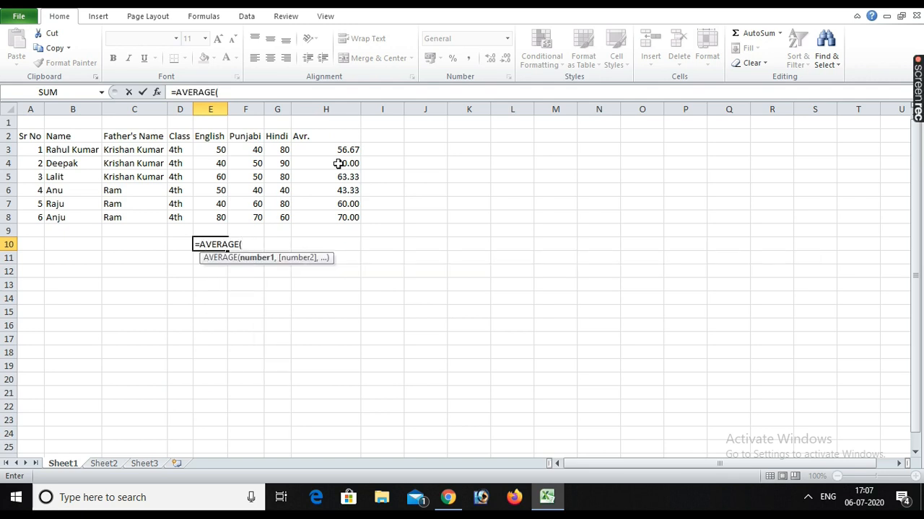
type("E")
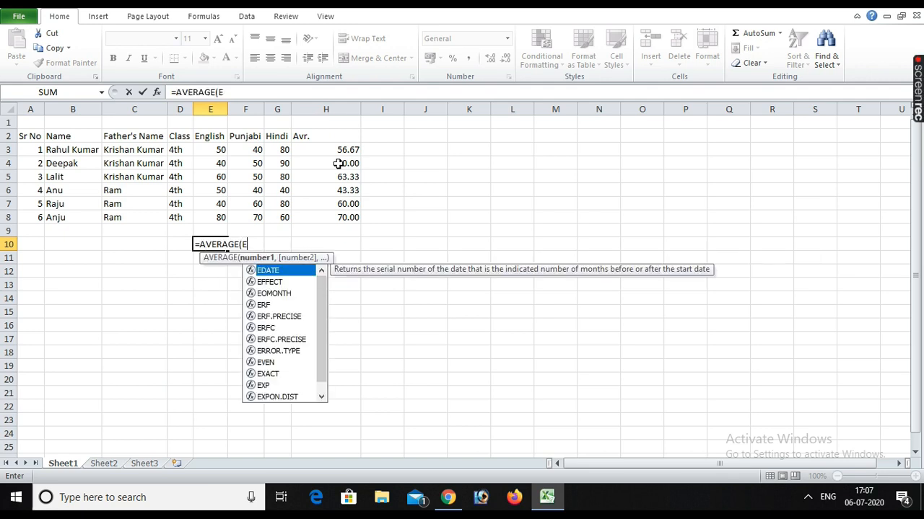
type("3E8")
key("BackSpace")
key("BackSpace")
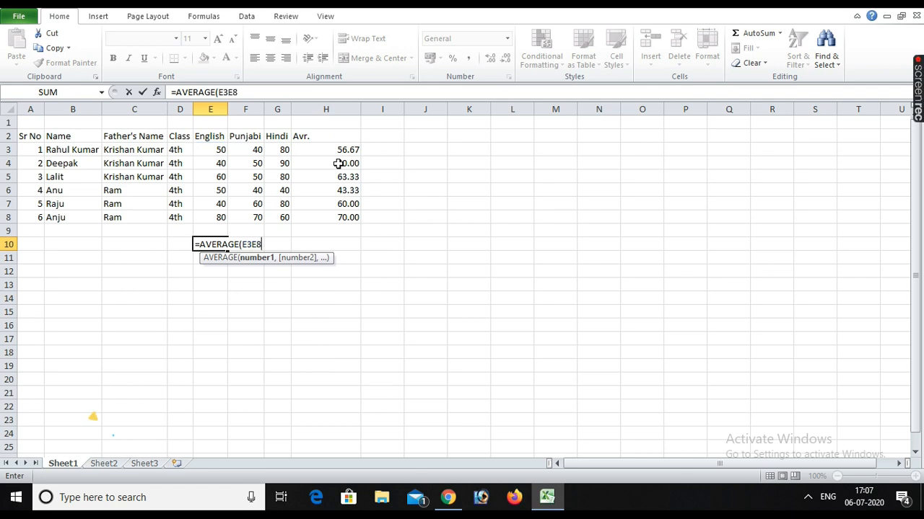
type(":e8")
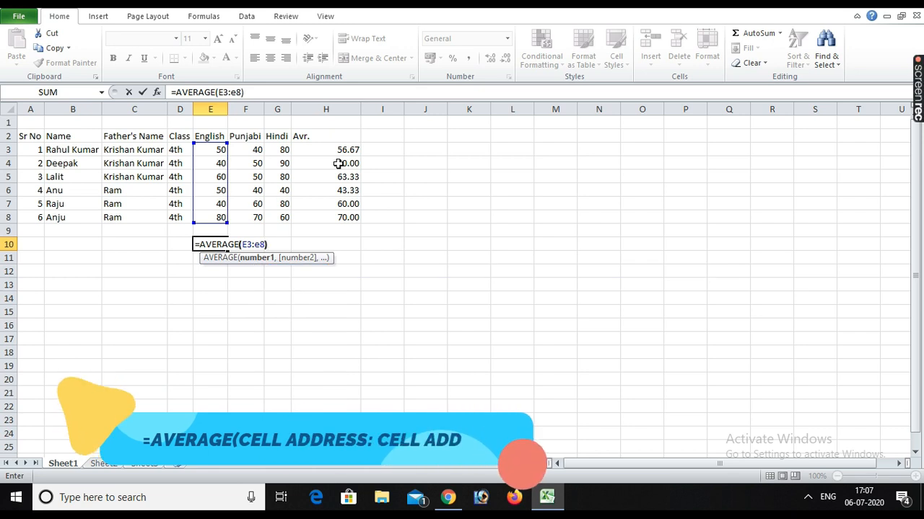
key("Return")
key("Up")
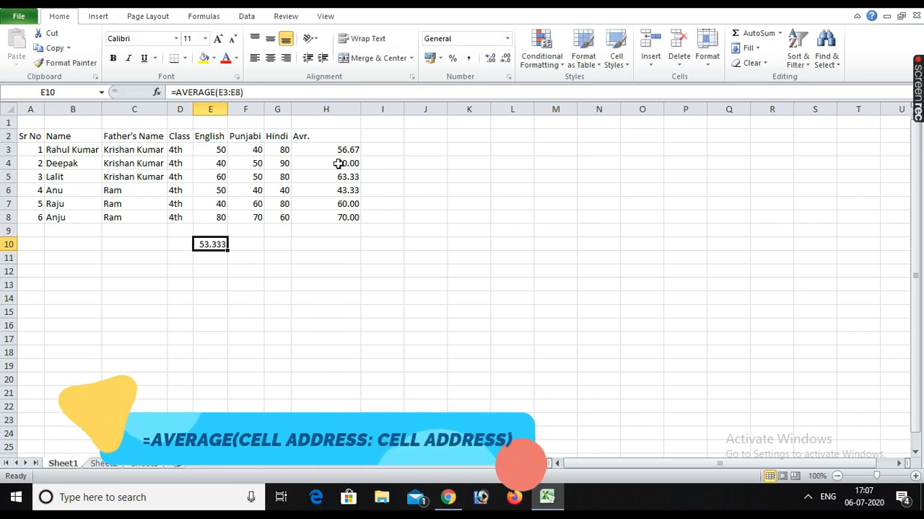
key("ctrl+c")
key("Right")
key("shift+Right")
key("Return")
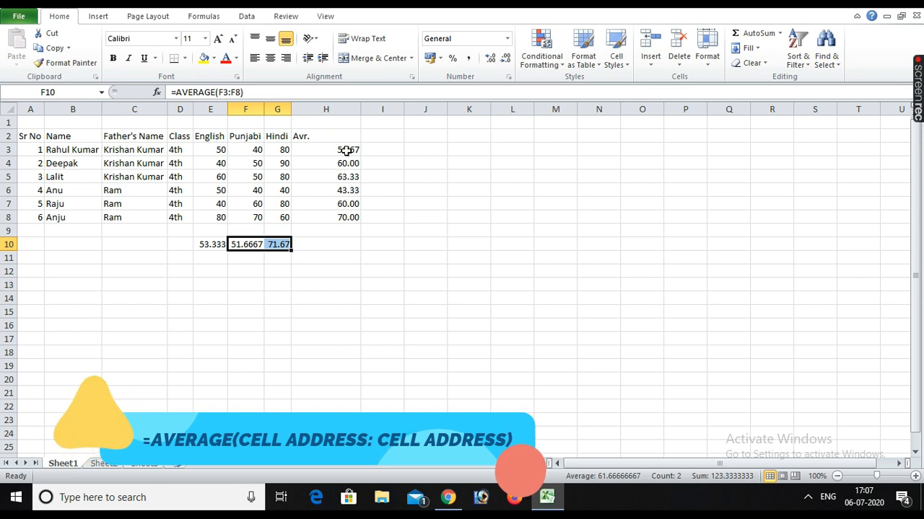
Show the subject averages at two decimals: 53.33, 51.67, 71.67.
left_click(505, 58)
left_click(506, 58)
left_click(506, 58)
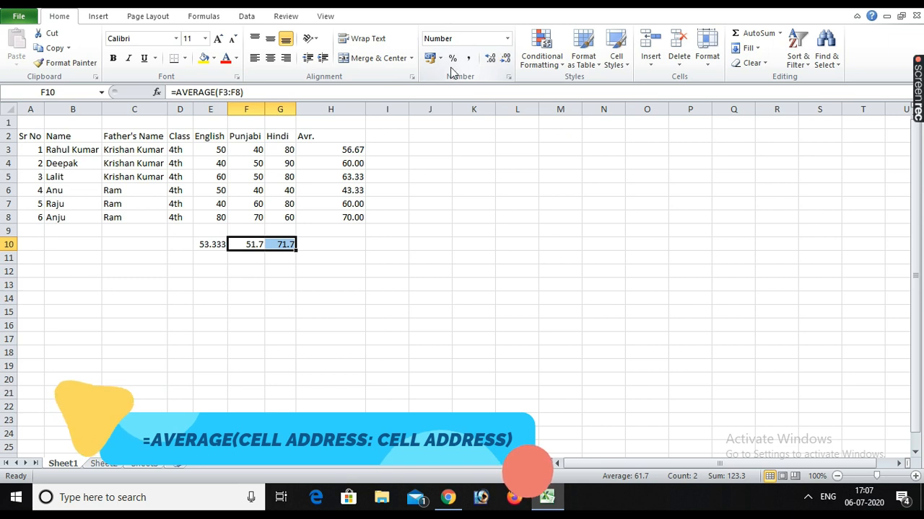
left_click(490, 58)
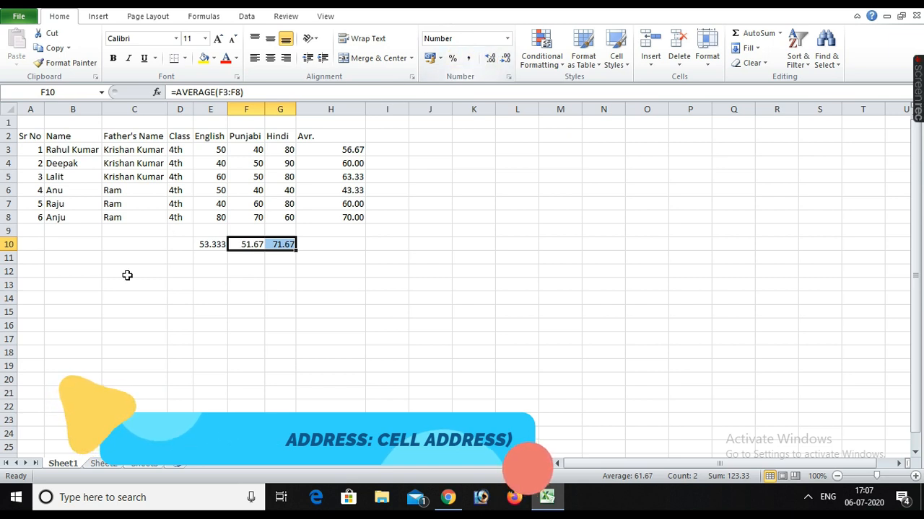
left_click(216, 244)
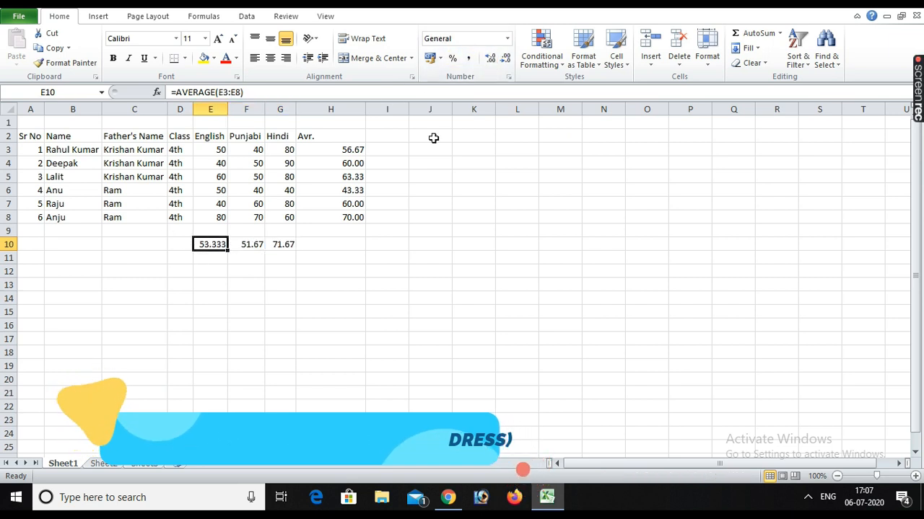
left_click(506, 59)
left_click(385, 275)
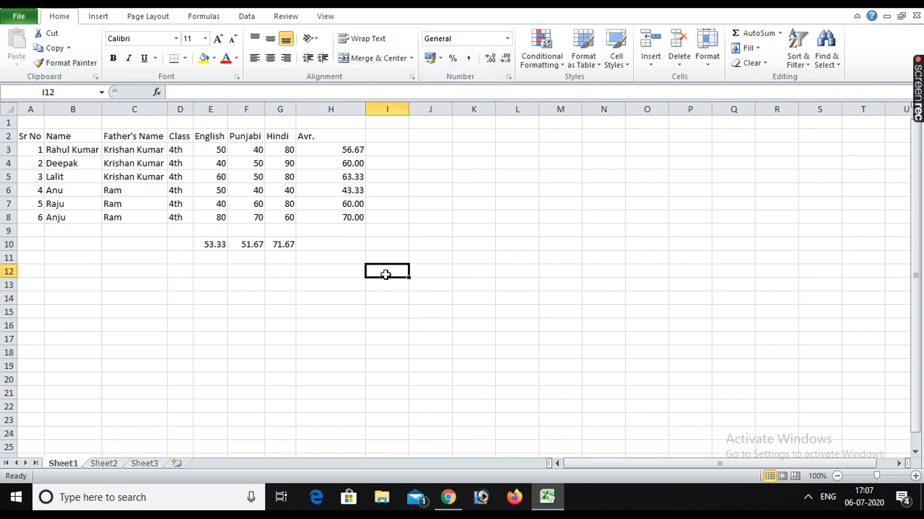
Type =AVERAGE(Cell Address:Cell Address) in C13, correcting the misspelled 'Adress'.
left_click(145, 291)
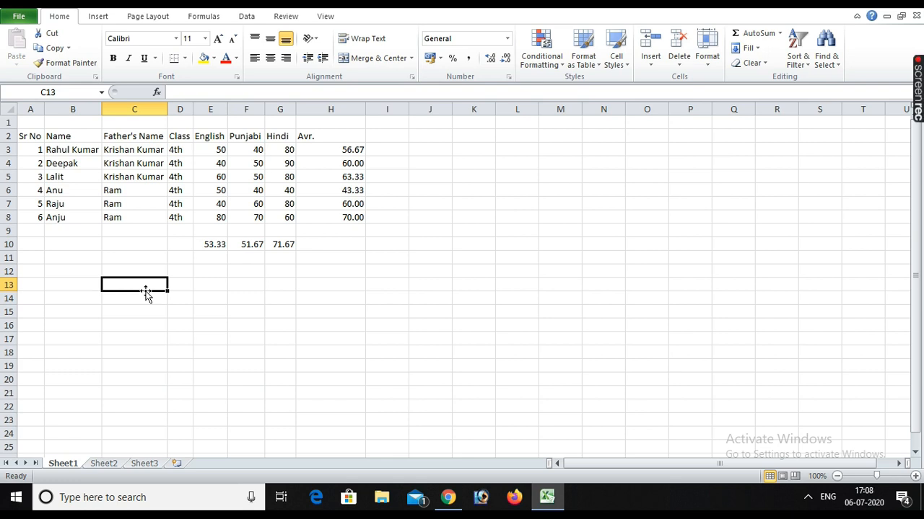
type("=aver")
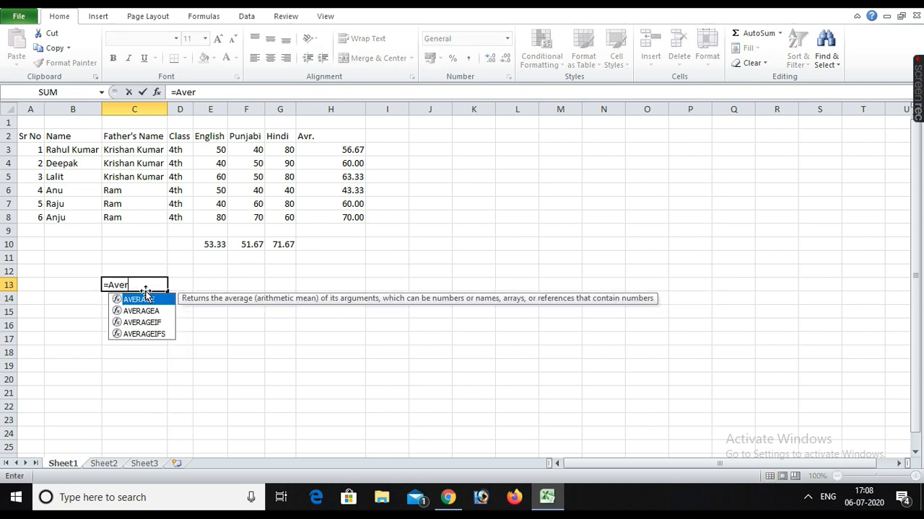
key("Tab")
type("C")
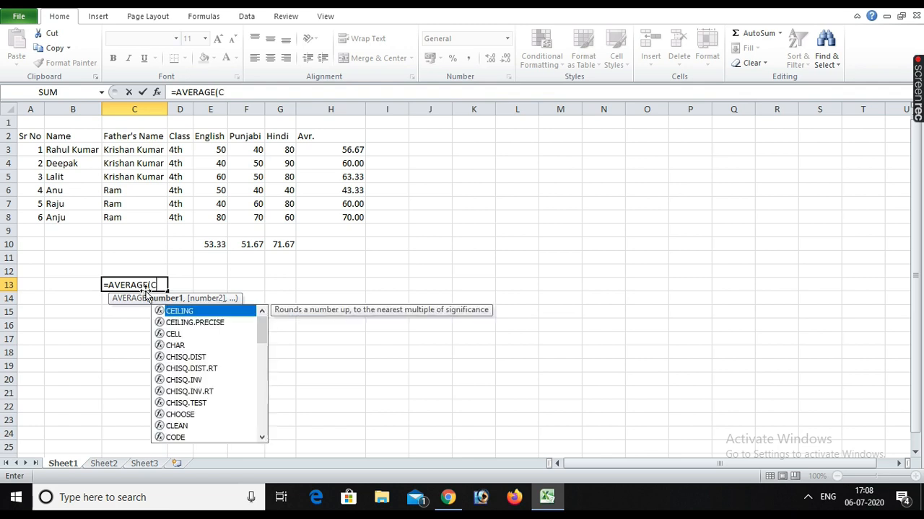
type("ell Adress")
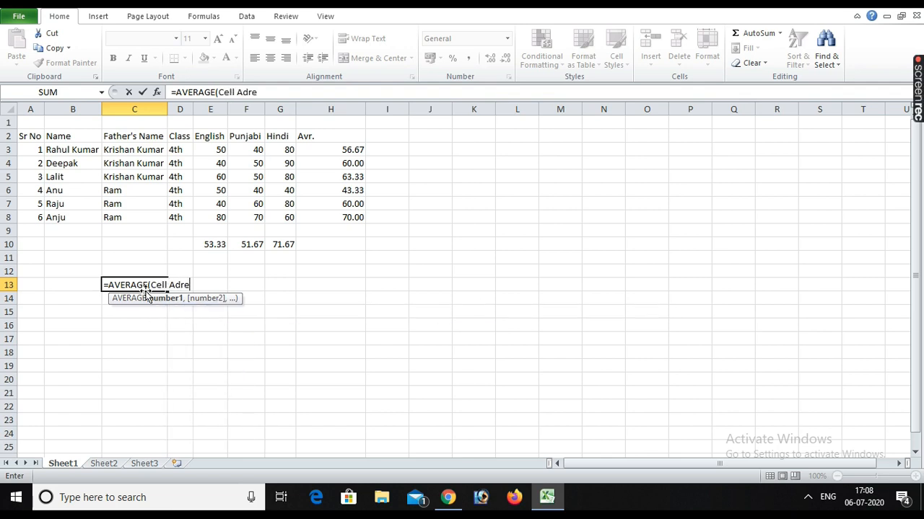
type(":")
key("F2")
key("Left")
key("Left")
key("Left")
key("Left")
key("Left")
type("d")
key("End")
type("Cell Adress")
key("Left")
key("Left")
key("Left")
type("d")
key("End")
type(")")
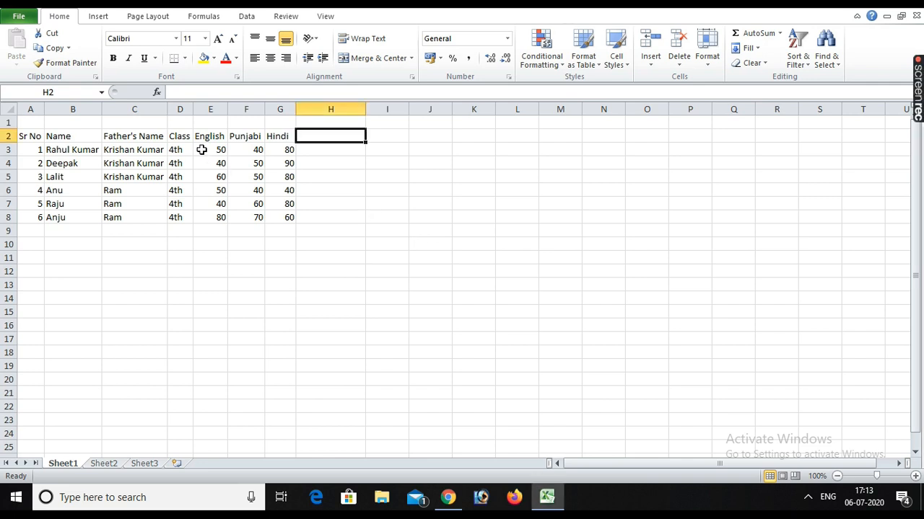
left_click(197, 233)
left_click_drag(210, 150, 216, 218)
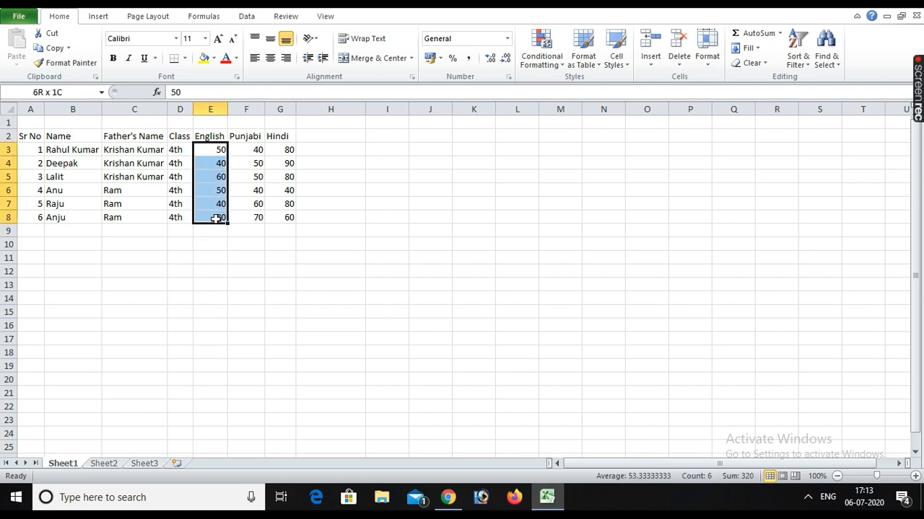
left_click(316, 309)
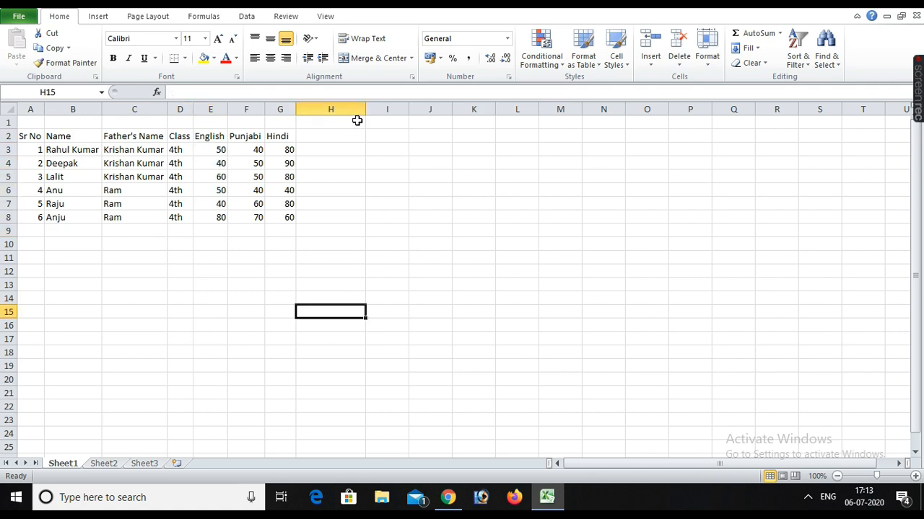
left_click_drag(332, 159, 325, 225)
left_click(330, 167)
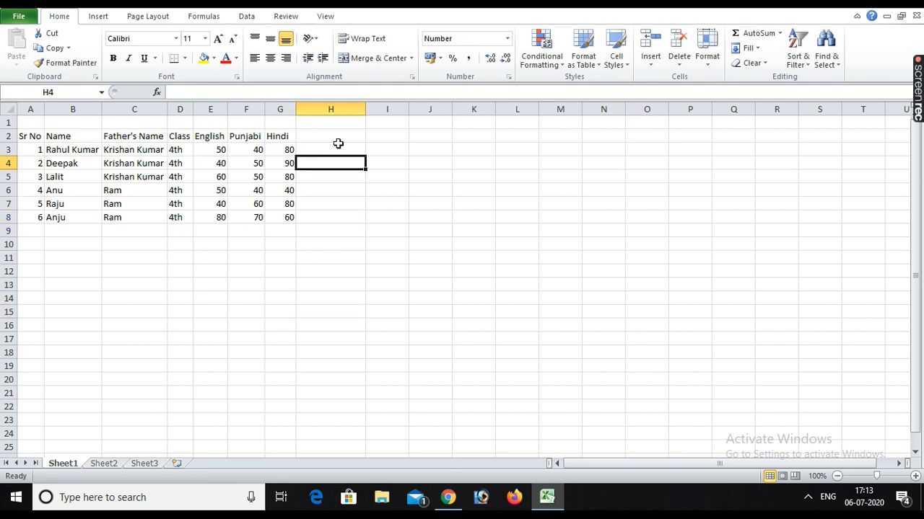
Head column H 'Count' and enter =COUNT(E3:G3) in H3 for the first student.
left_click(336, 139)
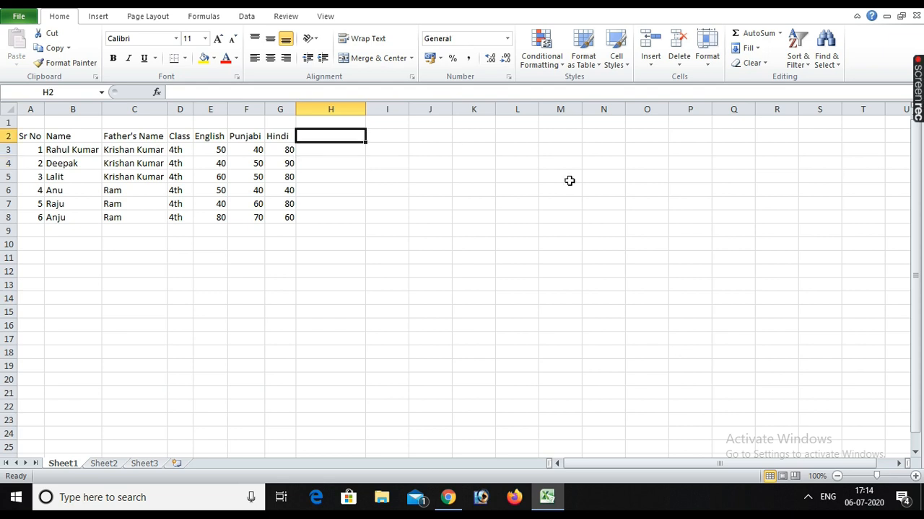
type("Count")
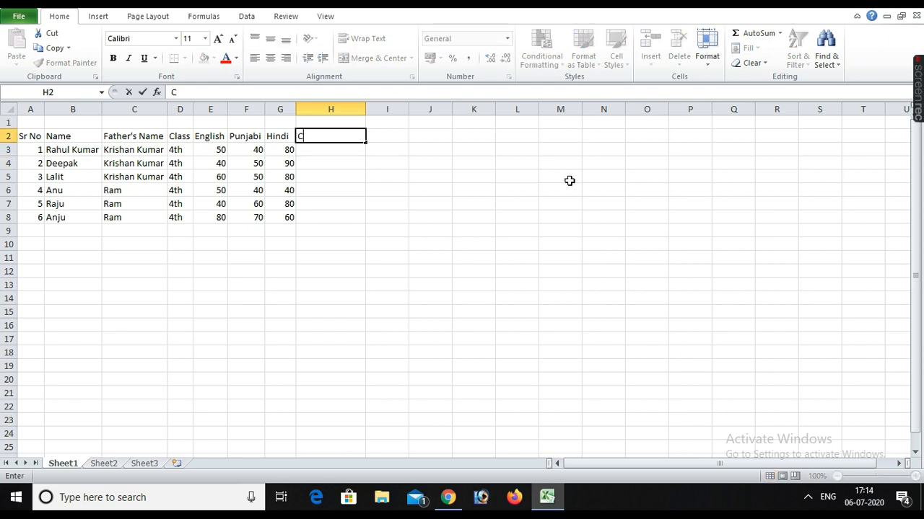
key("Return")
type("=count")
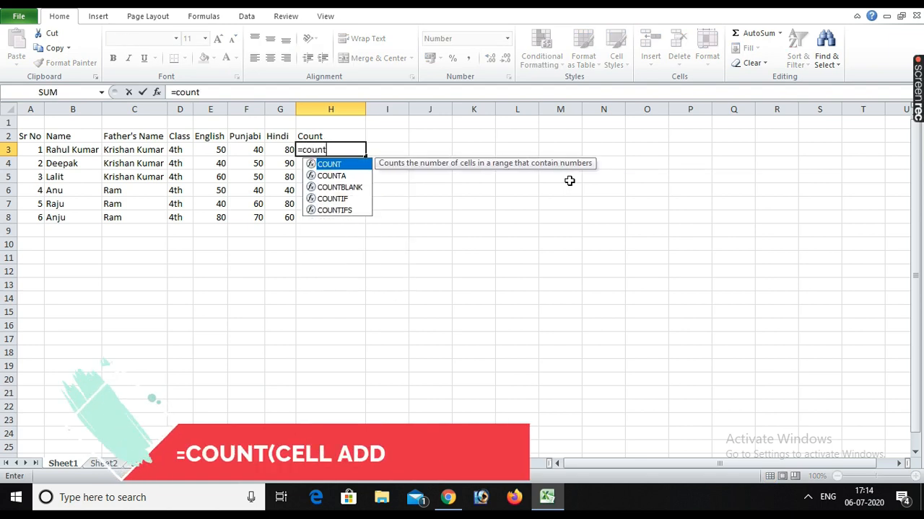
key("Tab")
key("Left")
key("Left")
key("Left")
key("shift+Right")
key("shift+Right")
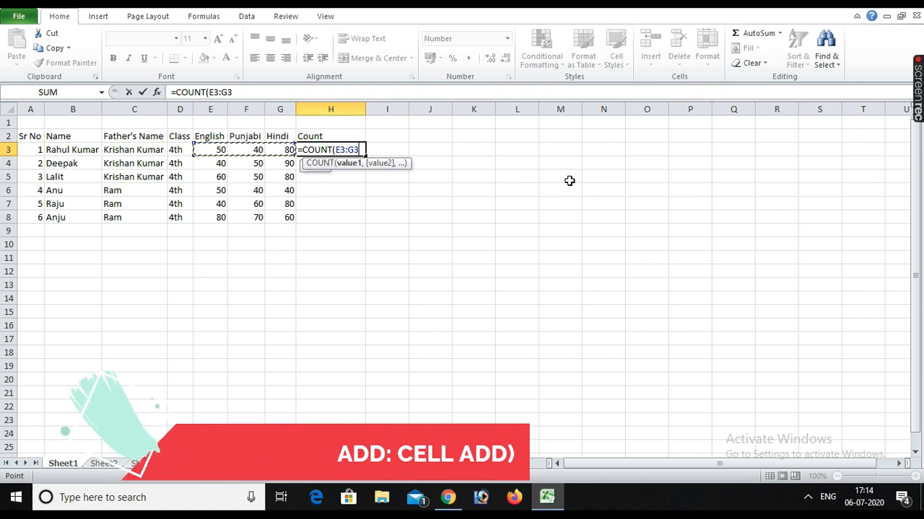
type(")")
key("Return")
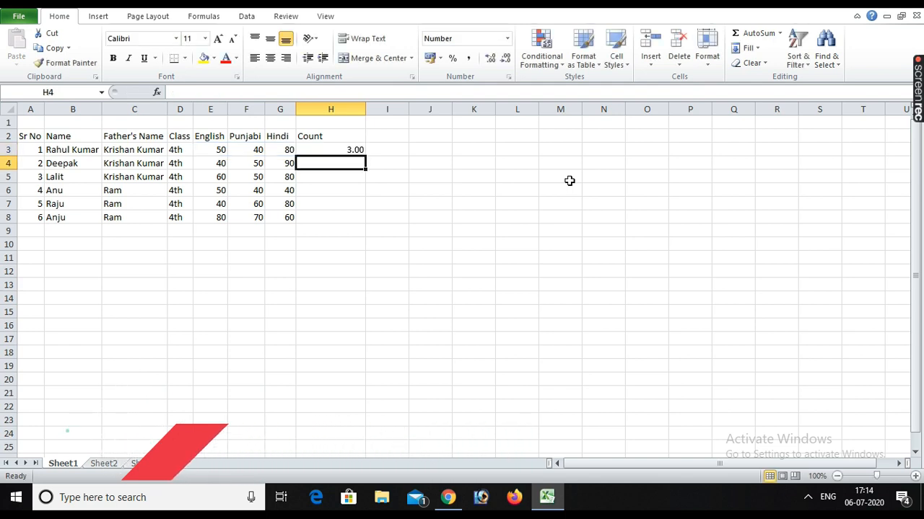
Copy the H3 count formula into H4:H8 so every student shows 3.00.
key("Up")
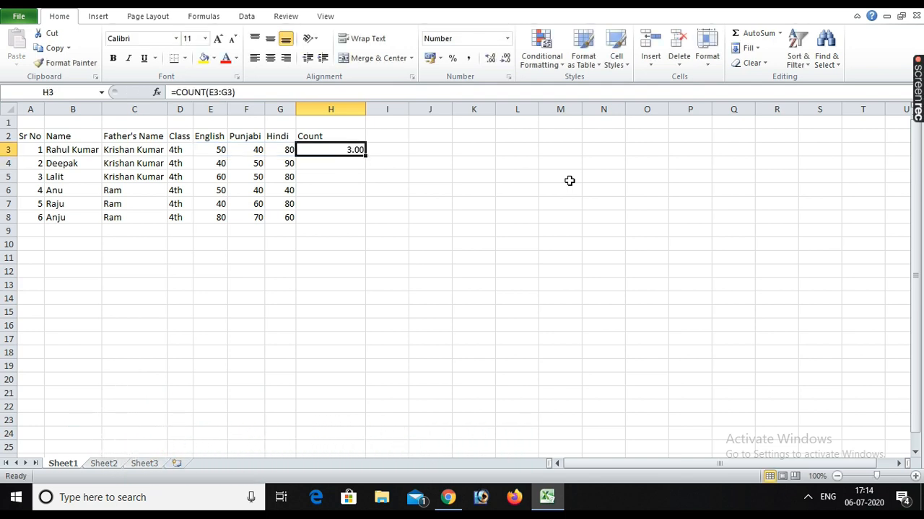
key("ctrl+c")
key("Down")
key("shift+Down")
key("shift+Down")
key("shift+Down")
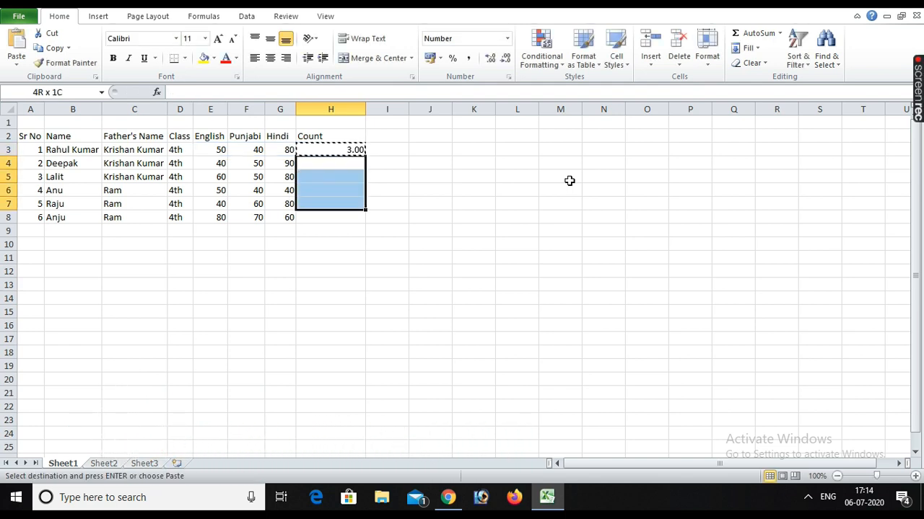
key("shift+Down")
key("Return")
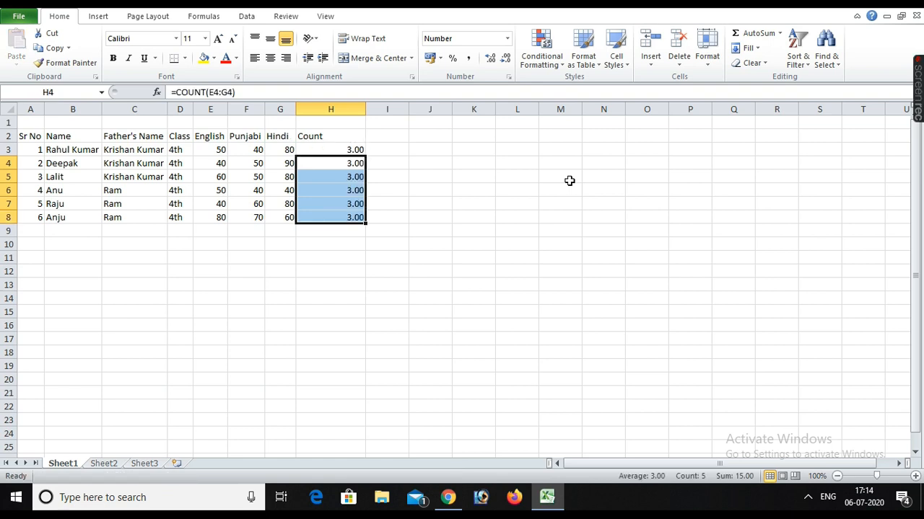
Enter =COUNT(E3:E8) in E10 to count the English marks.
left_click(202, 240)
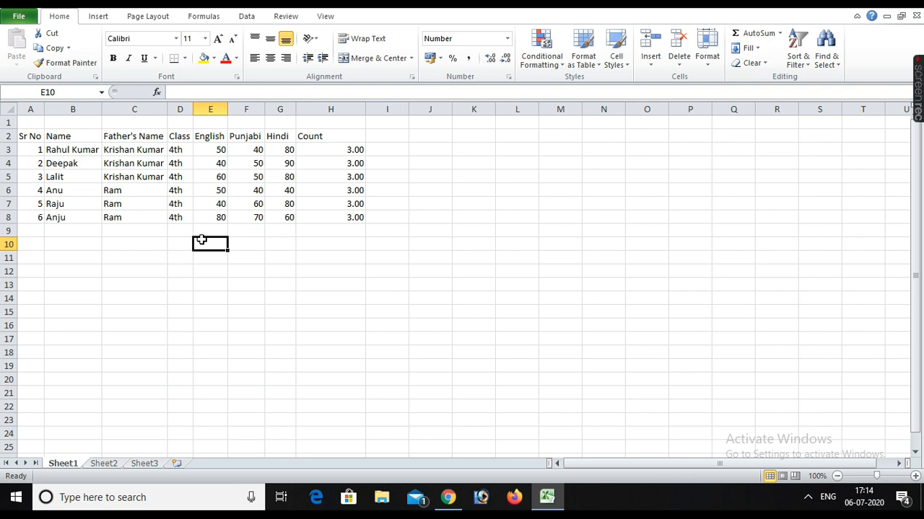
type("=coun")
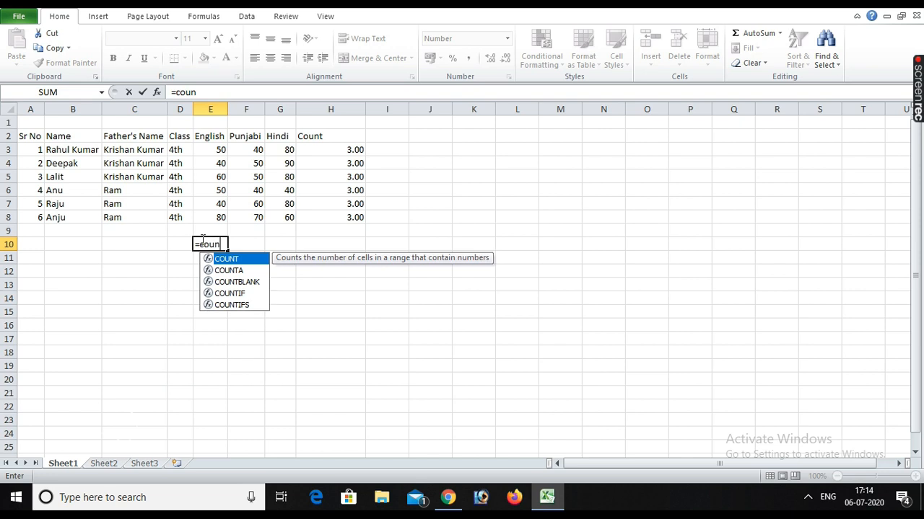
key("Tab")
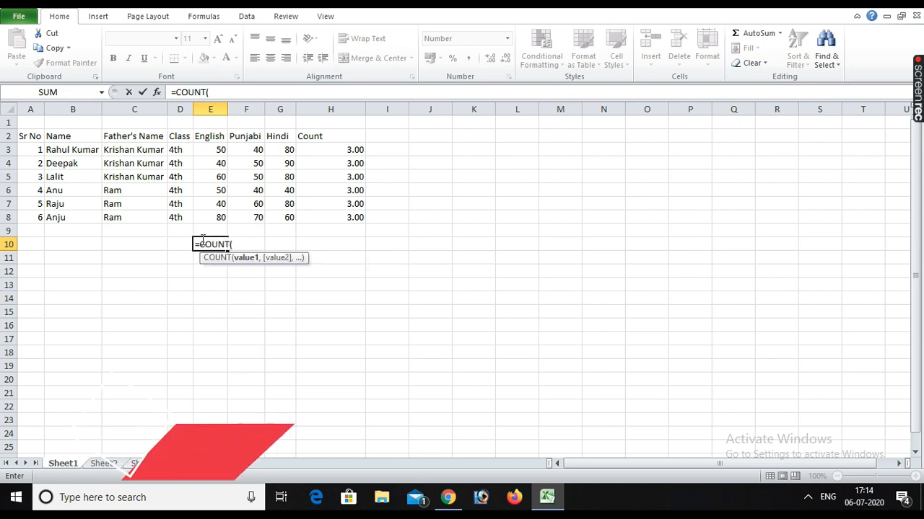
key("Up")
key("Up")
key("Down")
key("Down")
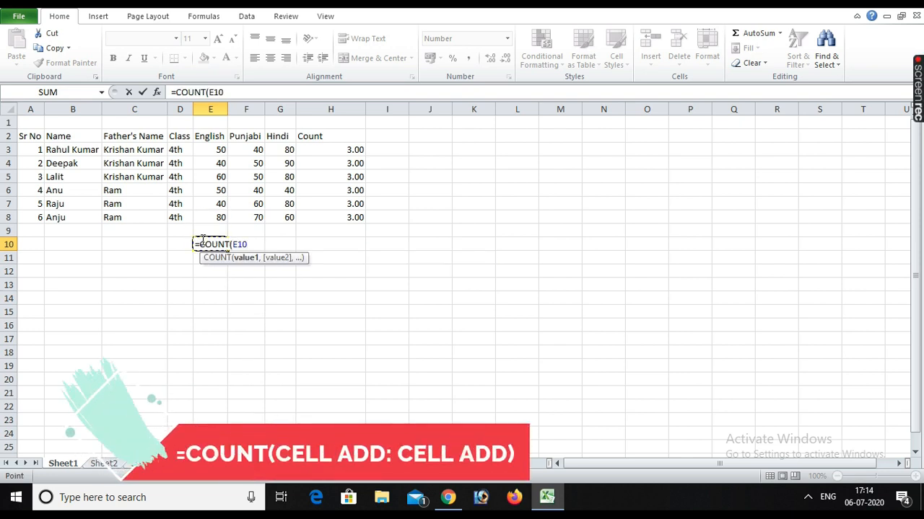
key("F2")
key("Left")
key("Left")
key("Delete")
key("Delete")
type("3")
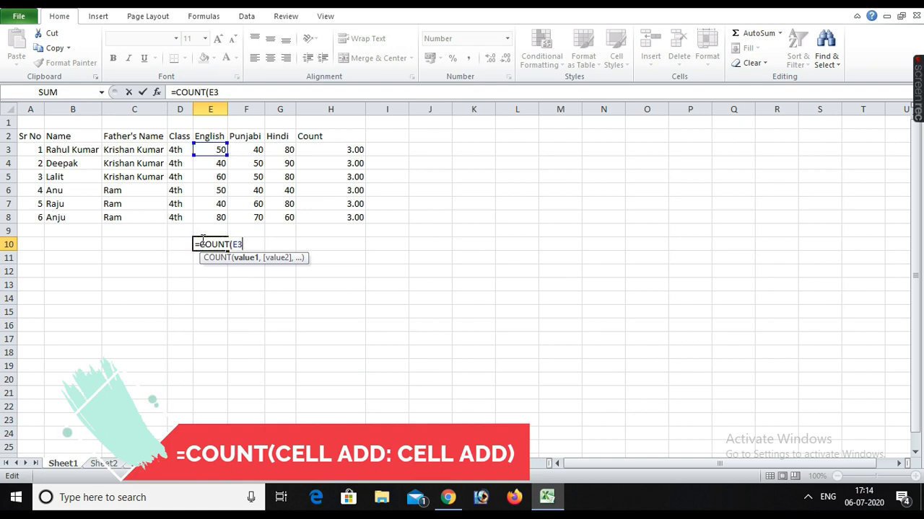
type(":E")
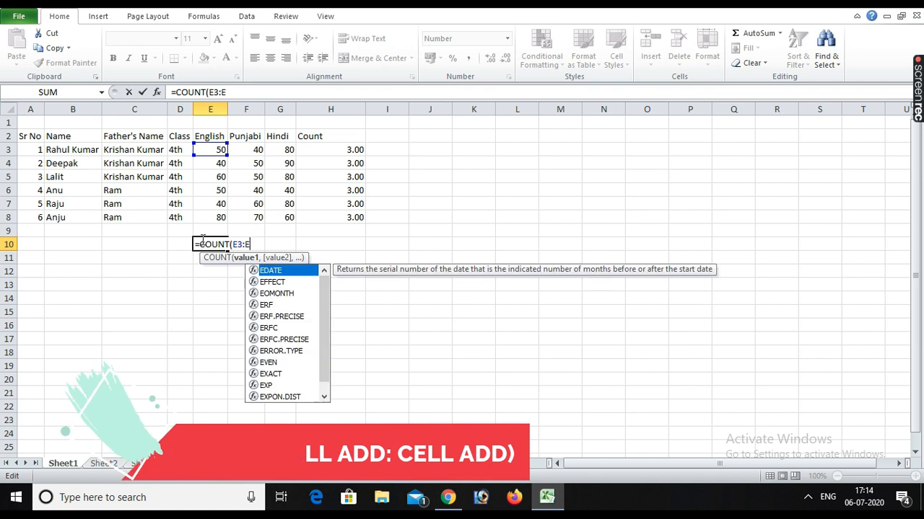
type("8")
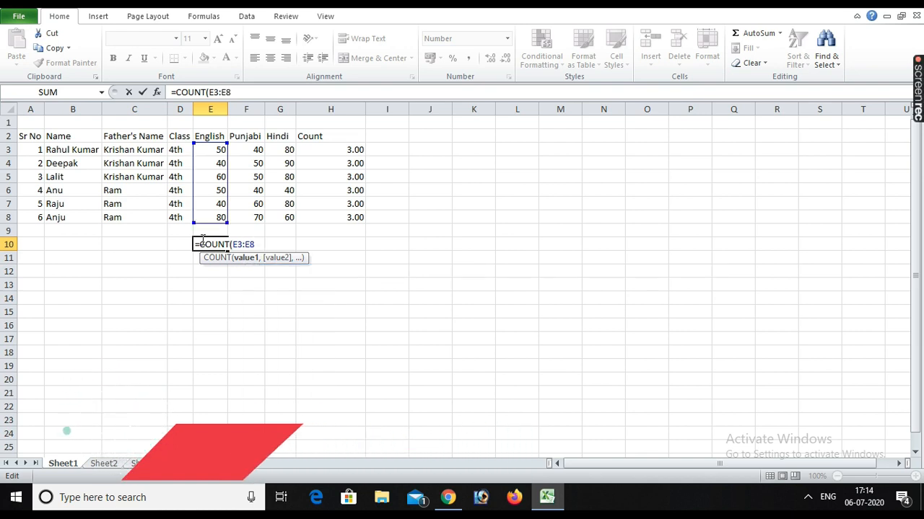
type(")")
key("Return")
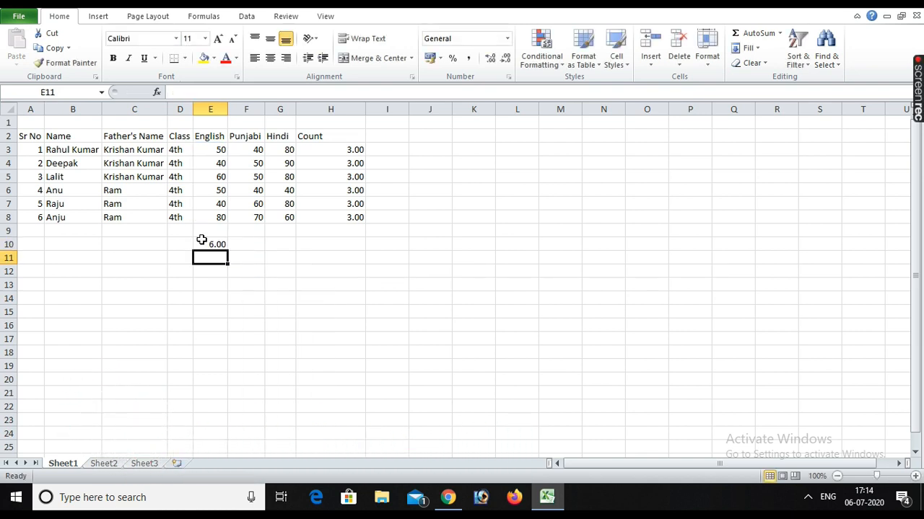
Check the six English marks in E3:E8 that the count covers.
left_click(208, 151)
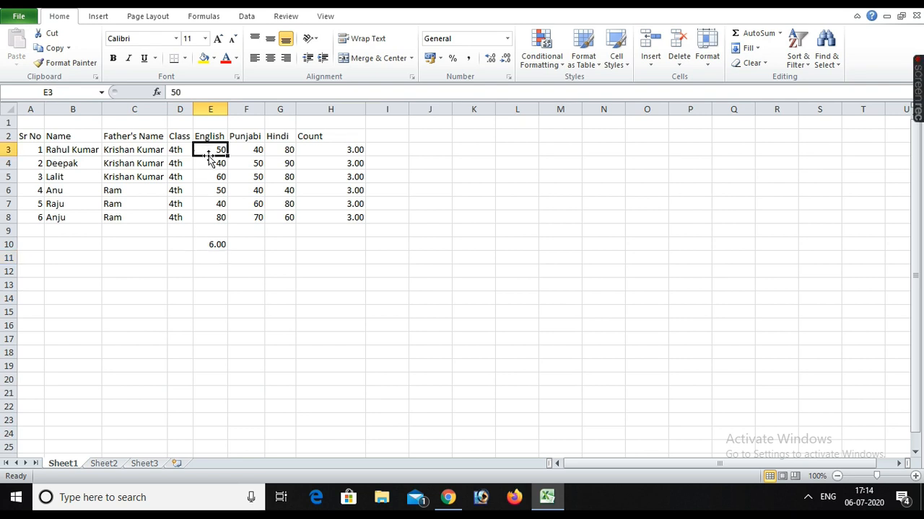
left_click(208, 164)
left_click(209, 177)
left_click(211, 191)
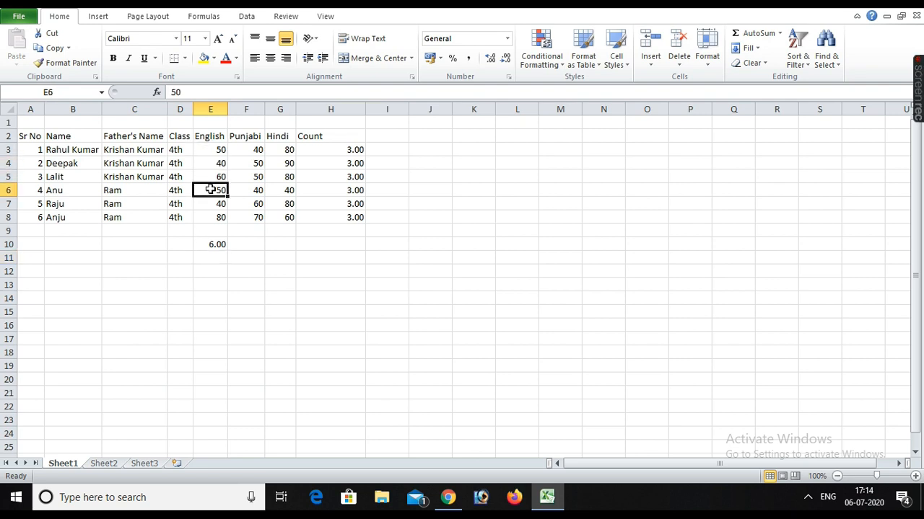
left_click(213, 203)
left_click(213, 217)
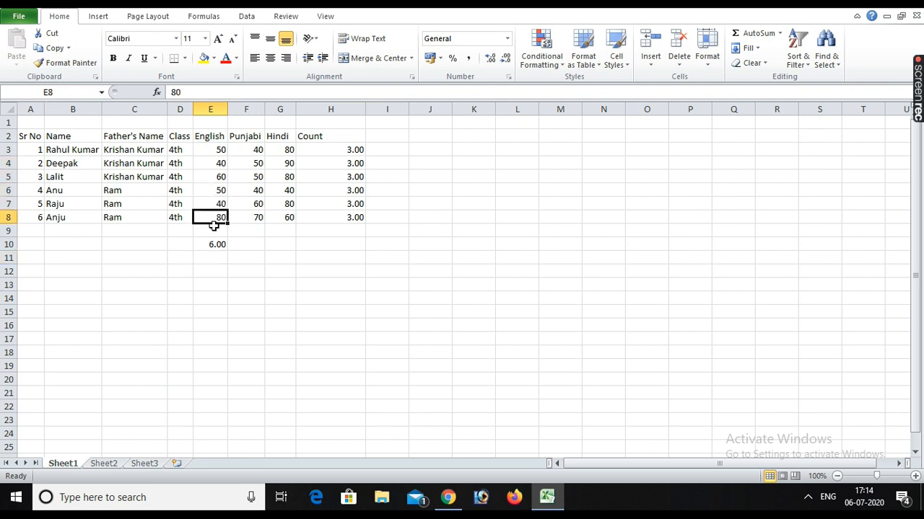
left_click(215, 243)
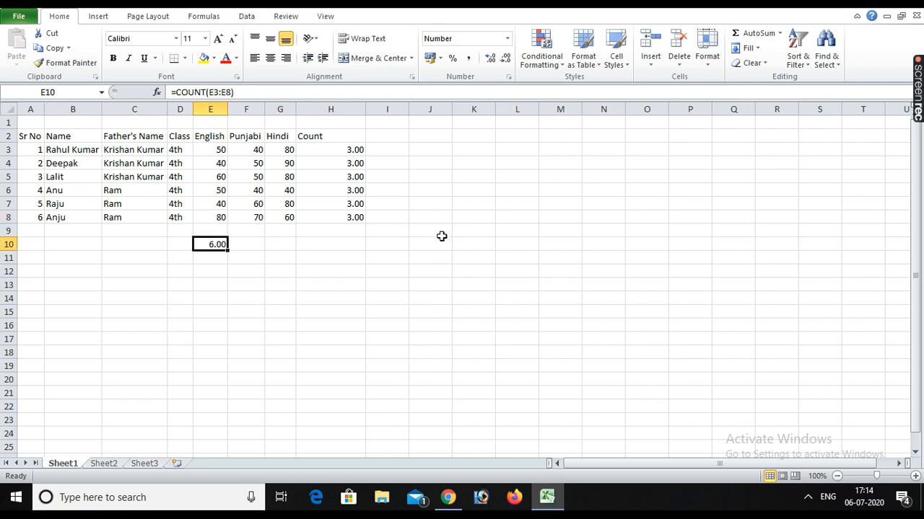
Copy the E10 count into F10:G10 so Punjabi and Hindi also show 6.00.
key("ctrl+c")
key("Right")
key("shift+Right")
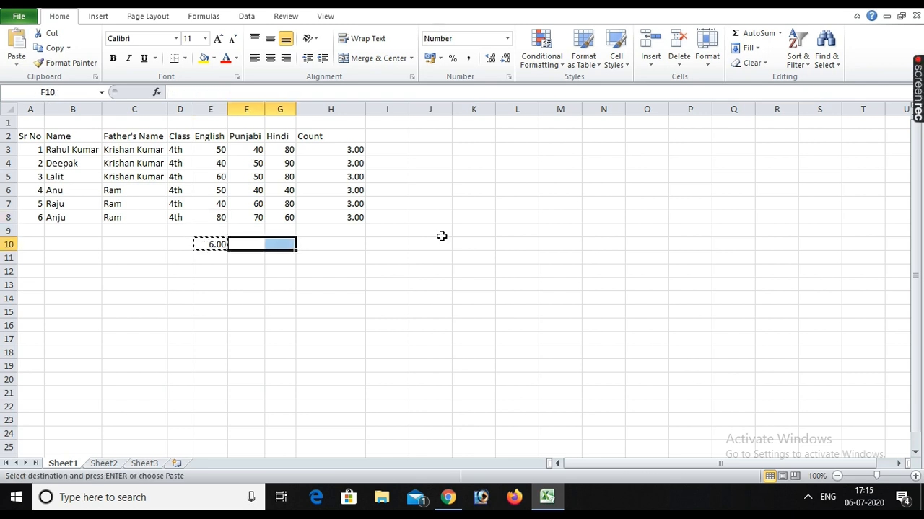
key("ctrl+v")
key("Escape")
key("Right")
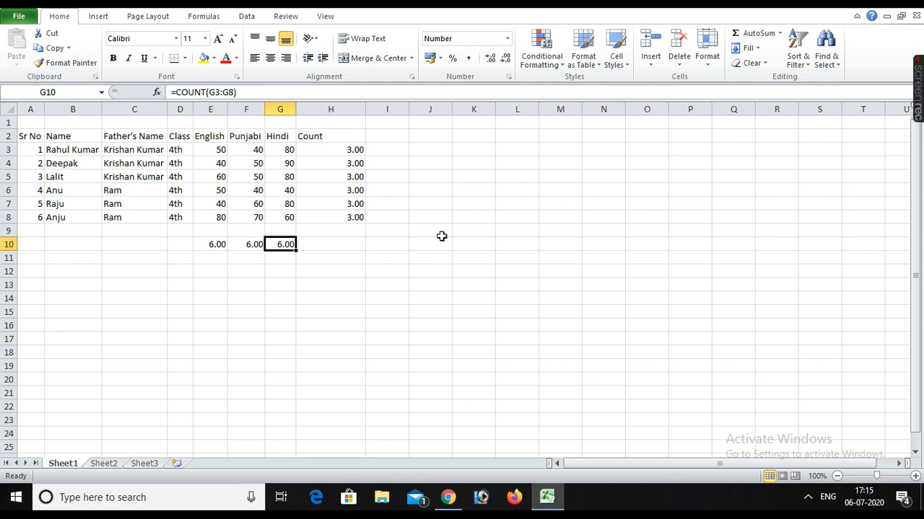
key("Down")
key("Down")
key("Left")
key("Left")
key("Left")
key("Left")
key("Left")
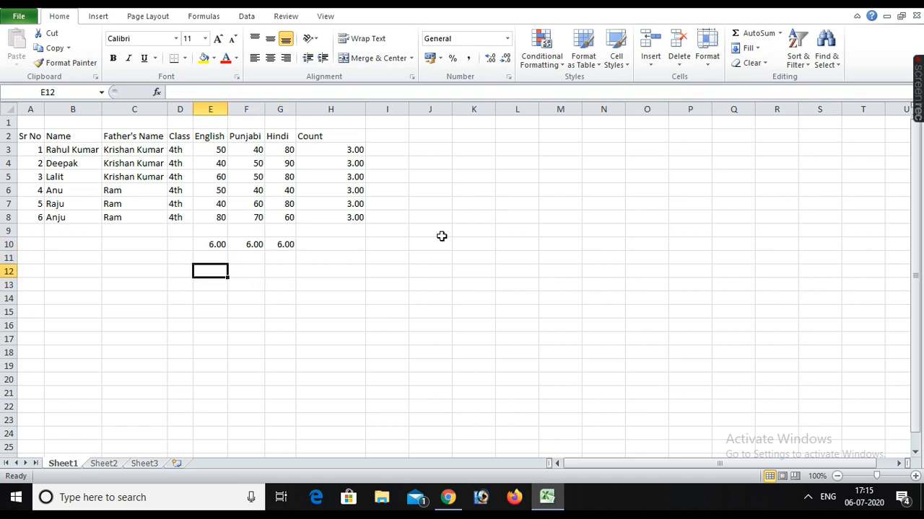
Type the syntax example =COUNT(Cell ADDRESS:Cell ADDRESS) into C11 and reopen it for display.
key("Up")
key("Right")
type("=")
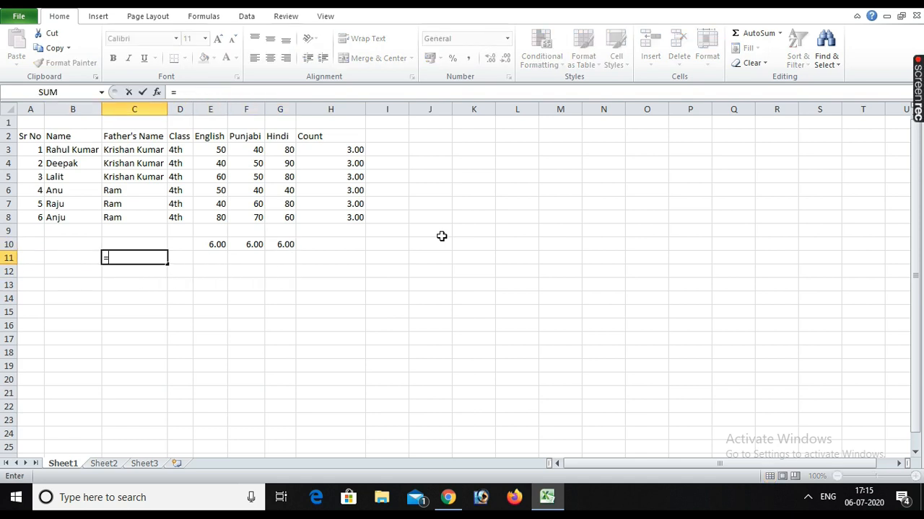
type("coun")
key("Tab")
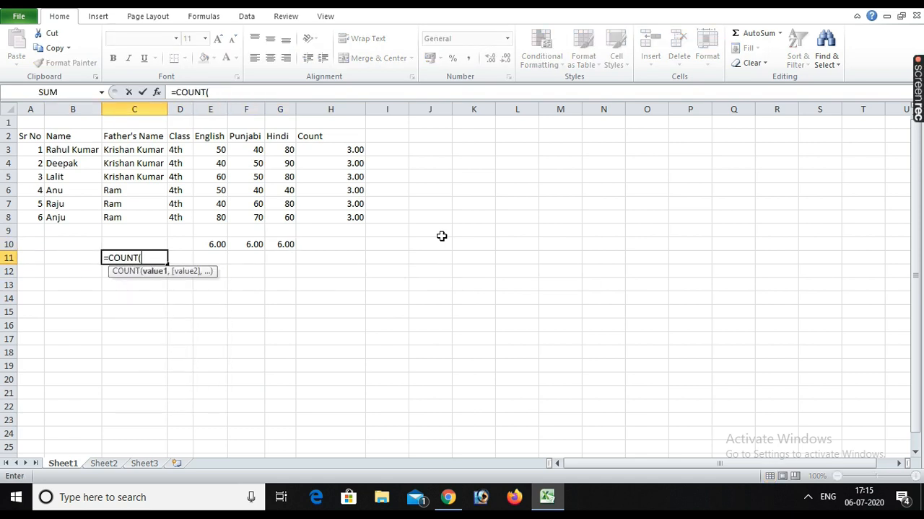
type("Cell Addre")
key("Tab")
type(":")
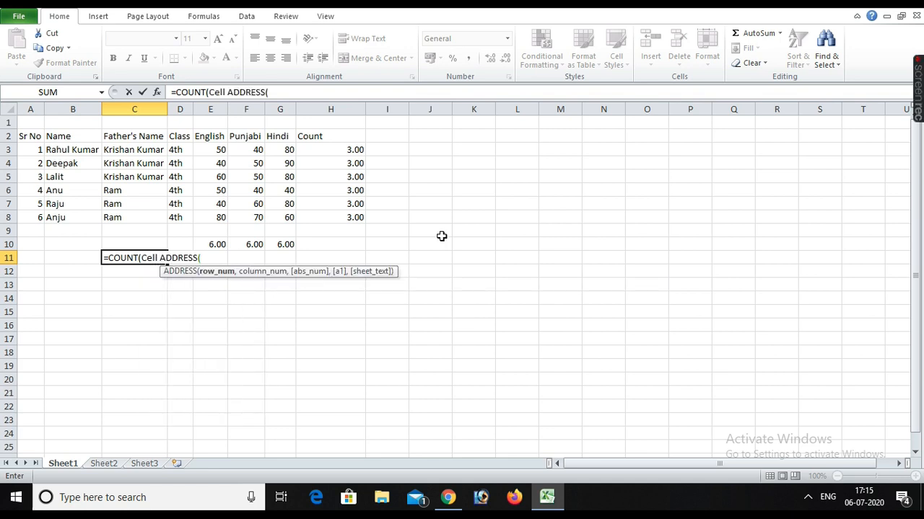
type("Cell")
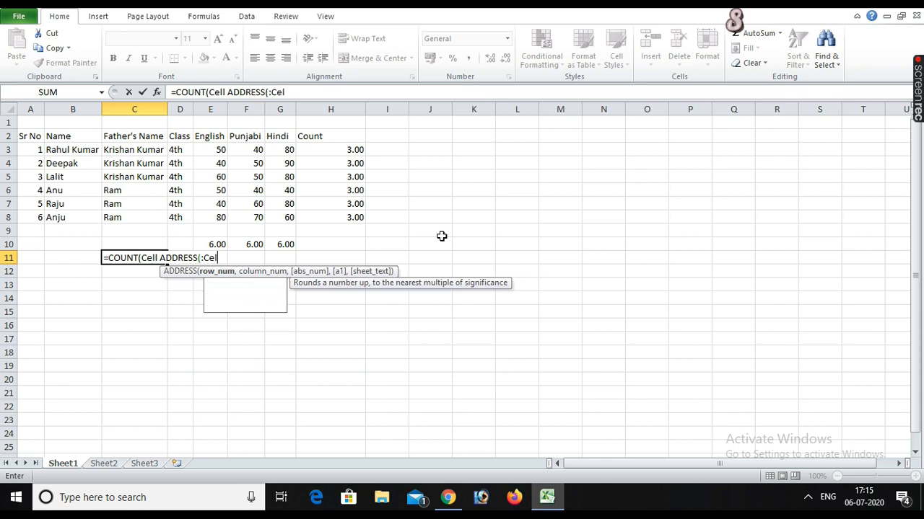
type("ress")
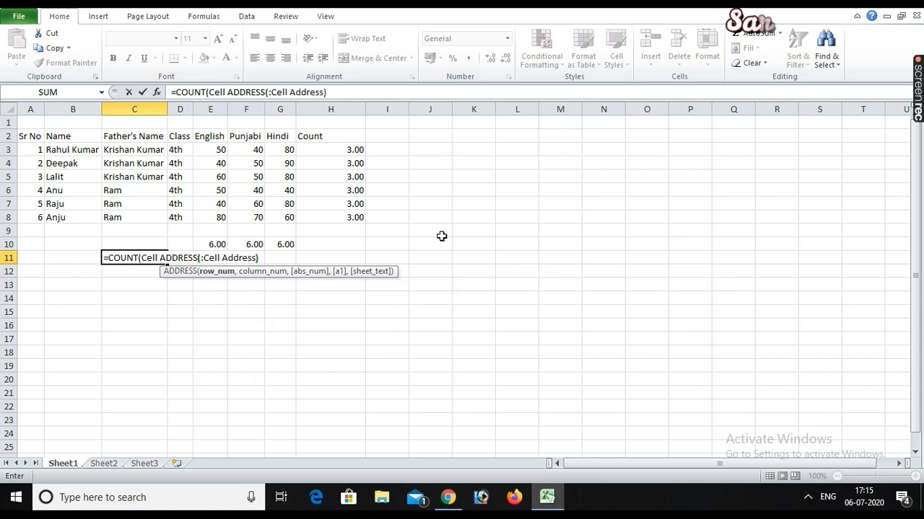
type(")")
key("Left")
key("Left")
key("Left")
key("Left")
key("Left")
key("Left")
key("Left")
key("Left")
key("Left")
key("Left")
key("Left")
key("Left")
key("Left")
key("Left")
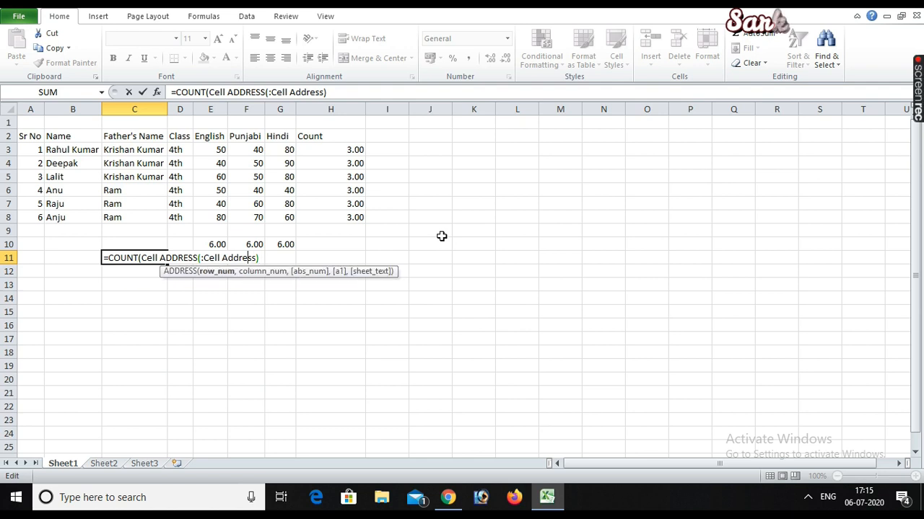
key("BackSpace")
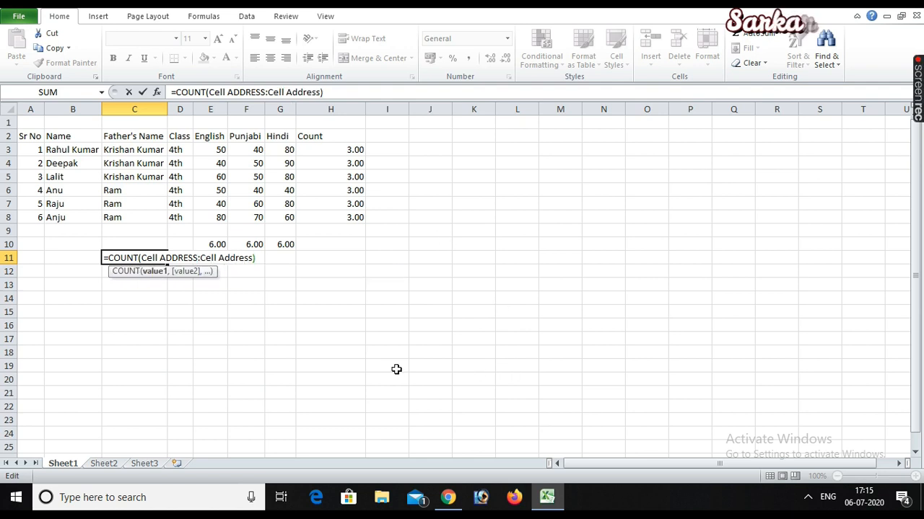
left_click(238, 315)
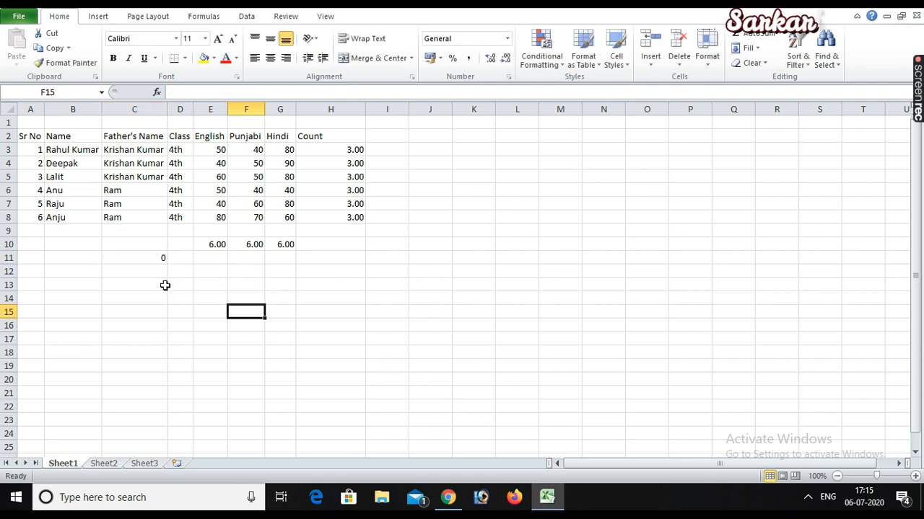
double_click(138, 258)
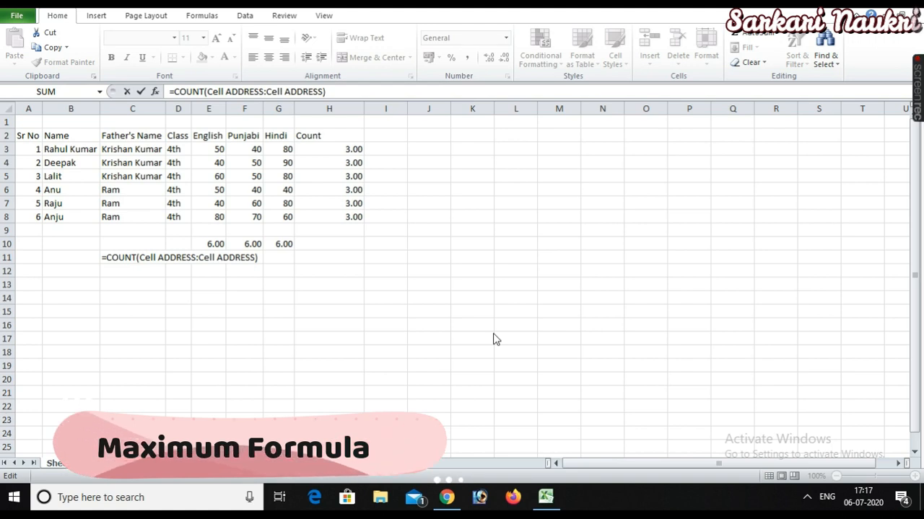
Clear the totals row and COUNT example in C9:H13.
left_click(67, 241)
left_click_drag(130, 232, 334, 287)
key("Delete")
left_click(340, 326)
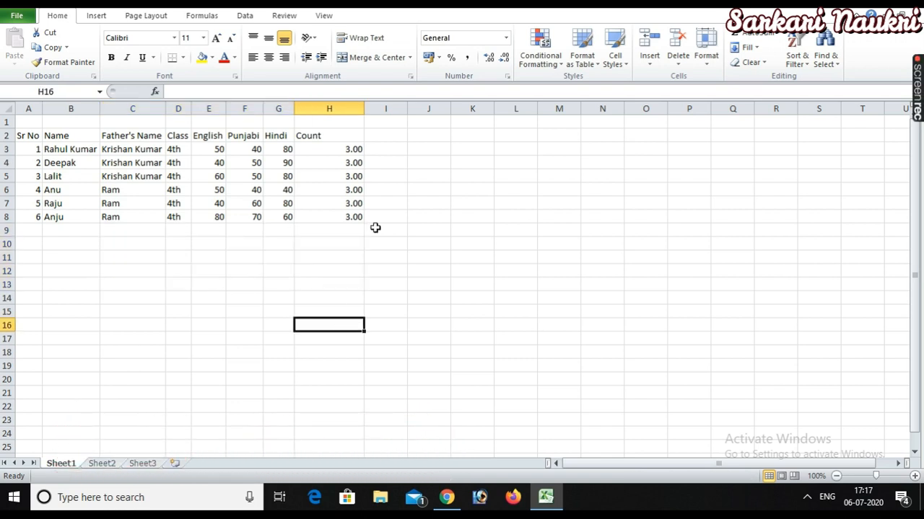
Rename the H2 heading to Max and clear the old counts in H3:H8.
left_click_drag(328, 136, 352, 265)
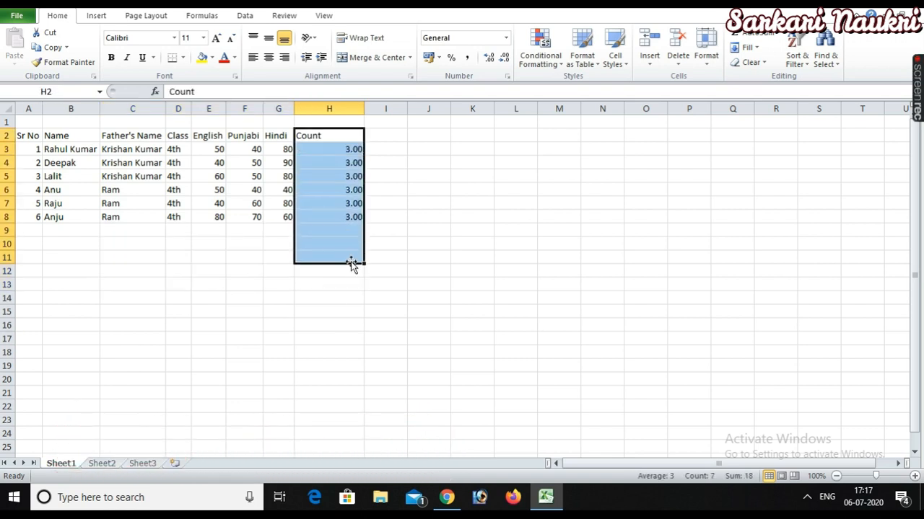
left_click(328, 137)
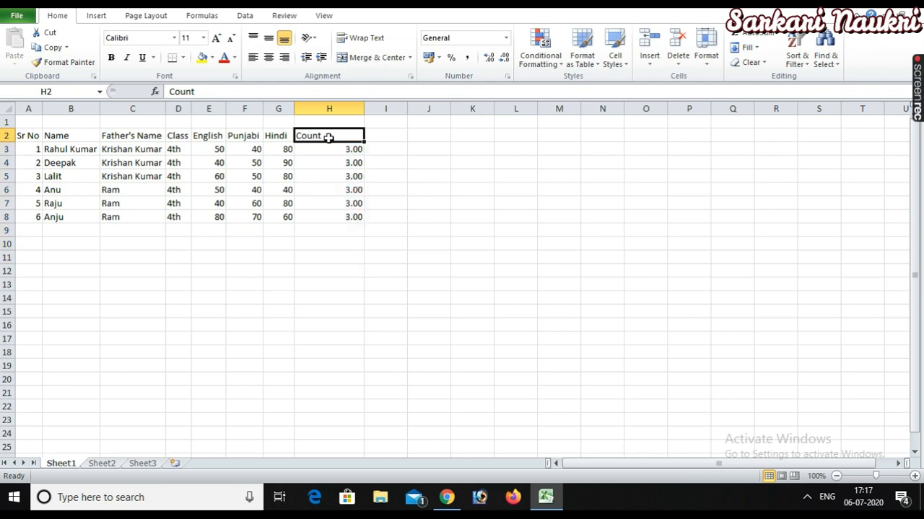
type("Max")
key("Return")
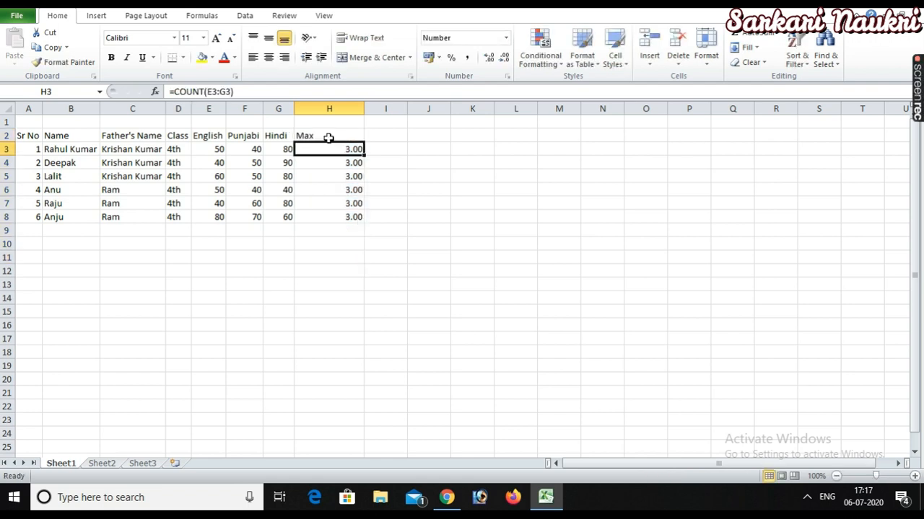
key("shift+Down")
key("shift+Down")
key("shift+Down")
key("shift+Down")
key("shift+Down")
key("Delete")
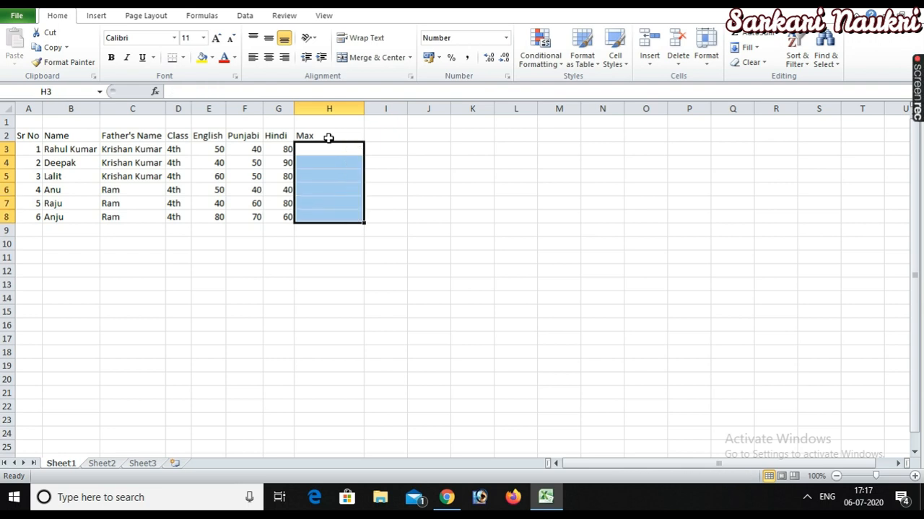
key("Down")
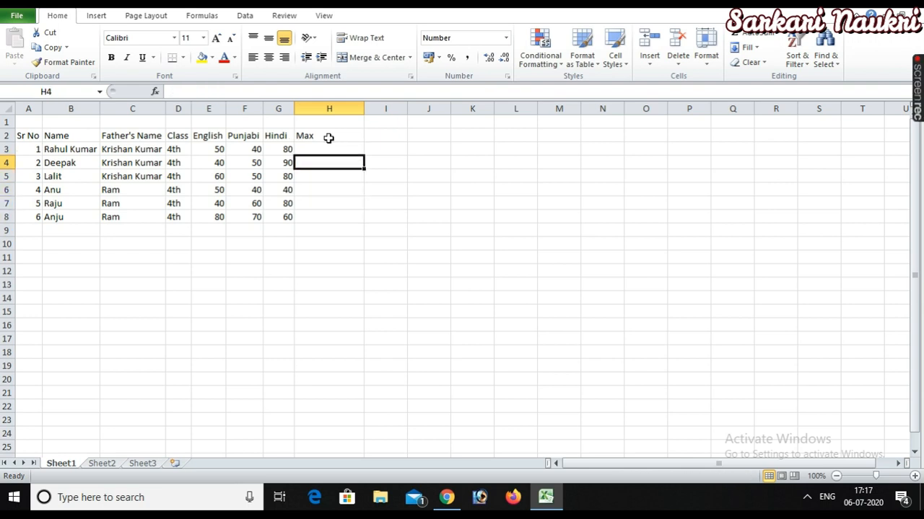
key("Left")
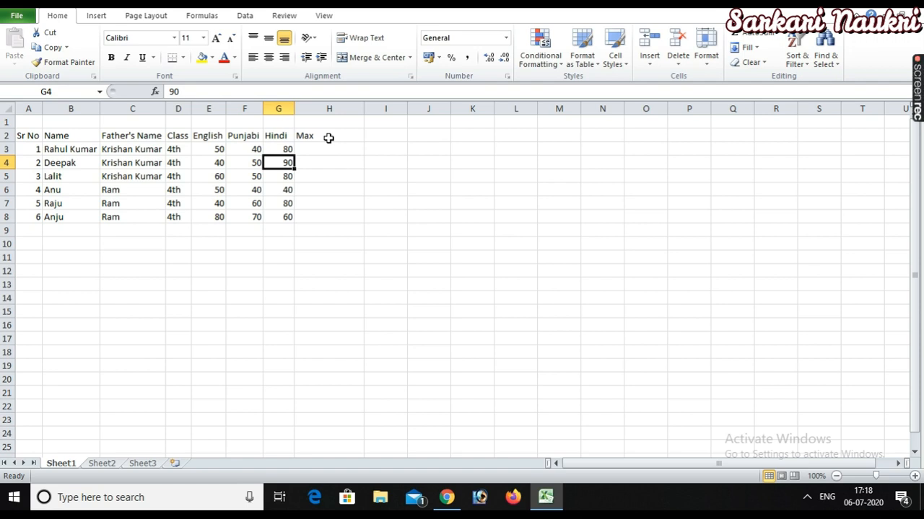
Copy student rows A6:G8 and paste them twice, into A9 and A12.
key("Up")
key("Left")
key("Left")
key("Left")
key("Left")
key("Left")
key("Left")
key("Down")
key("Down")
key("Down")
key("shift+Down")
key("shift+Down")
key("shift+Right")
key("shift+Right")
key("shift+Right")
key("shift+Right")
key("shift+Right")
key("shift+Right")
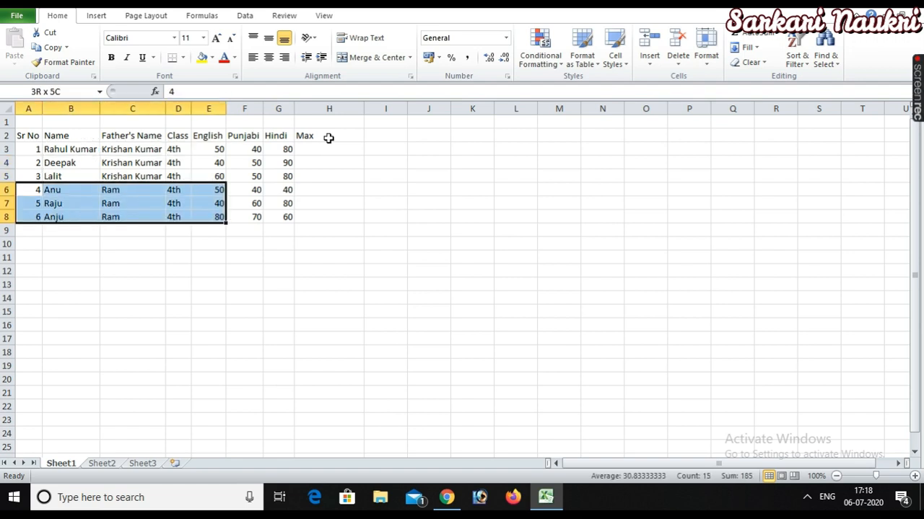
key("ctrl+c")
key("Down")
key("Down")
key("Down")
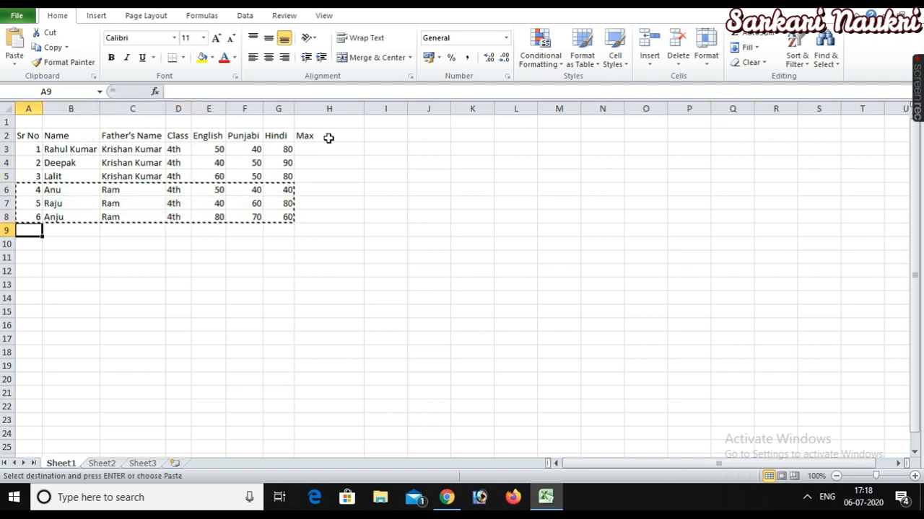
key("ctrl+v")
key("Down")
key("ctrl")
key("Escape")
key("Down")
key("Down")
key("ctrl+v")
key("Up")
key("Up")
key("Up")
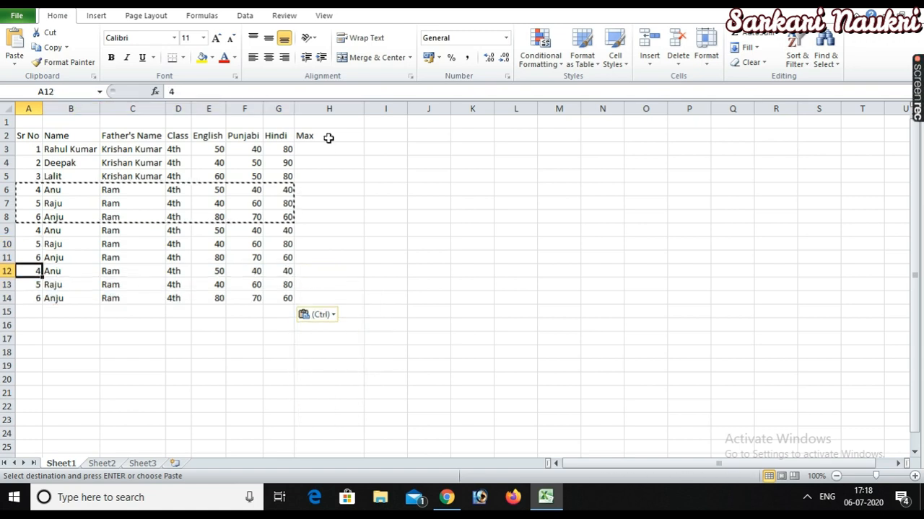
key("Escape")
Renumber the pasted rows with serial numbers 7 through 12.
type("7")
key("Return")
type("8")
key("Return")
type("9")
key("Return")
type("10")
key("Return")
type("11")
key("Return")
type("12")
key("Return")
Enter English marks 40, 5, 10, 20, 30 and 70 for the added students.
key("Up")
key("Up")
key("Up")
key("Up")
key("Up")
key("Right")
key("Right")
Enter Punjabi marks 80, 50, 10 and 90 for the added students.
key("Right")
key("Right")
key("Up")
key("Up")
type("40")
key("Return")
type("5")
key("Return")
type("0")
key("Return")
key("Up")
type("10")
key("Return")
type("20")
key("Return")
type("30")
key("Return")
key("Return")
type("70")
key("Return")
key("Up")
key("Up")
key("Up")
key("Up")
key("Up")
key("Right")
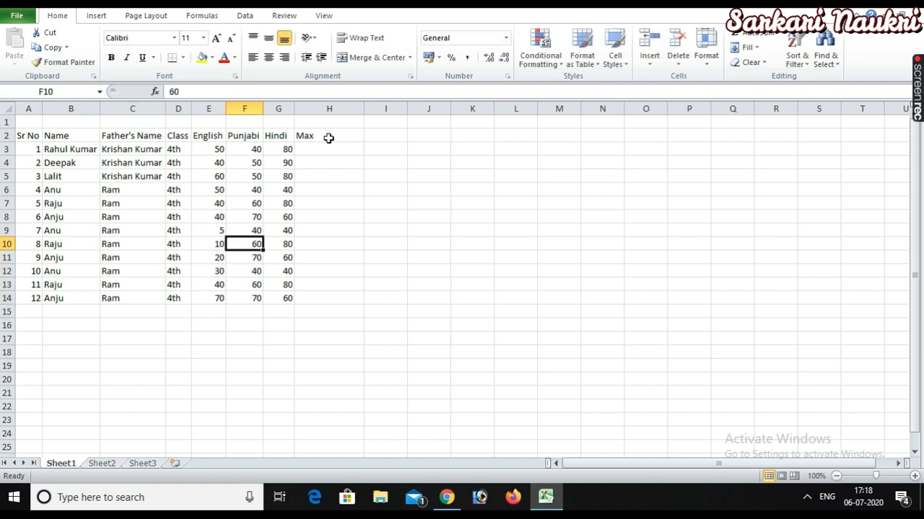
type("80")
key("Return")
key("Return")
type("50")
key("Return")
type("10")
key("Return")
type("90")
Enter Hindi marks 100, 10, 10, 20 and 30, with 100 in G10.
key("Return")
key("Up")
key("Up")
key("Up")
key("Up")
key("Up")
key("Right")
type("100")
key("Return")
type("10")
key("Return")
type("10")
key("Return")
type("20")
key("Return")
type("30")
key("Return")
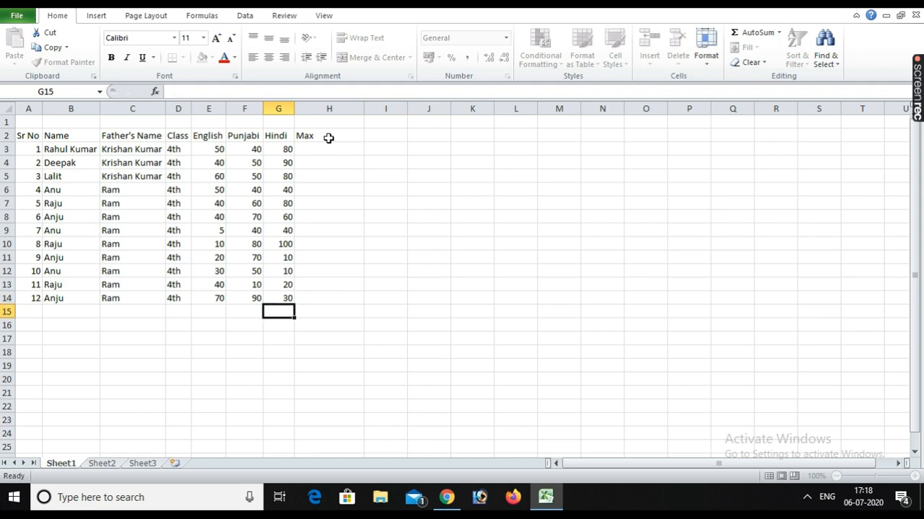
key("Down")
key("Down")
key("Up")
key("Up")
key("Up")
key("Up")
key("Up")
key("Up")
key("Up")
key("Up")
key("Up")
key("Up")
key("Up")
key("Up")
key("Up")
key("Up")
Enter =MAX(E3:G3) in H3, showing the first student's top mark of 80.00.
key("Right")
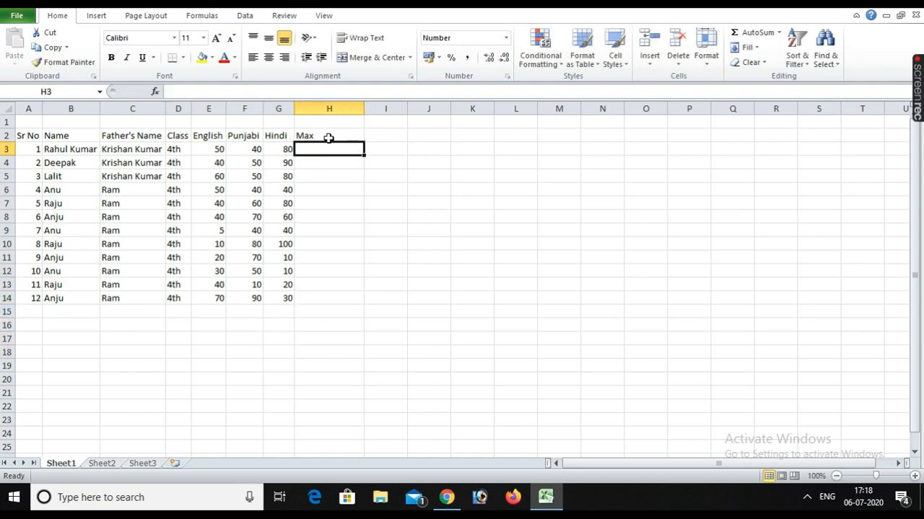
type("=max")
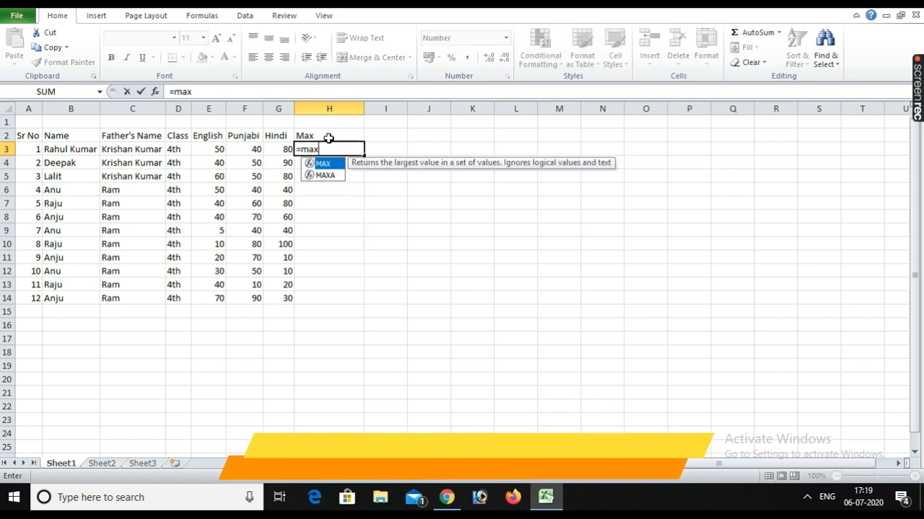
key("Tab")
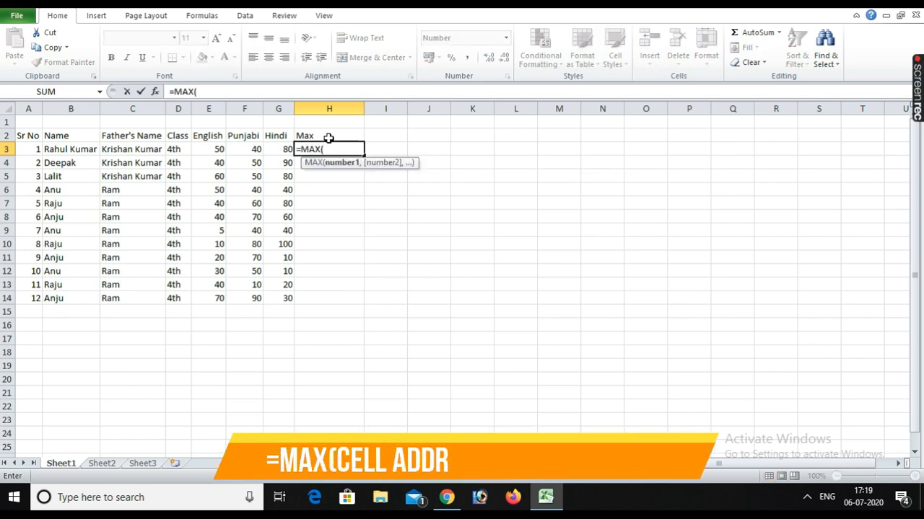
type("e")
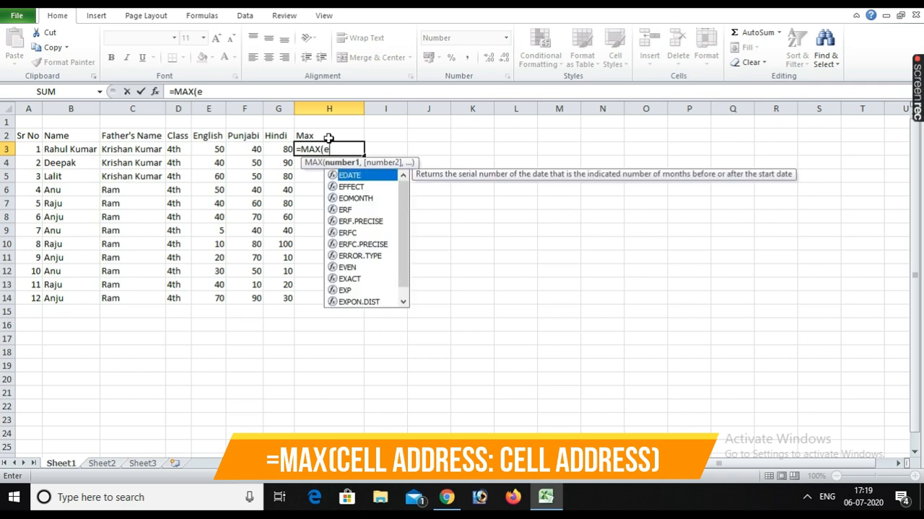
type("3")
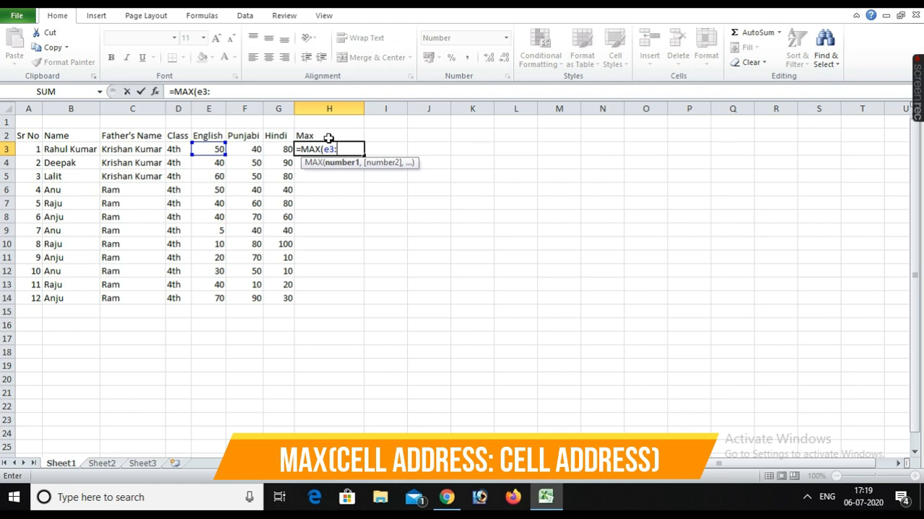
type(":g")
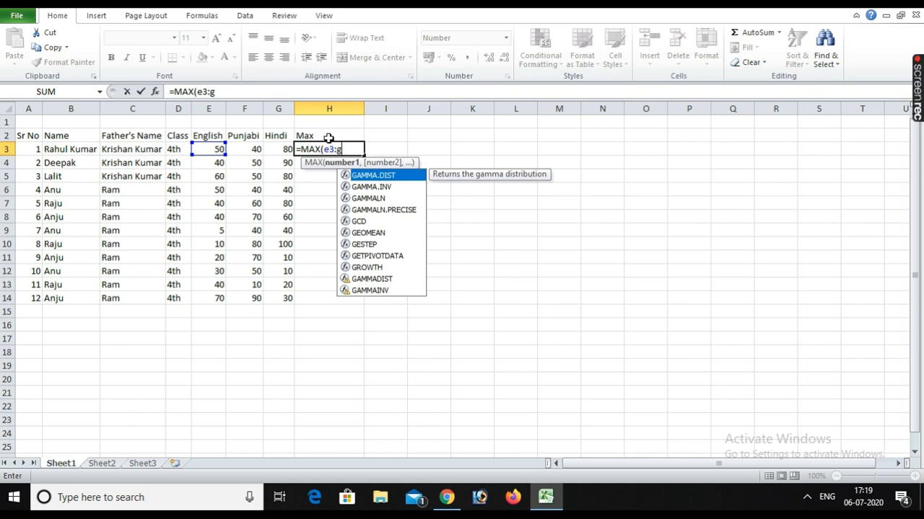
type("3)")
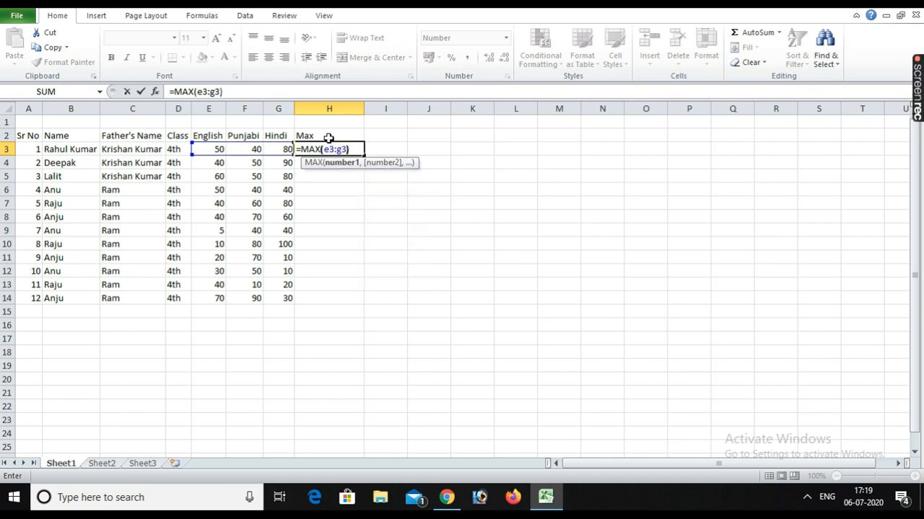
key("Return")
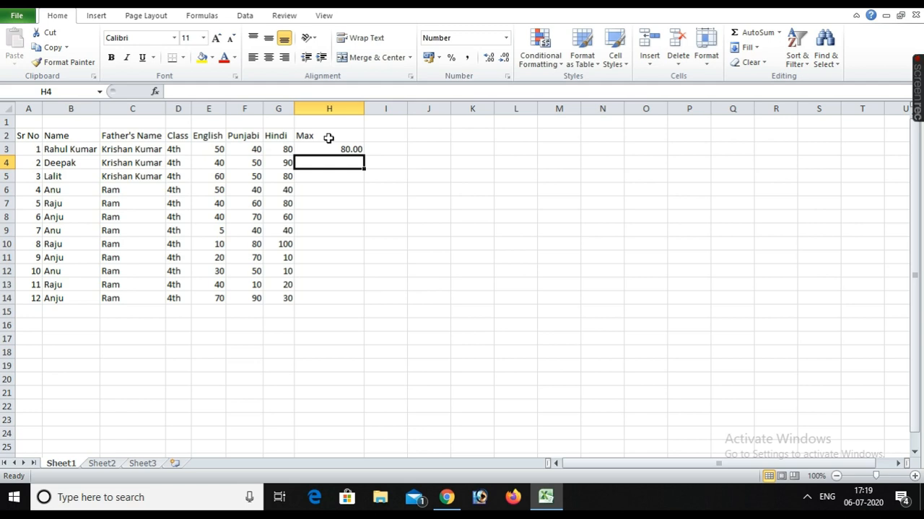
key("Up")
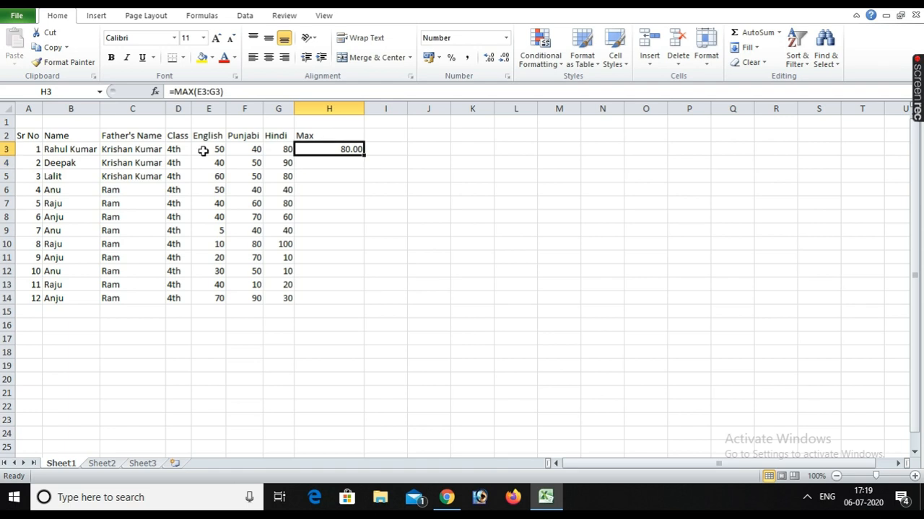
left_click(204, 150)
left_click(247, 150)
left_click(288, 150)
left_click(339, 150)
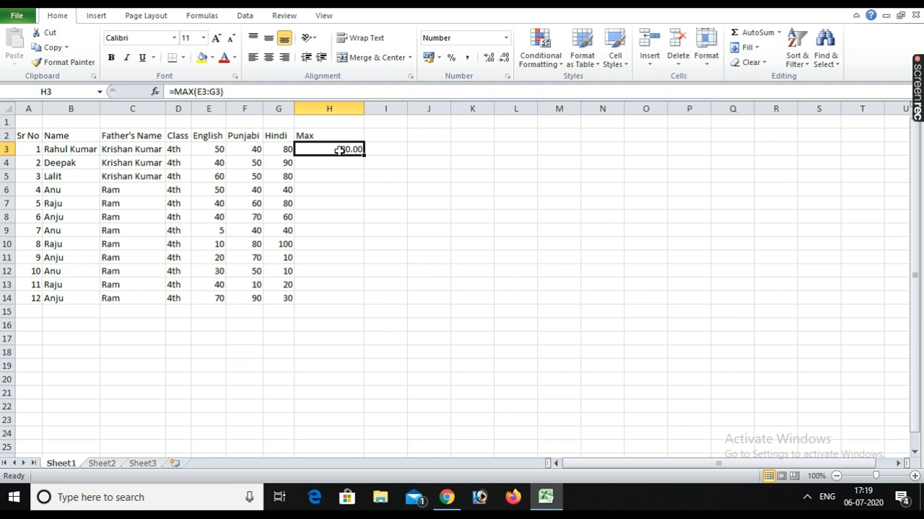
key("ctrl+c")
key("Down")
key("shift+Down")
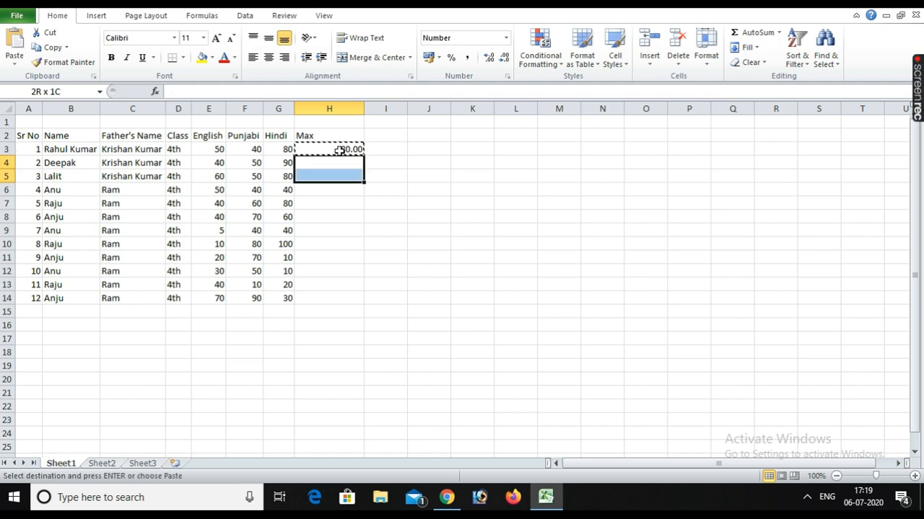
key("shift+Down")
key("shift+Down")
key("shift+Down")
key("shift+Down")
key("shift+Down")
key("shift+Down")
key("shift+Down")
key("shift+Down")
key("shift+Down")
key("Return")
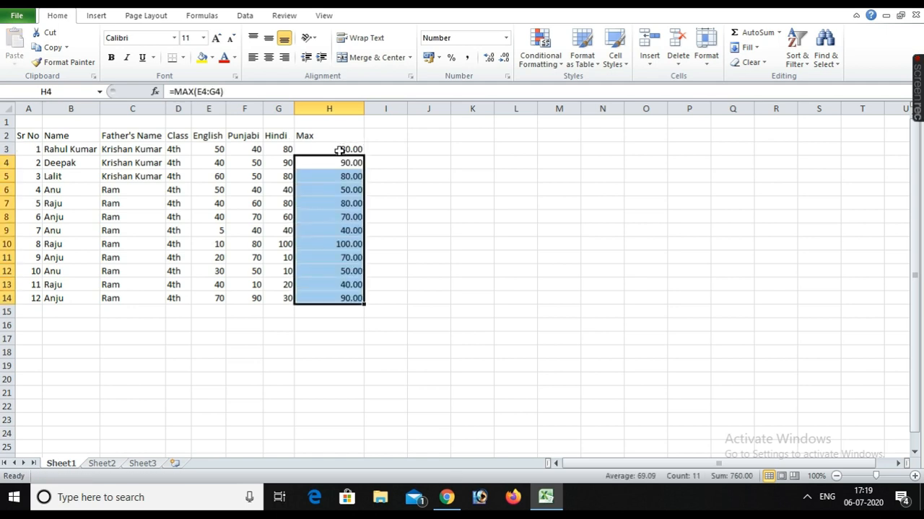
key("Down")
key("Down")
key("Down")
key("Down")
key("Down")
key("Down")
key("Down")
key("Down")
key("Down")
key("Down")
key("Up")
key("Up")
key("Up")
key("Up")
key("Up")
key("Up")
key("Up")
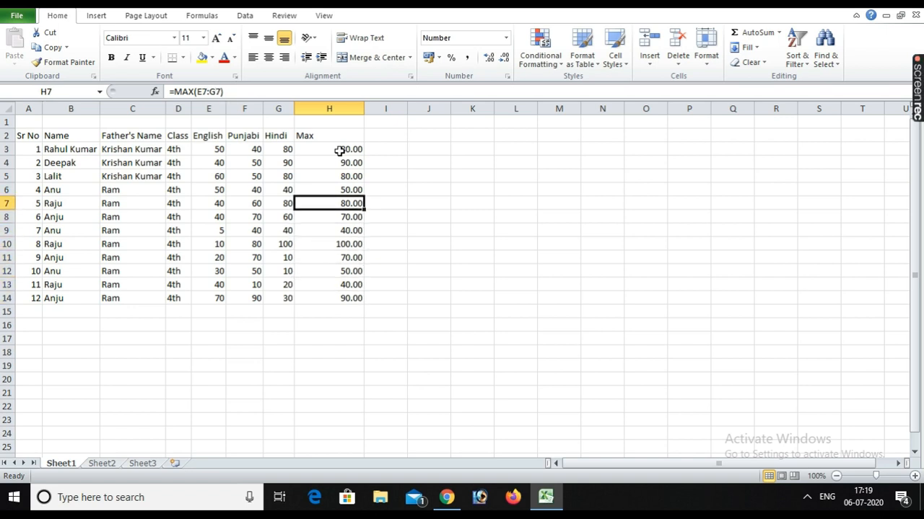
key("Down")
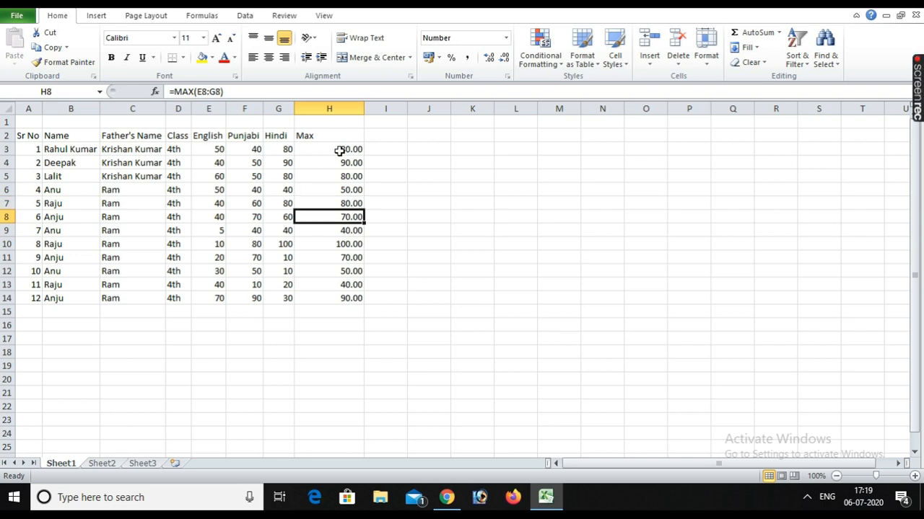
key("Down")
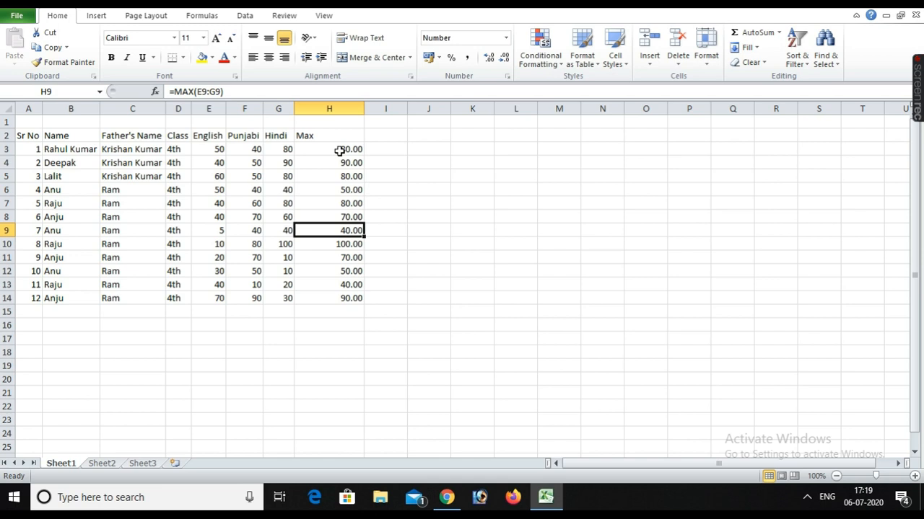
key("Down")
key("Down")
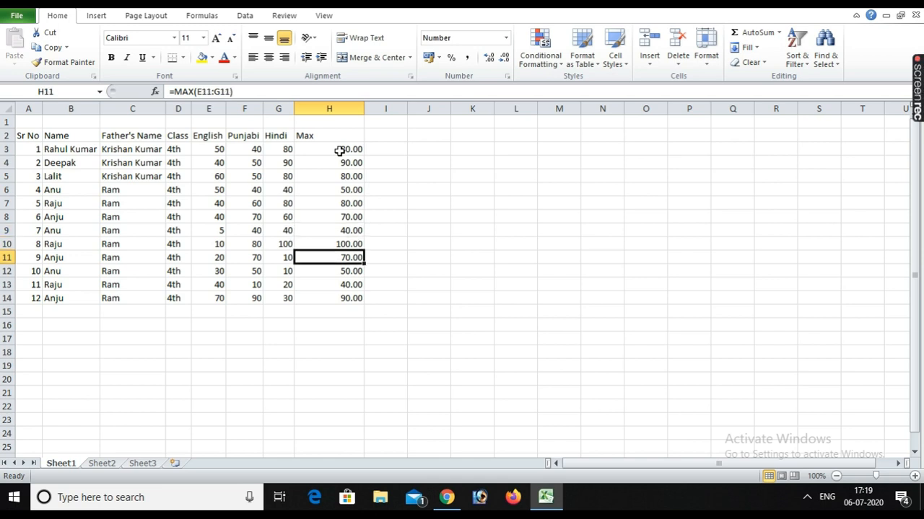
key("Down")
key("Down")
key("Down")
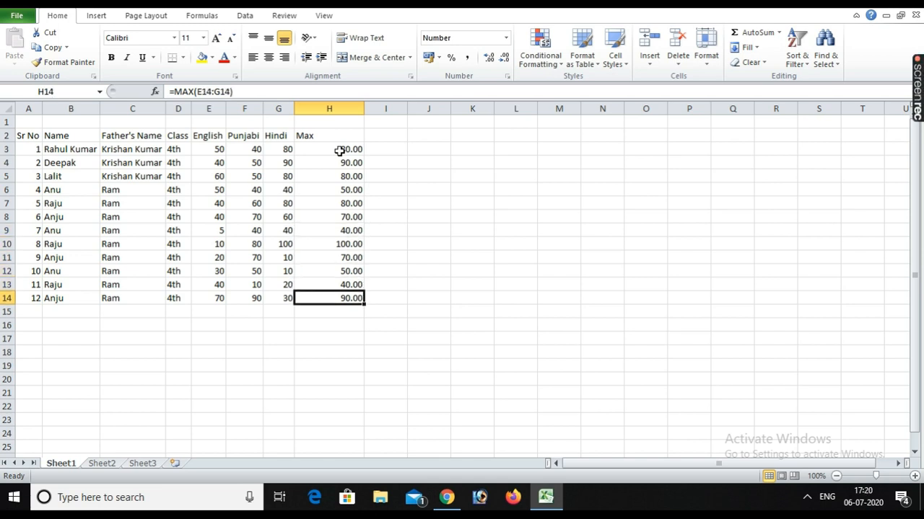
key("Down")
key("Down")
key("Left")
key("Left")
key("Left")
key("Left")
key("Down")
key("Up")
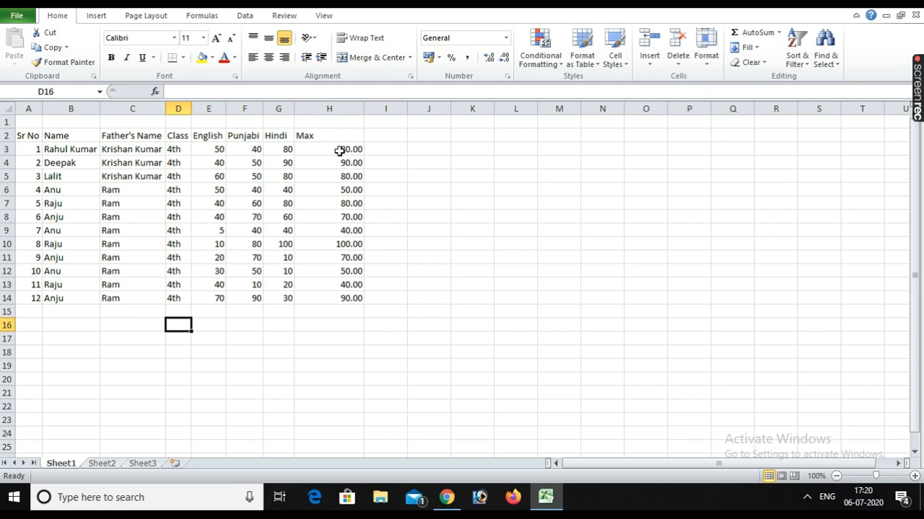
Enter =MAX(E3:G14) in D16 to show the overall highest mark, 100.
type("=max")
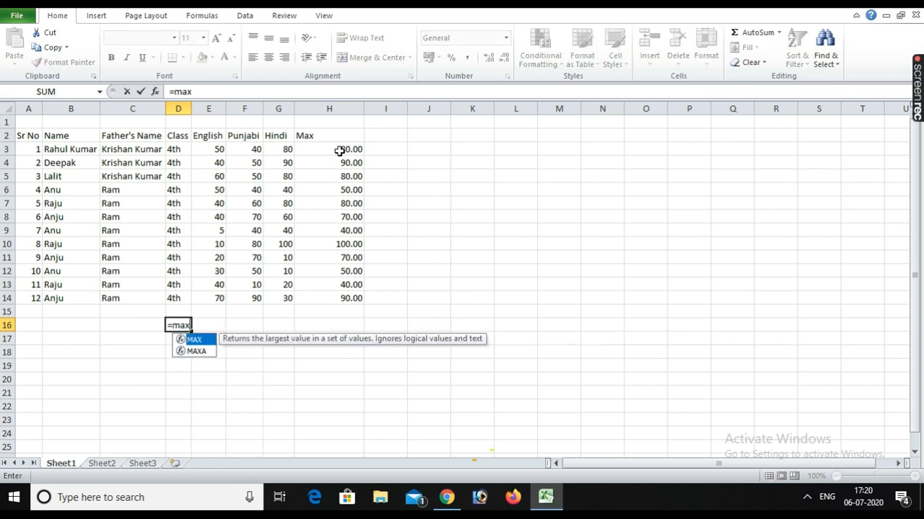
key("Tab")
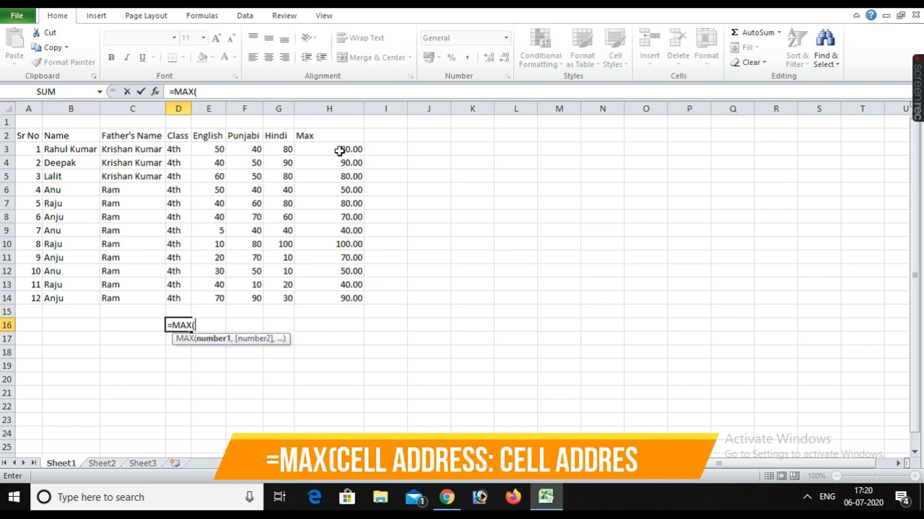
type("e3")
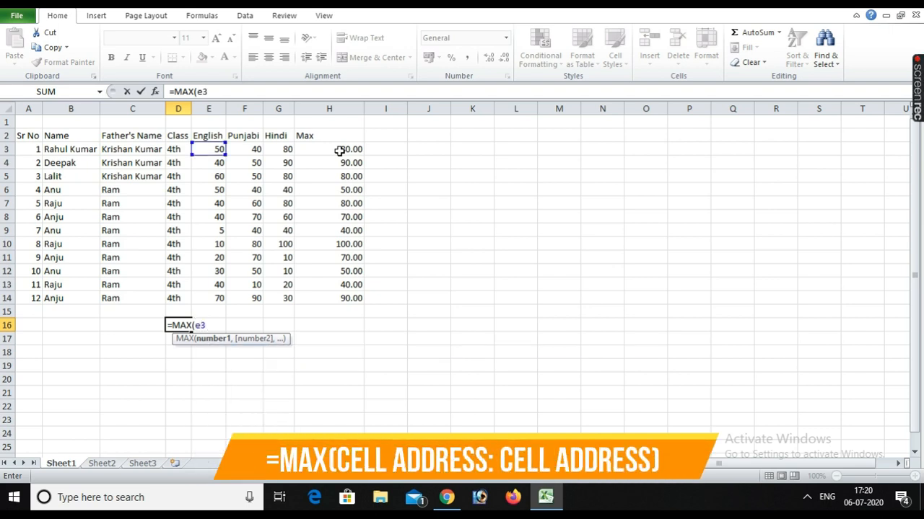
type(":g14)")
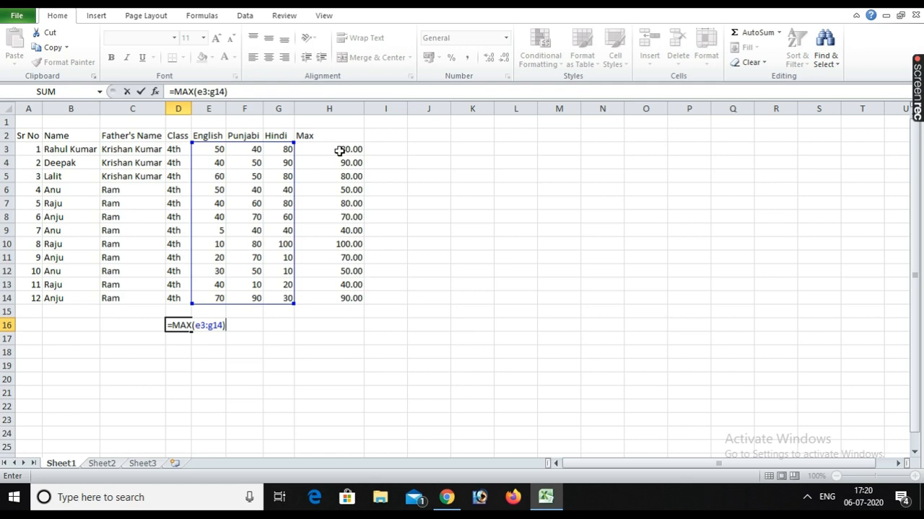
key("Return")
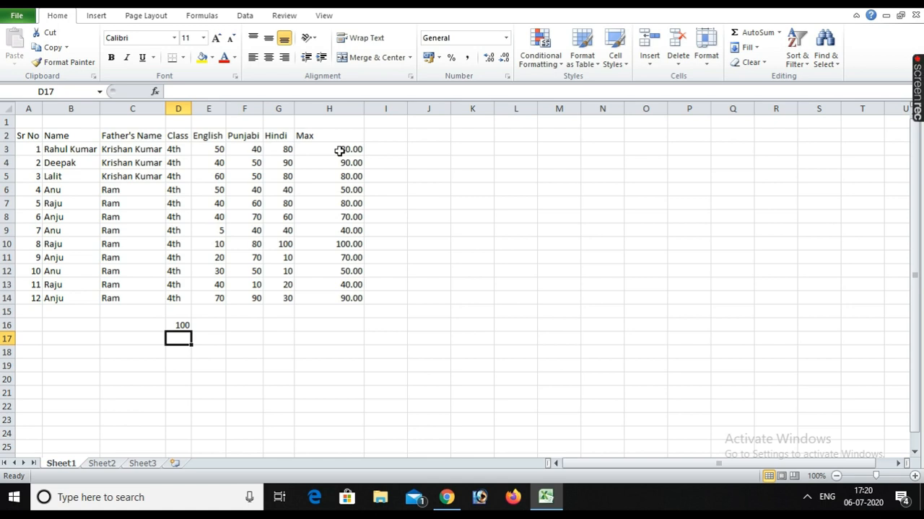
key("Down")
key("Left")
key("Left")
key("Right")
type("=max")
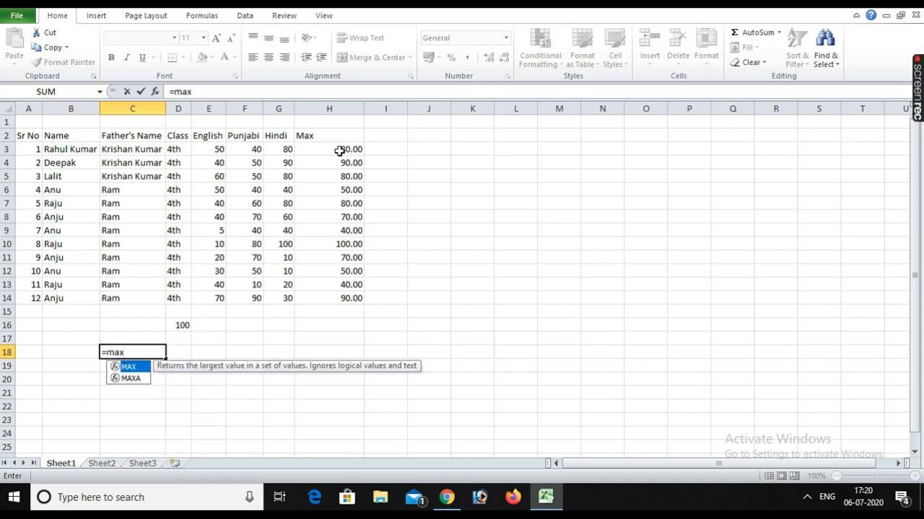
key("Tab")
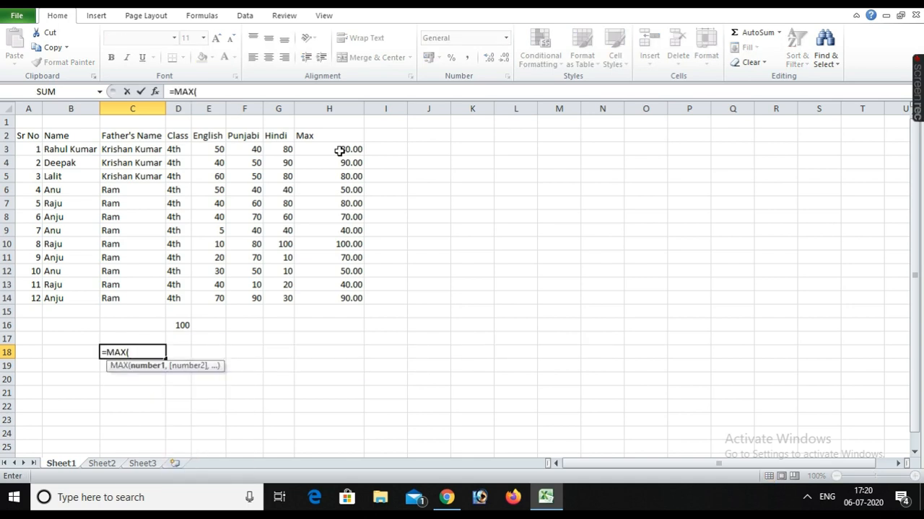
type("Cell Adre")
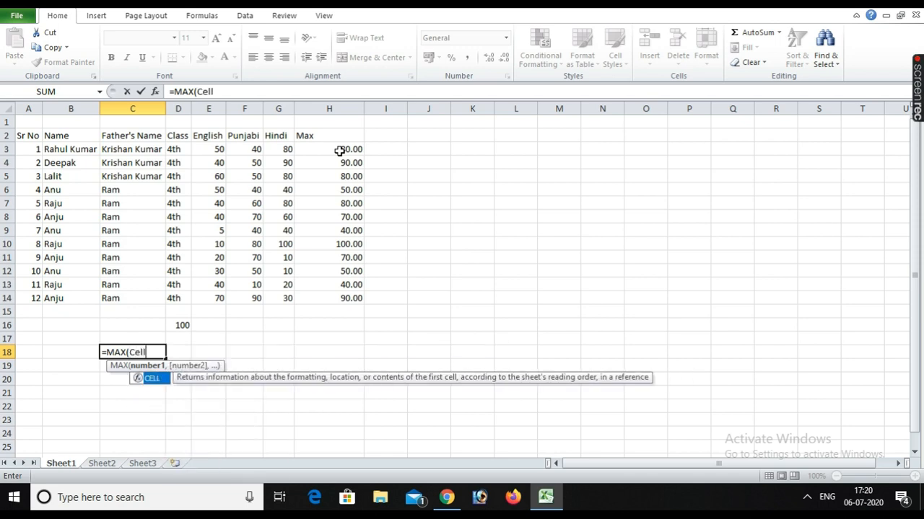
key("BackSpace")
key("BackSpace")
type("dress")
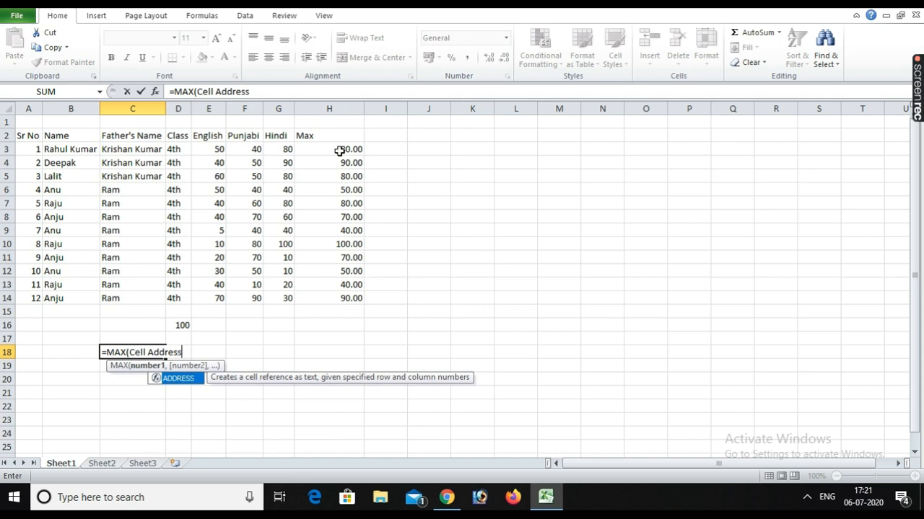
type(":cel")
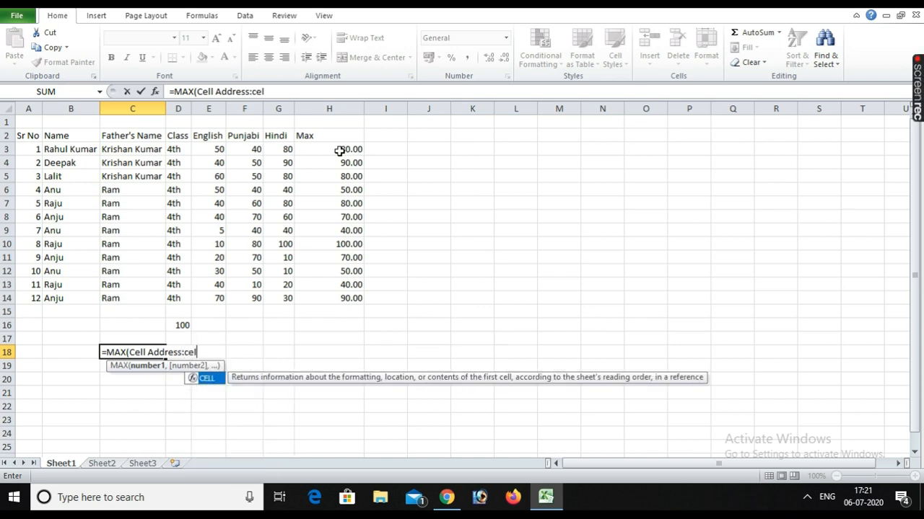
type("l Adress")
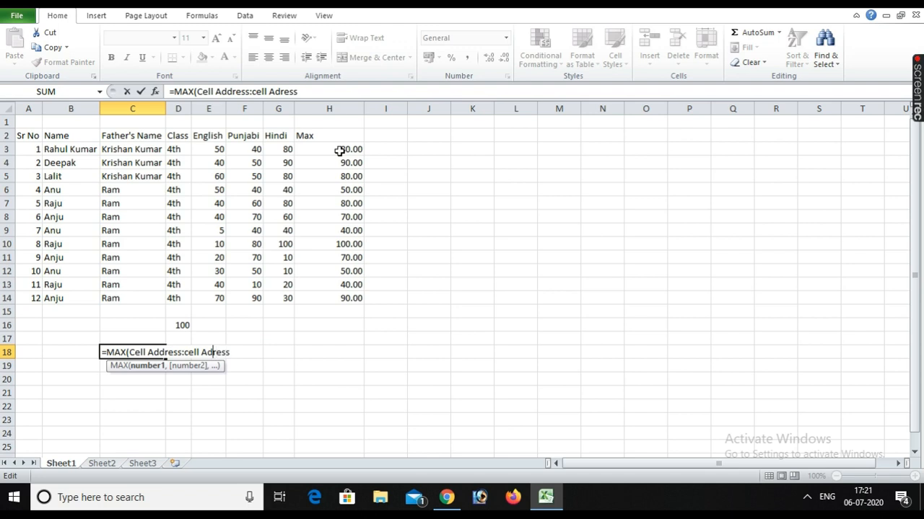
type("d")
type(")")
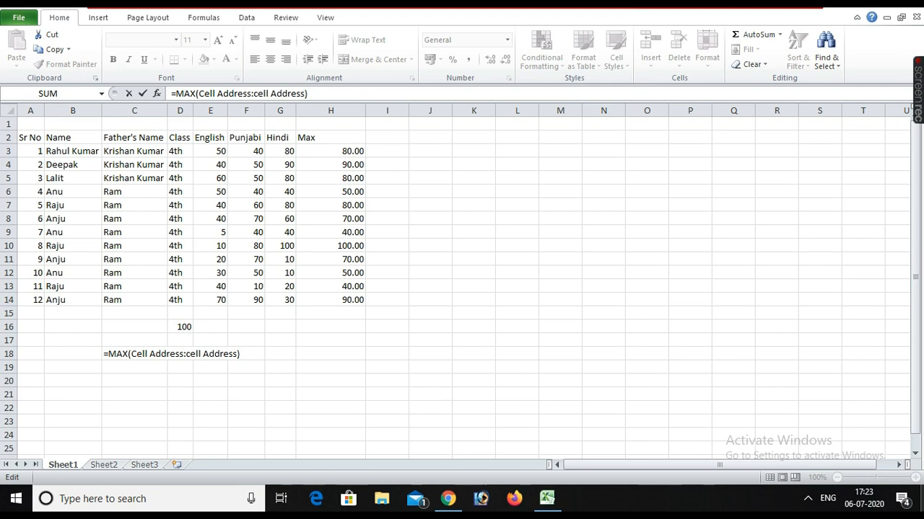
left_click(223, 377)
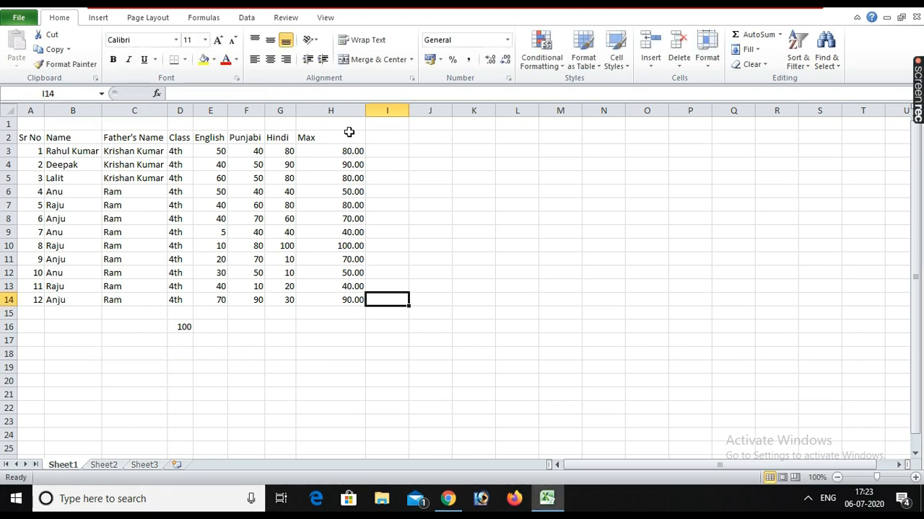
Clear the old Max results and retitle the column H header as 'Min.'.
left_click(347, 146)
key("shift+Down")
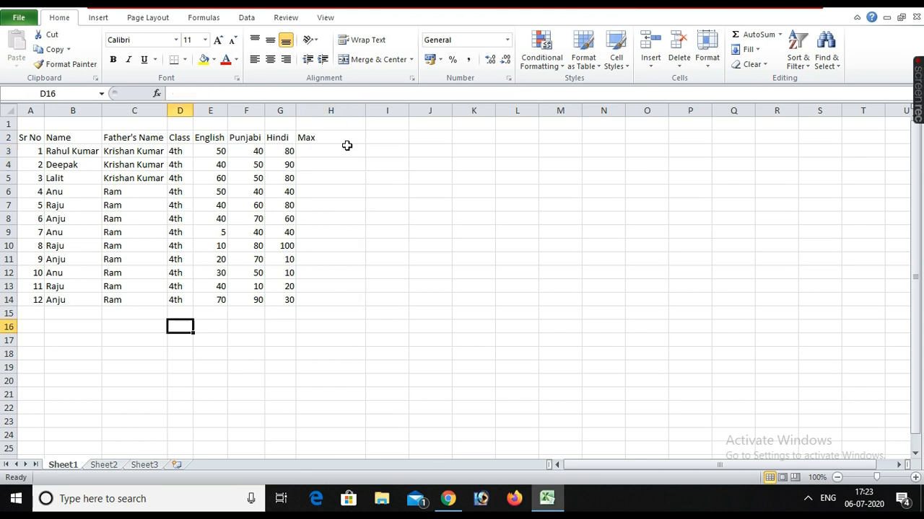
key("Up")
key("Up")
key("Up")
key("Up")
key("Up")
key("Up")
key("Up")
key("Up")
key("Up")
key("Up")
key("Right")
key("Right")
key("Up")
key("Right")
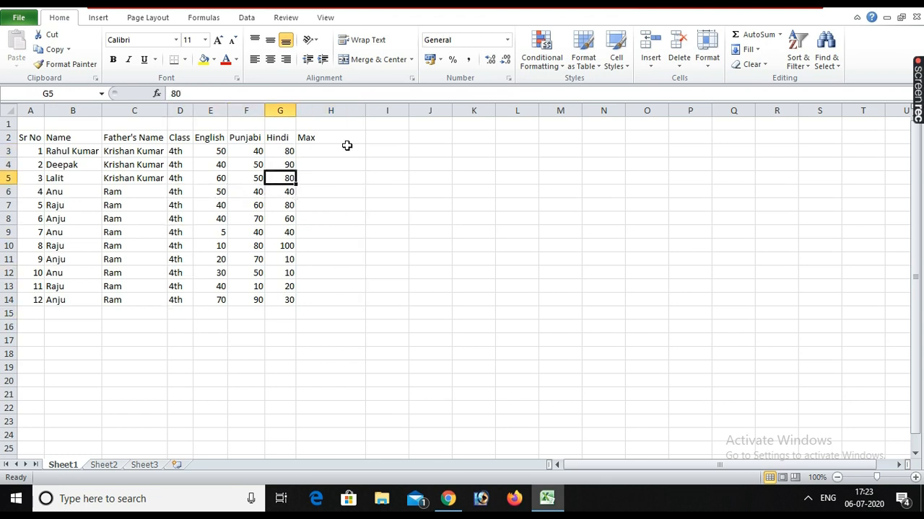
key("Up")
key("Up")
key("Up")
key("Right")
type("Min.")
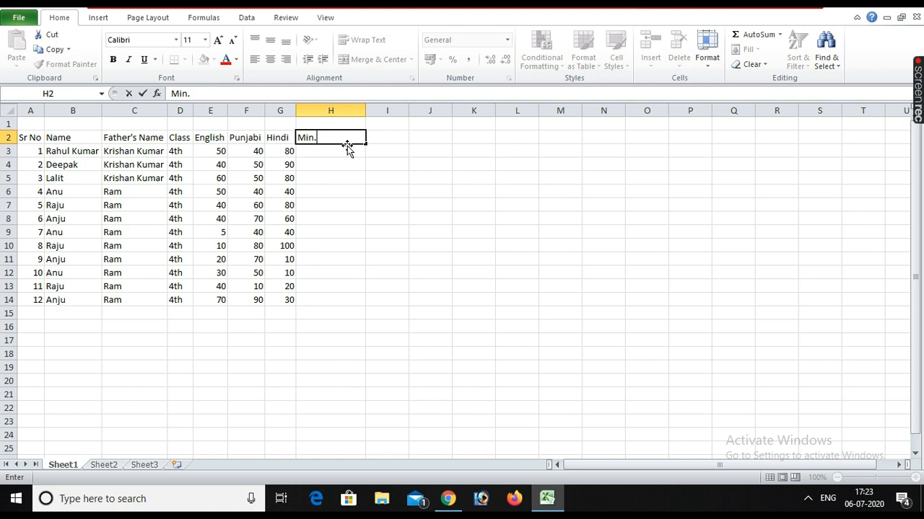
key("Return")
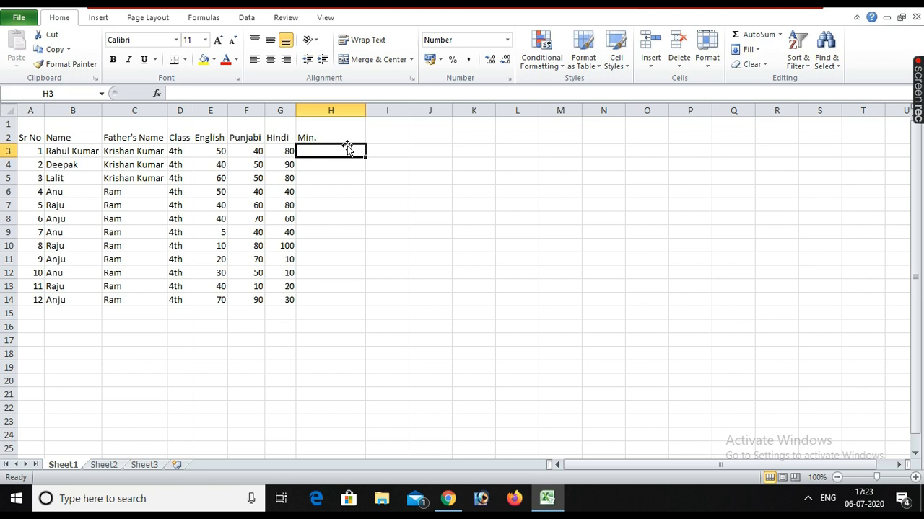
Enter =MIN(E3:G3) in H3 to show the first student's lowest mark, 40.00.
type("=")
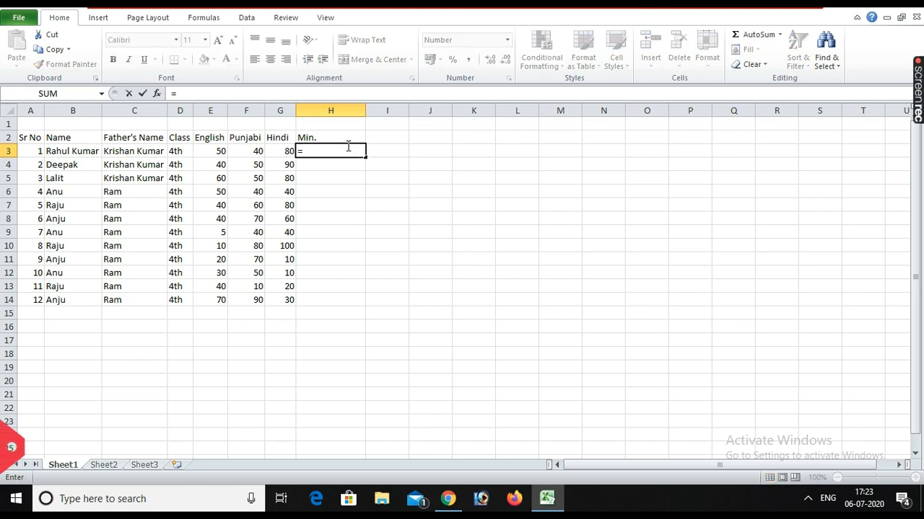
type("min")
key("Tab")
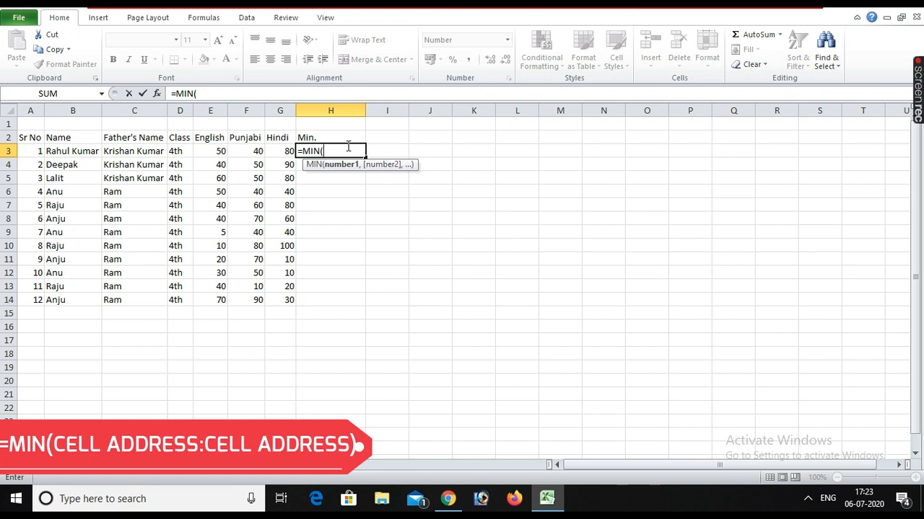
type("e")
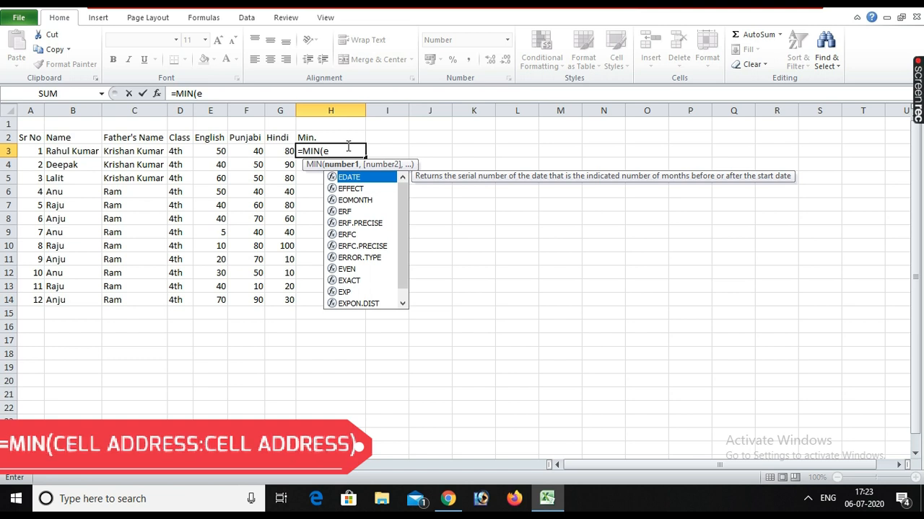
type("3:")
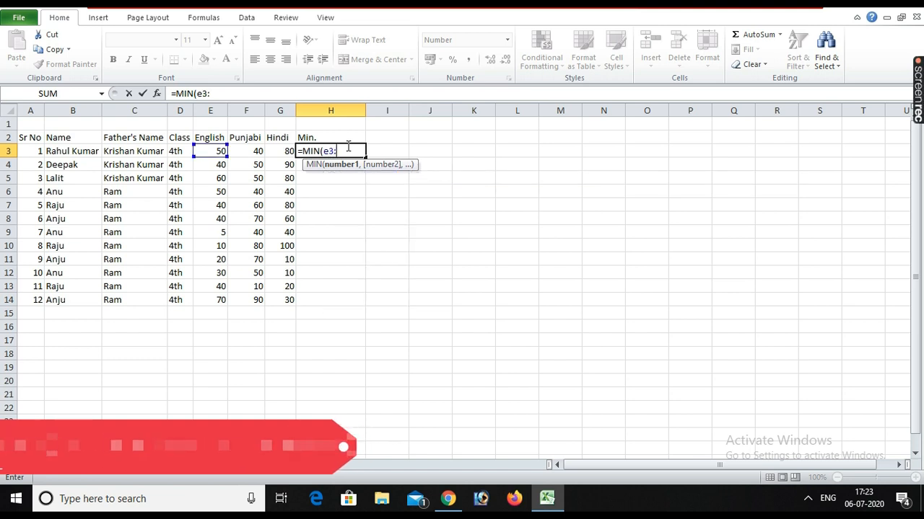
type("g3)")
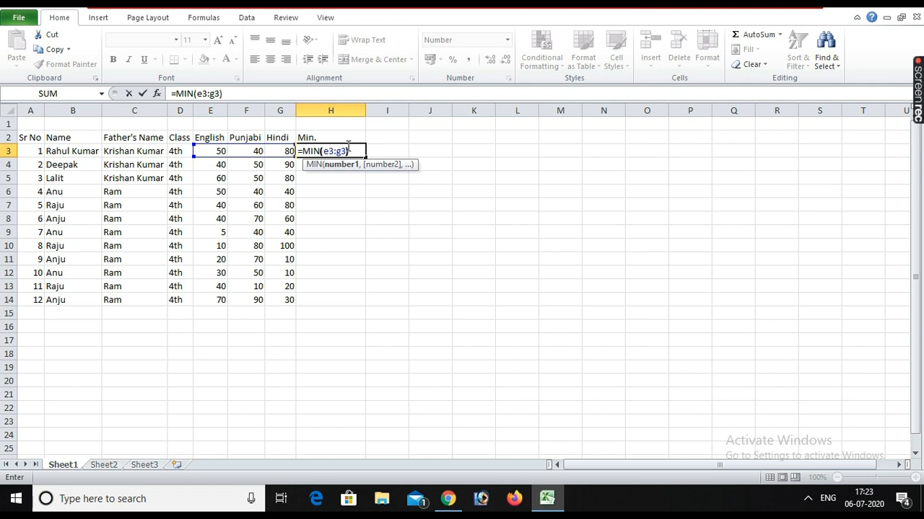
key("Return")
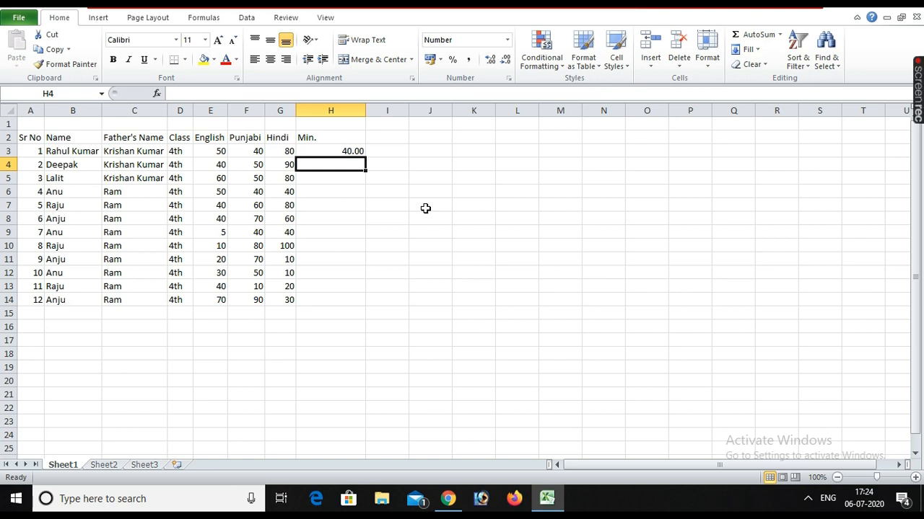
Copy the H3 MIN formula down into H4:H14 for the remaining students.
key("Up")
key("ctrl+c")
key("Down")
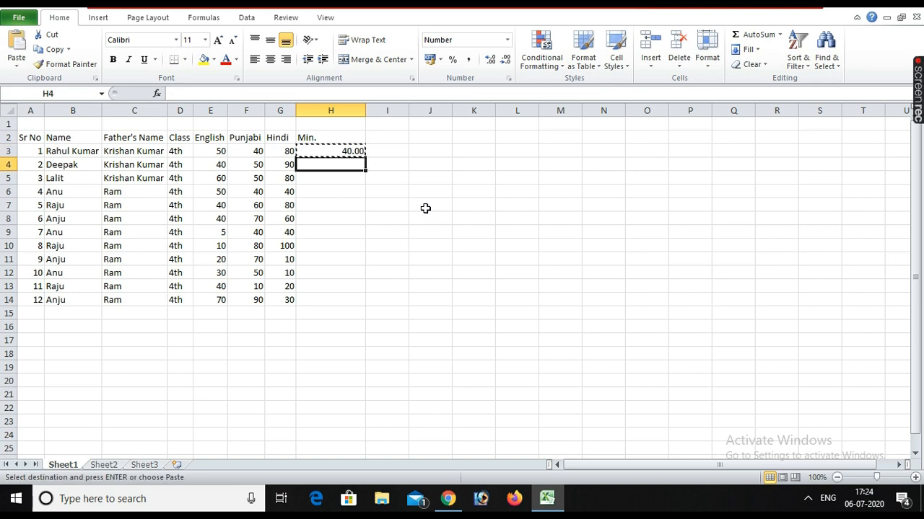
key("shift+Down")
key("shift+Down")
key("shift+Down")
key("shift+Down")
key("shift+Down")
key("shift+Down")
key("shift+Down")
key("shift+Down")
key("shift+Down")
key("shift+Down")
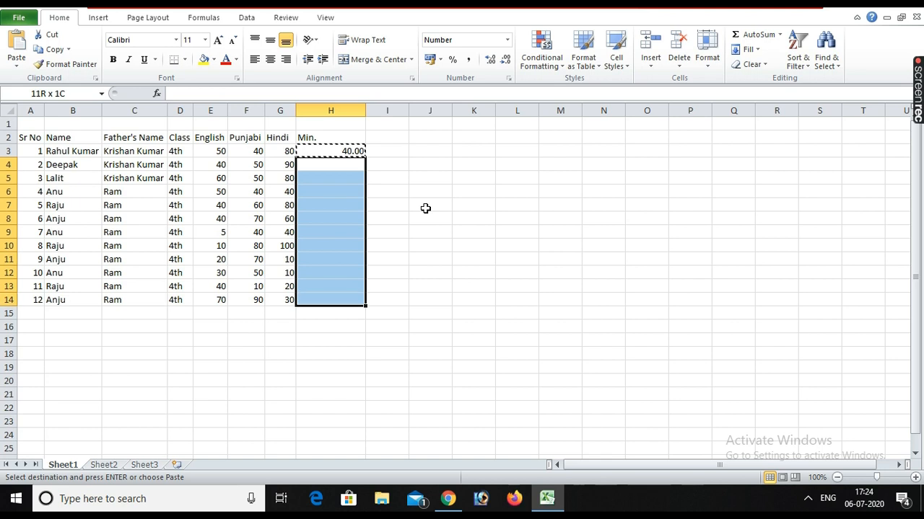
key("Return")
key("Down")
key("Down")
key("Down")
key("Down")
key("Down")
key("Down")
key("Down")
key("Down")
key("Down")
key("Down")
key("Down")
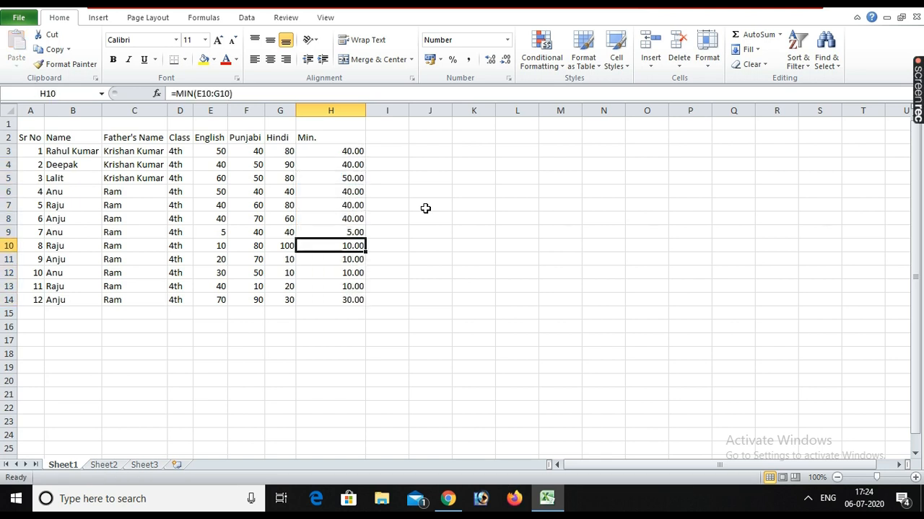
key("Left")
key("Left")
key("Left")
key("Down")
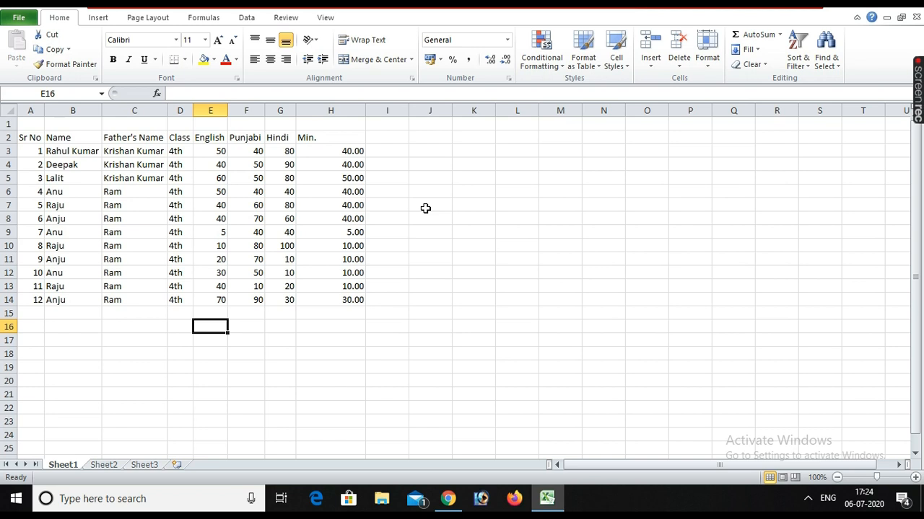
Enter =MIN(E3:E14) in E16 for the lowest English mark, 5.
type("=min")
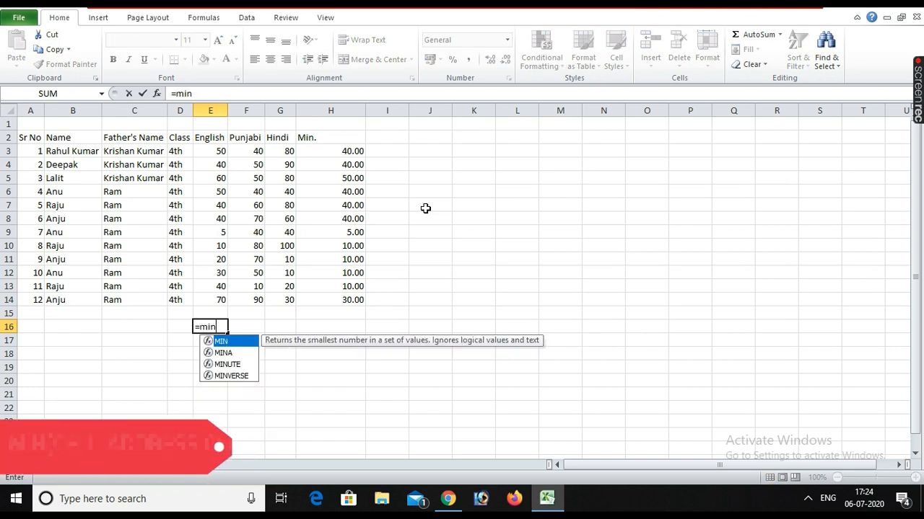
key("Tab")
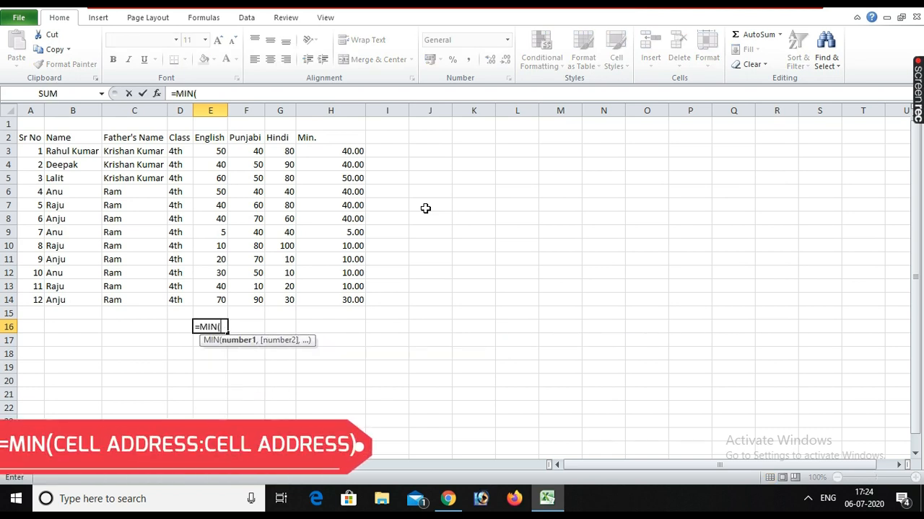
type("e3:e14")
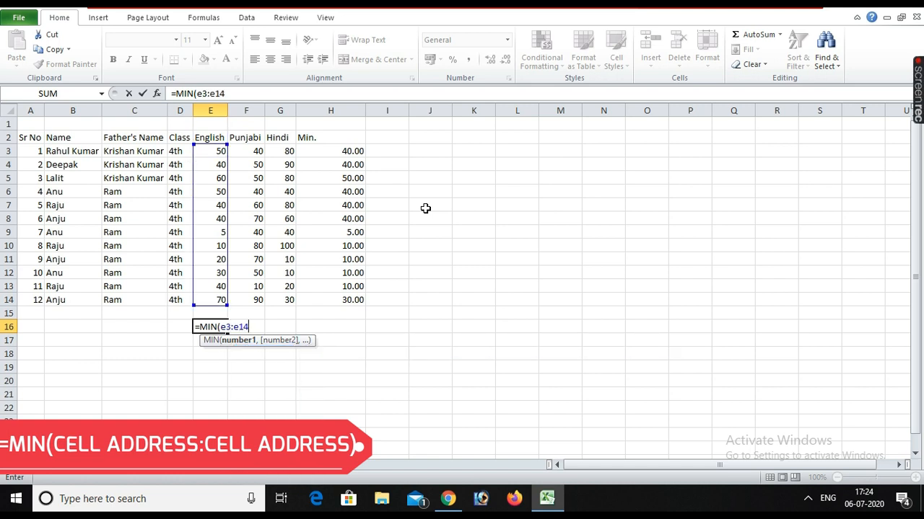
type(")")
key("Return")
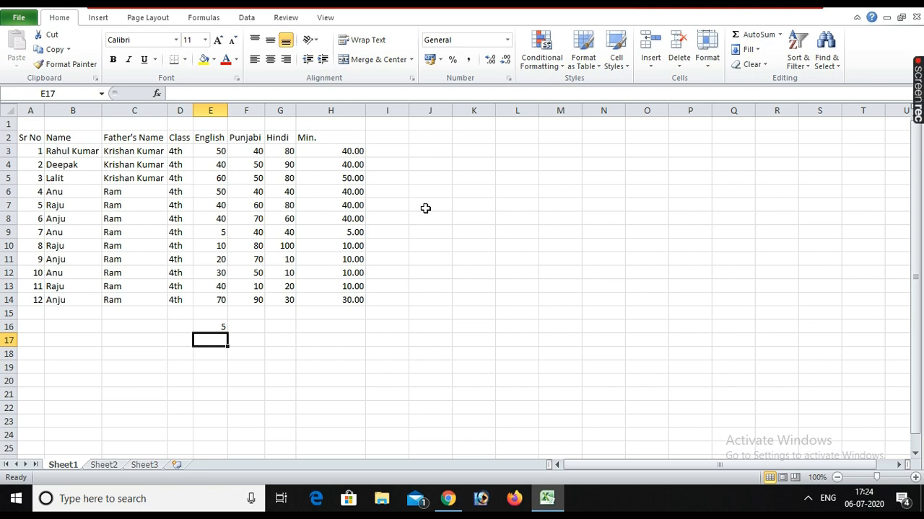
Enter =MIN(F3:F14) in F16, correcting the range end from F8 to F14.
key("Up")
key("Right")
type("=min(")
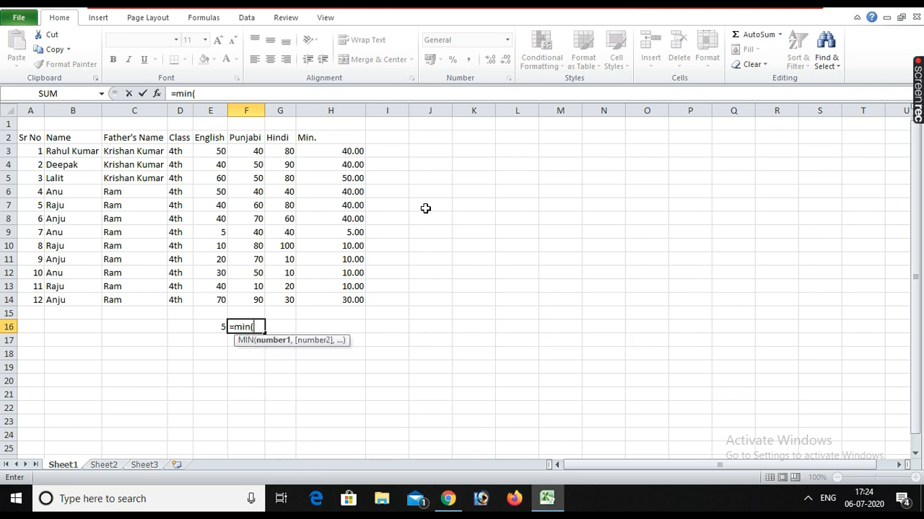
type("f3:f8)")
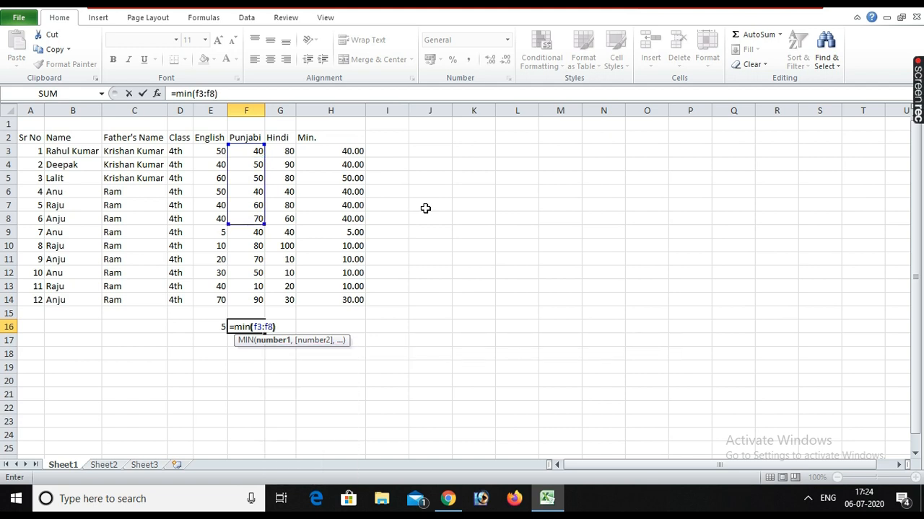
key("F2")
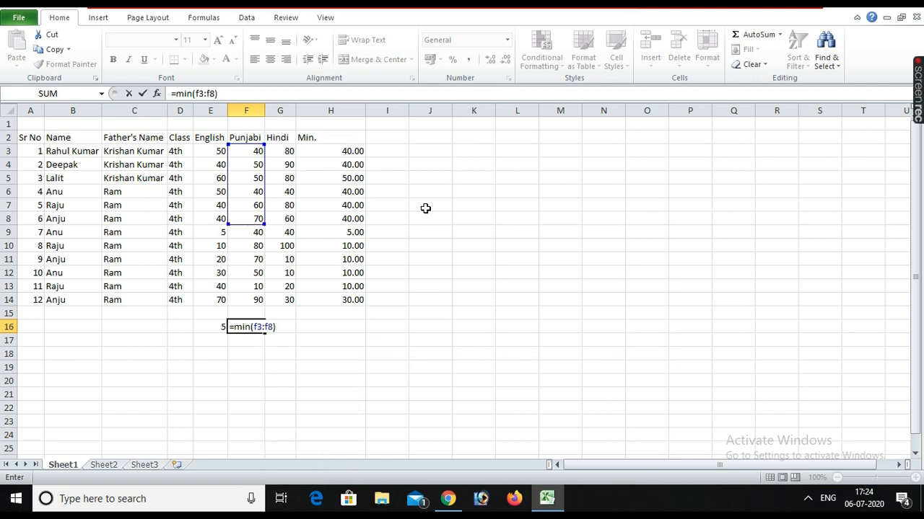
key("Left")
key("Left")
key("Delete")
type("14")
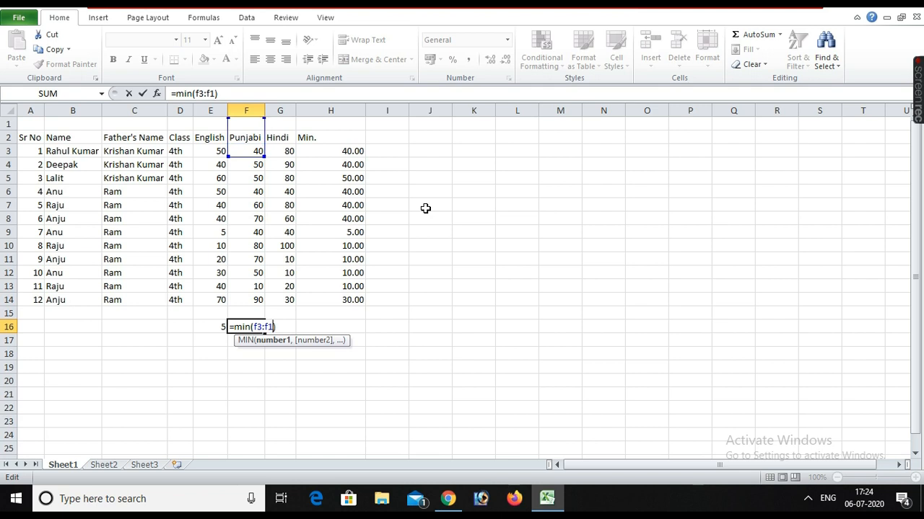
key("Return")
Copy the F16 minimum formula into G16 for the lowest Hindi mark, 10.
key("Up")
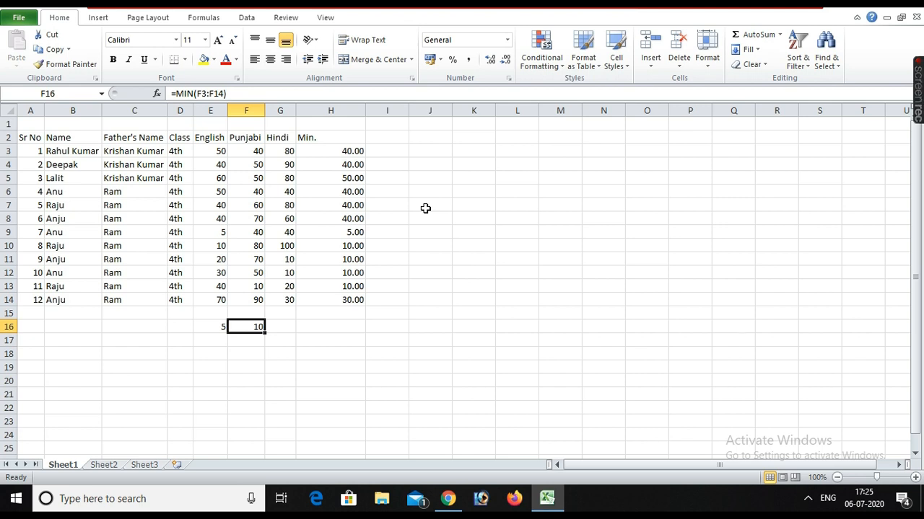
key("ctrl+c")
key("Right")
key("Return")
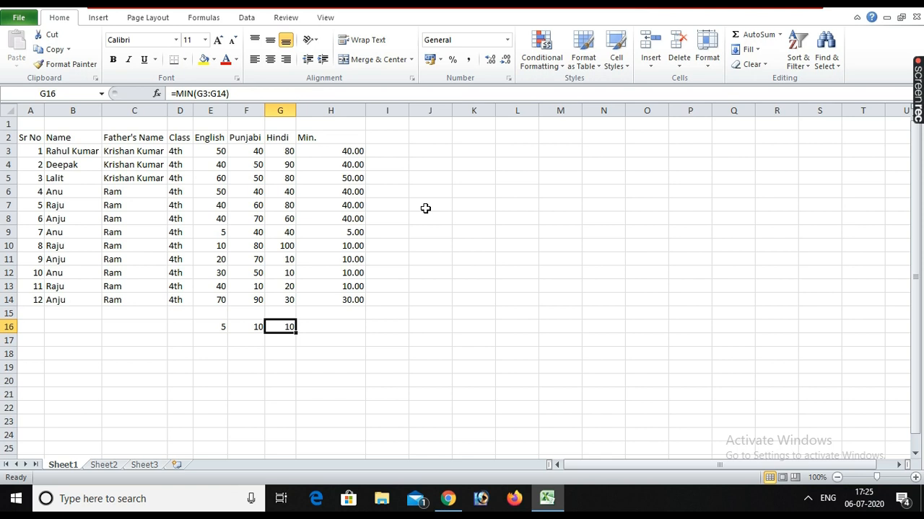
key("Left")
key("Left")
key("Down")
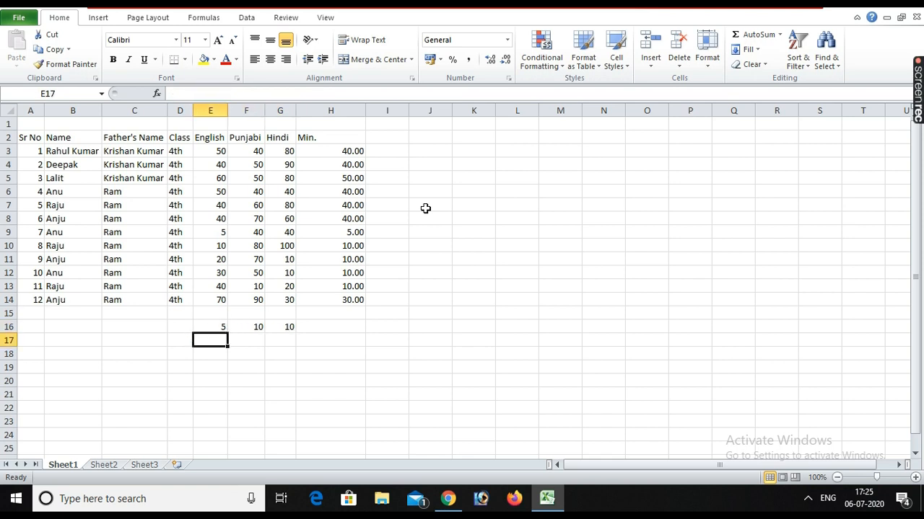
key("Down")
key("Left")
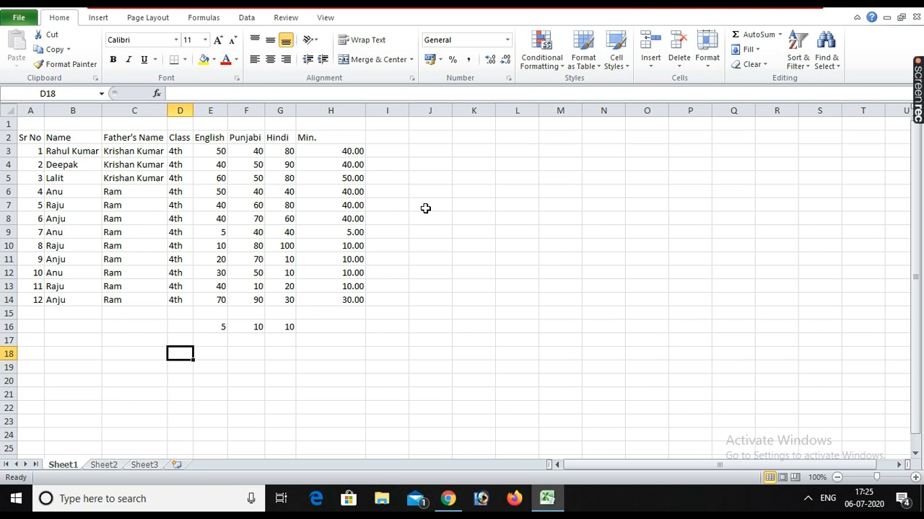
Enter =MIN(E3:G14) in D17 to show the overall lowest mark, 5.
key("Up")
type("=")
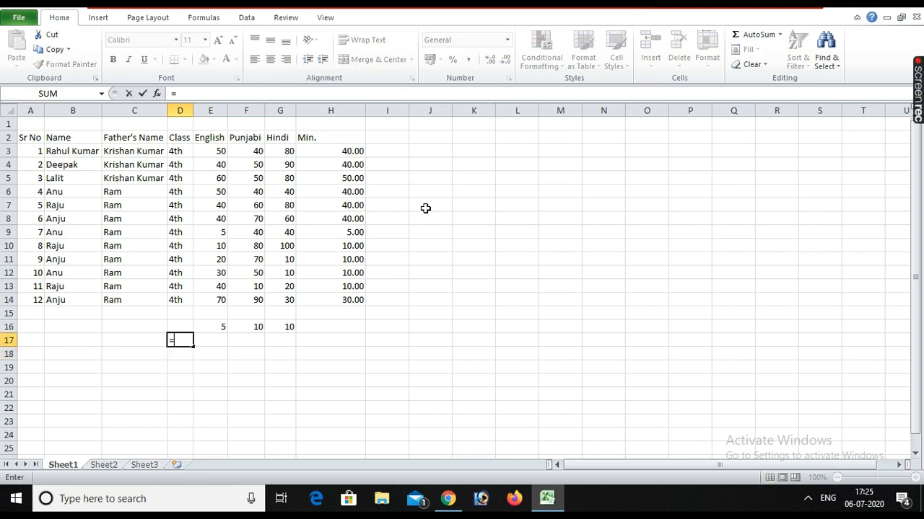
type("min")
key("Tab")
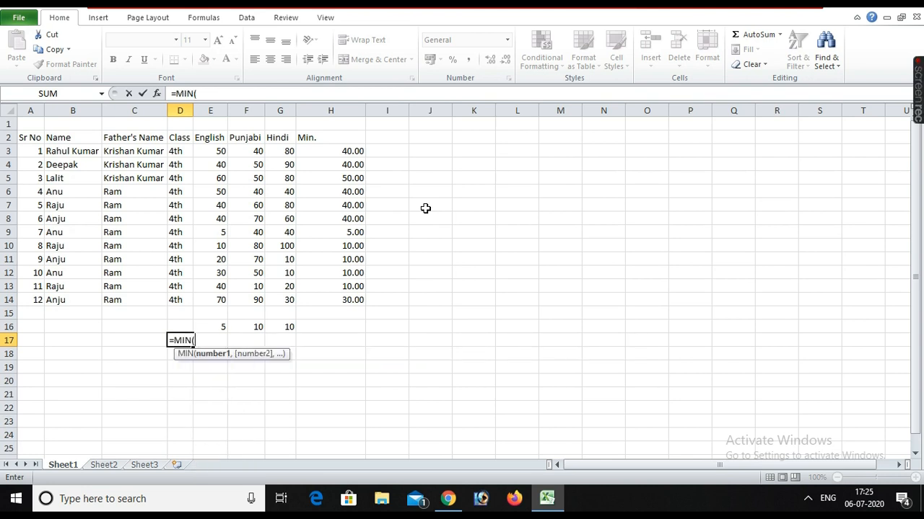
type("E3")
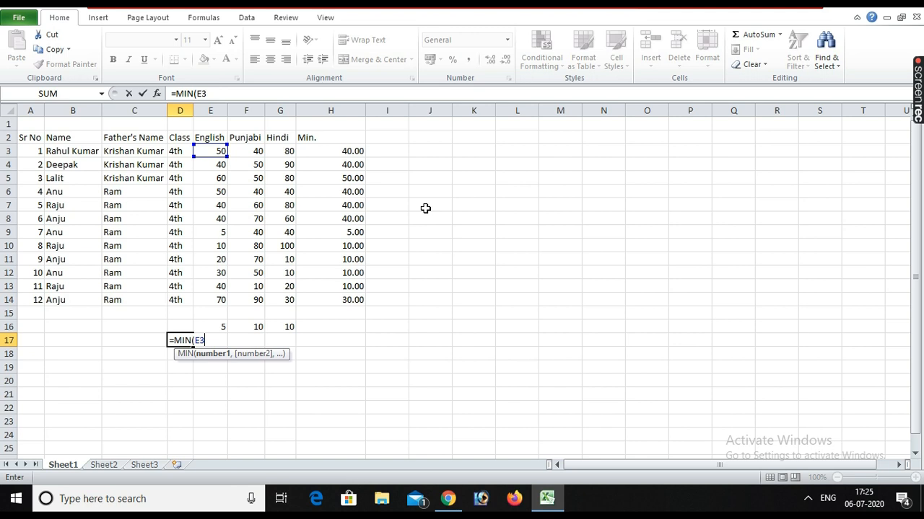
type(":g14")
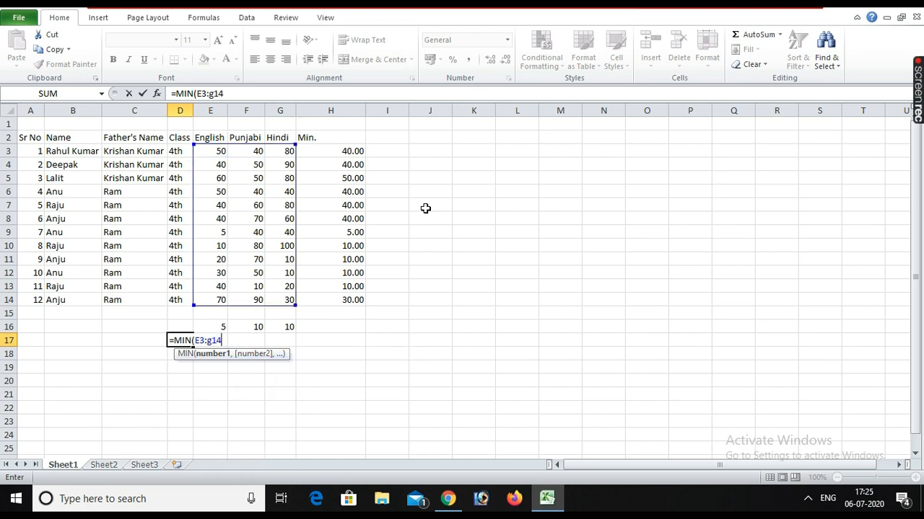
type(")")
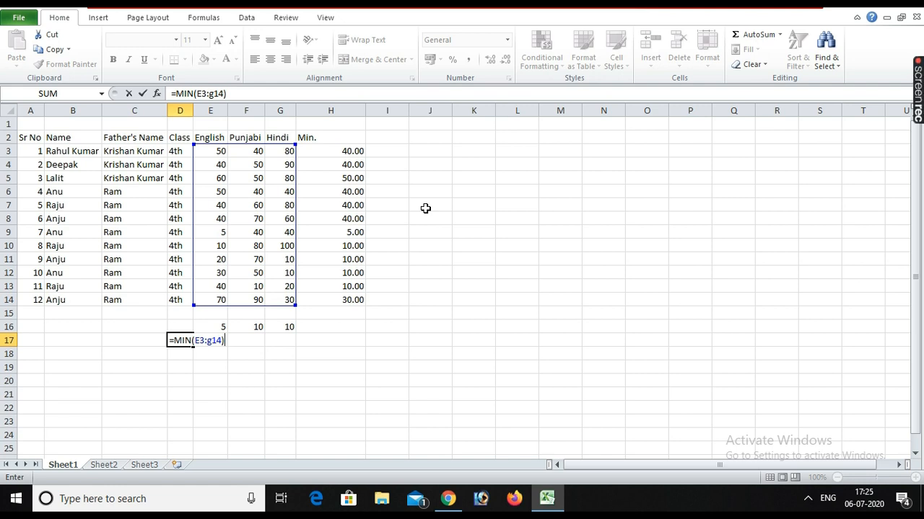
key("Return")
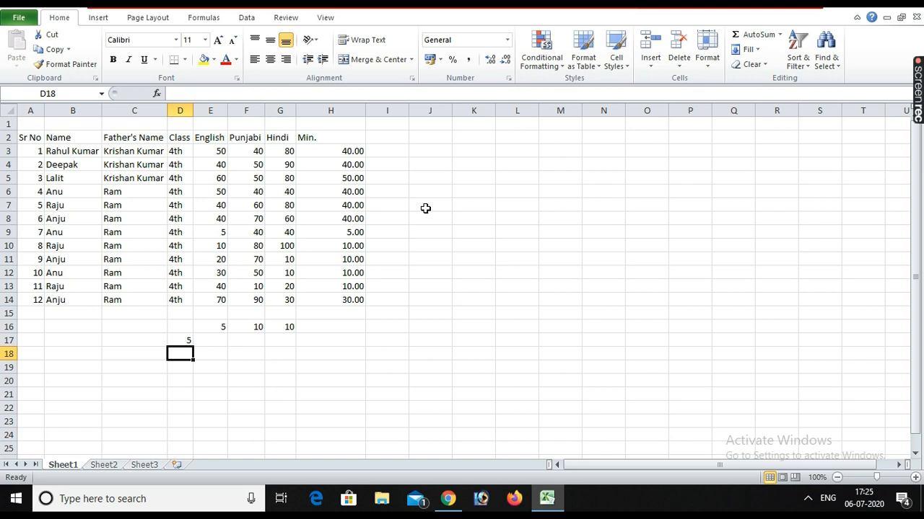
Type the syntax example =MIN(Cell Address: Cell Address) into cell C19.
key("Down")
key("Left")
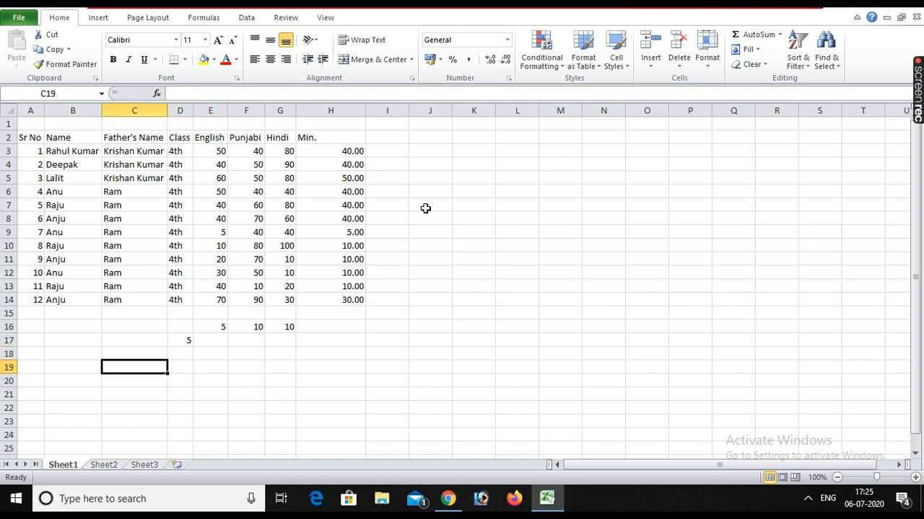
type("=Min")
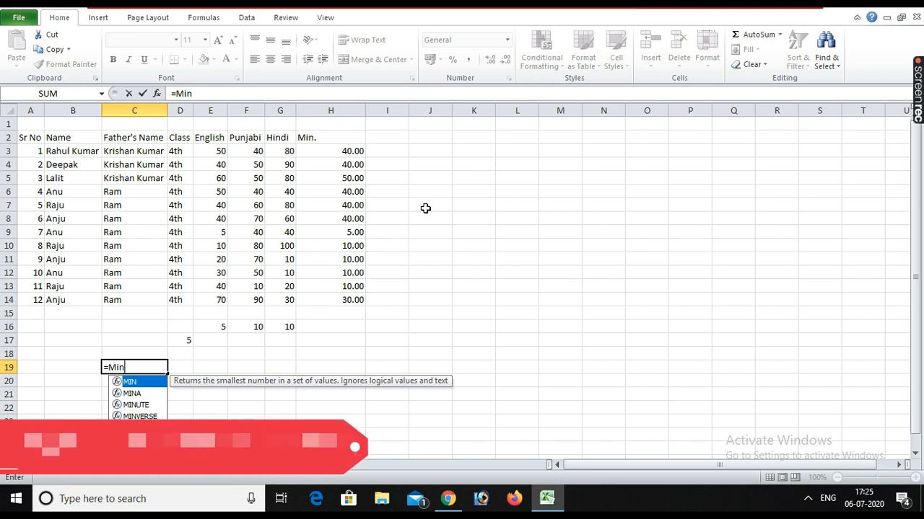
key("Tab")
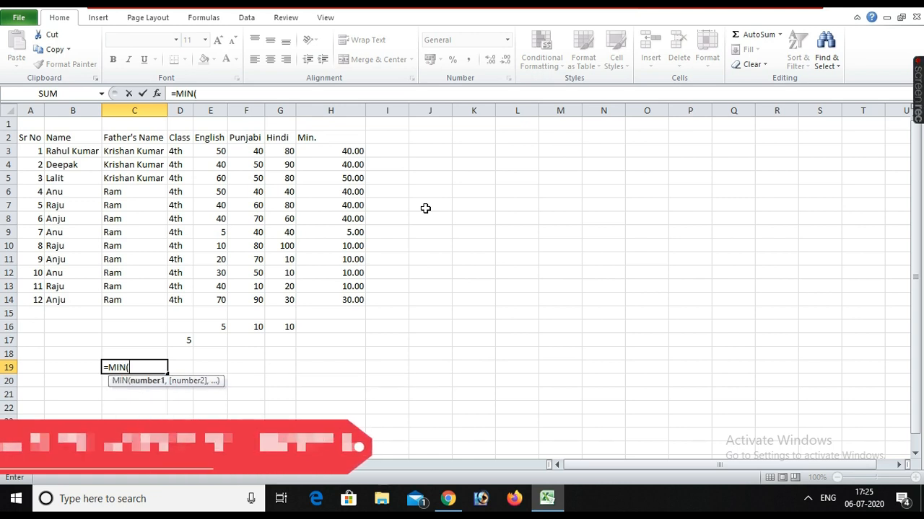
type("Ce")
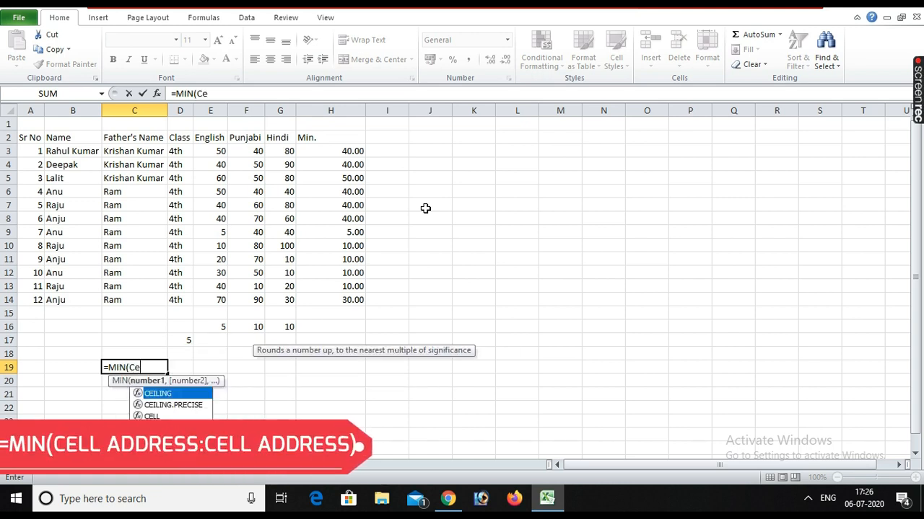
type("ll Address")
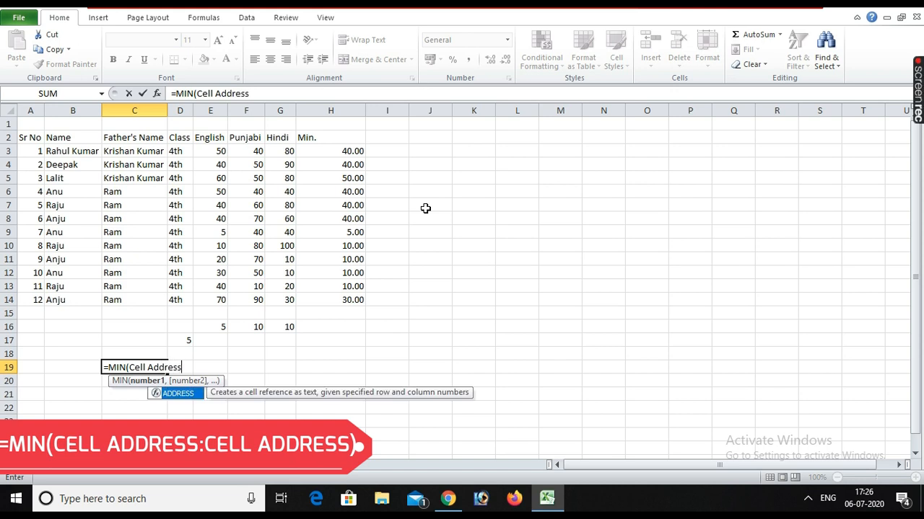
type(":")
type(" Cell A")
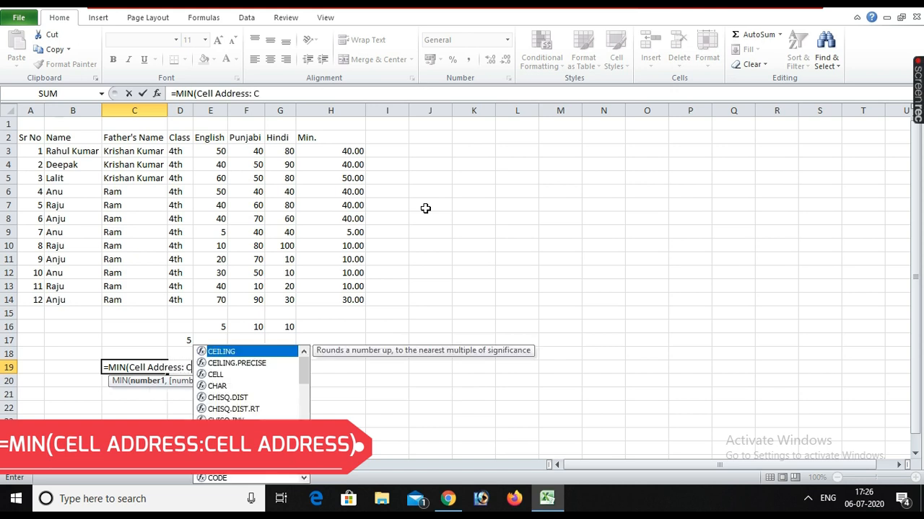
type("ddress")
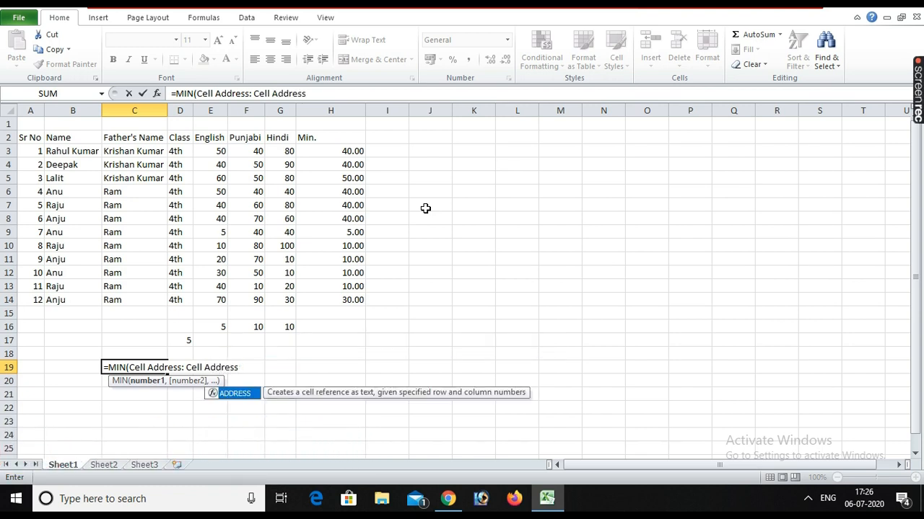
type(")")
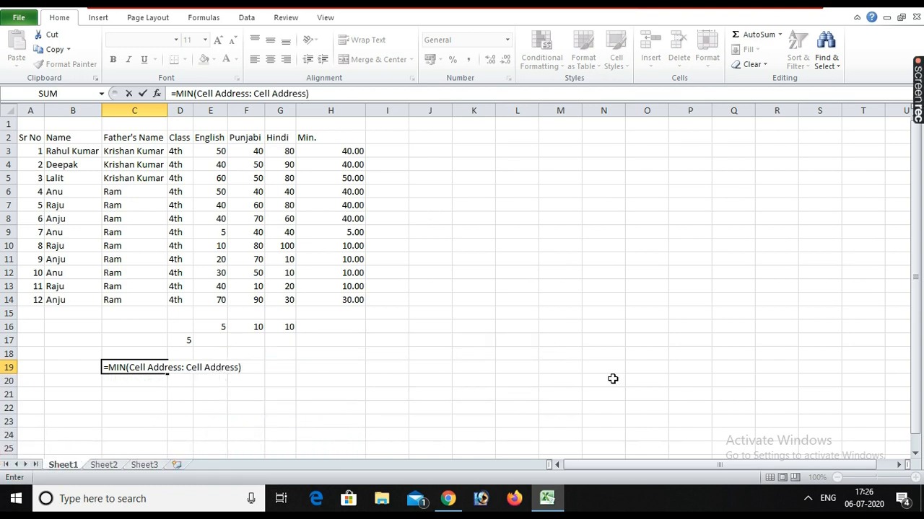
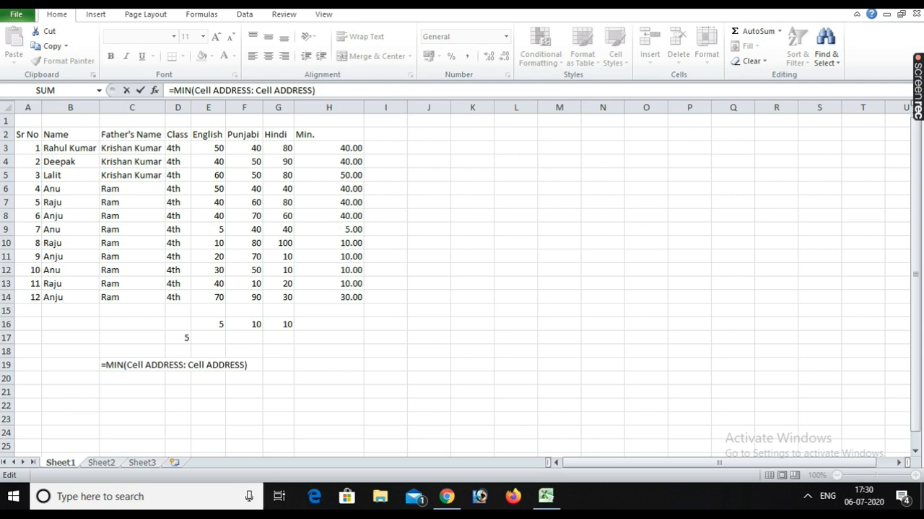
Clear the C19 MIN example, the stray values below the table and the old Min. column.
left_click(516, 340)
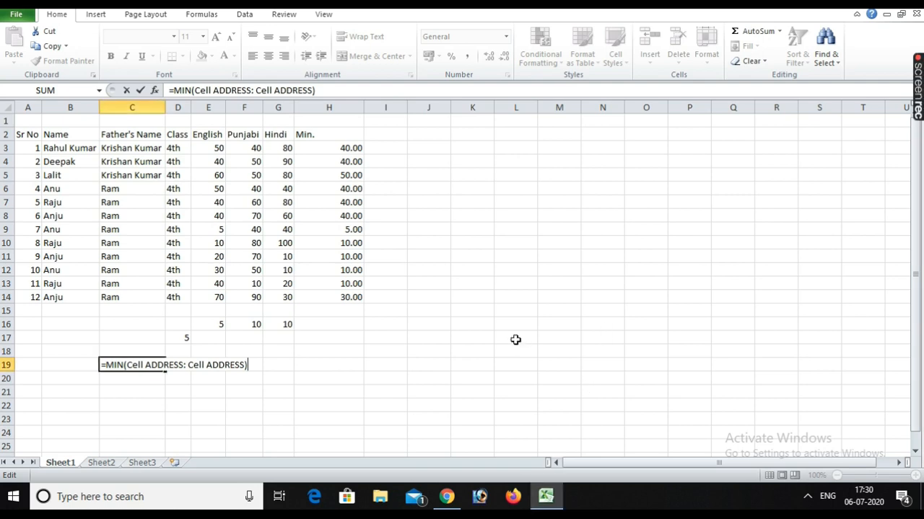
key("ctrl+Return")
key("Delete")
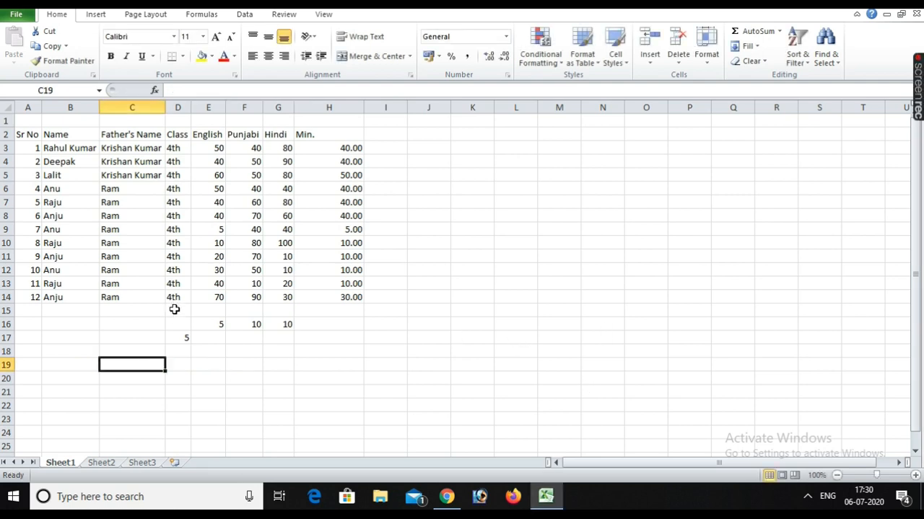
left_click_drag(173, 322, 438, 365)
key("Delete")
left_click(428, 123)
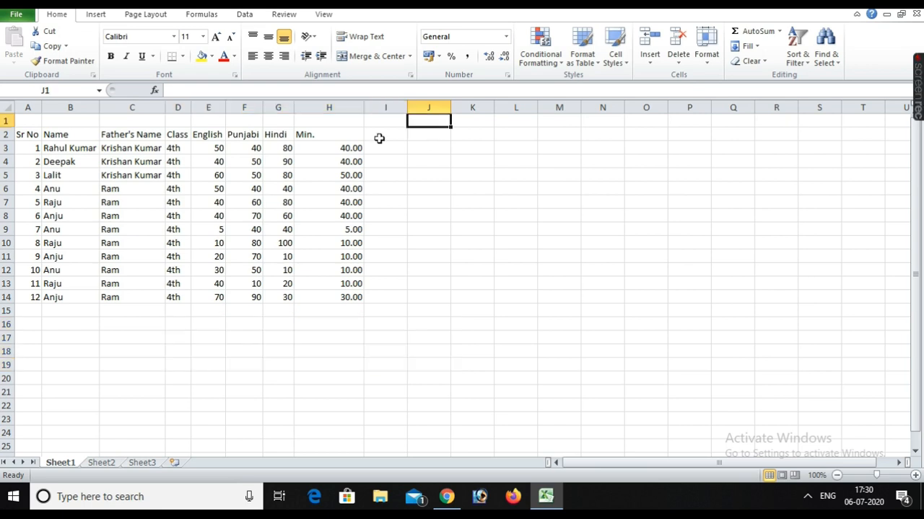
left_click_drag(324, 134, 358, 318)
key("Delete")
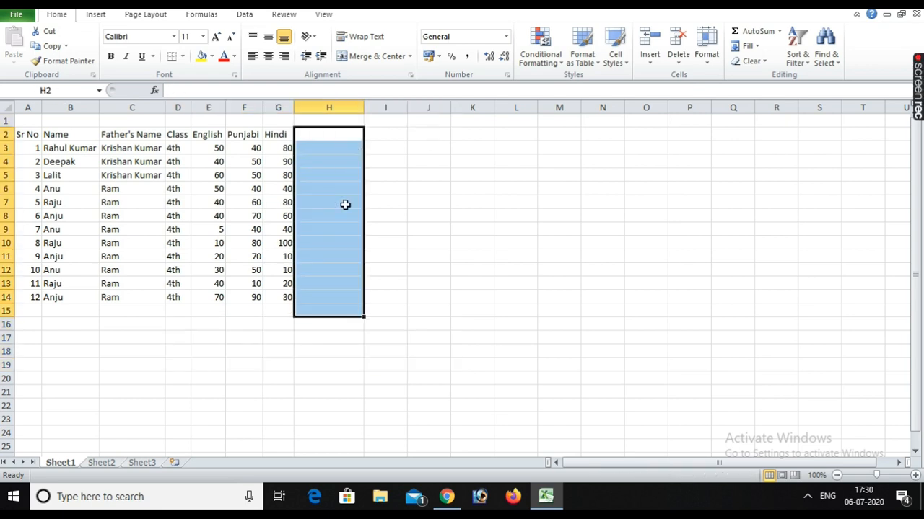
Enter the heading 'Count Less Than' in H2.
left_click(321, 132)
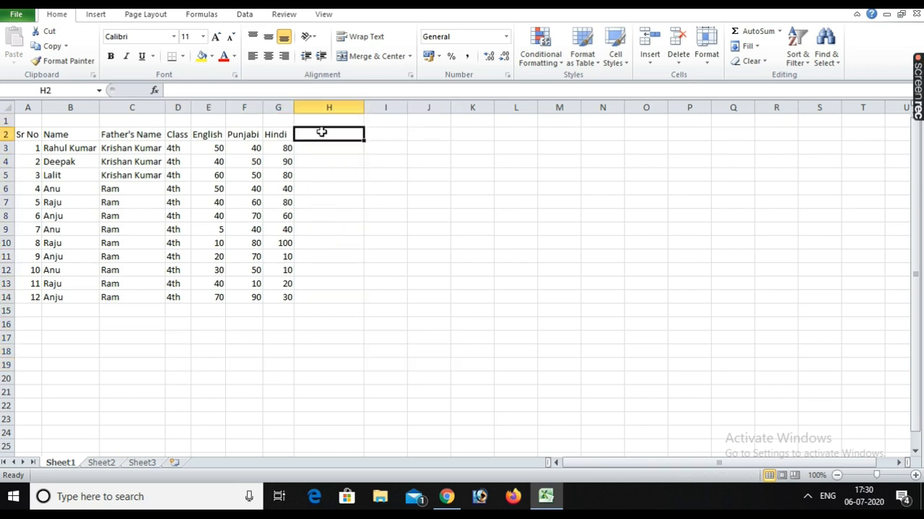
type("Coun")
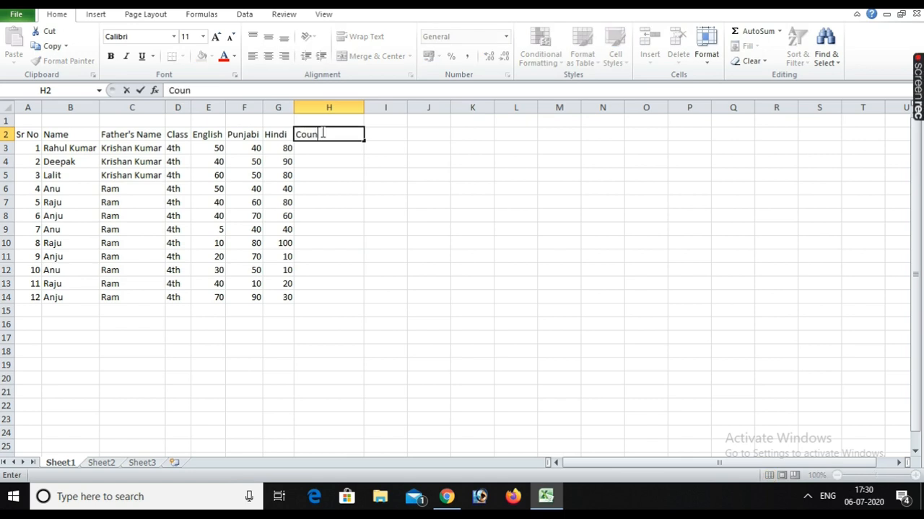
type("t Less")
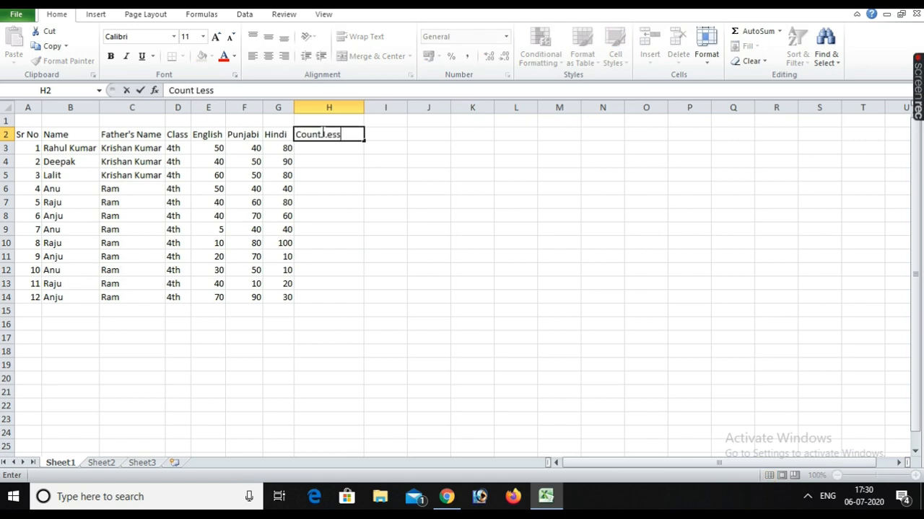
type(" Than")
key("Return")
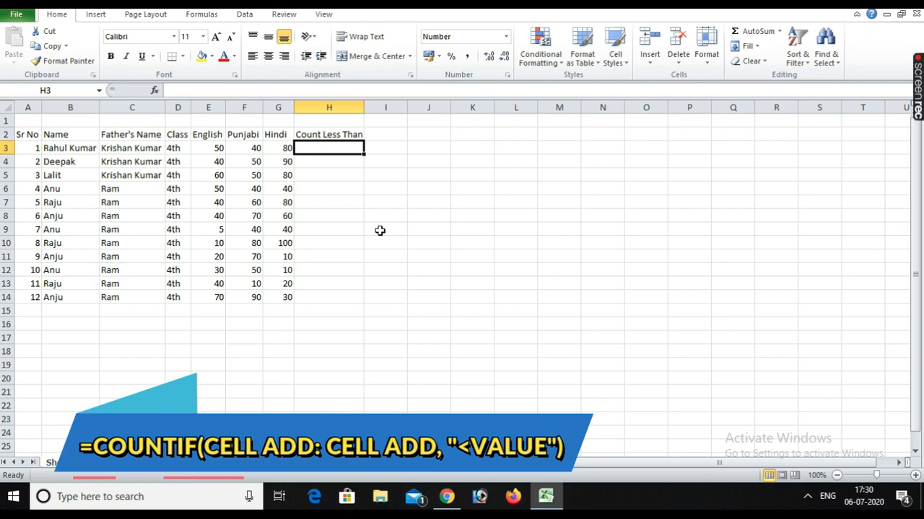
Enter =COUNTIF(E3:G3,"<80") in H3 to count the first student's marks below 80.
type("=coun")
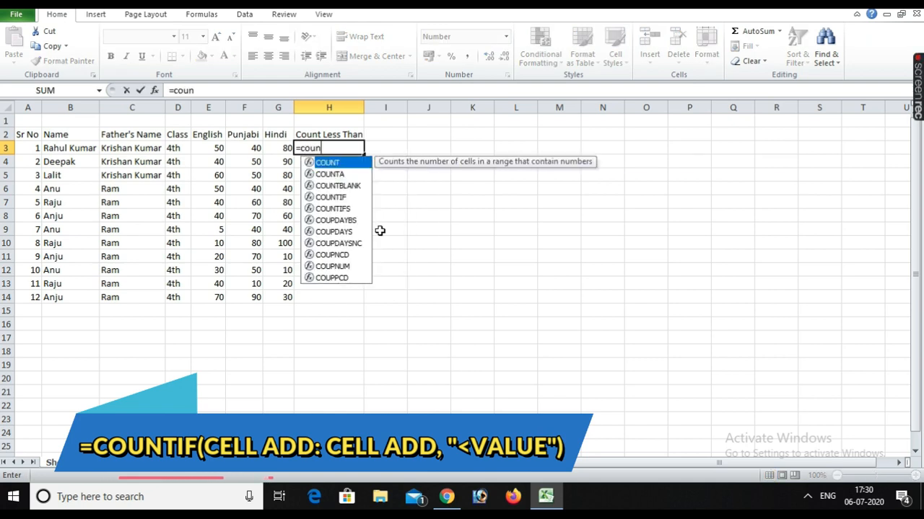
type("tif")
key("Tab")
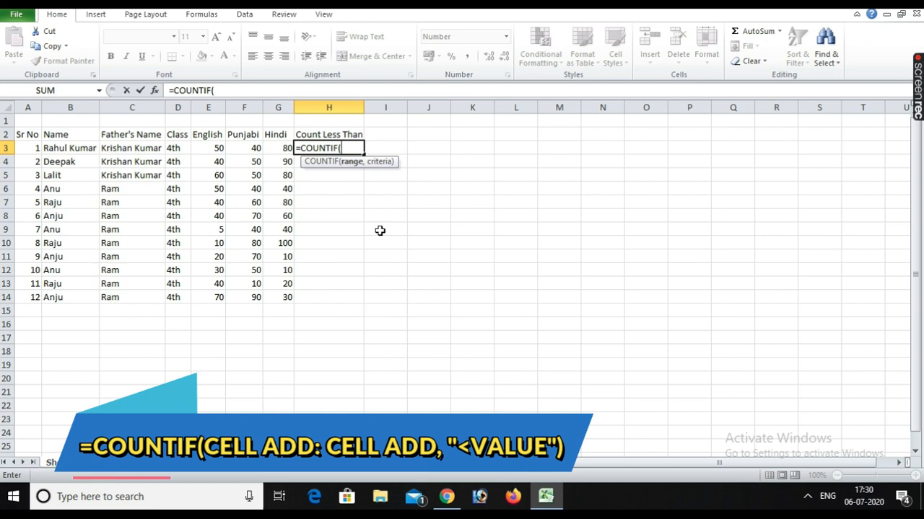
key("Left")
key("Left")
key("Left")
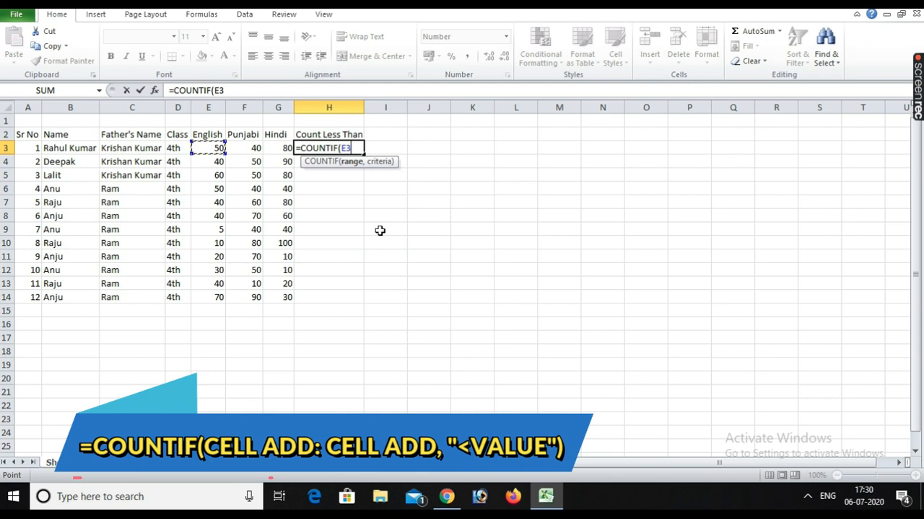
key("F8")
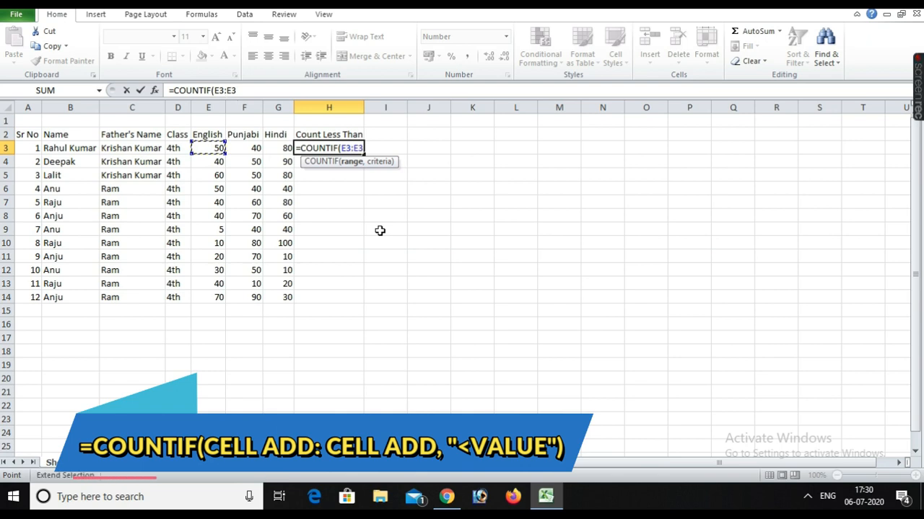
key("BackSpace")
key("BackSpace")
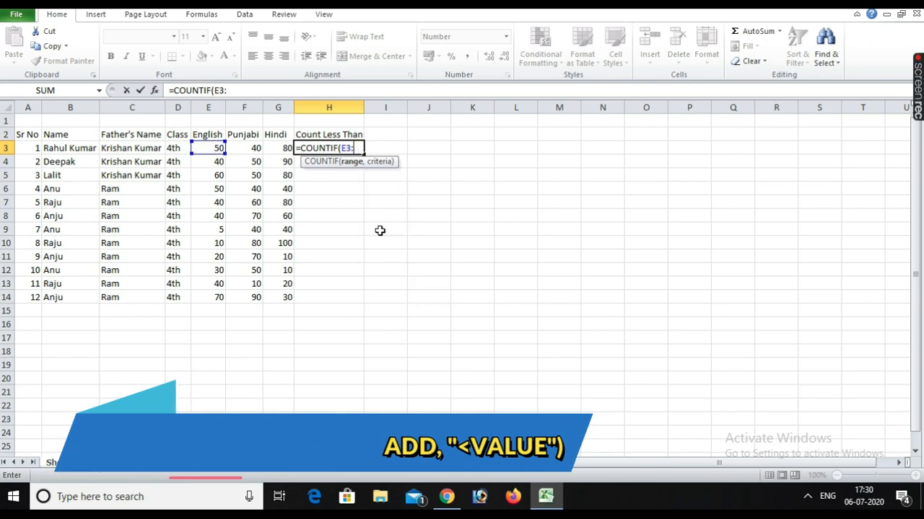
type("g3")
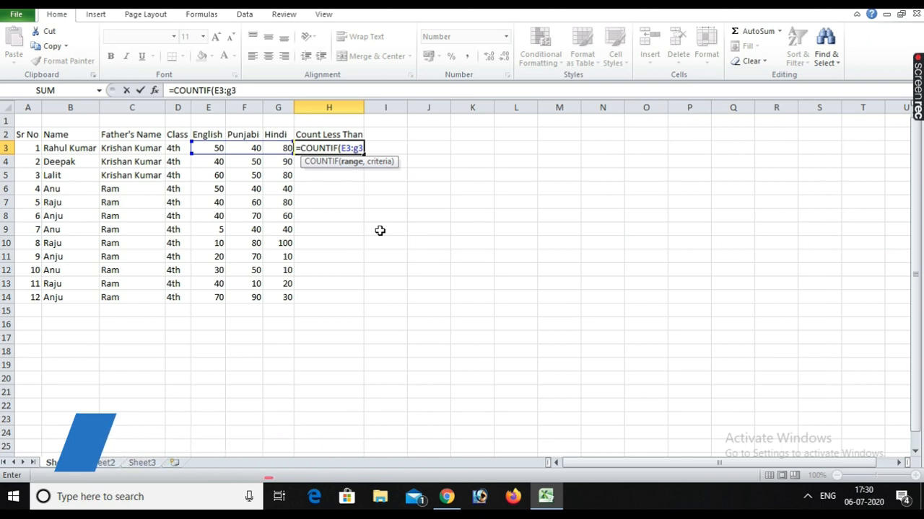
type(",")
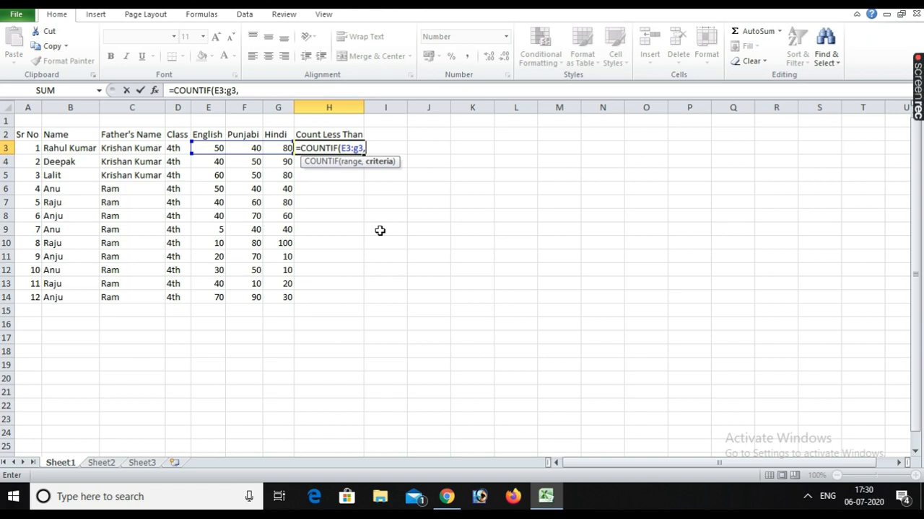
type("\"<80\")")
key("Return")
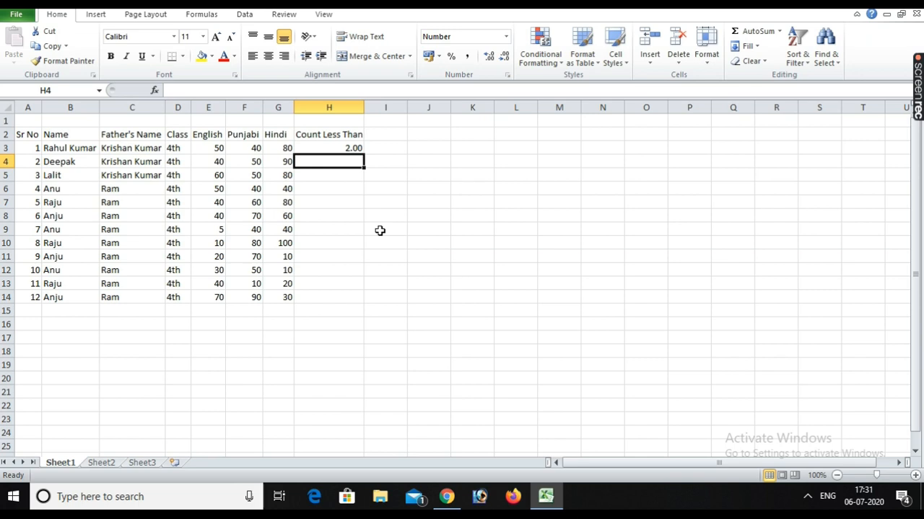
Change the H3 criterion to "<40" and then "<50" to compare the counts.
key("Up")
key("F2")
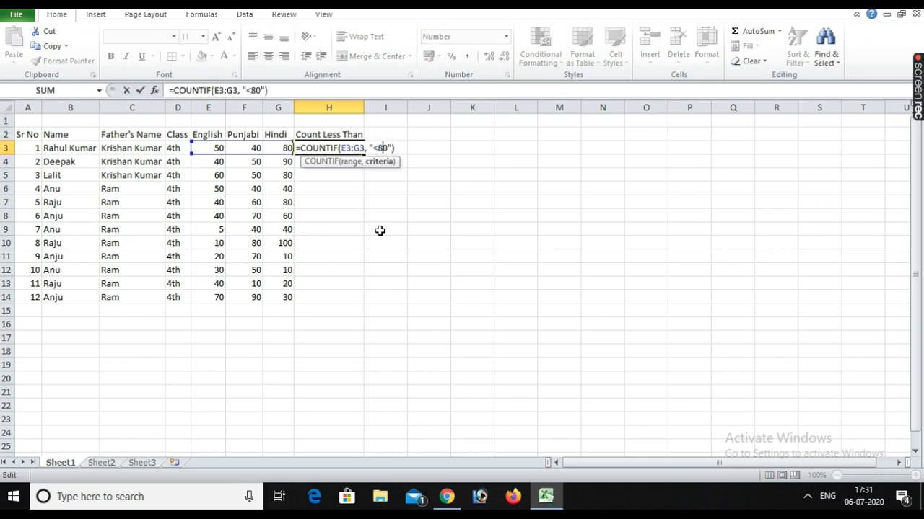
key("BackSpace")
type("4")
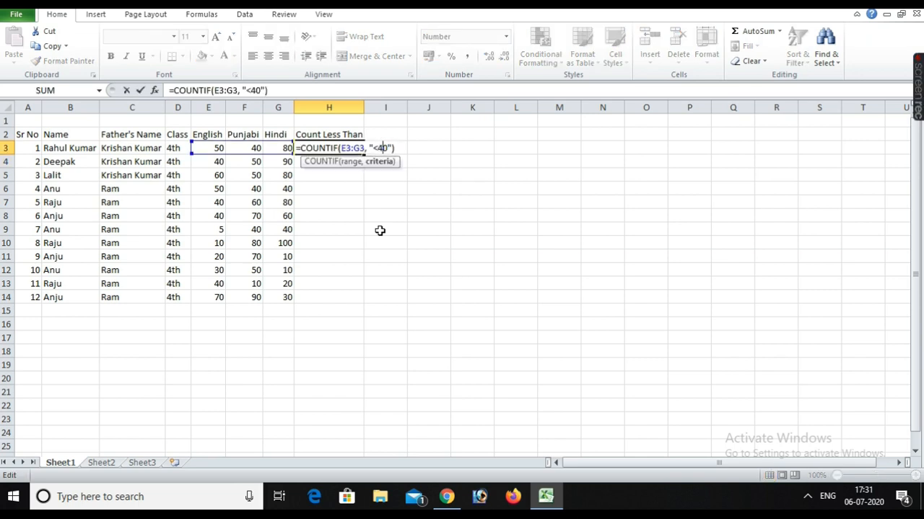
key("Return")
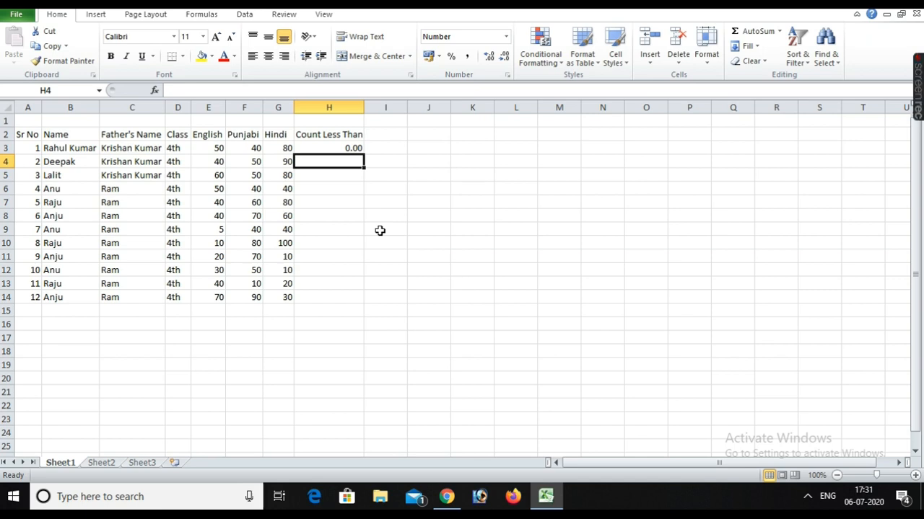
key("Up")
key("F2")
key("Left")
key("Left")
key("Left")
key("shift+Left")
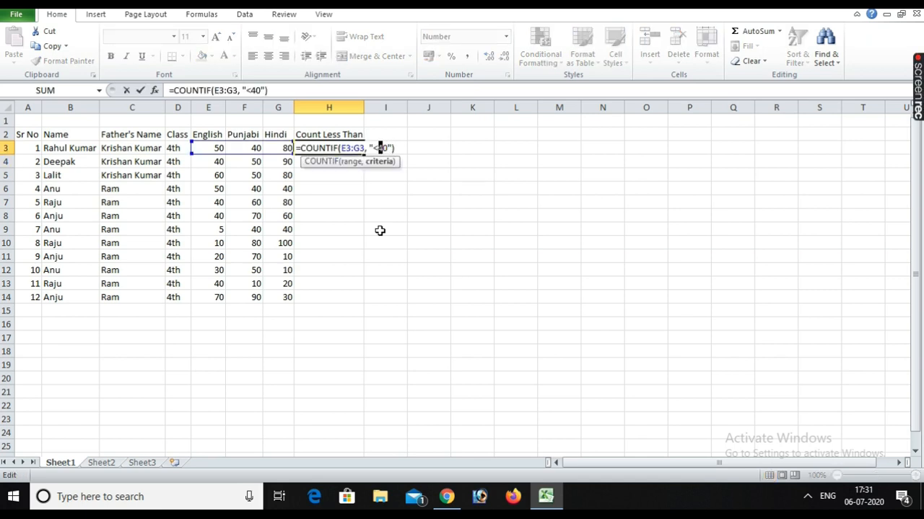
type("5")
key("Return")
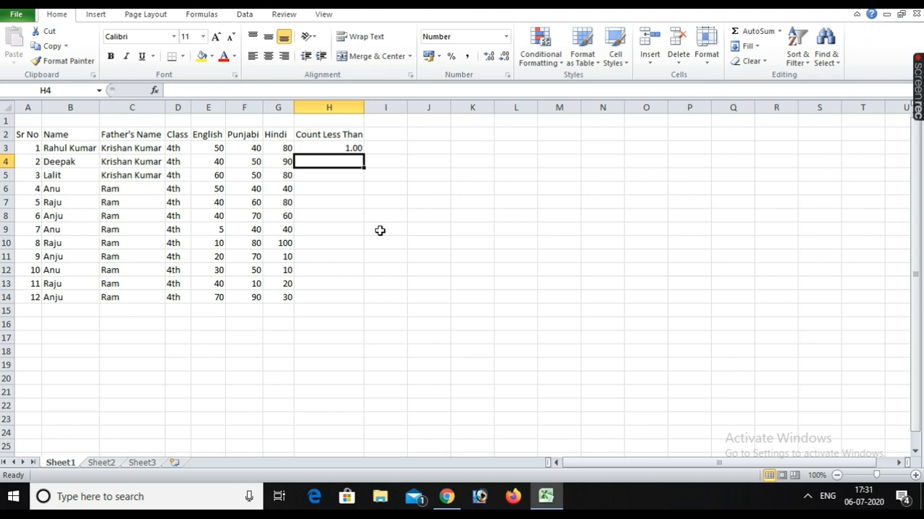
Change the H3 criterion back to "<80", then finally to "<90", returning 3.
key("Up")
key("F2")
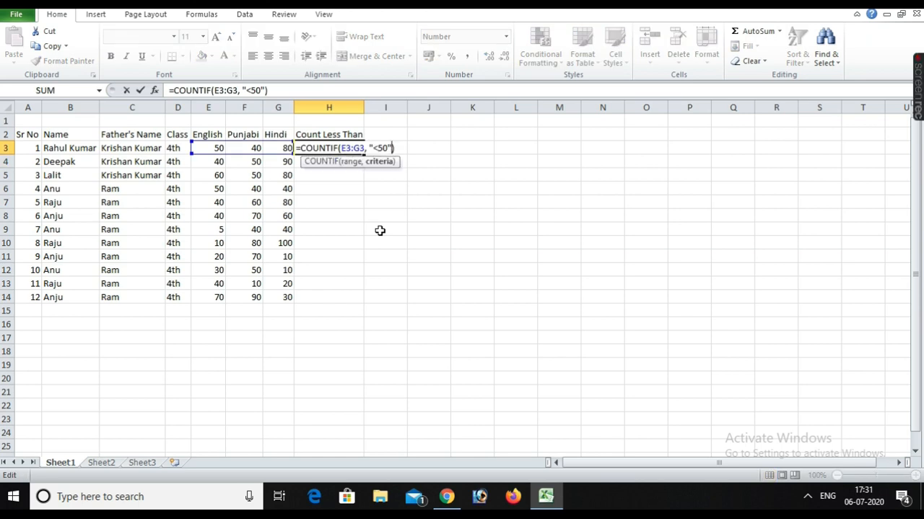
key("shift+Left")
type("8")
key("Return")
key("Up")
key("F2")
key("Left")
key("Left")
key("Left")
key("shift+Left")
type("9")
key("Return")
key("Up")
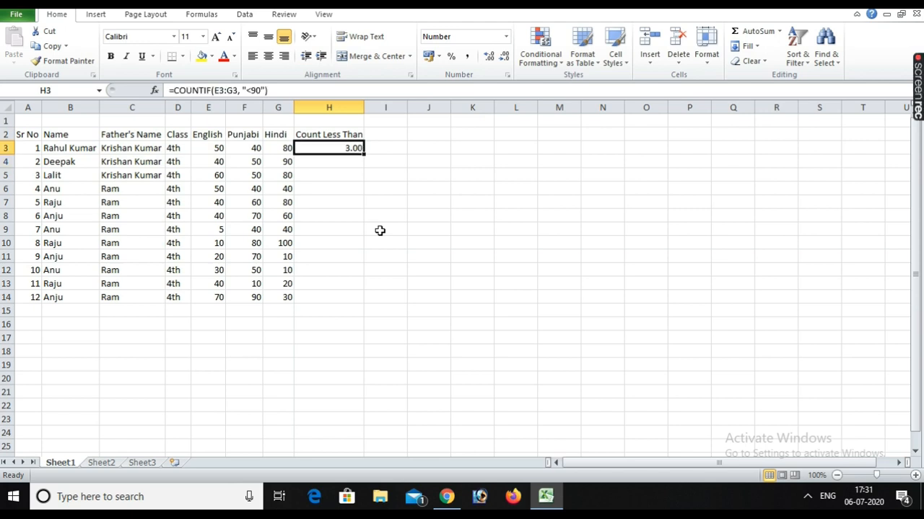
Copy the below-90 COUNTIF from H3 into H4:H14 and check each student's count.
key("ctrl+c")
key("Down")
key("shift+Down")
key("shift+Down")
key("shift+Down")
key("shift+Down")
key("shift+Down")
key("shift+Down")
key("shift+Down")
key("shift+Down")
key("shift+Down")
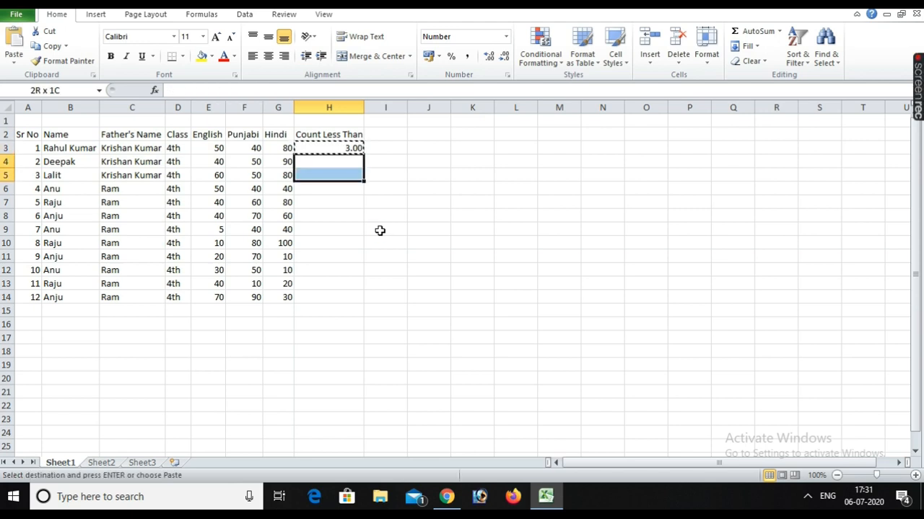
key("shift+Down")
key("Return")
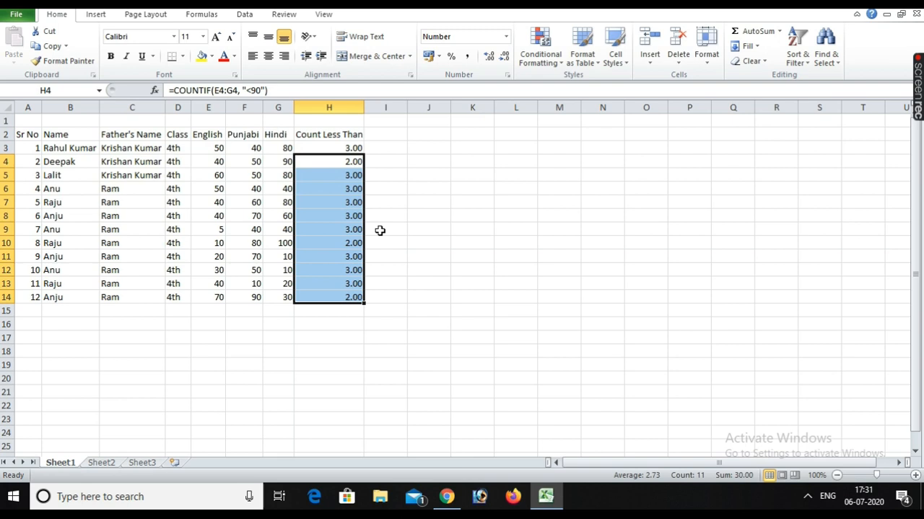
key("Down")
key("Down")
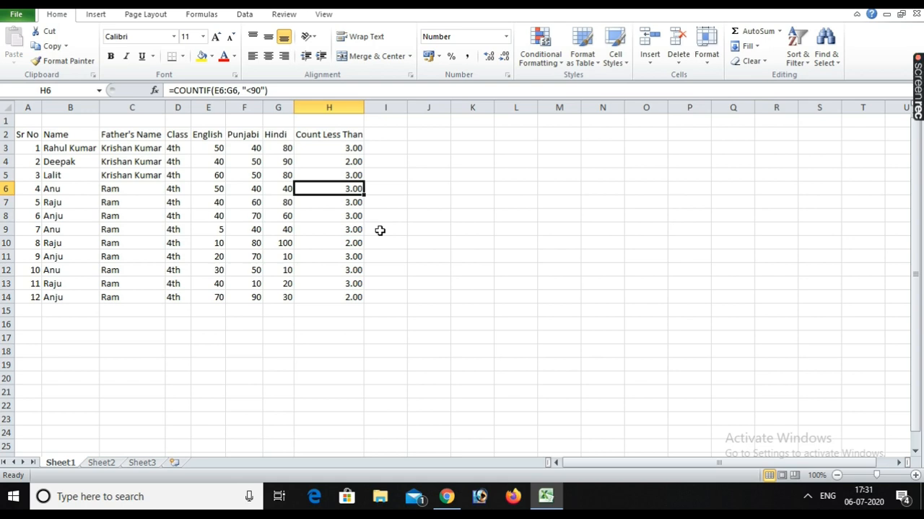
key("Down")
key("Down")
key("Down")
key("Down")
key("Down")
key("Down")
key("Down")
key("Down")
key("Down")
key("Down")
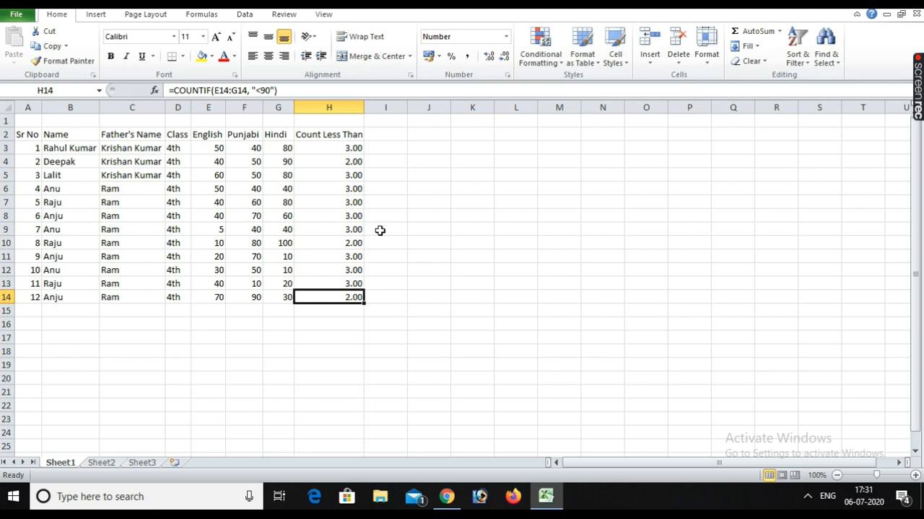
key("Left")
key("Left")
key("Left")
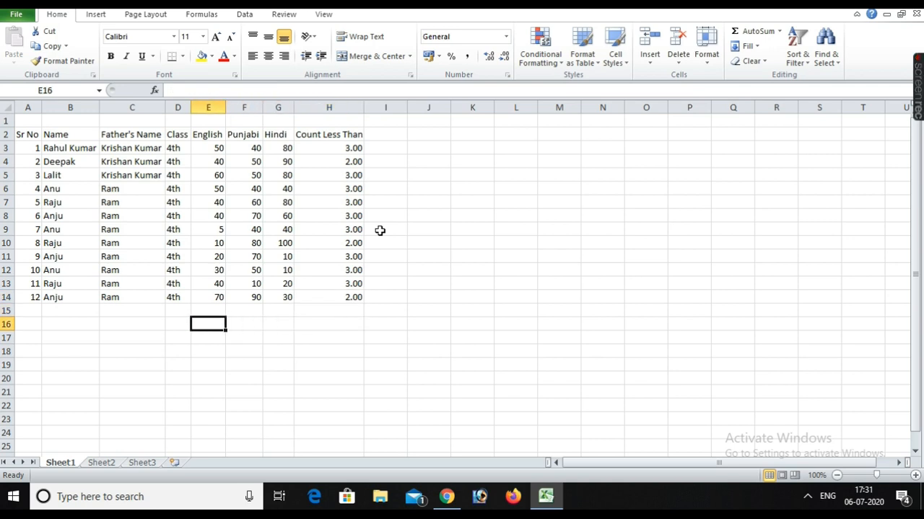
key("Down")
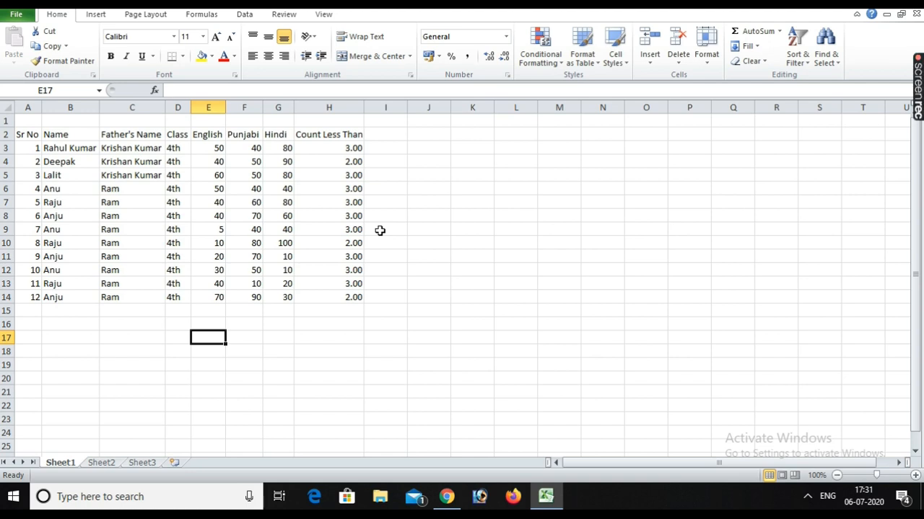
Enter =COUNTIF(E3:E14,"<70") in E17 and check it against the English marks.
type("=co")
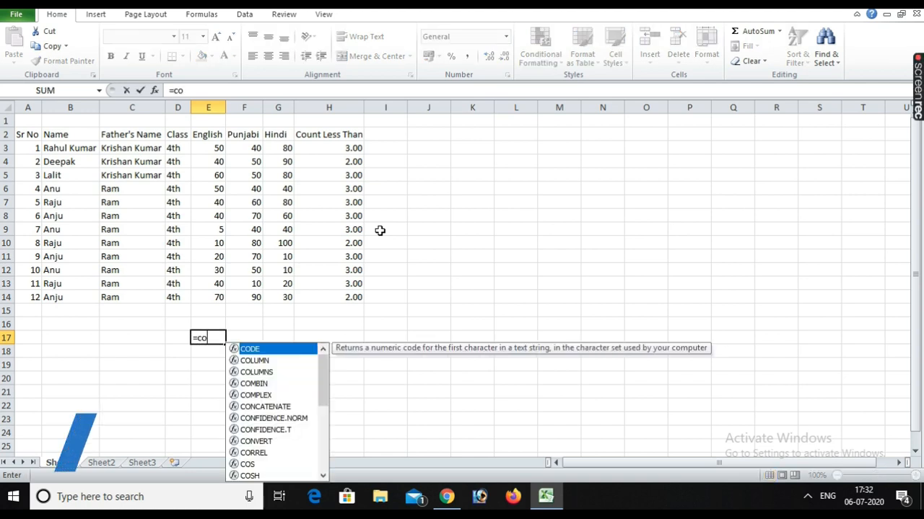
type("untif")
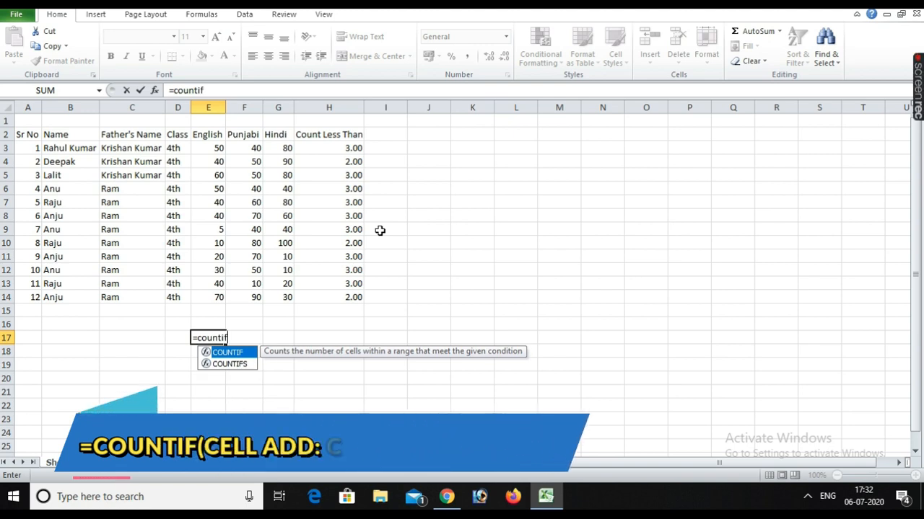
type("(e3")
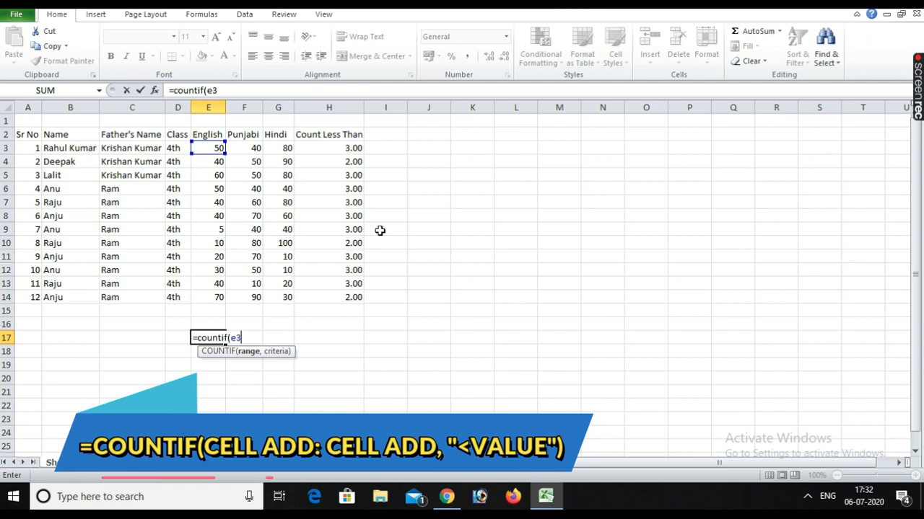
type(":")
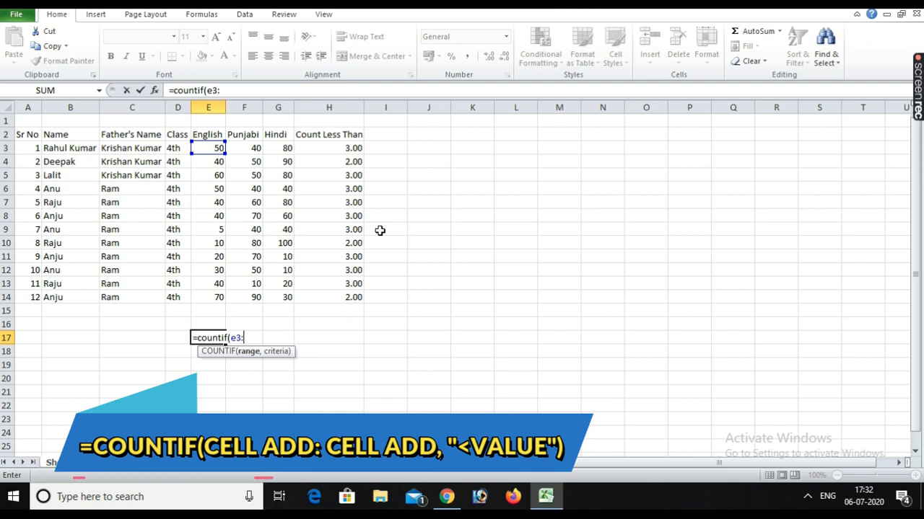
type("e14")
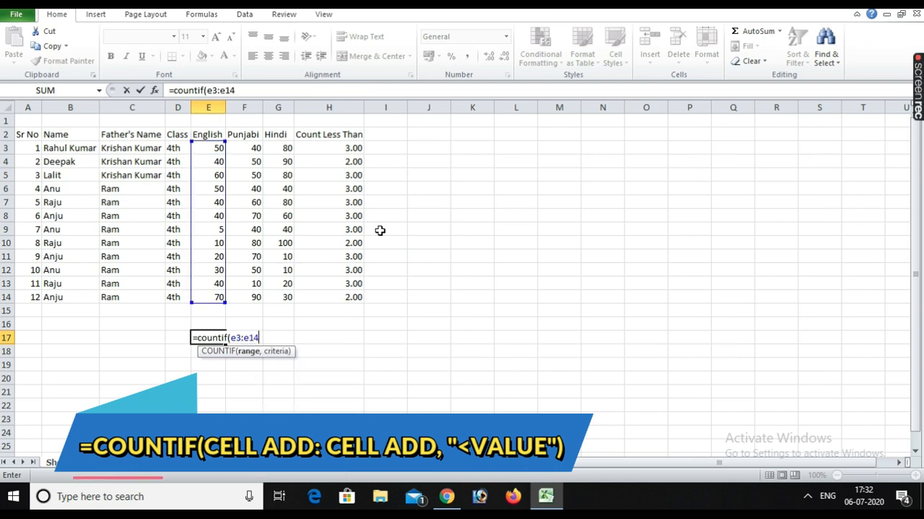
type(", \"")
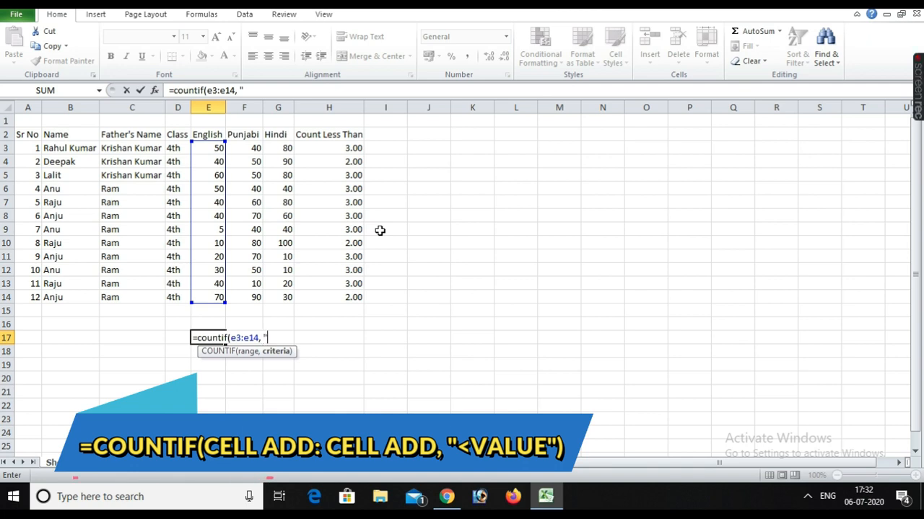
type("<")
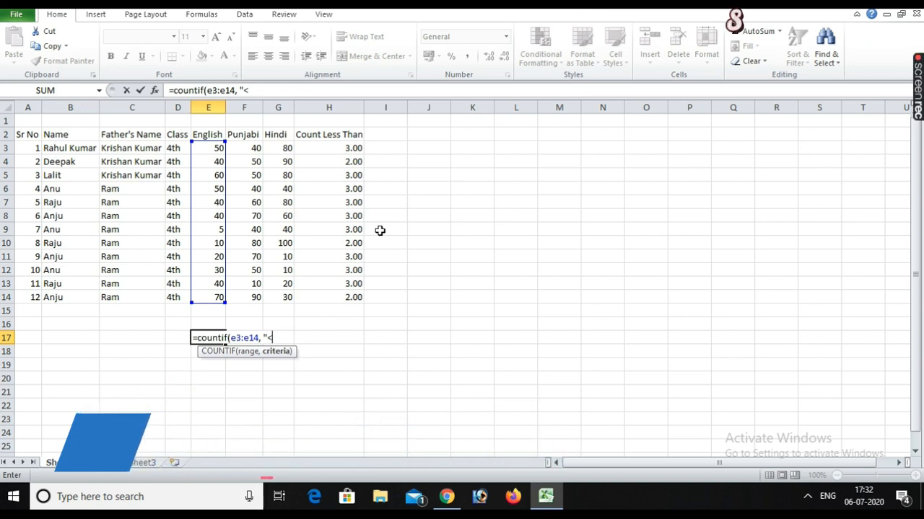
type("70")
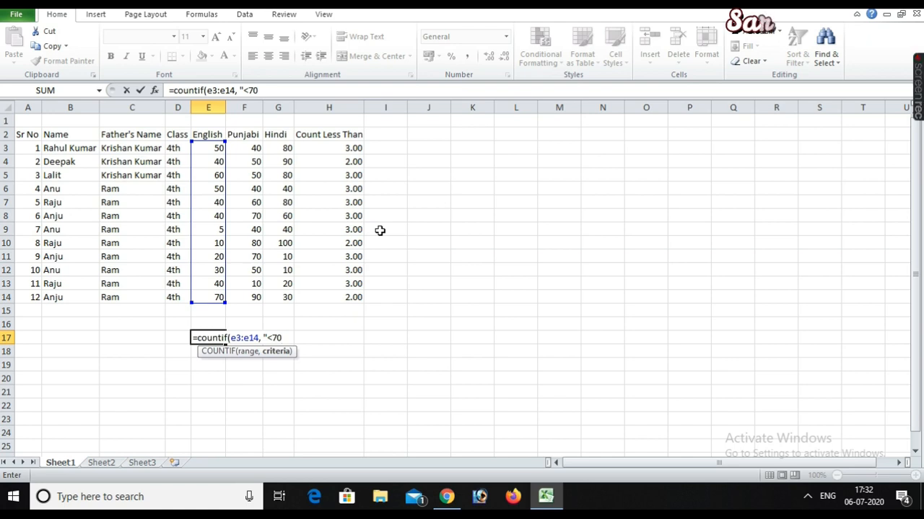
type("\")")
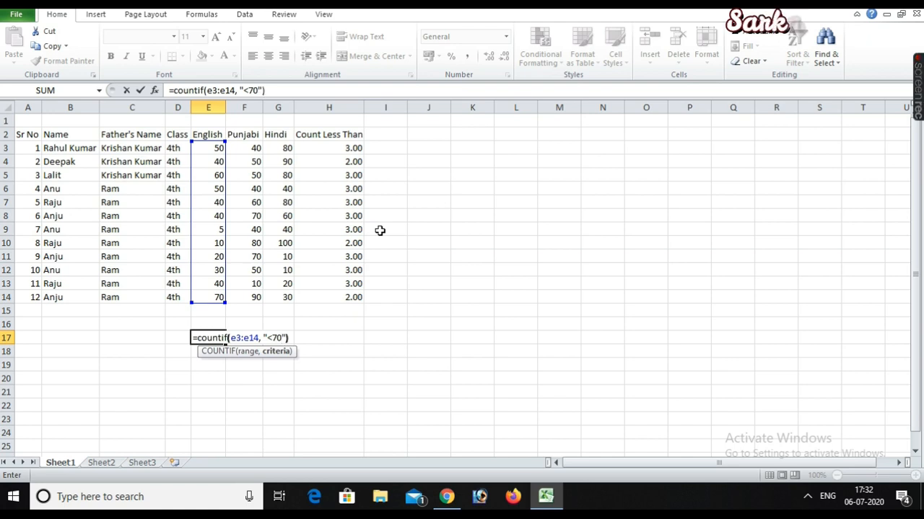
key("Return")
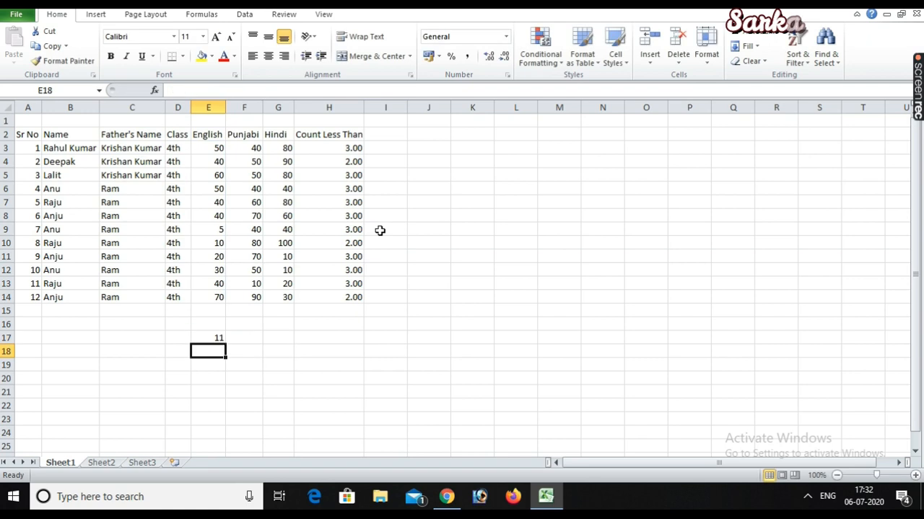
left_click(216, 320)
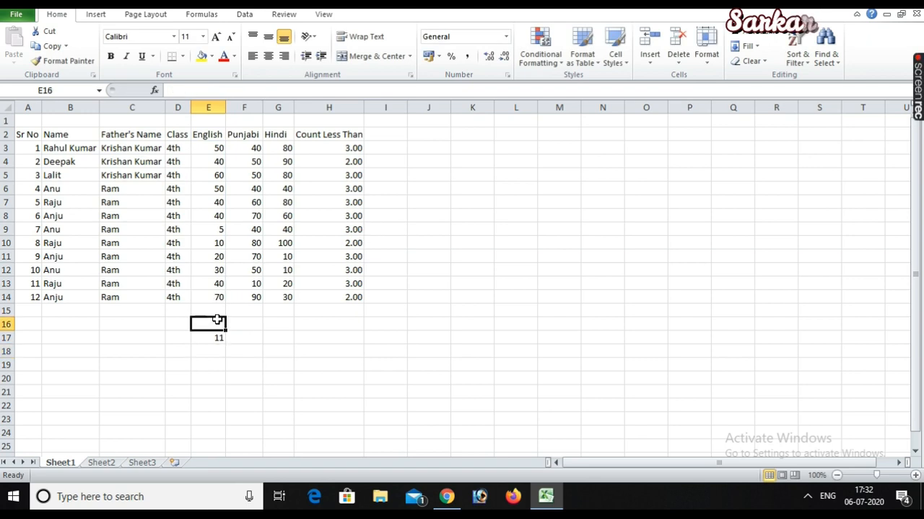
left_click(215, 290)
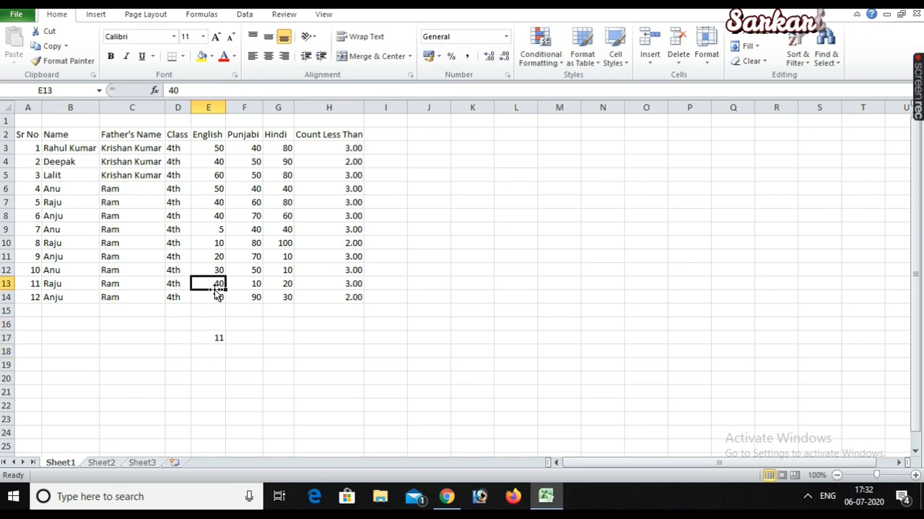
left_click(218, 312)
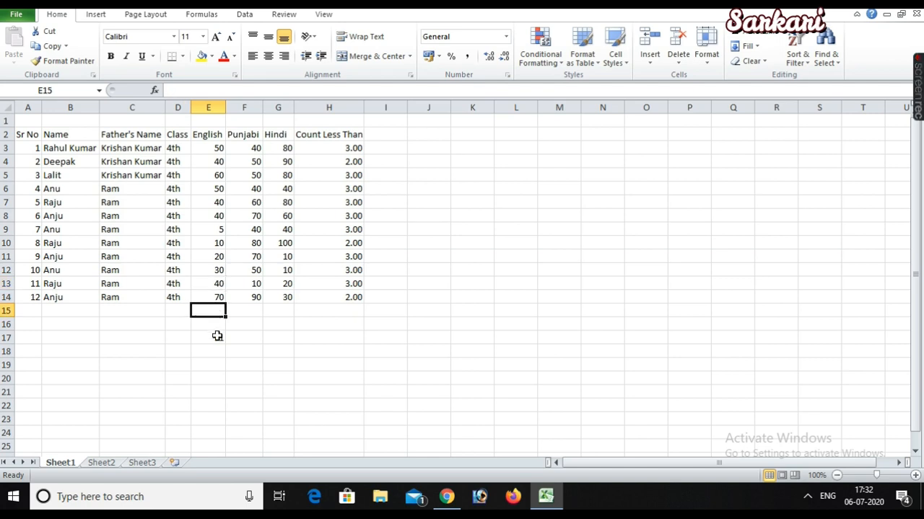
Change the E17 criterion to "<60", giving 10 English marks below 60.
left_click(217, 337)
key("F2")
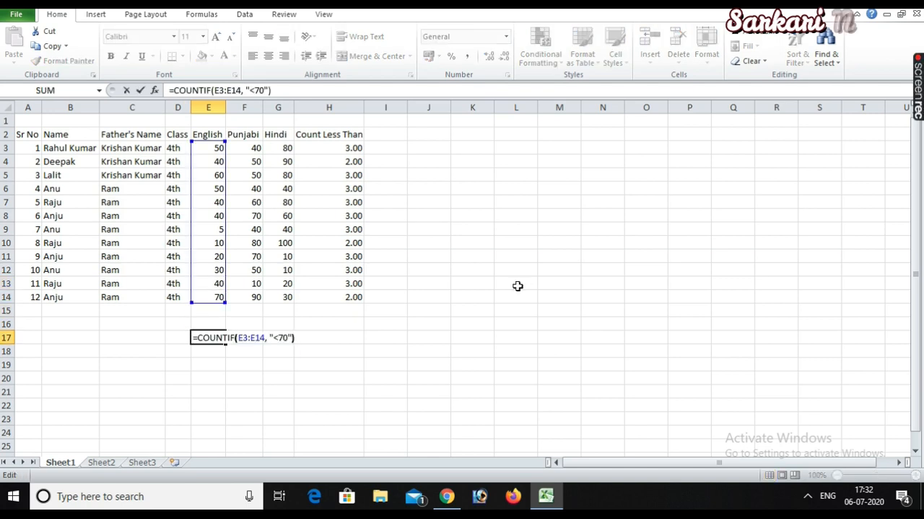
key("Left")
key("Left")
key("Left")
key("BackSpace")
type("6")
key("Return")
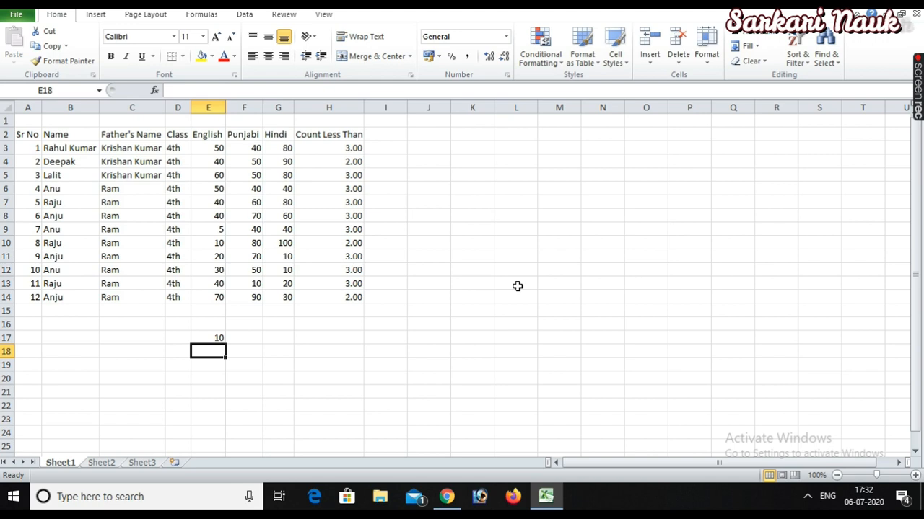
Copy the E17 formula into F17:G17, giving 7 for Punjabi and 6 for Hindi.
key("Up")
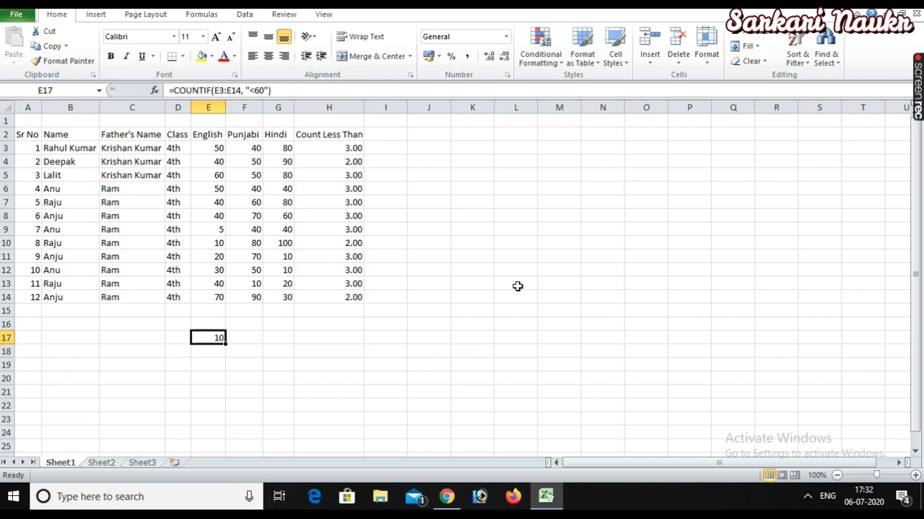
key("ctrl+c")
key("Right")
key("shift+Right")
key("Return")
Begin typing a COUNT formula in D19.
key("Down")
key("Down")
key("Left")
key("Left")
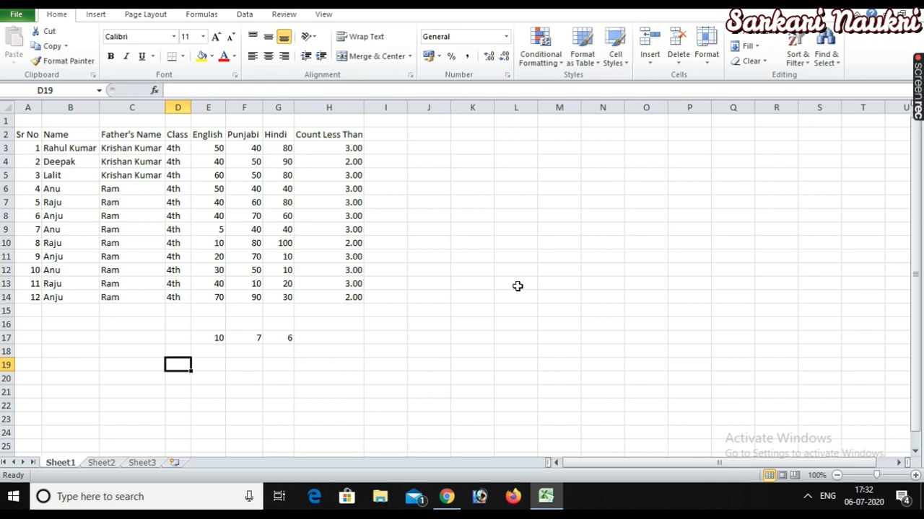
type("=coun t")
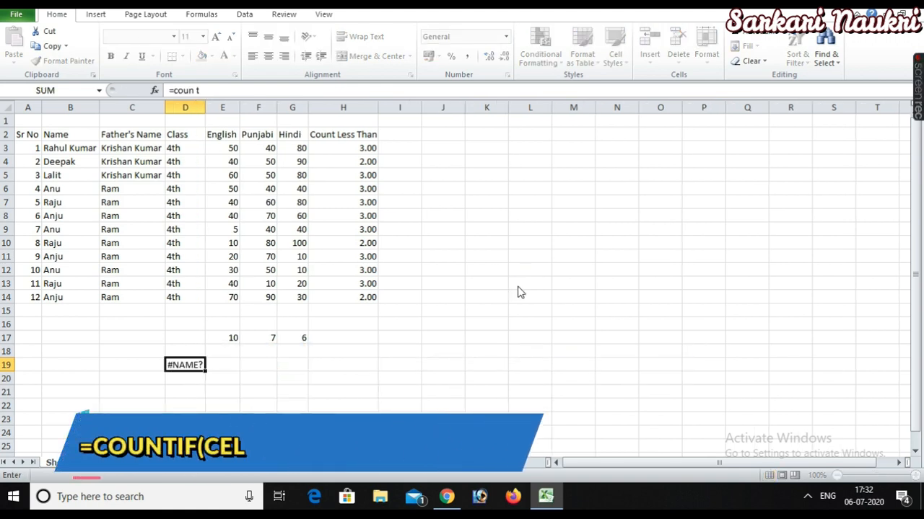
Enter =COUNTIF(E3:G14,"<60") in D19, counting 23 marks below 60 across all subjects.
key("Escape")
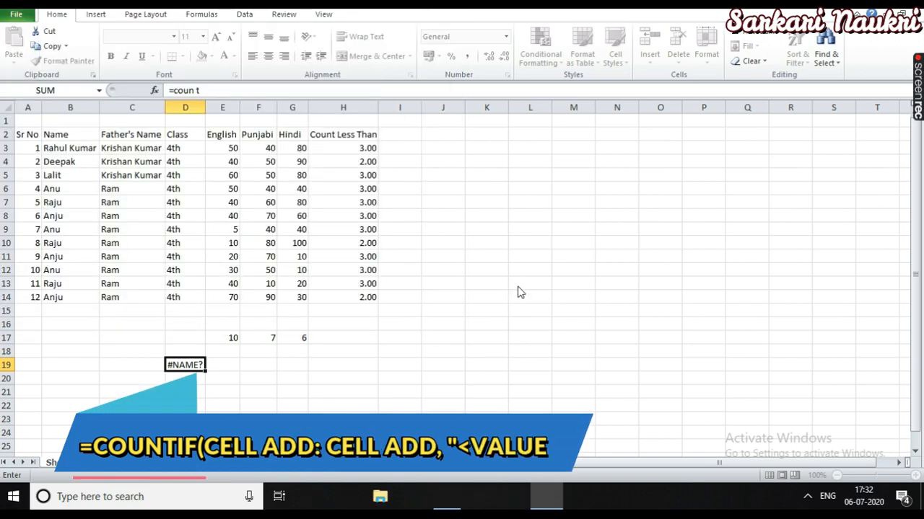
key("BackSpace")
key("BackSpace")
type("tif(")
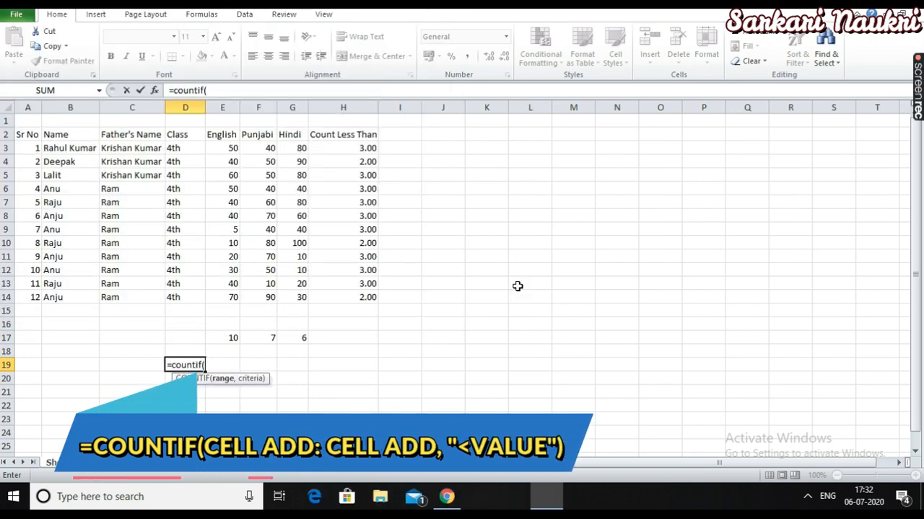
type("e3")
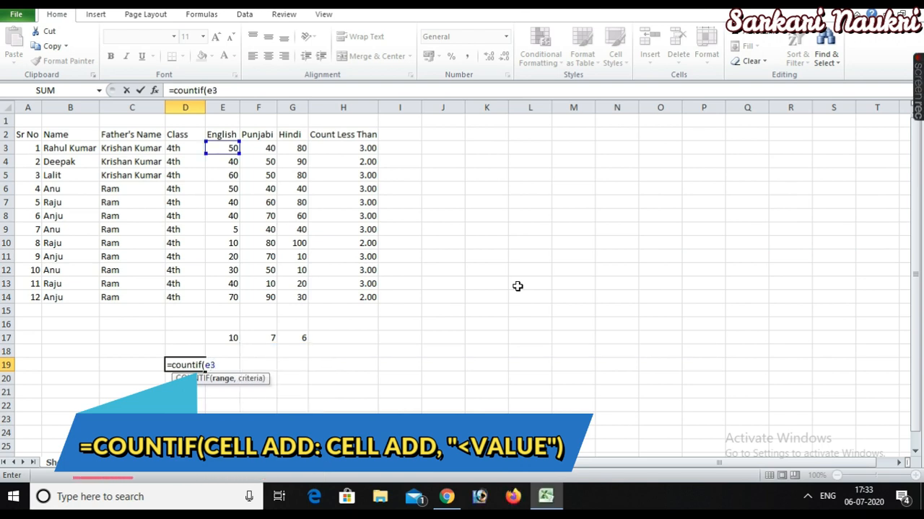
type(":g18")
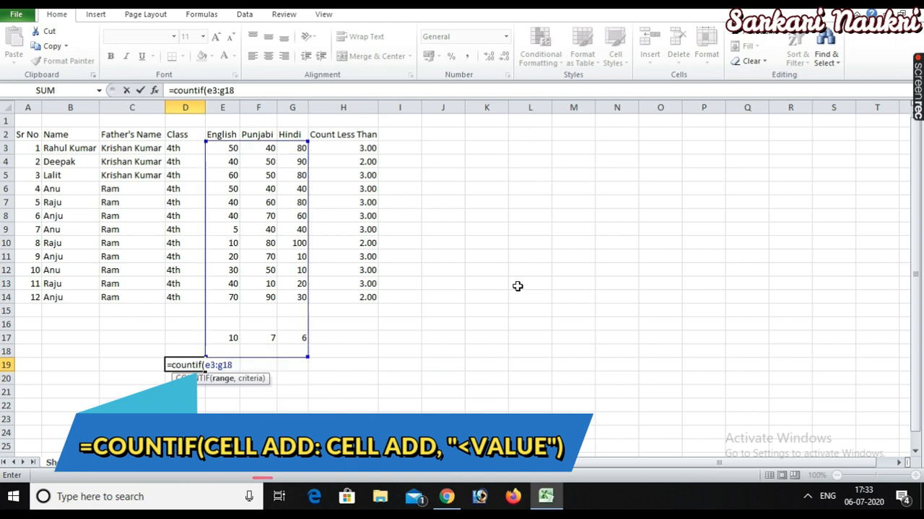
key("BackSpace")
key("BackSpace")
type("14")
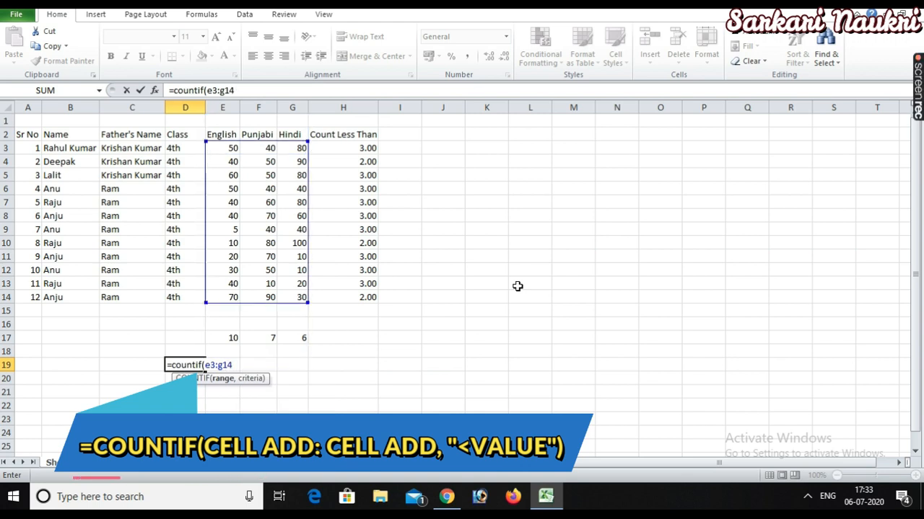
type(",")
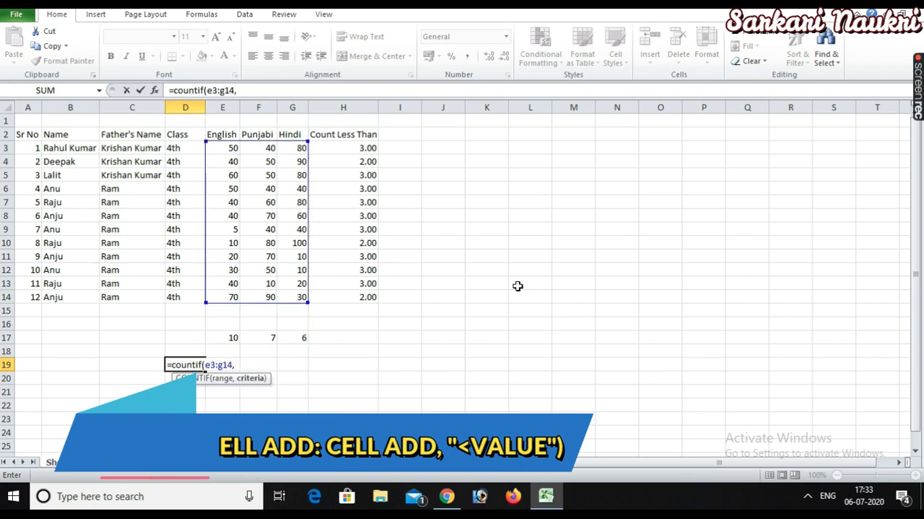
type(" \"<")
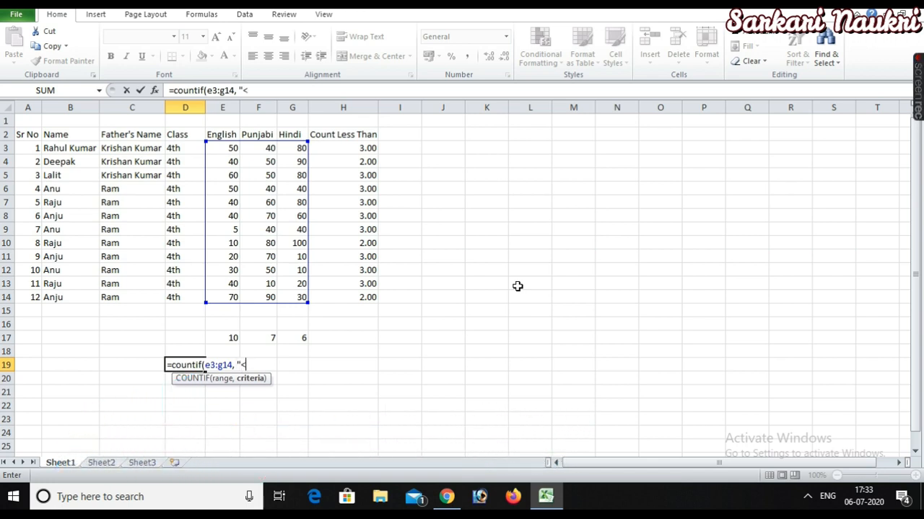
type("60\")")
key("Return")
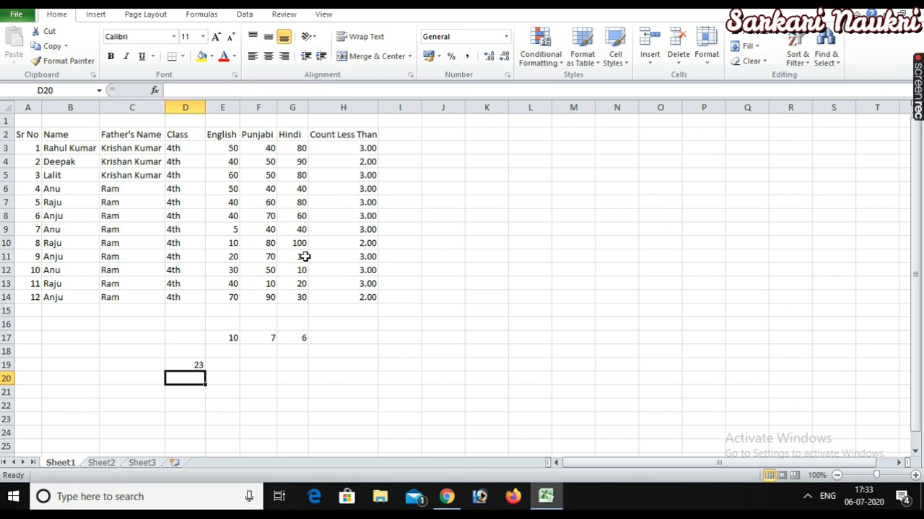
Type the syntax example =COUNTIF(Range, Cretaira) into C20.
left_click(117, 407)
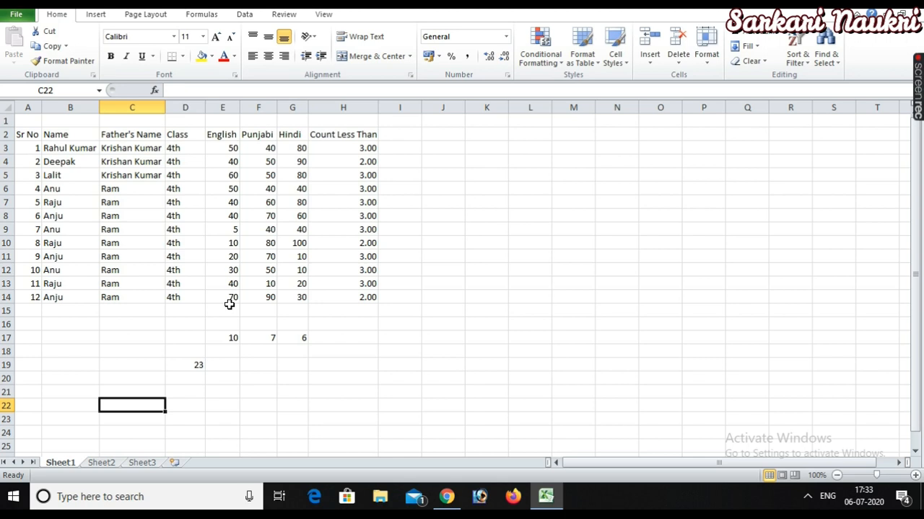
left_click(143, 381)
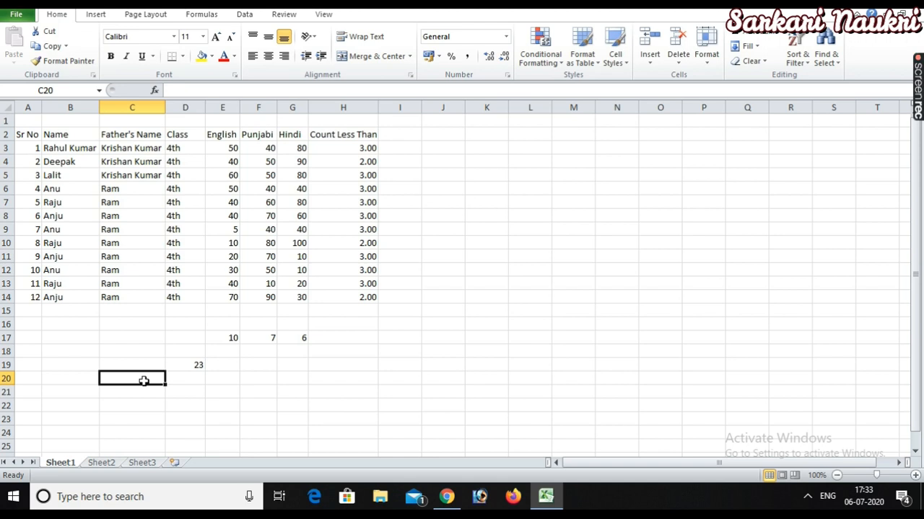
type("=cou")
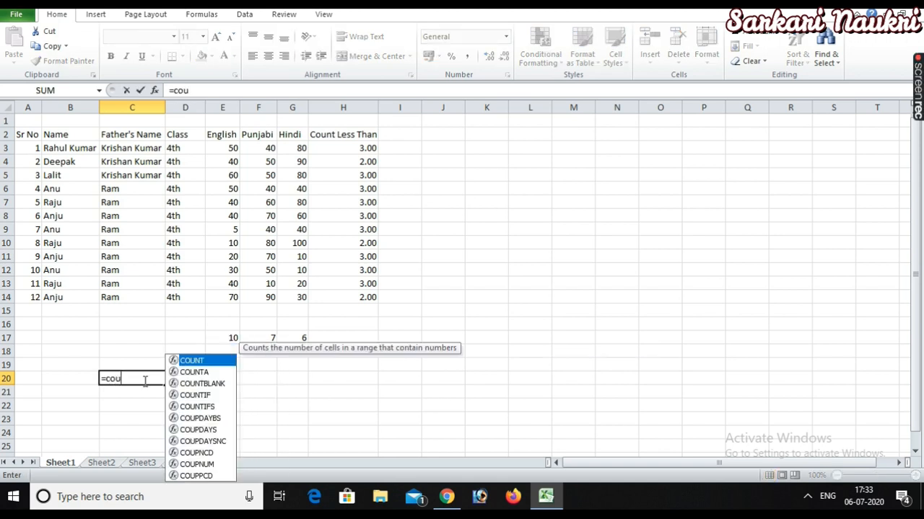
type("ntif")
key("Tab")
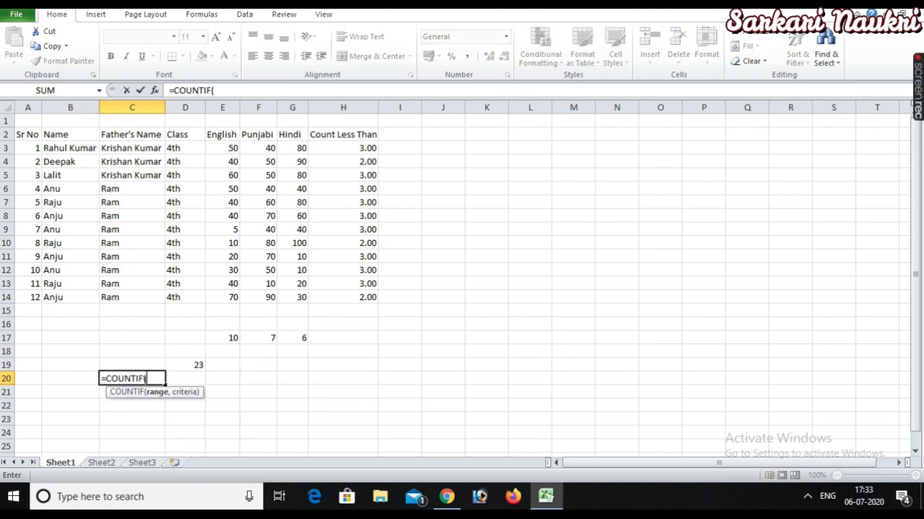
type("Cell")
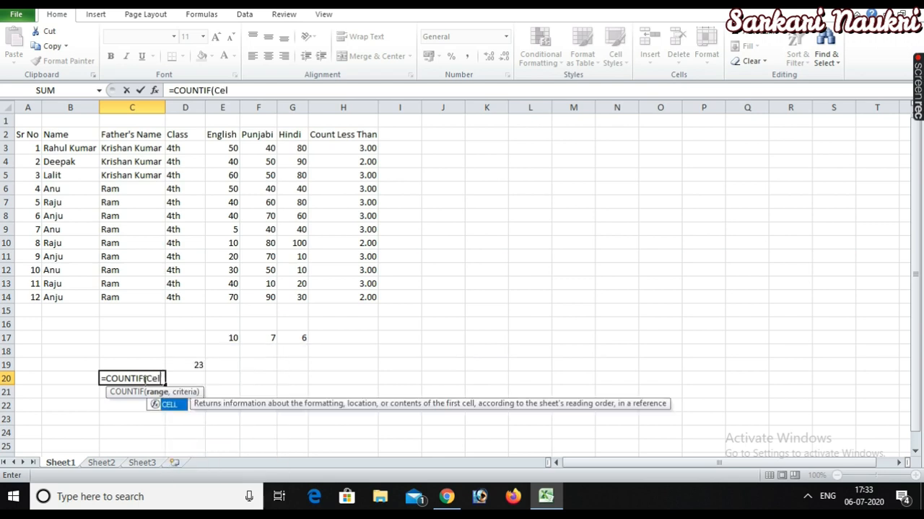
key("BackSpace")
key("BackSpace")
key("BackSpace")
key("BackSpace")
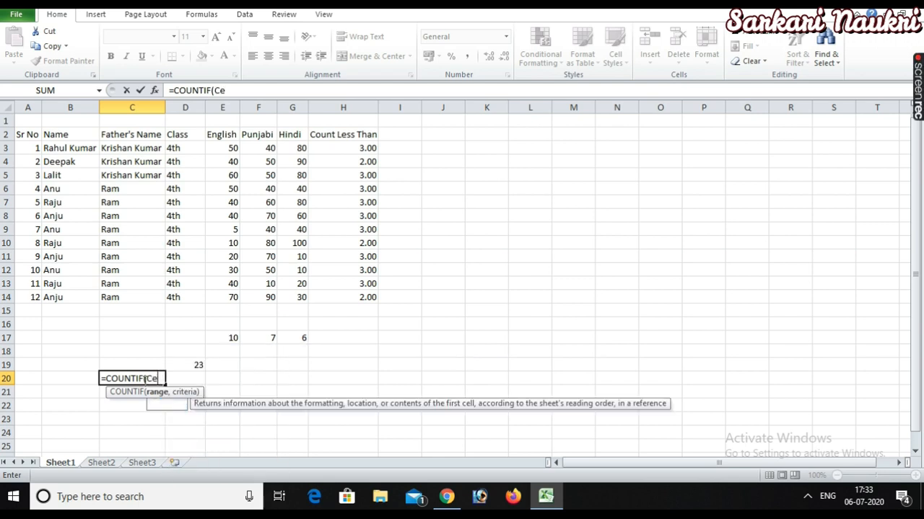
type("Ran")
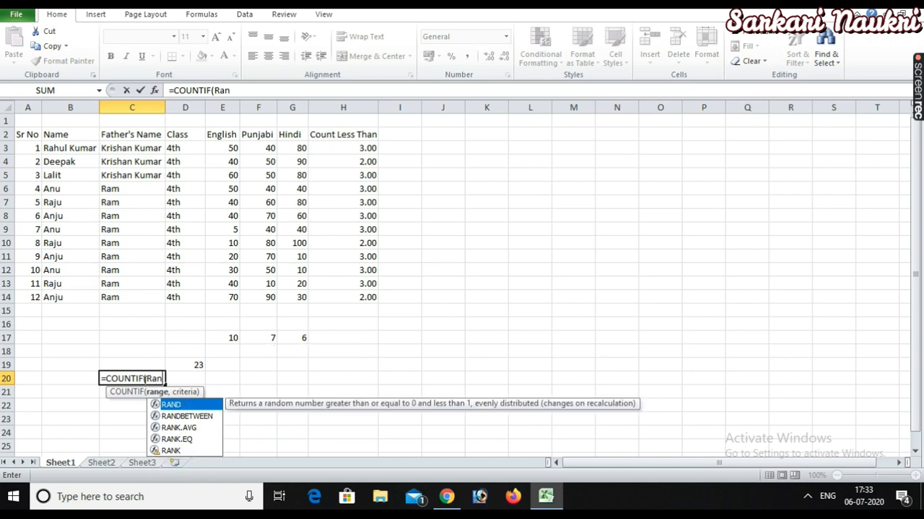
type("ge,")
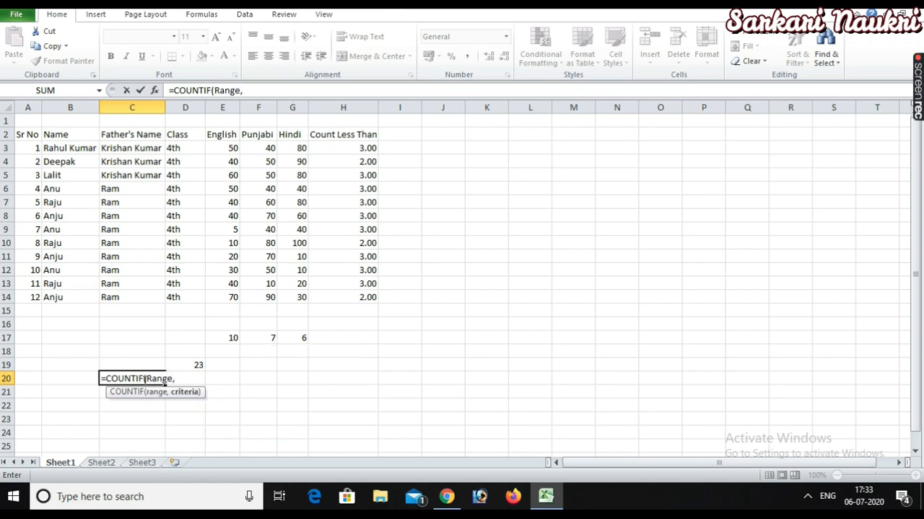
type(" C")
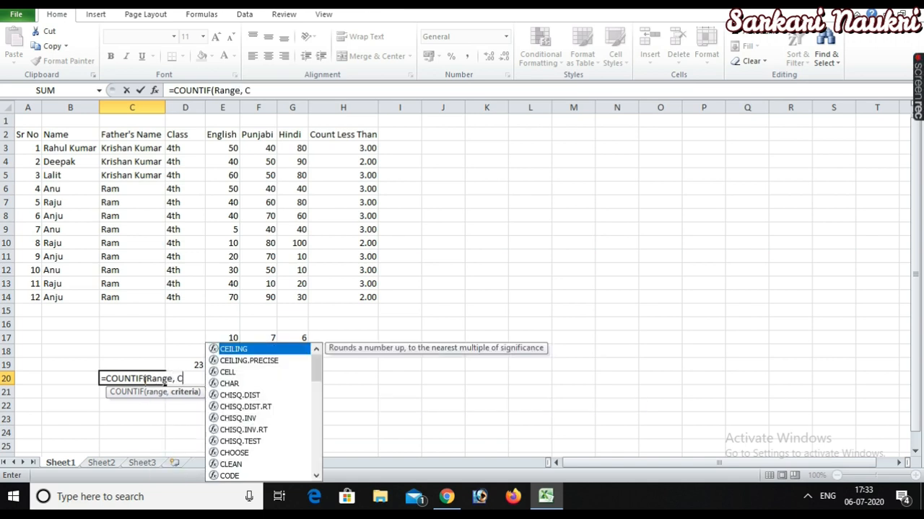
type("retaira)")
Wrap Cretaira in double quotes so the example shows a quoted criterion.
left_click(145, 381)
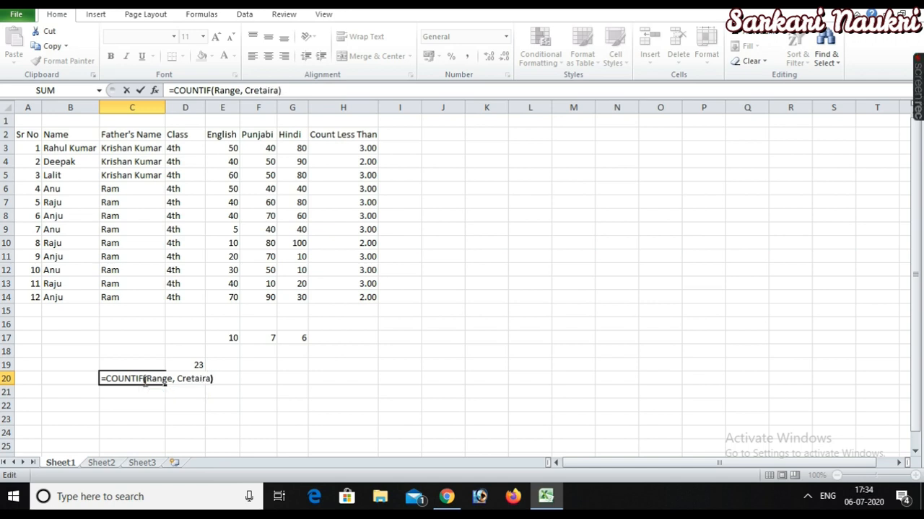
key("End")
key("Left")
type("\"")
key("Left")
key("Left")
key("Left")
key("Left")
key("Left")
key("Left")
key("Left")
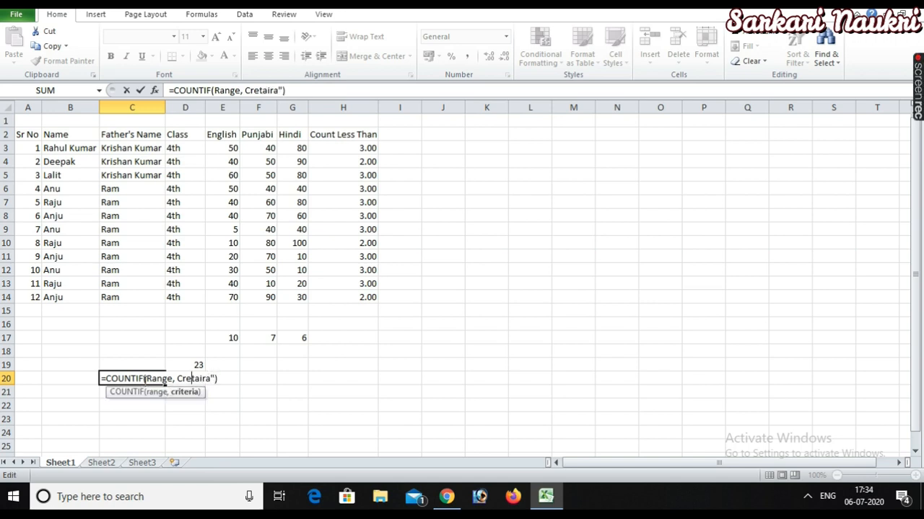
type("\"")
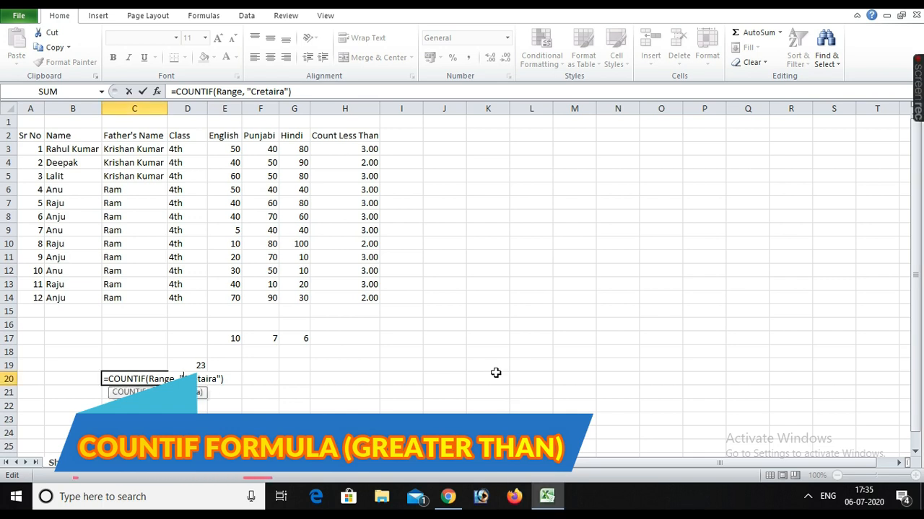
Discard the unfinished C20 example and clear the leftover totals below the table.
key("Escape")
key("Right")
Clear the old Count Less Than results in H3:H14.
key("Right")
key("Up")
key("Up")
key("Up")
key("Down")
key("Left")
key("Up")
key("shift+Down")
key("shift+Down")
key("shift+Down")
key("shift+Right")
key("shift+Right")
key("shift+Right")
key("shift+Right")
key("Delete")
key("Right")
key("Right")
key("Up")
Retitle the H2 heading to 'Count Greater Than'.
key("Up")
key("Up")
key("Up")
key("Up")
key("Up")
key("Up")
key("Up")
key("Up")
key("Up")
key("Up")
key("Up")
key("Up")
key("Up")
key("Right")
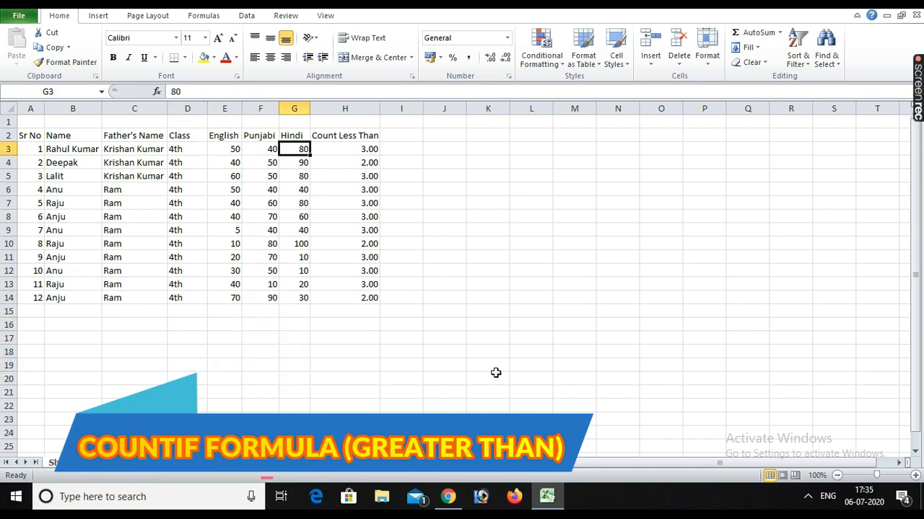
key("Right")
key("shift+Down")
key("shift+Down")
key("shift+Down")
key("shift+Down")
key("shift+Down")
key("shift+Down")
key("shift+Down")
key("shift+Down")
key("shift+Down")
key("shift+Down")
key("shift+Down")
key("Delete")
key("Up")
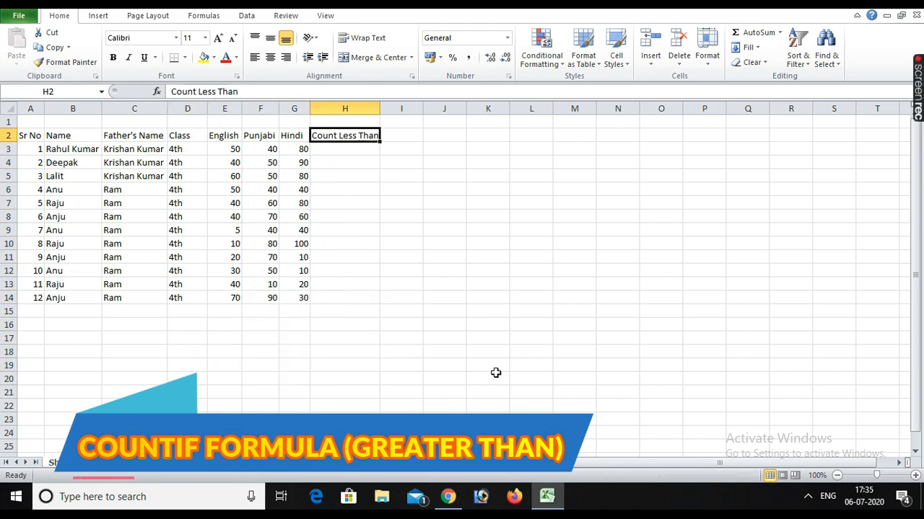
key("F2")
key("Left")
key("Left")
key("Left")
key("Left")
key("Left")
key("Left")
key("Right")
key("shift+Left")
key("shift+Left")
key("shift+Left")
key("shift+Left")
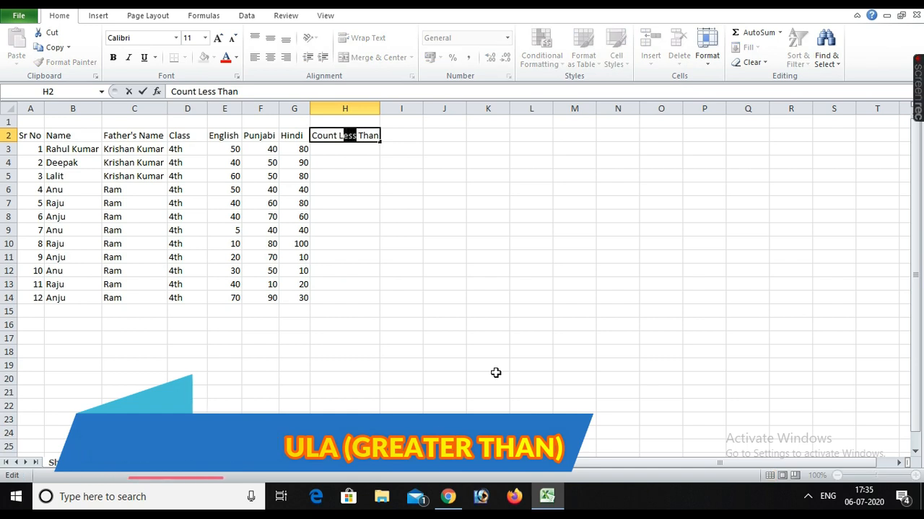
type("Greater")
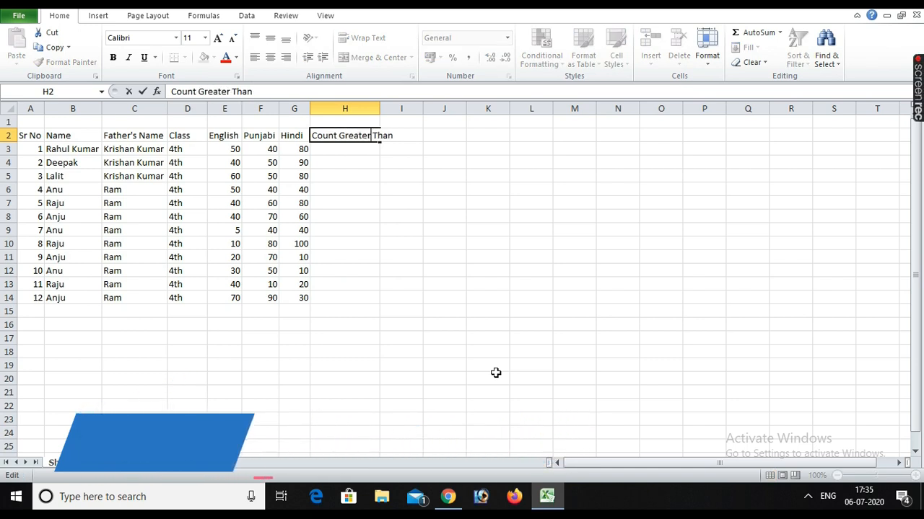
key("Return")
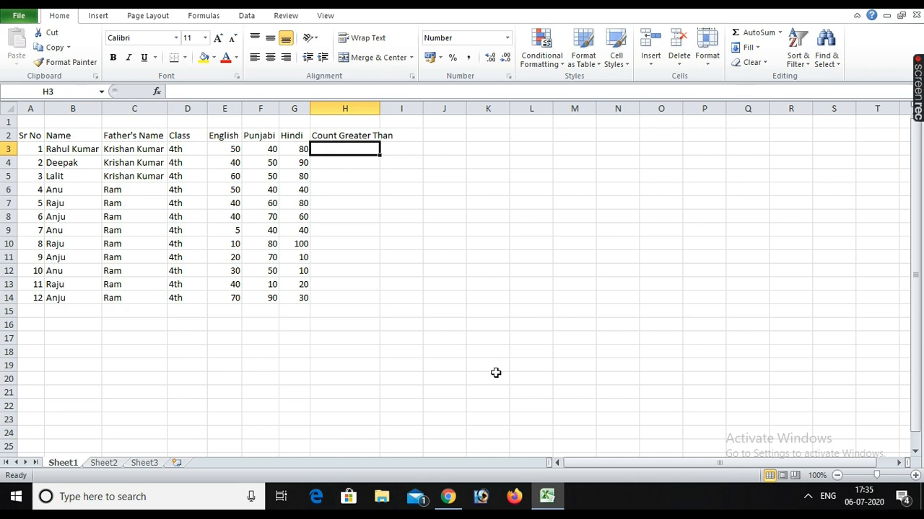
Enter =COUNTIF(E3:G3,">40") in H3 to count the first student's marks above 40.
type("=co")
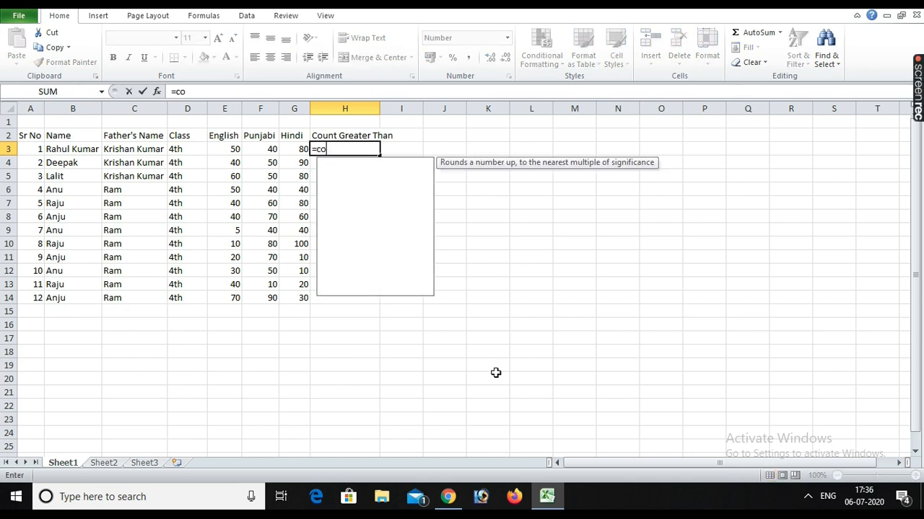
type("untif")
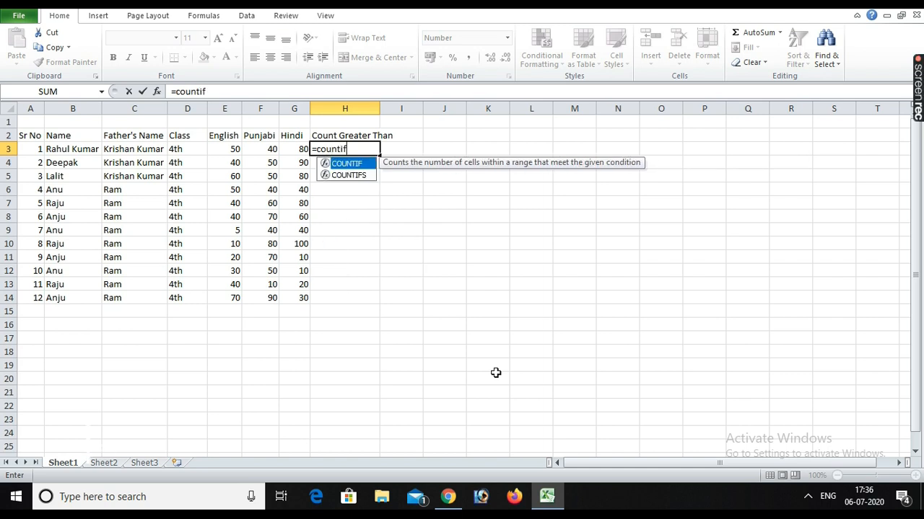
key("Tab")
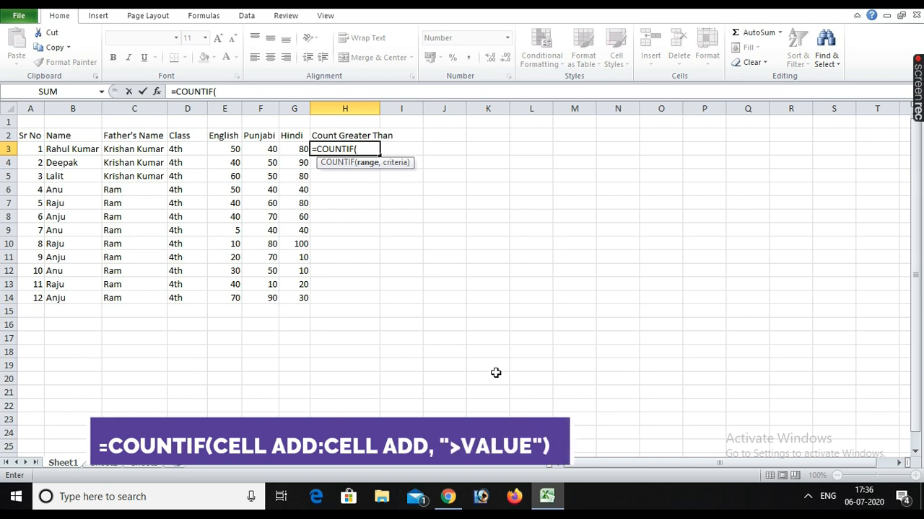
type("e3:g3,")
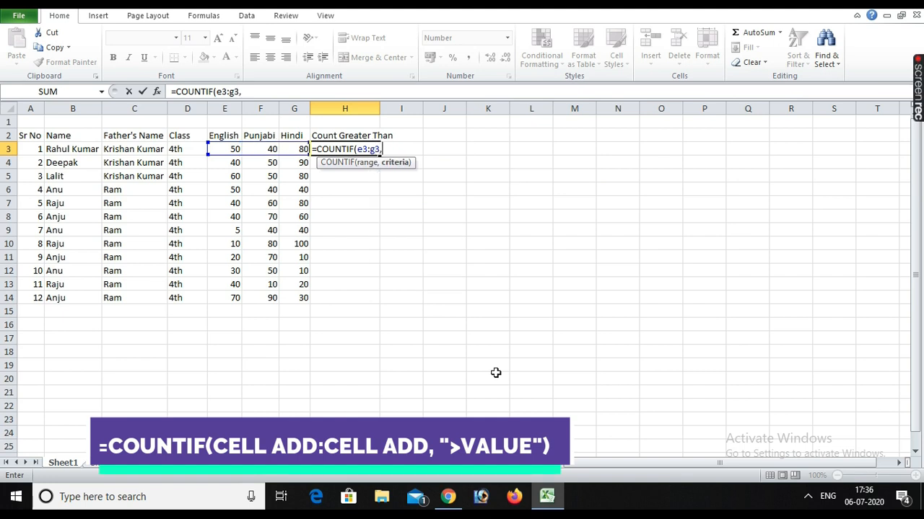
type(" \">40")
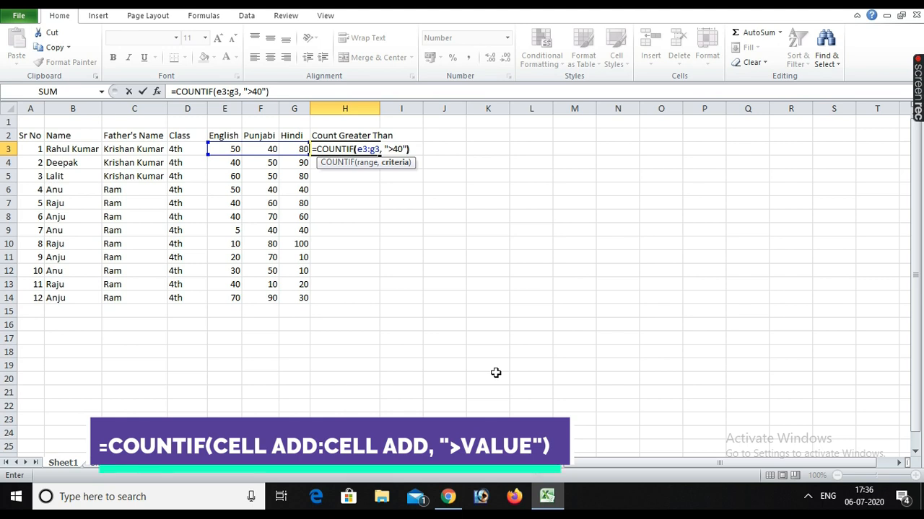
key("Return")
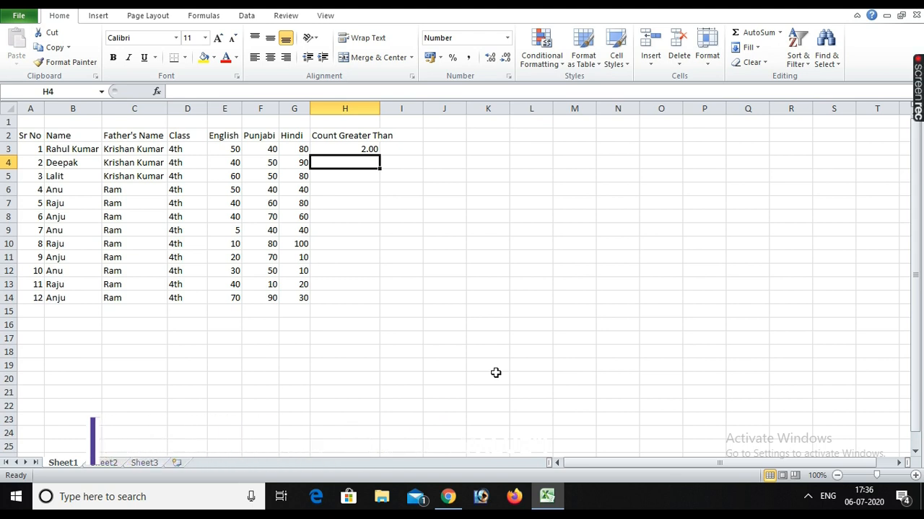
Copy the above-40 COUNTIF from H3 into H4:H14.
key("Up")
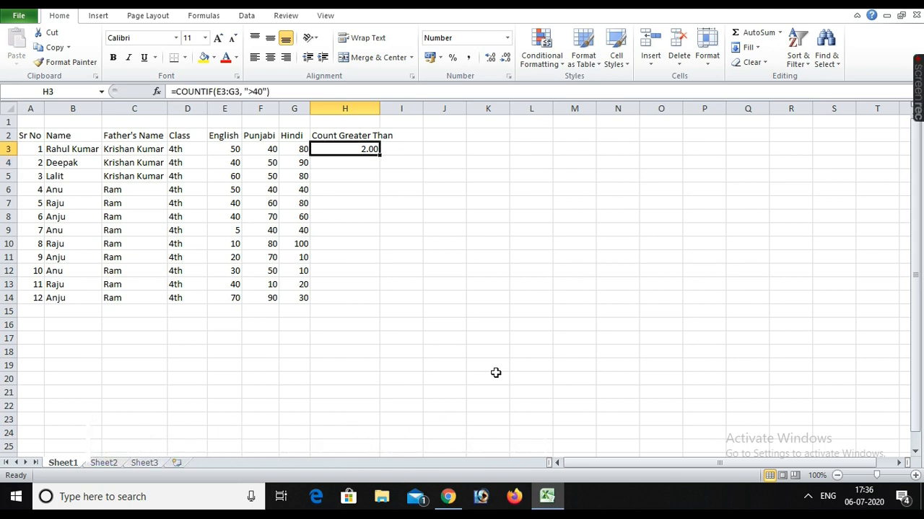
key("ctrl+c")
key("Down")
key("shift+Down")
key("shift+Down")
key("shift+Down")
key("shift+Down")
key("shift+Down")
key("shift+Down")
key("shift+Down")
key("shift+Down")
key("shift+Down")
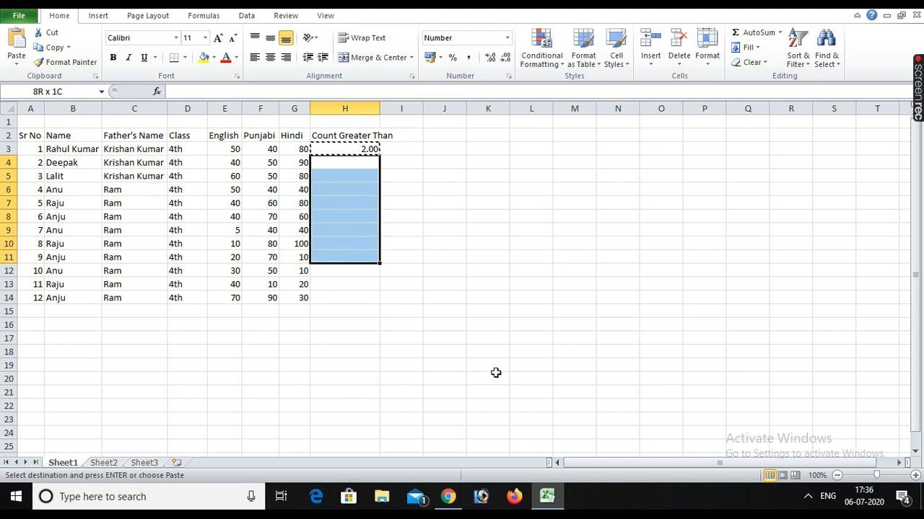
key("shift+Down")
key("Return")
key("Down")
key("Down")
key("Down")
key("Down")
key("Down")
key("Down")
key("Down")
key("Down")
key("Down")
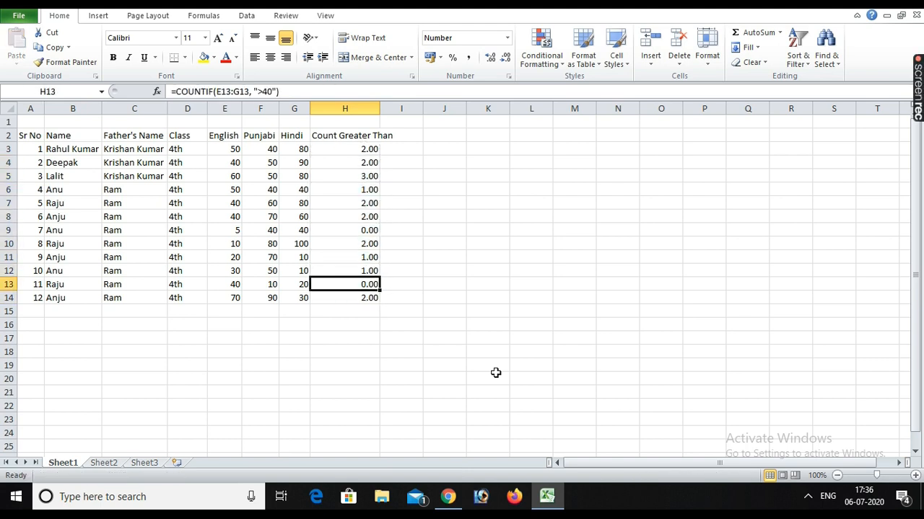
Compare the copied counts with the marks in rows 13 and 14.
key("Left")
key("Left")
key("Right")
key("Right")
key("Right")
key("Left")
key("Up")
key("Up")
key("Up")
key("Up")
key("Up")
key("Up")
key("Up")
key("Up")
key("Up")
key("Up")
key("Down")
key("Down")
key("Down")
key("Down")
key("Down")
key("Down")
key("Down")
key("Down")
key("Down")
key("Down")
key("Down")
key("Left")
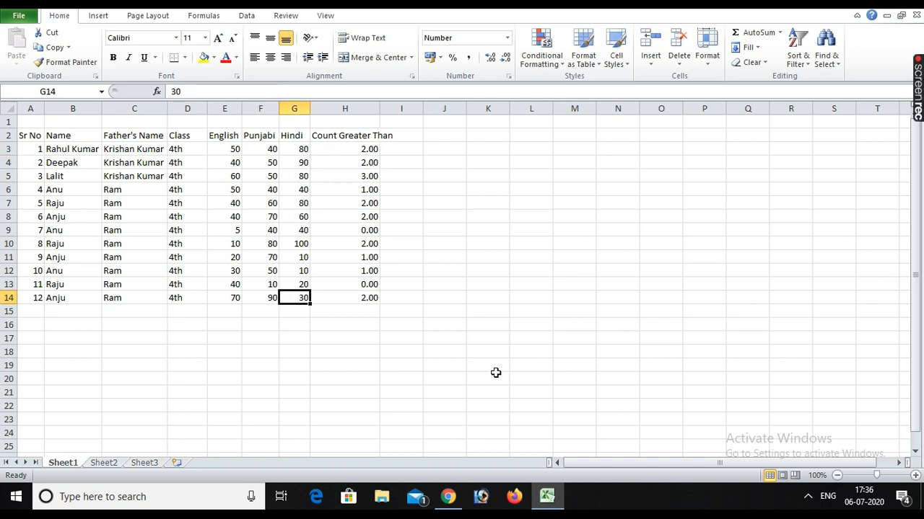
key("Left")
key("Down")
key("Down")
key("Left")
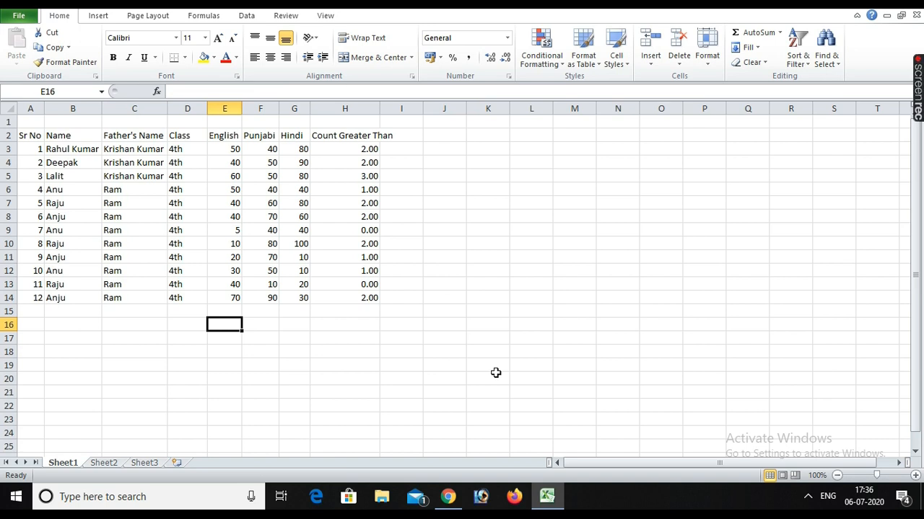
Enter =COUNTIF(E3:E14, ">30") in E16 to count English marks above 30, giving 8.
type("=count")
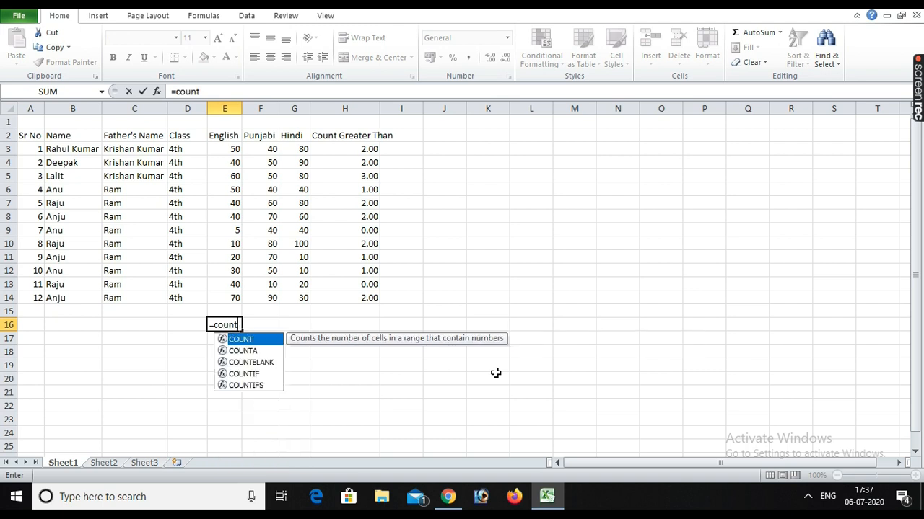
type("if")
key("Tab")
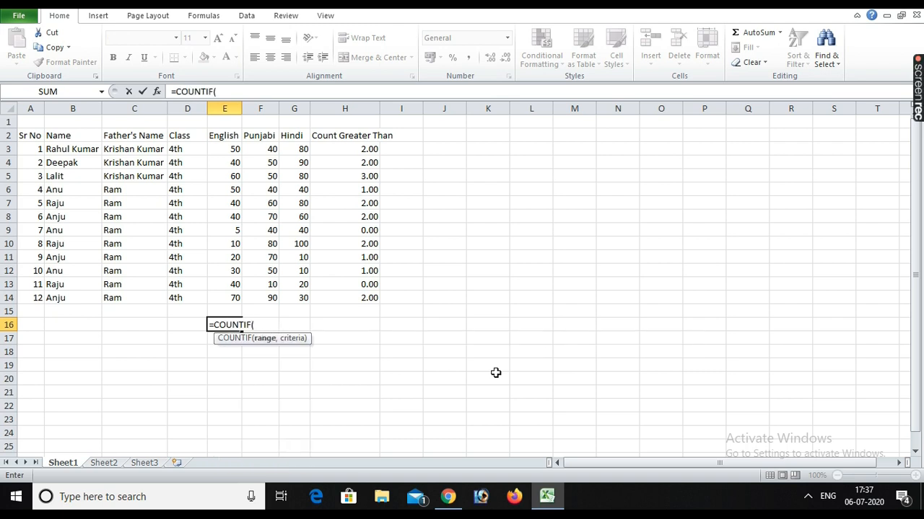
type("e3:e1")
type("4)")
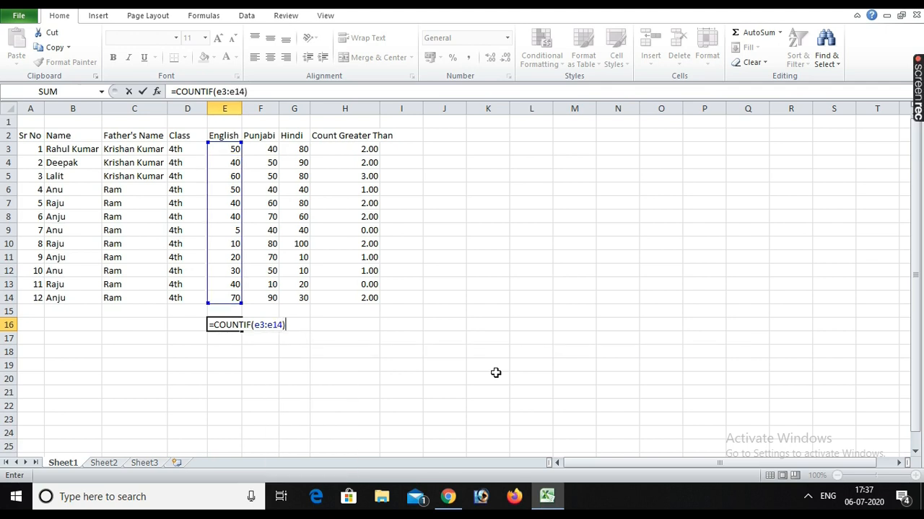
key("BackSpace")
type(",")
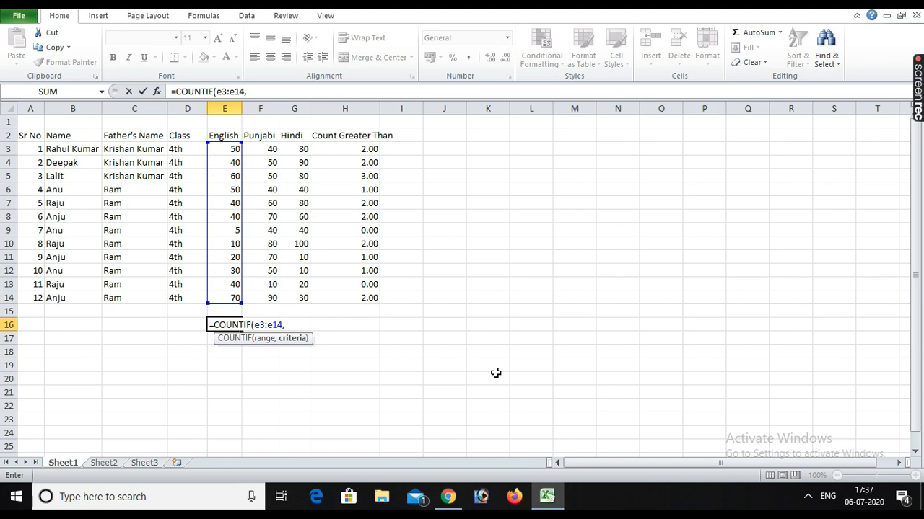
type(" \">30\"")
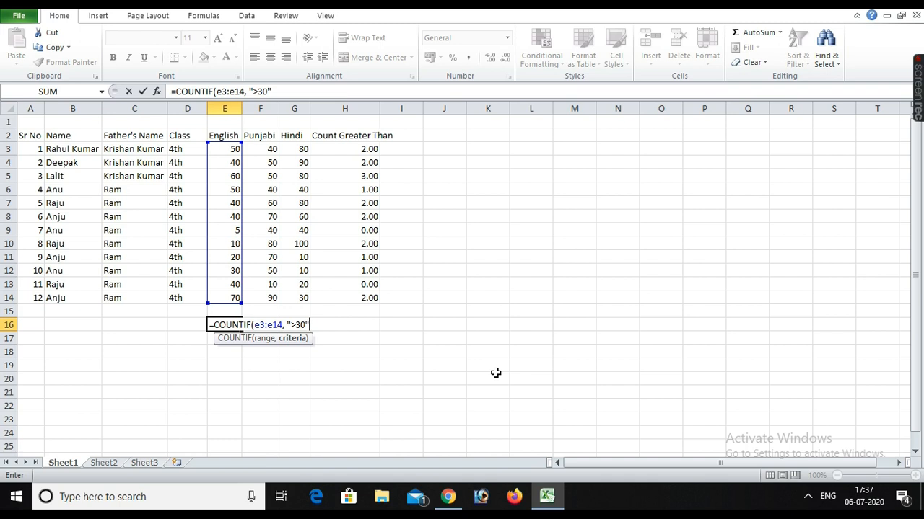
type(")")
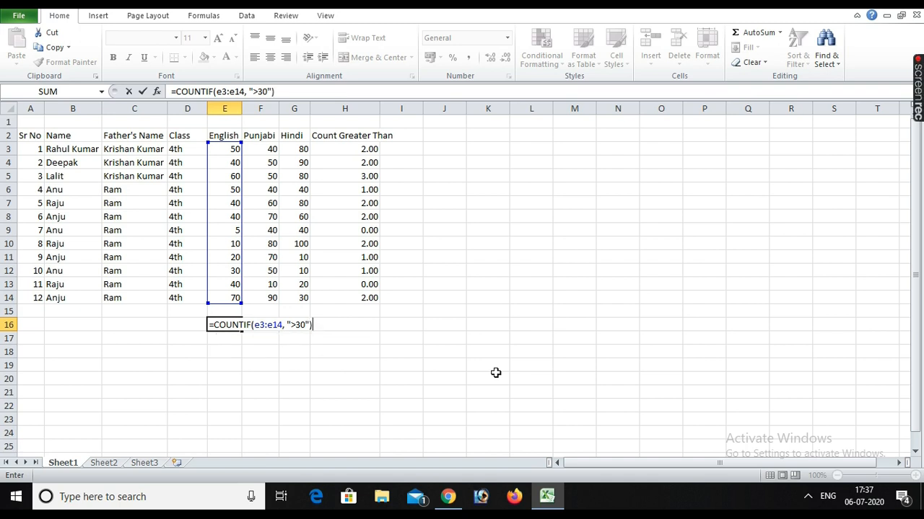
key("Return")
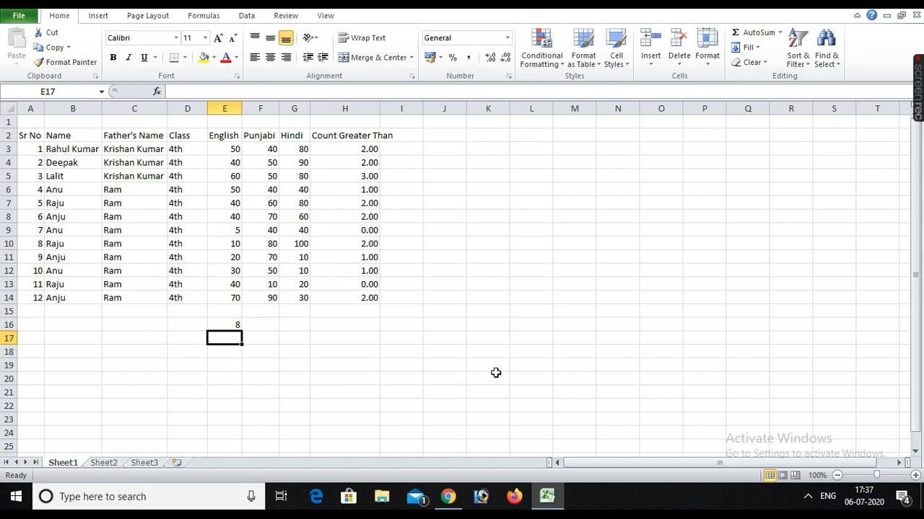
Copy the count formula into F16 and G16 for Punjabi and Hindi, giving 11 and 8.
key("Up")
key("ctrl+c")
key("Right")
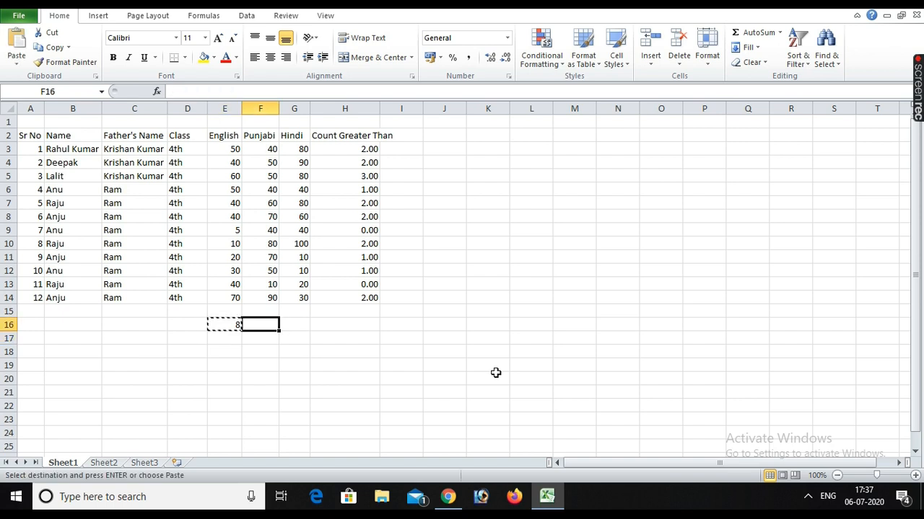
key("Return")
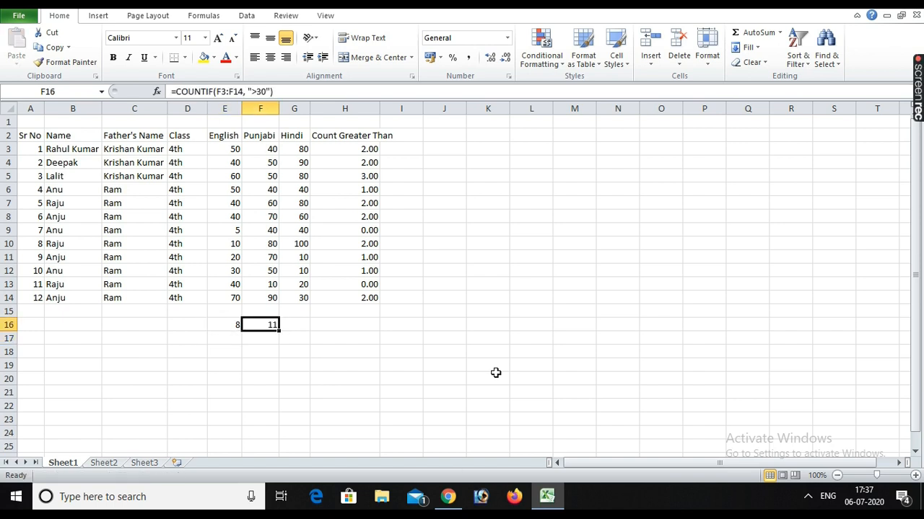
key("ctrl+c")
key("Right")
key("Return")
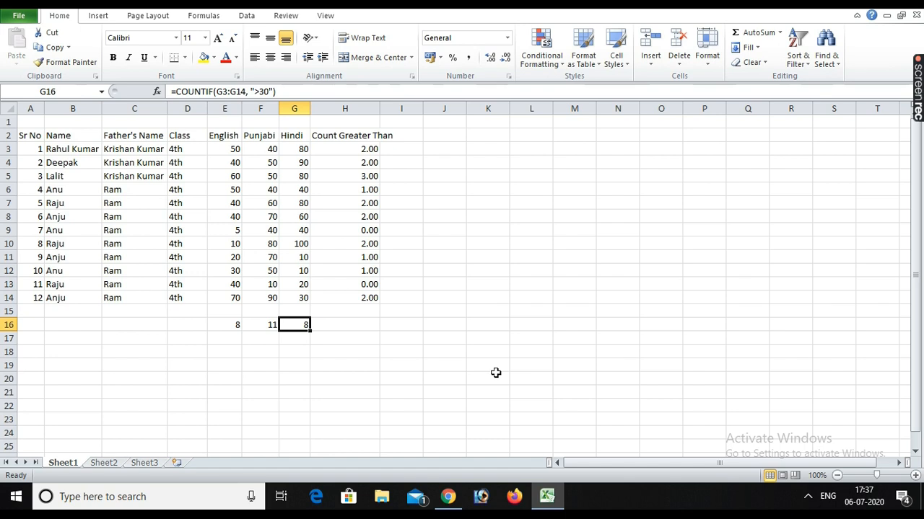
key("Down")
key("Down")
key("Left")
key("Left")
key("Left")
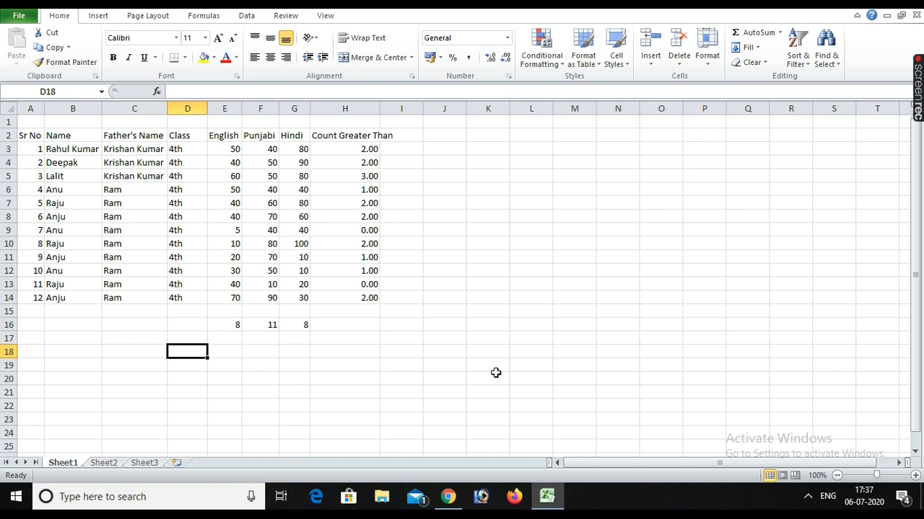
Enter =COUNTIF(E3:G14, ">40") in D18, returning 18 marks above 40 across all subjects.
type("=countif")
key("Tab")
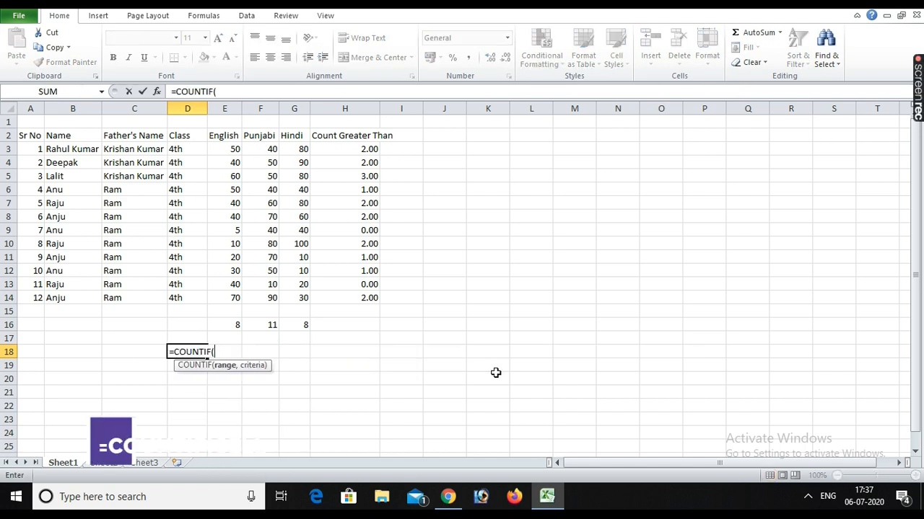
type("E")
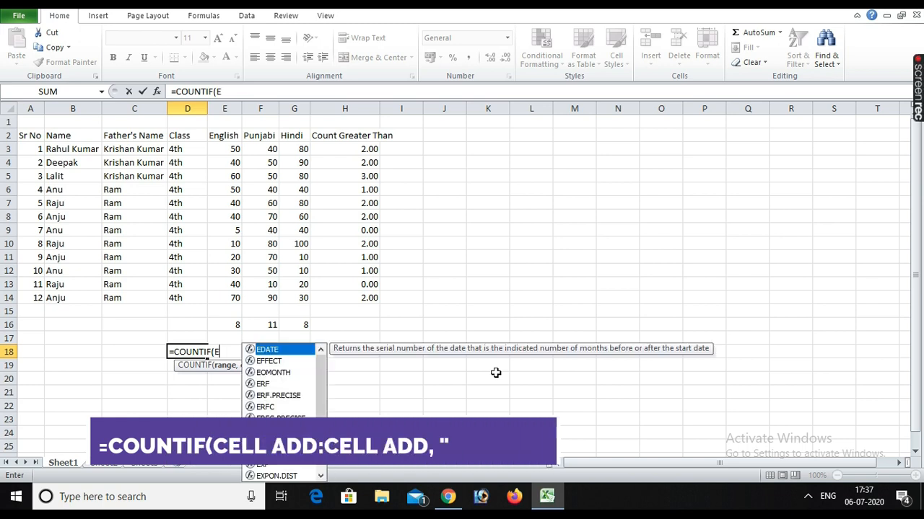
type("3:g14")
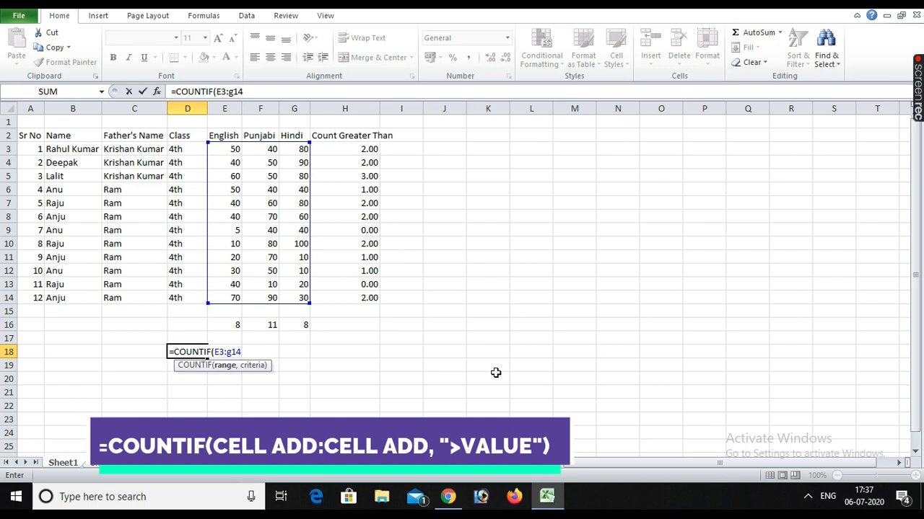
type(",")
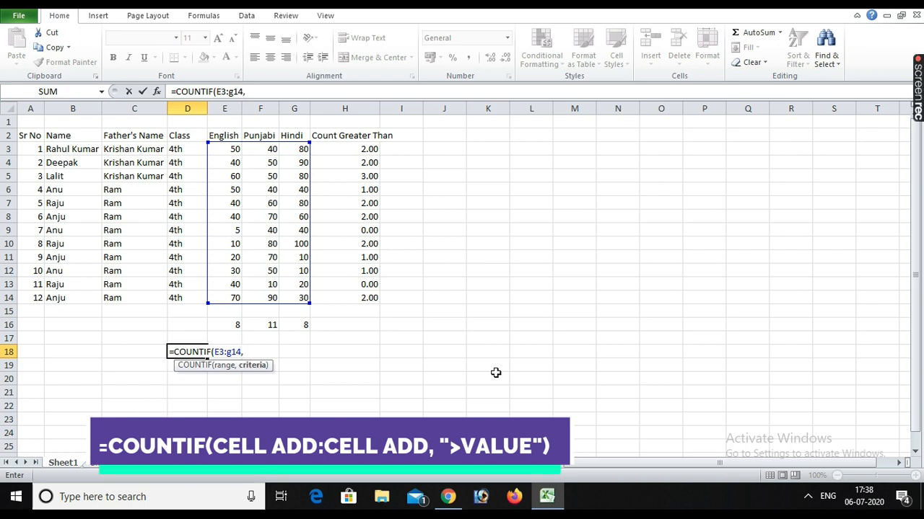
type(" \">40")
type("\")")
key("Return")
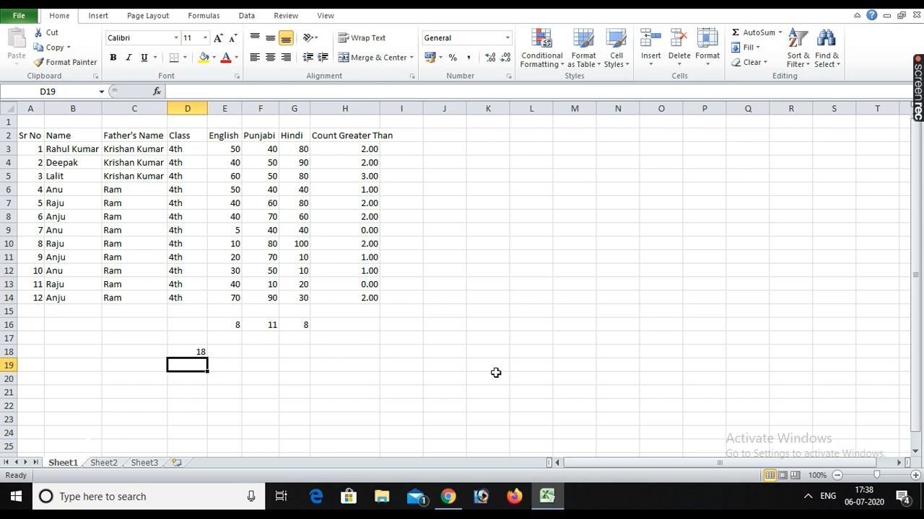
key("Left")
key("Left")
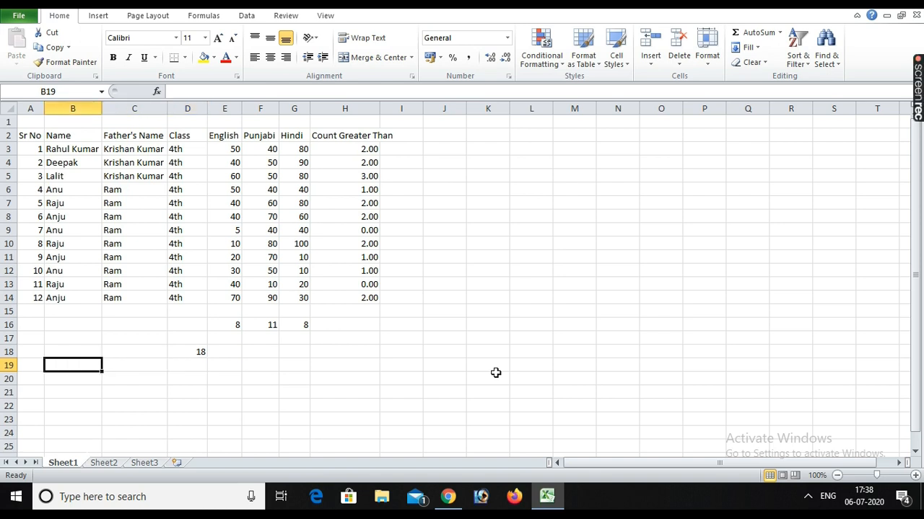
Type the sample formula =COUNTIF(Range, "Criteria") into B19.
type("=cou")
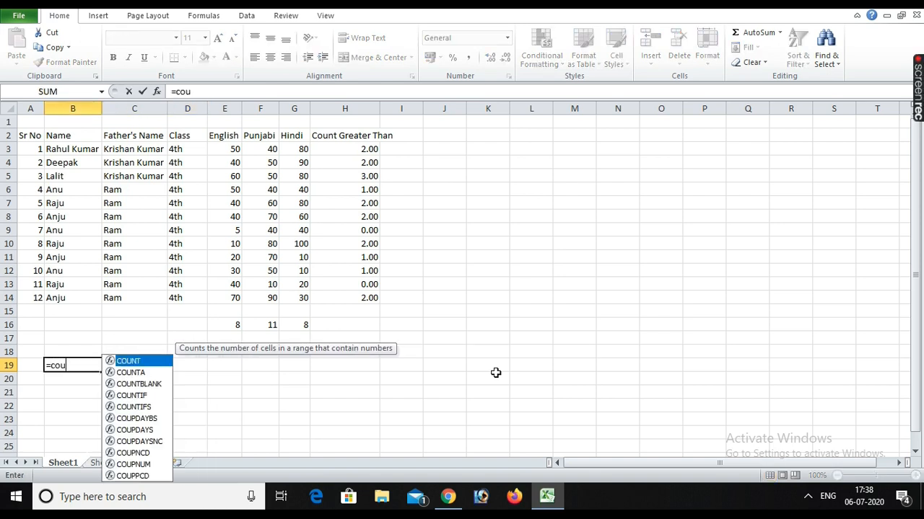
type("ntif")
key("Tab")
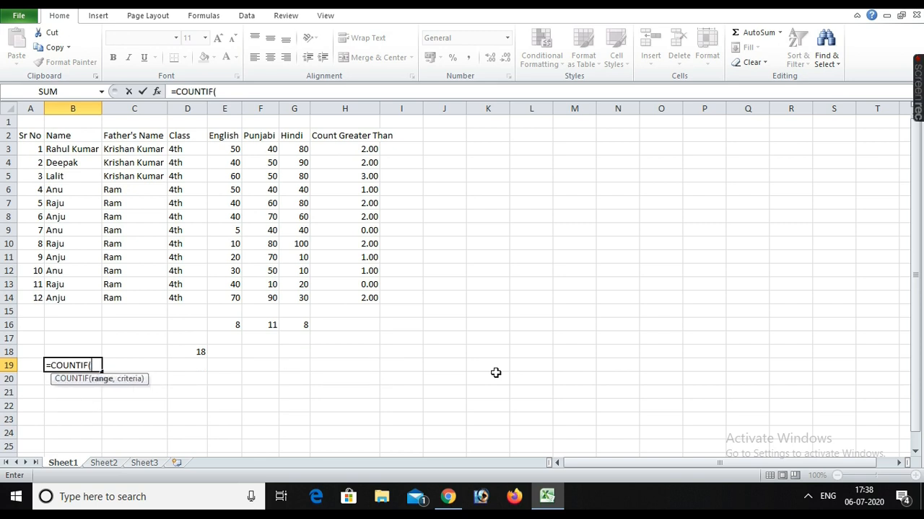
type("A")
key("BackSpace")
type("Ran")
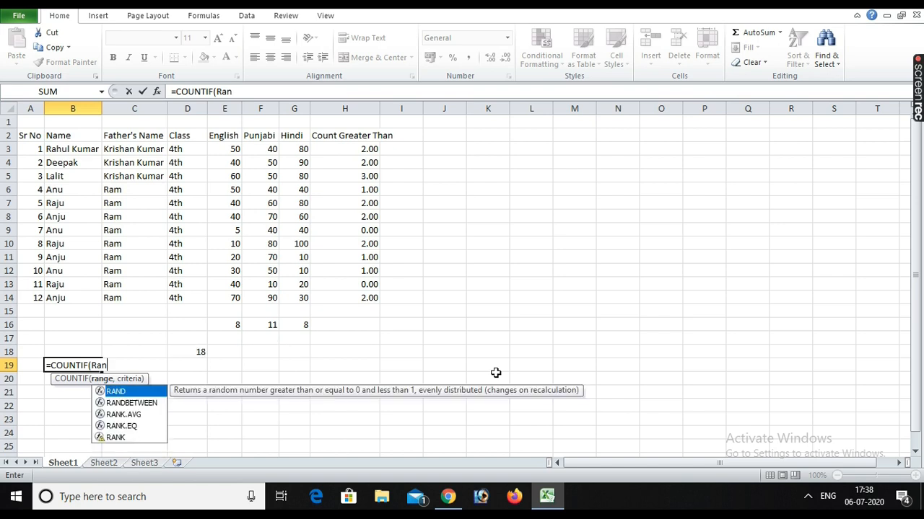
type("ge, ")
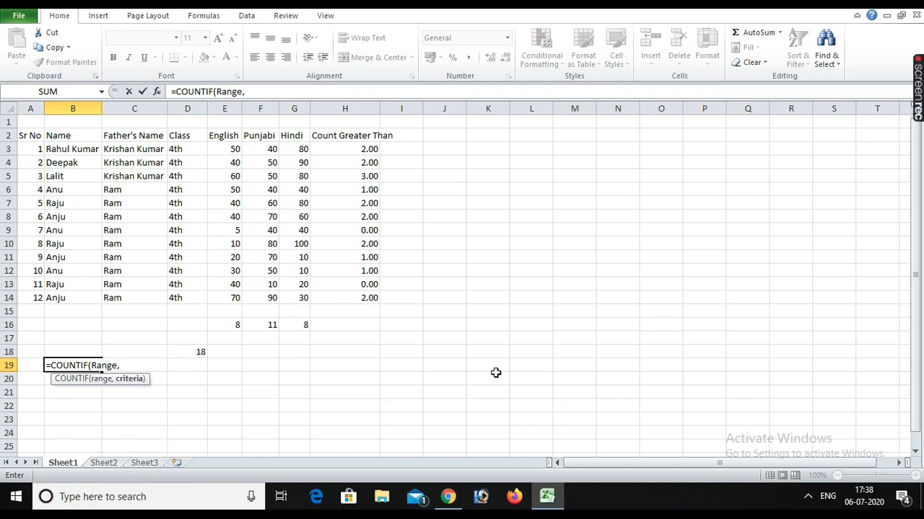
type("\"C")
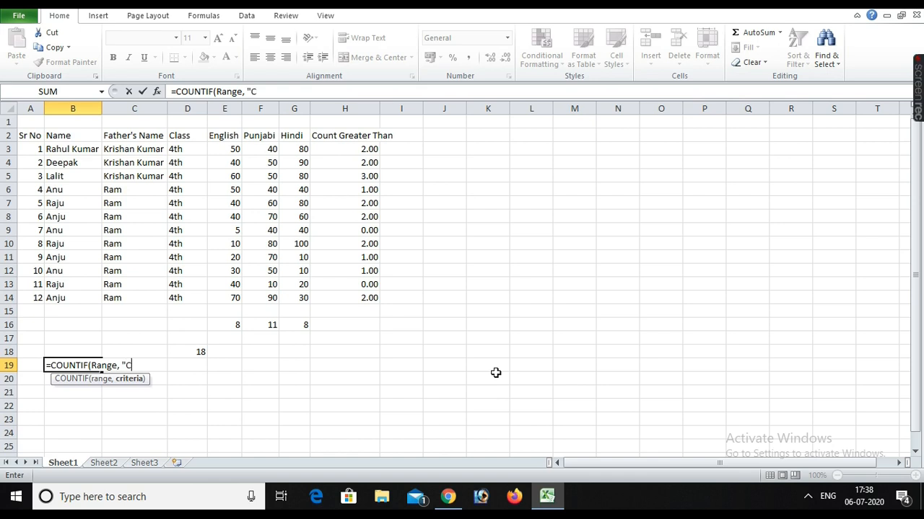
type("retar")
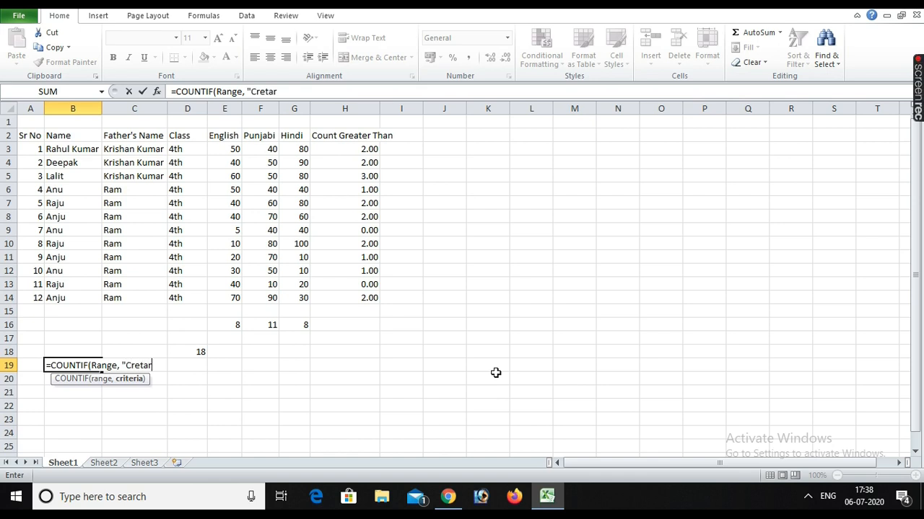
key("BackSpace")
key("BackSpace")
key("BackSpace")
key("BackSpace")
type("iteria")
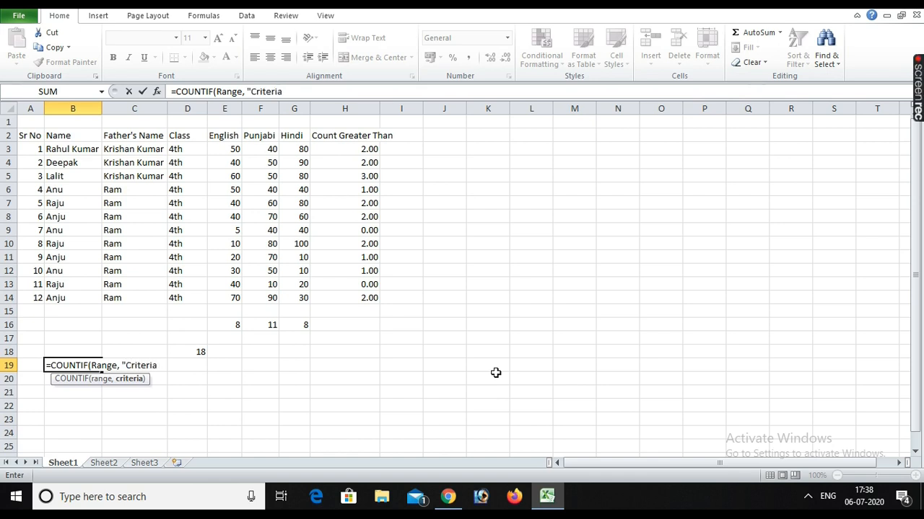
type("\"")
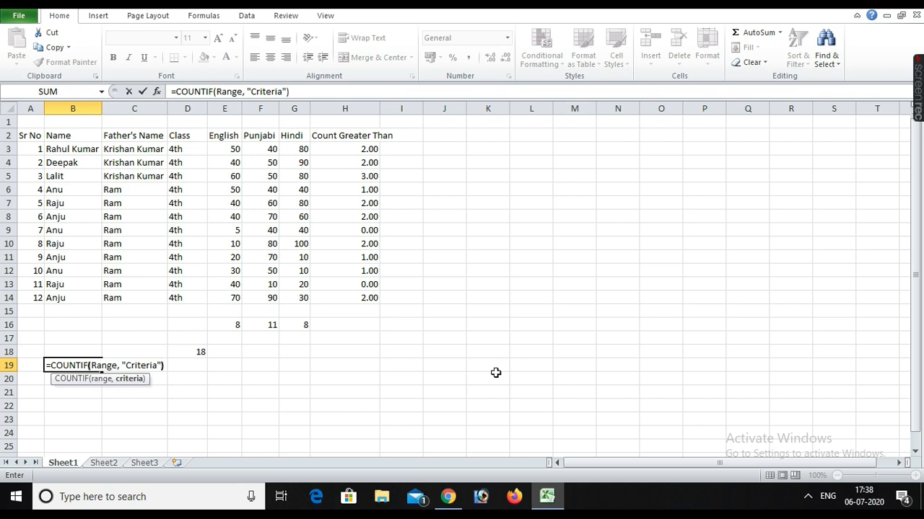
type(")")
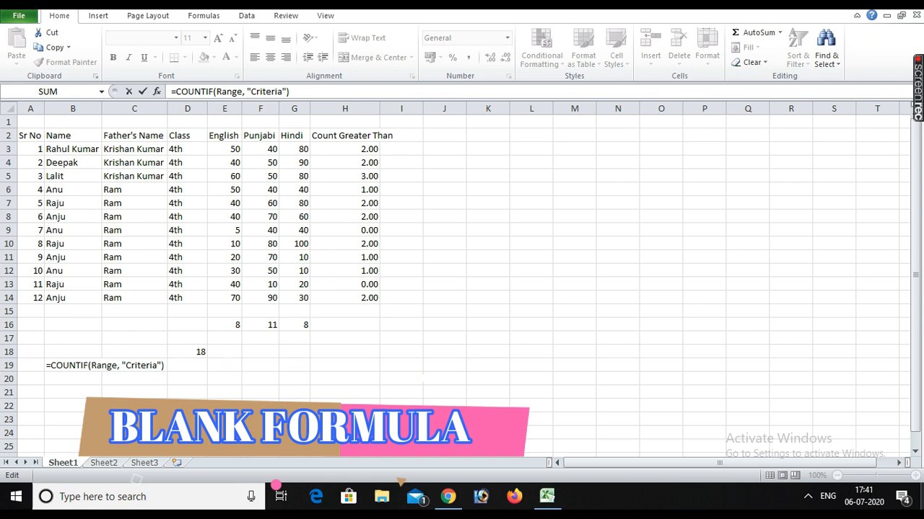
Confirm the B19 template, then clear the example counts and formulas below the table.
left_click(383, 346)
key("Return")
key("Up")
key("shift+Right")
key("shift+Right")
key("shift+Right")
key("shift+Right")
key("shift+Up")
key("shift+Up")
key("shift+Up")
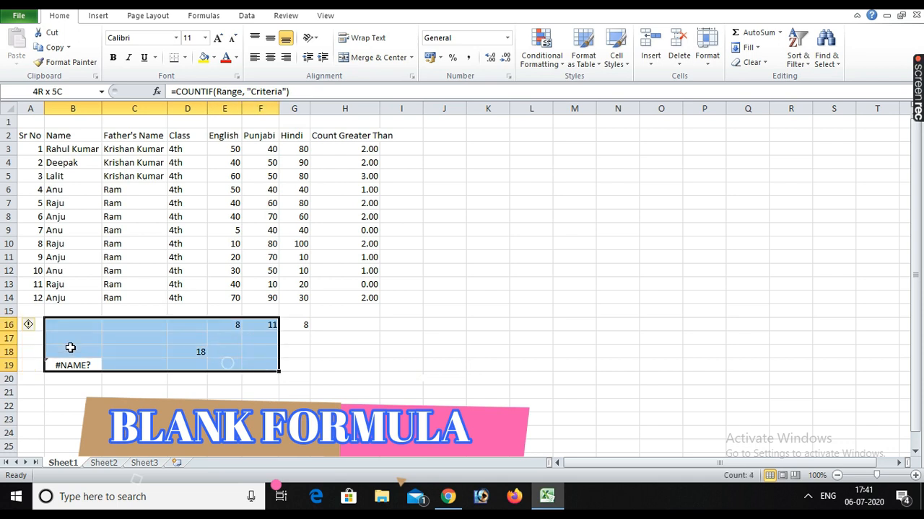
key("Delete")
key("Right")
key("Right")
key("Right")
key("Up")
key("Up")
key("Right")
key("Right")
key("Right")
key("Left")
key("Up")
key("Delete")
Clear the Count Greater Than values in column H down from row 3.
key("Right")
key("Up")
key("shift+Up")
key("shift+Up")
key("shift+Up")
key("shift+Up")
key("shift+Up")
key("shift+Up")
key("shift+Up")
key("shift+Up")
key("shift+Up")
key("shift+Up")
key("shift+Up")
key("shift+Up")
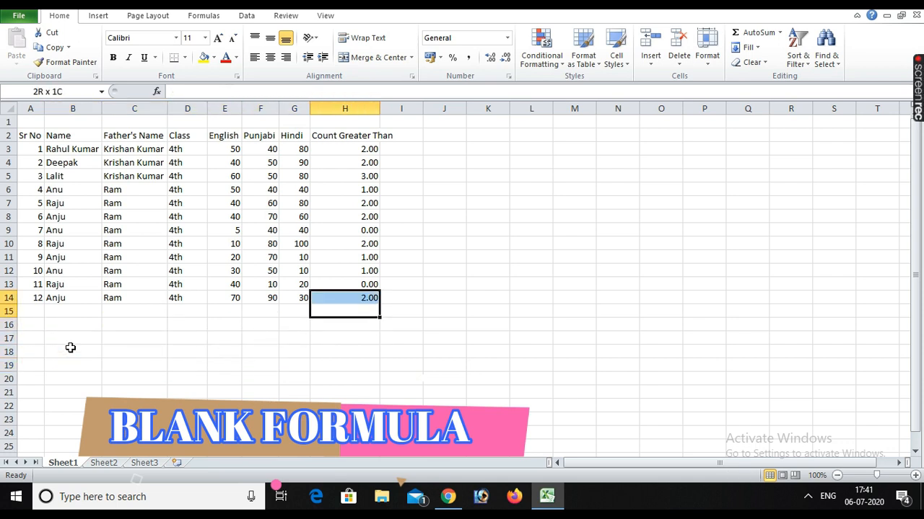
key("Delete")
key("Up")
key("Up")
key("Up")
key("Up")
key("Up")
key("Up")
key("Up")
key("Up")
key("Up")
key("Up")
key("Up")
key("Up")
key("Up")
key("Up")
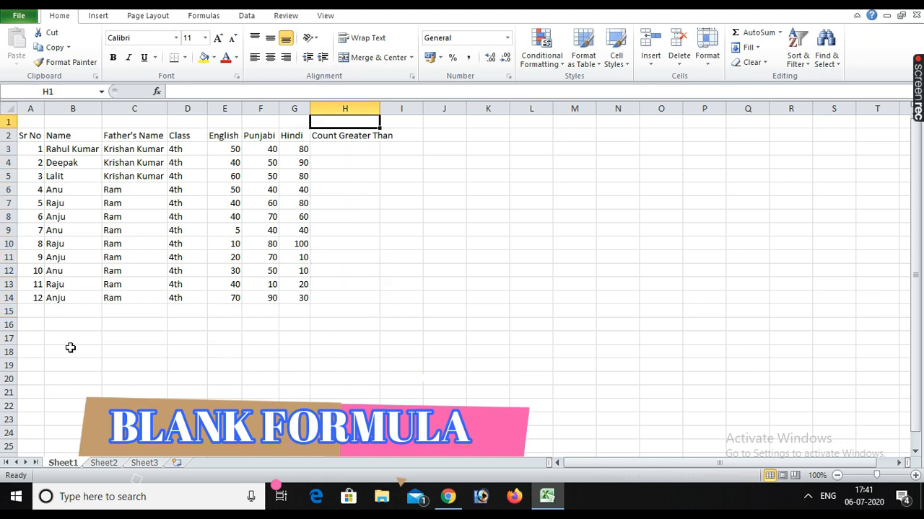
Retitle H2 as 'Count Cell That Are Blank'.
key("Down")
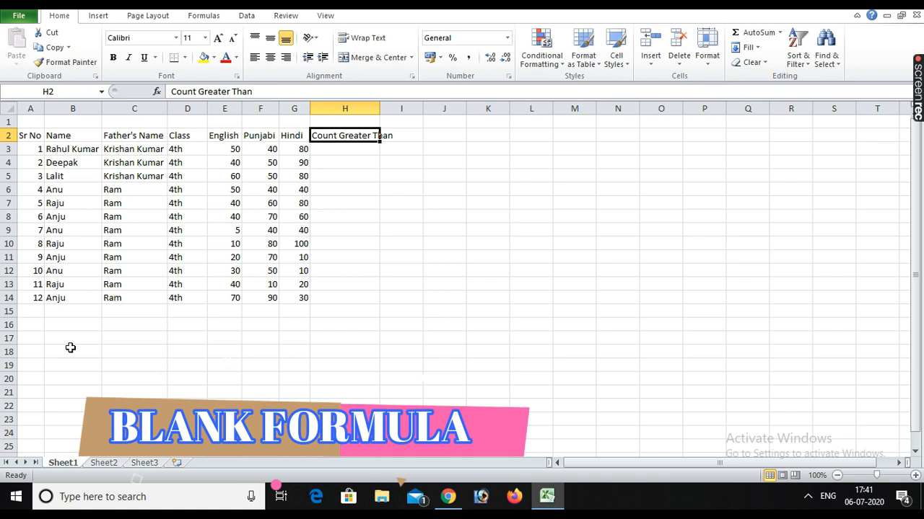
type("C")
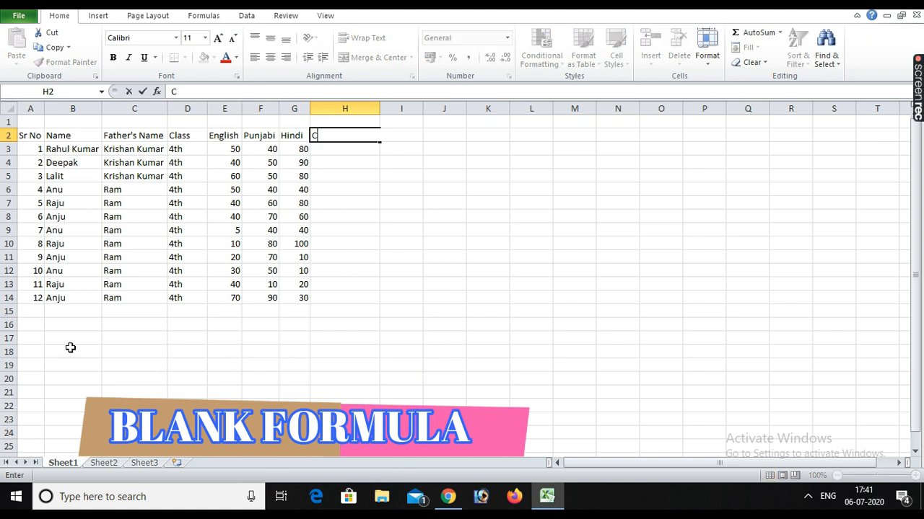
type("ount ell")
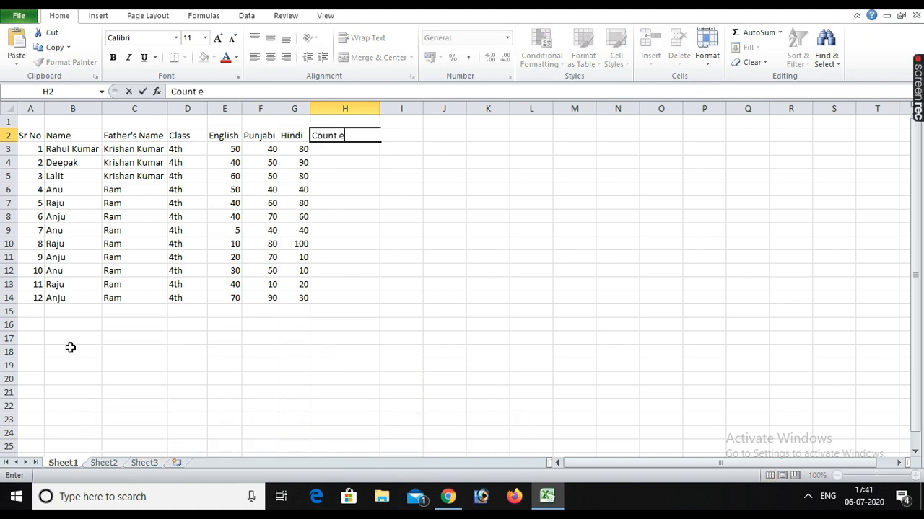
key("BackSpace")
key("BackSpace")
key("BackSpace")
type("Cell That Are Blank")
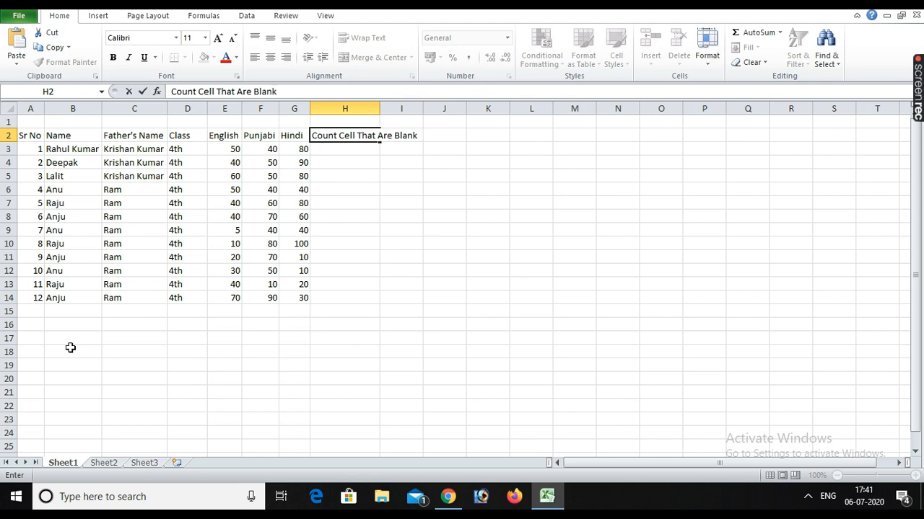
key("Return")
key("Left")
key("Right")
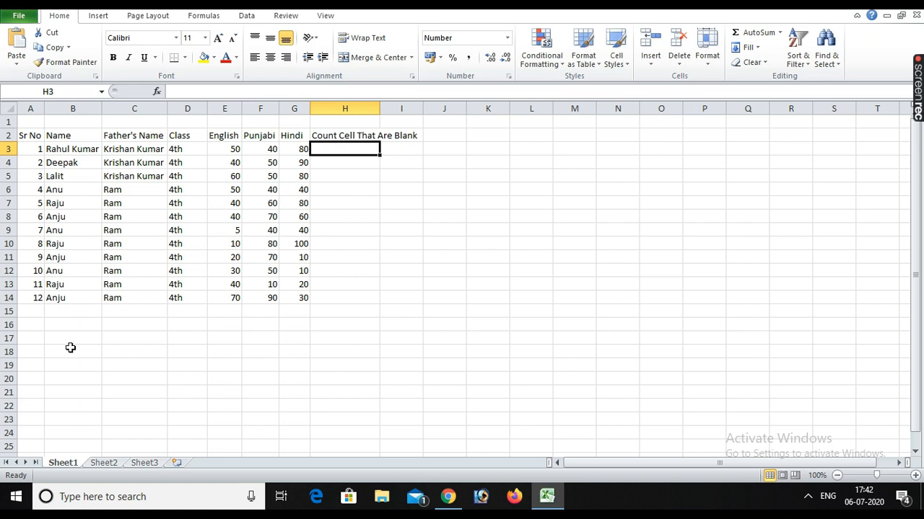
Enter =COUNTBLANK(E3:G3) in H3.
type("=cou")
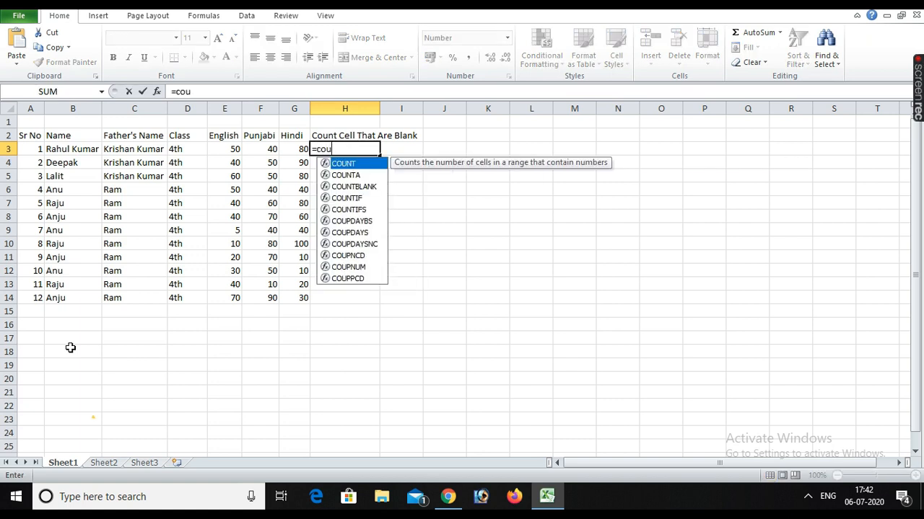
type("ntblank")
key("Tab")
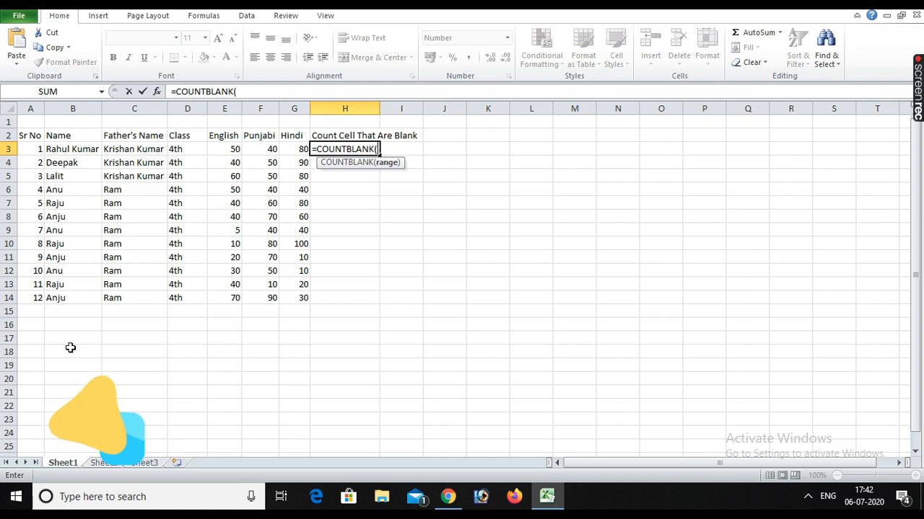
type("E")
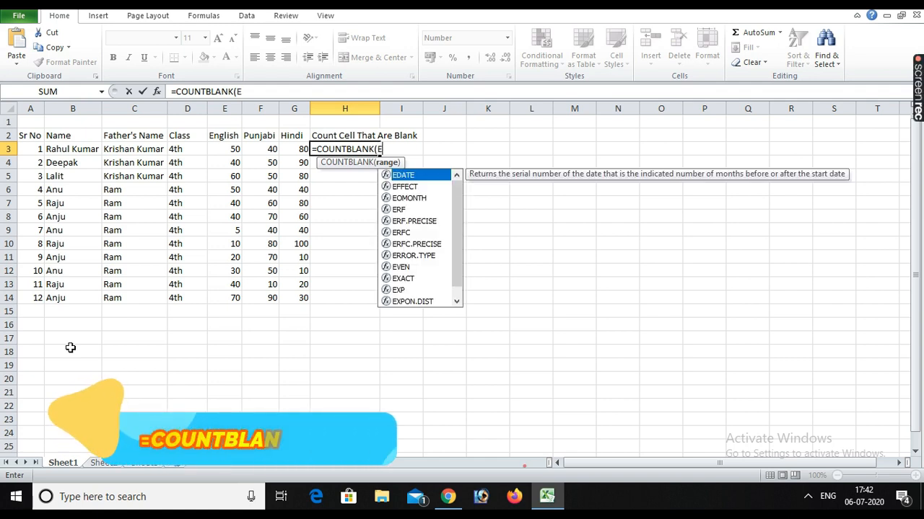
type("3:g3")
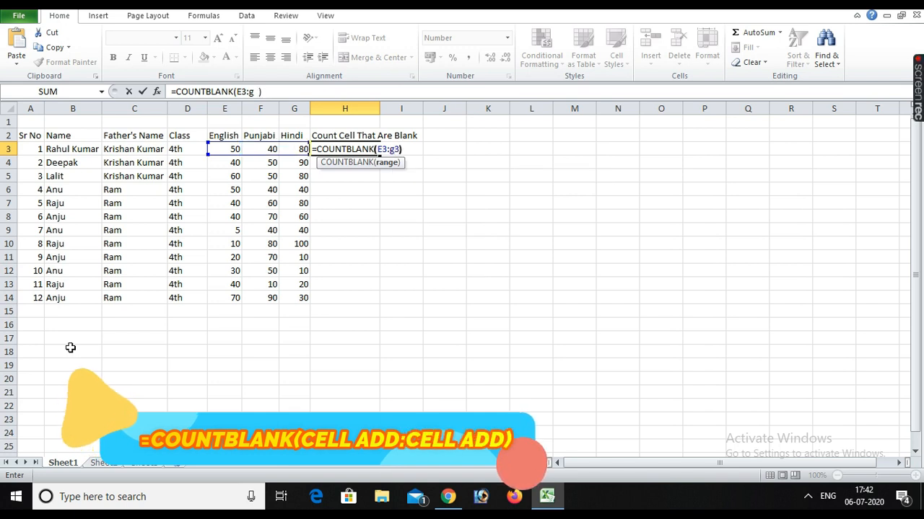
type(")")
key("Return")
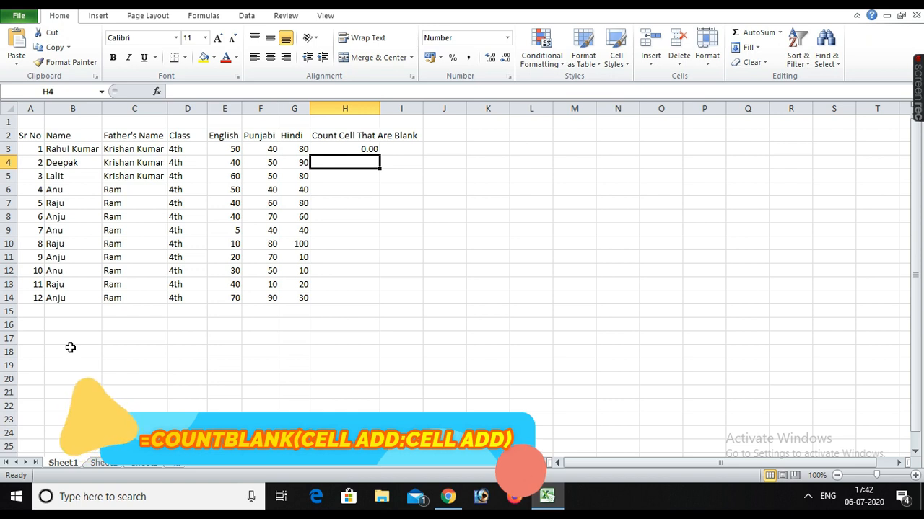
Test it by clearing F3 and E3, then refilling English 40 and Punjabi 60, leaving 0.00.
key("Up")
key("Left")
key("Left")
key("Delete")
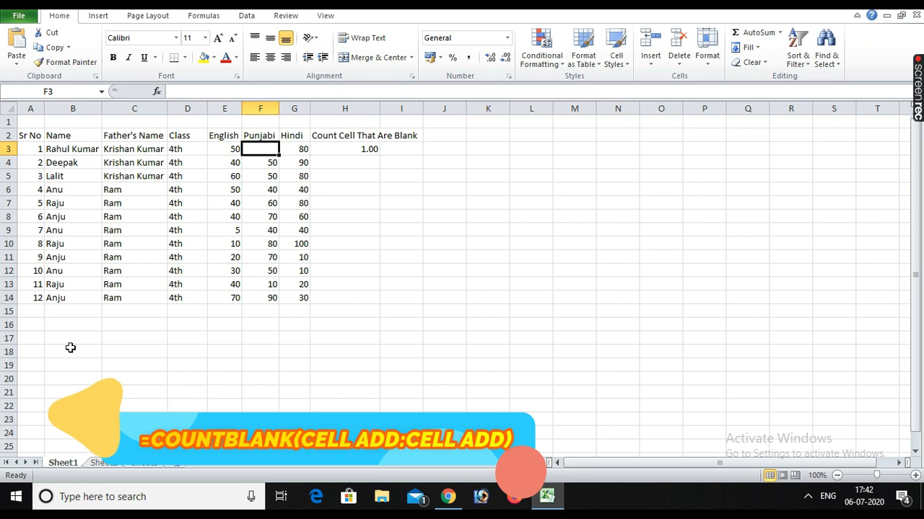
key("Left")
key("Delete")
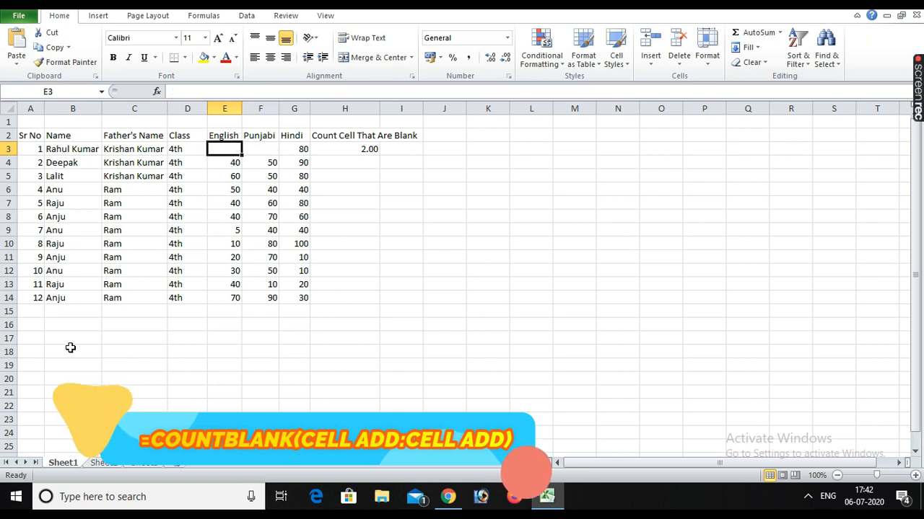
type("40")
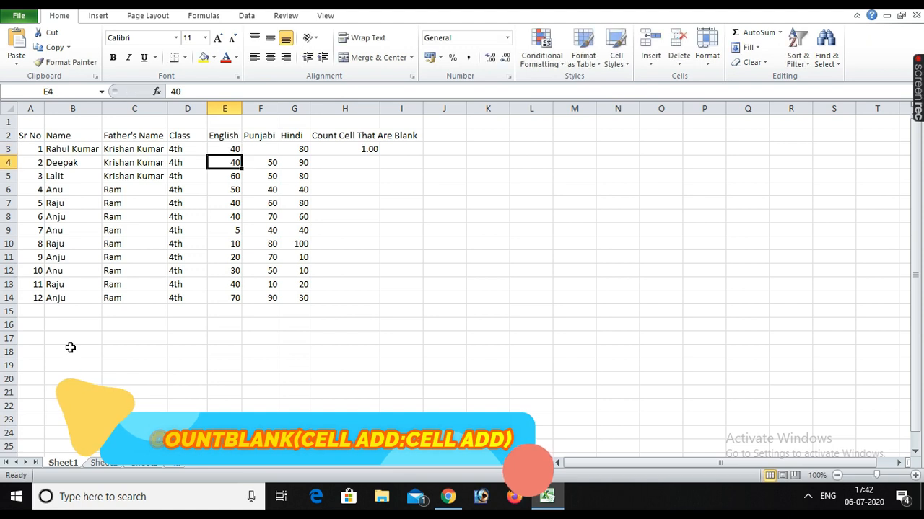
key("Tab")
type("60")
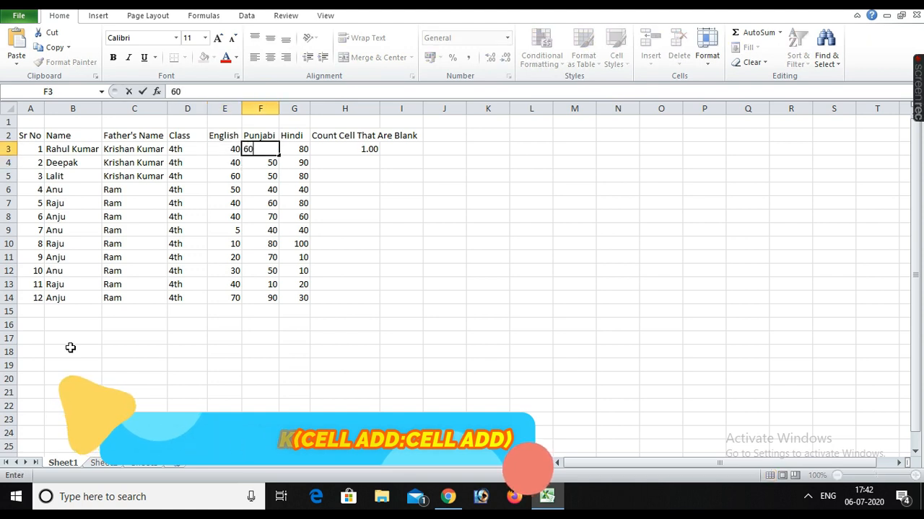
key("Return")
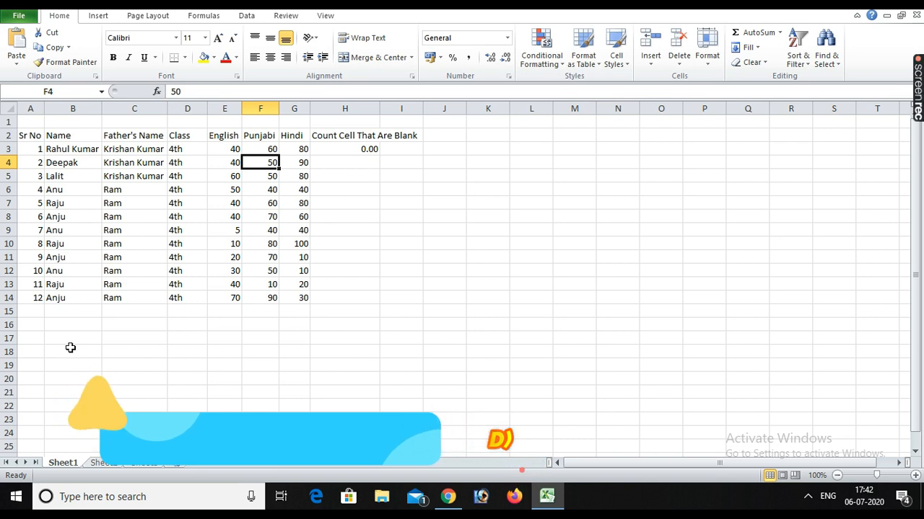
key("Up")
key("Right")
key("Right")
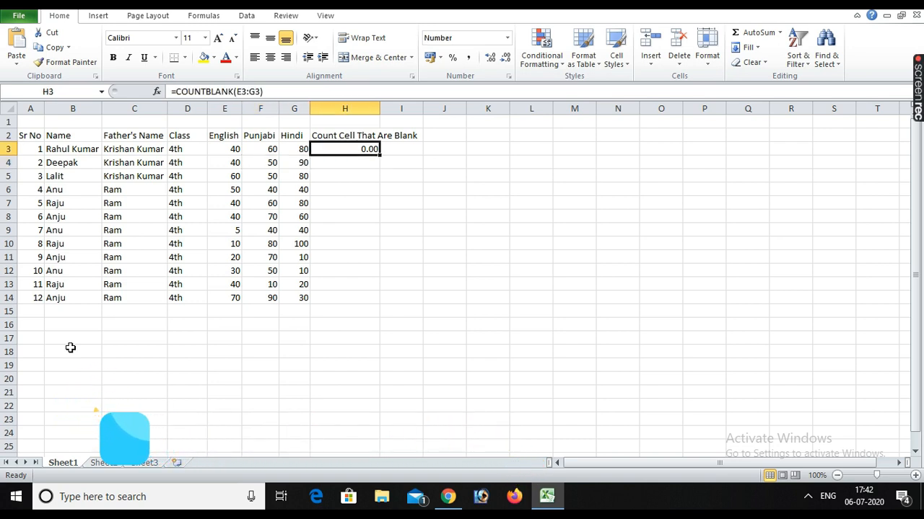
Copy the H3 blank-count formula into H4:H14.
key("ctrl+c")
key("Down")
key("shift+Down")
key("shift+Down")
key("shift+Down")
key("shift+Down")
key("shift+Down")
key("shift+Down")
key("shift+Down")
key("shift+Down")
key("shift+Down")
key("shift+Down")
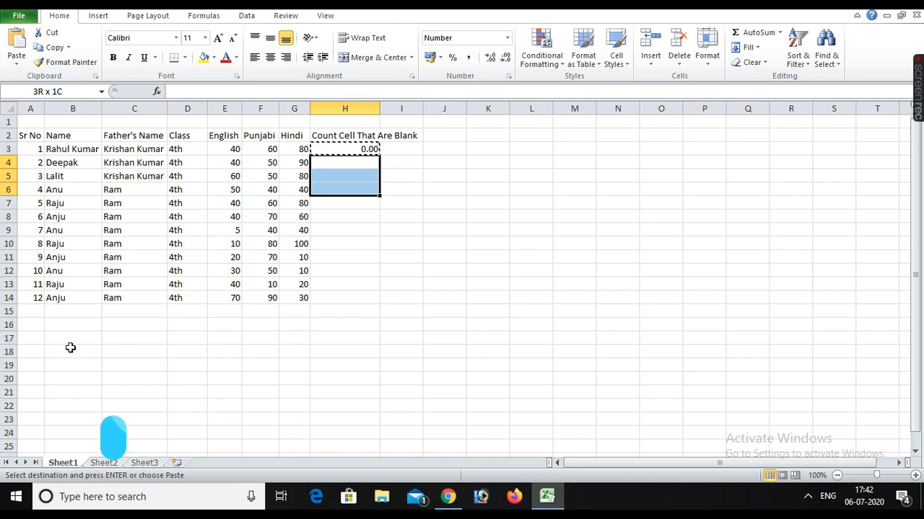
key("Return")
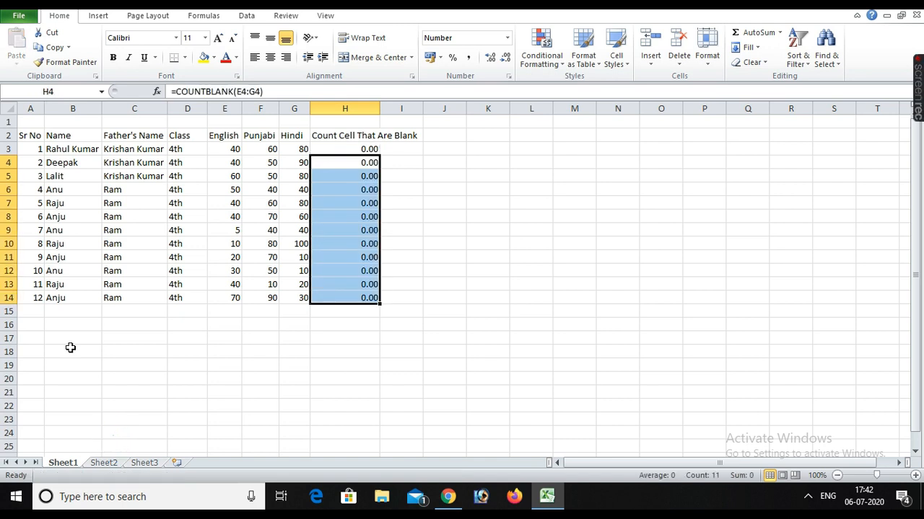
key("Left")
Clear test marks in rows 4 to 7, including F4, F7 and E7.
key("Left")
key("Down")
key("Down")
key("Right")
key("Down")
key("Left")
key("Up")
key("Left")
key("Up")
type("1")
key("Up")
key("Up")
type("2")
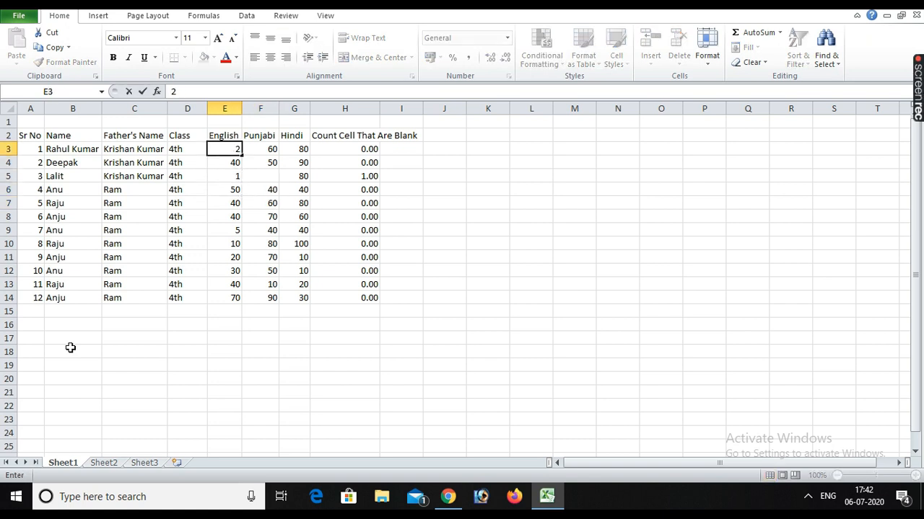
key("Escape")
key("Right")
key("Down")
key("Delete")
key("Down")
key("Down")
key("Down")
key("Delete")
key("Left")
key("Delete")
Clear marks in E9, E10, F12, E12 and F14 so blank counts show 1.00 or 2.00.
key("Right")
key("Right")
key("Up")
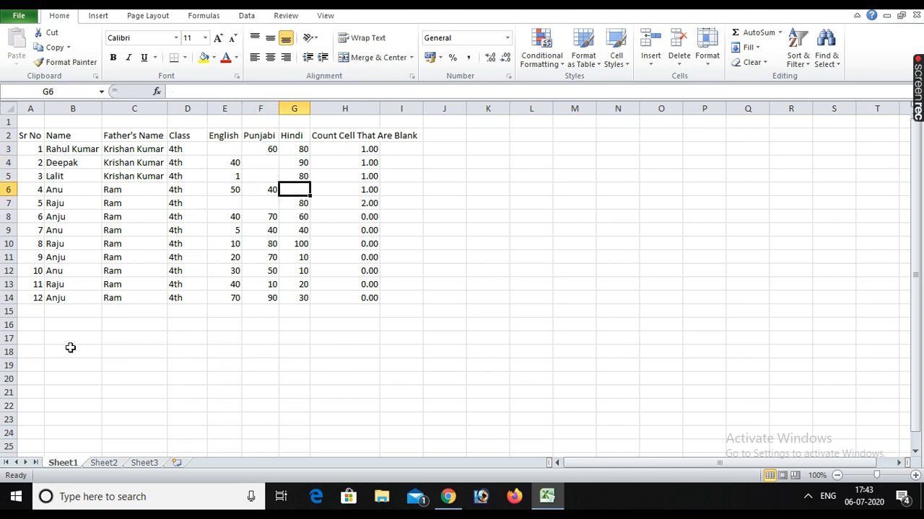
key("Right")
key("Down")
key("Down")
key("Down")
key("Left")
key("Left")
key("Up")
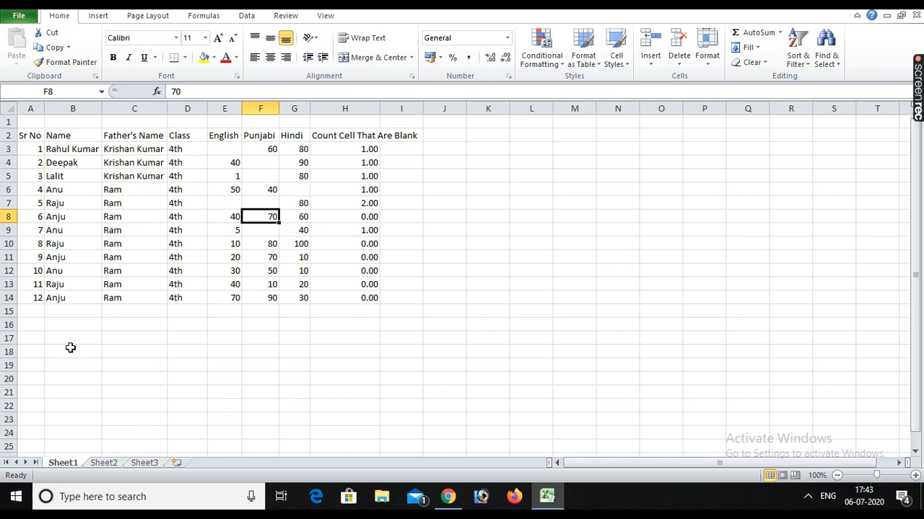
key("Down")
key("Down")
key("Left")
key("Delete")
key("Up")
key("Delete")
key("Down")
key("Down")
key("Down")
key("Right")
key("Delete")
key("Up")
key("Right")
key("Down")
key("Left")
key("Left")
key("Delete")
key("Up")
key("Down")
key("Down")
key("Down")
key("Right")
key("Delete")
key("Up")
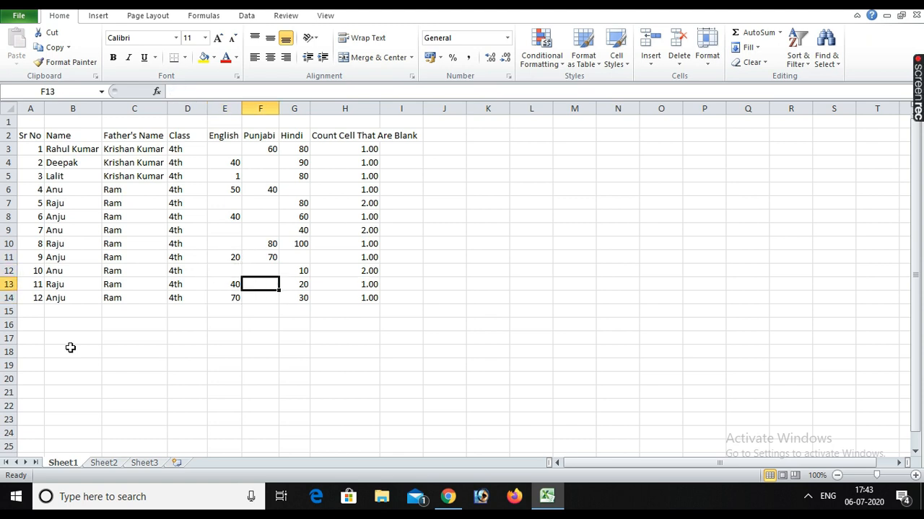
key("Down")
key("Down")
key("Down")
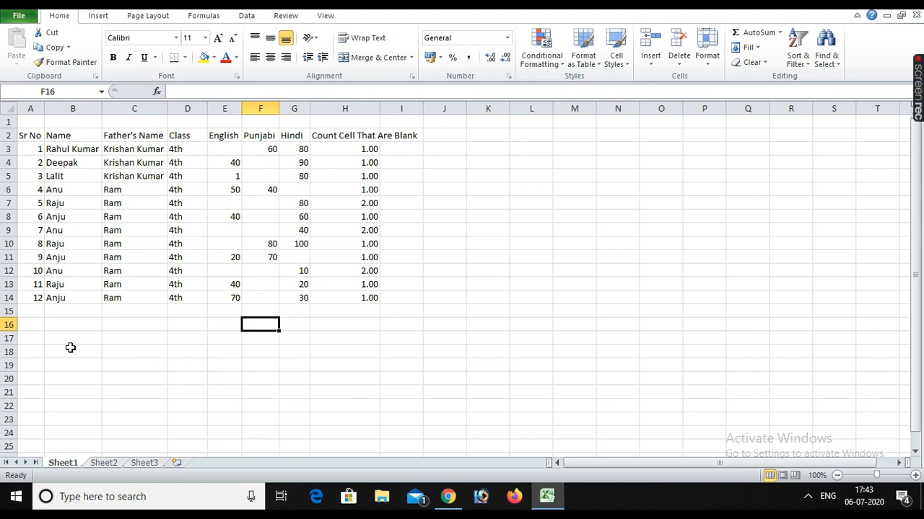
key("Left")
key("Left")
key("Right")
key("Down")
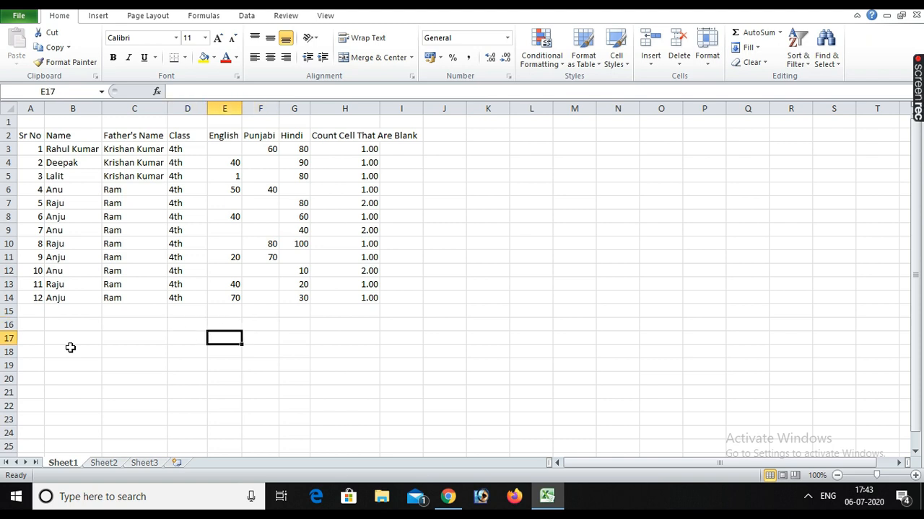
Enter =COUNTBLANK(E3:E14) in E17 and point out the empty English cells E3, E7, E9, E10, E12.
type("=co")
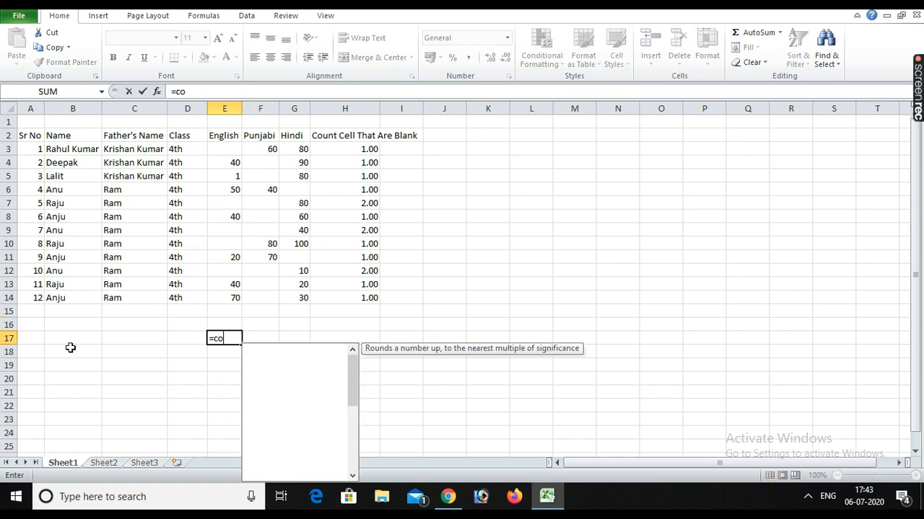
type("untblank")
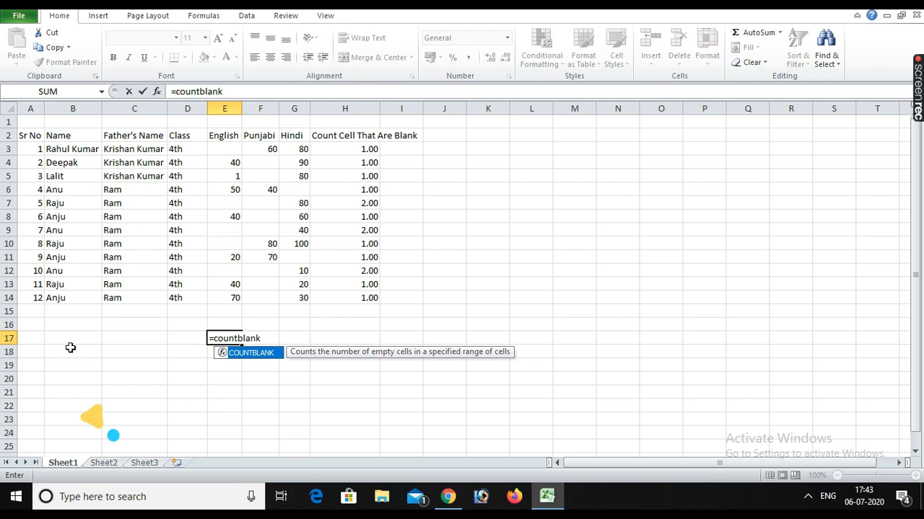
type("(e3")
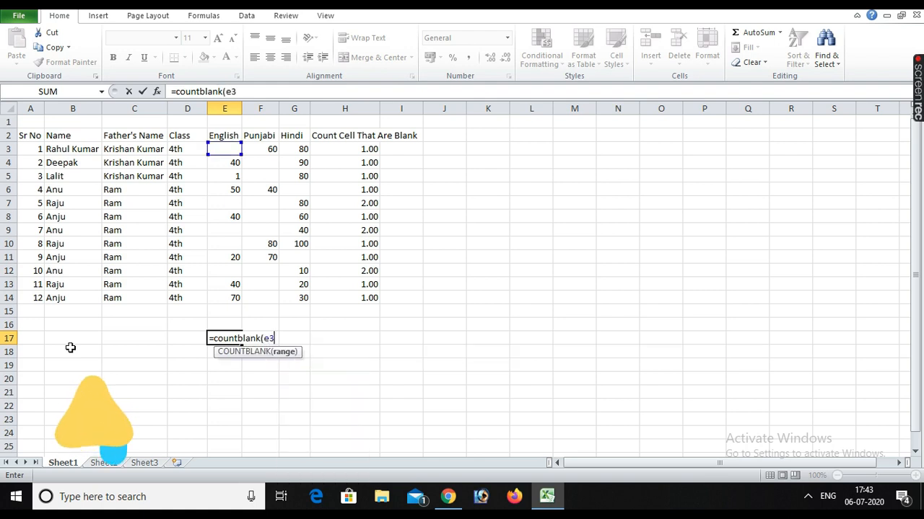
type(":e14)")
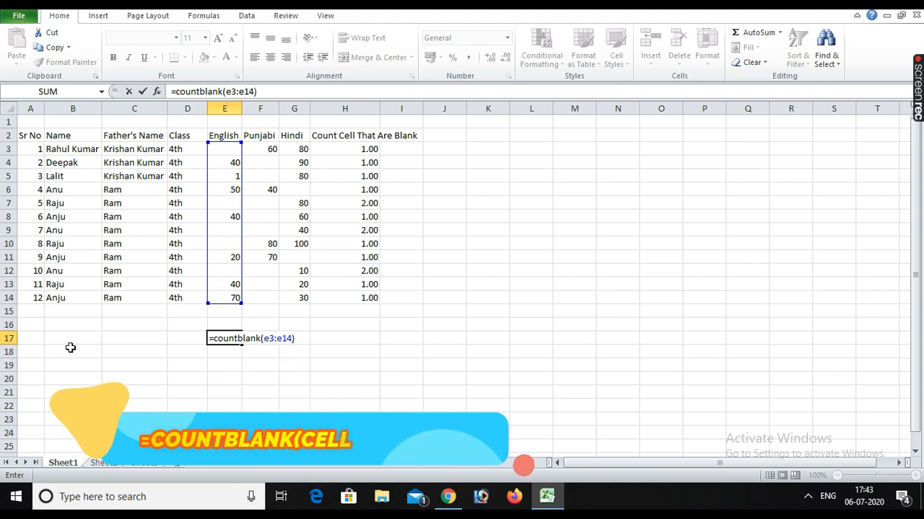
key("Return")
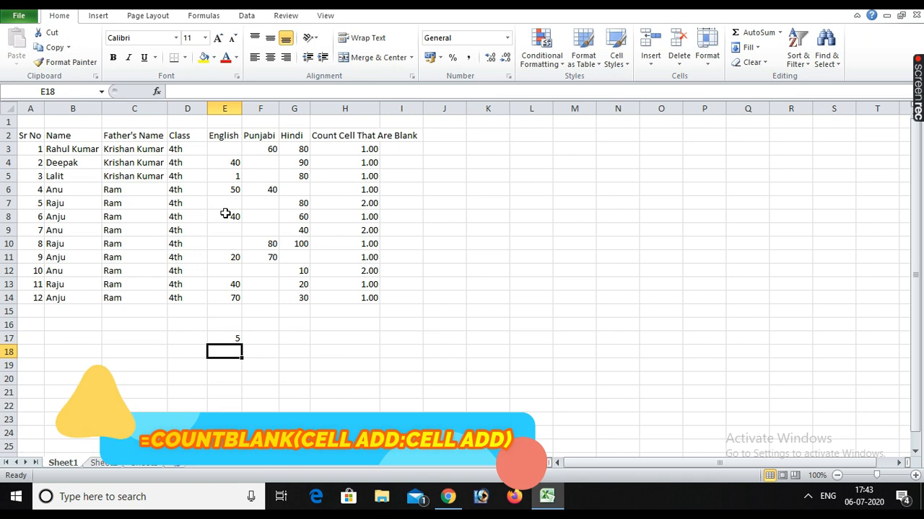
left_click(223, 152)
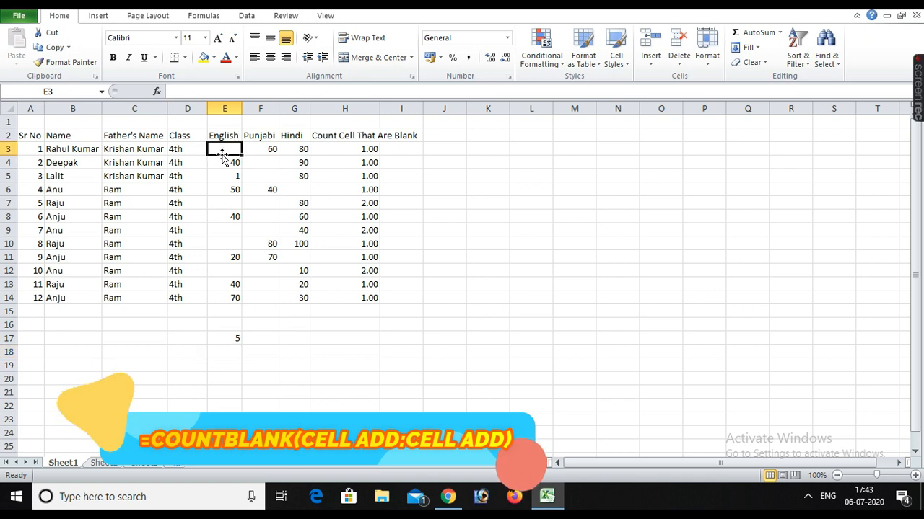
left_click(226, 204)
left_click(221, 230)
left_click(223, 243)
left_click(225, 275)
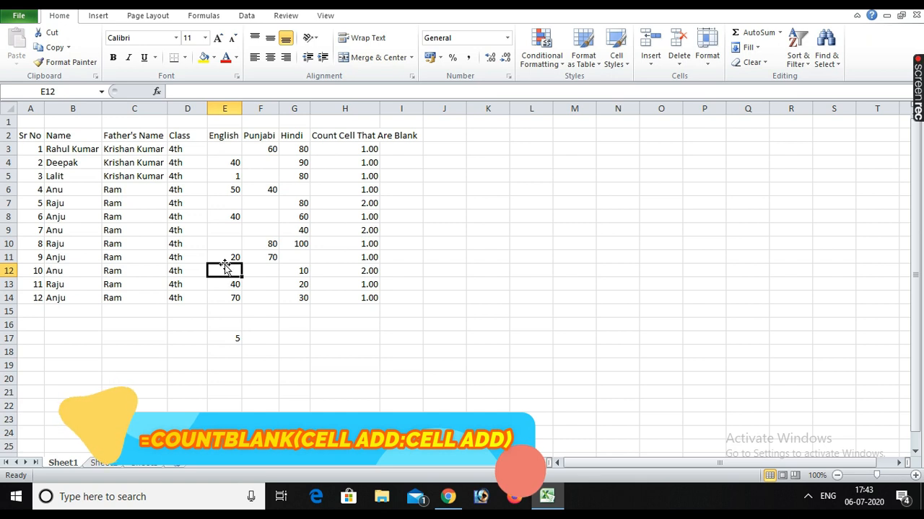
left_click(228, 335)
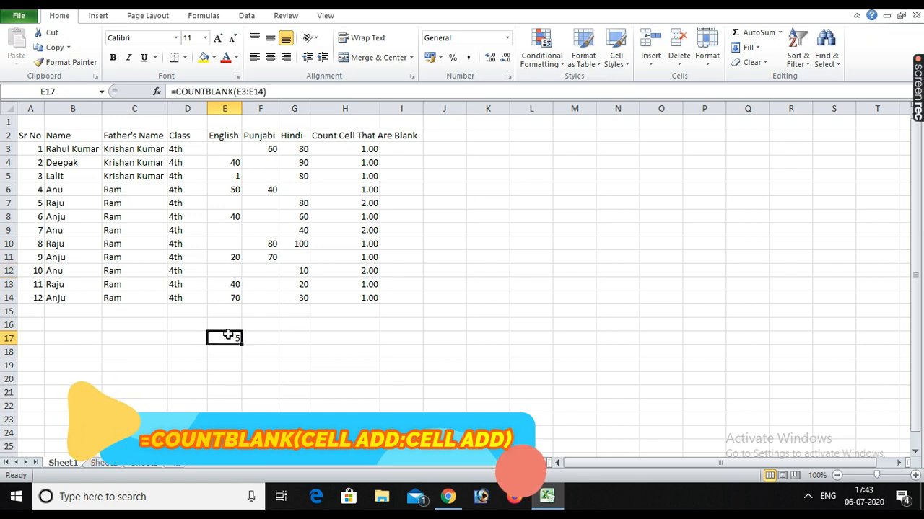
Test the blank count by entering 40 in E3, then delete it again.
left_click(226, 149)
type("40")
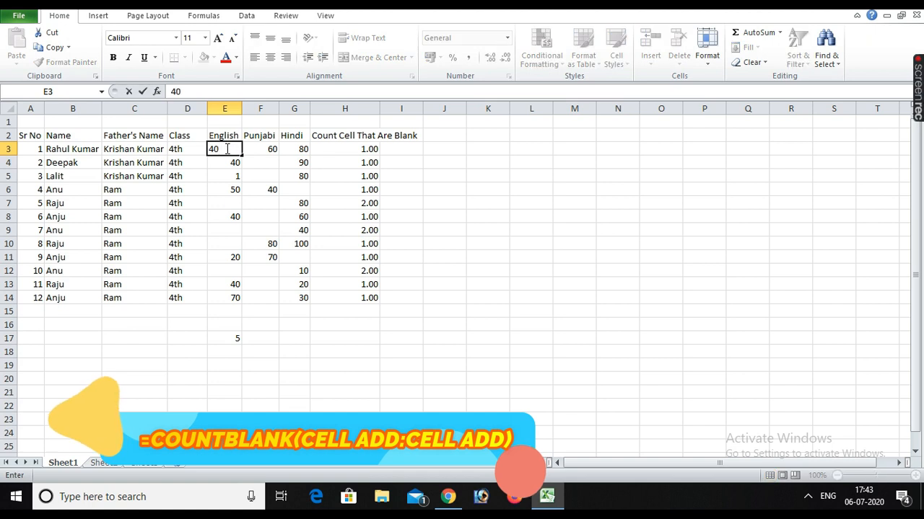
key("Return")
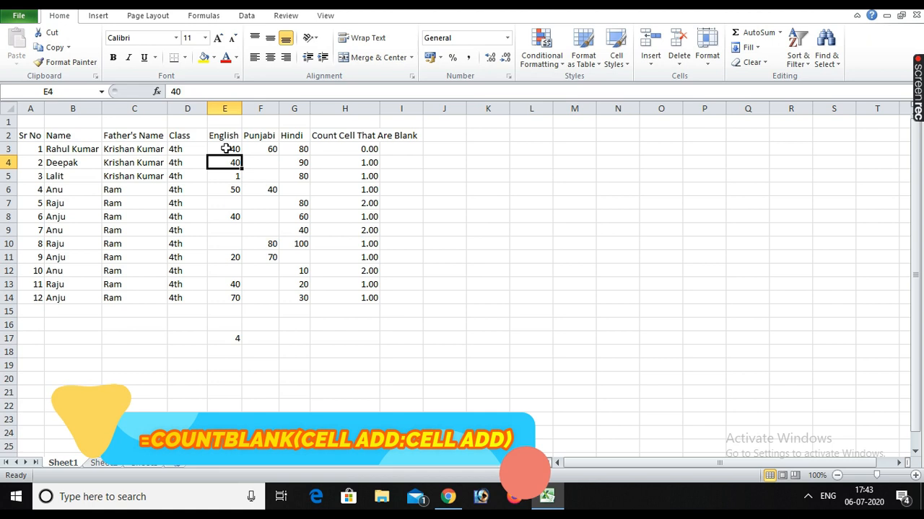
left_click(226, 148)
key("Delete")
Copy the E17 blank-count formula into F17:G17, giving 8 for Punjabi and 2 for Hindi.
key("Down")
key("Down")
key("Down")
key("Down")
key("Down")
key("Down")
key("Down")
key("Down")
key("Down")
key("Down")
key("Down")
key("Down")
key("Down")
key("Down")
key("ctrl+c")
key("Right")
key("shift+Right")
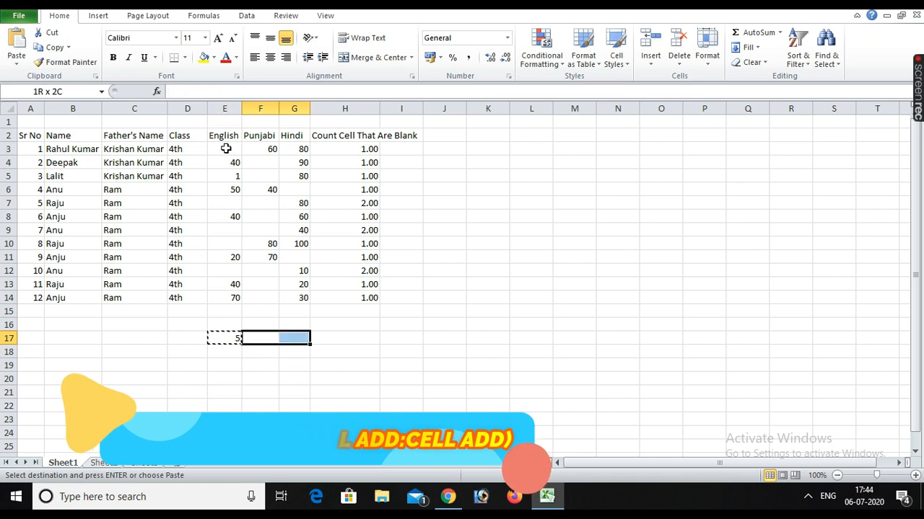
key("Return")
key("Left")
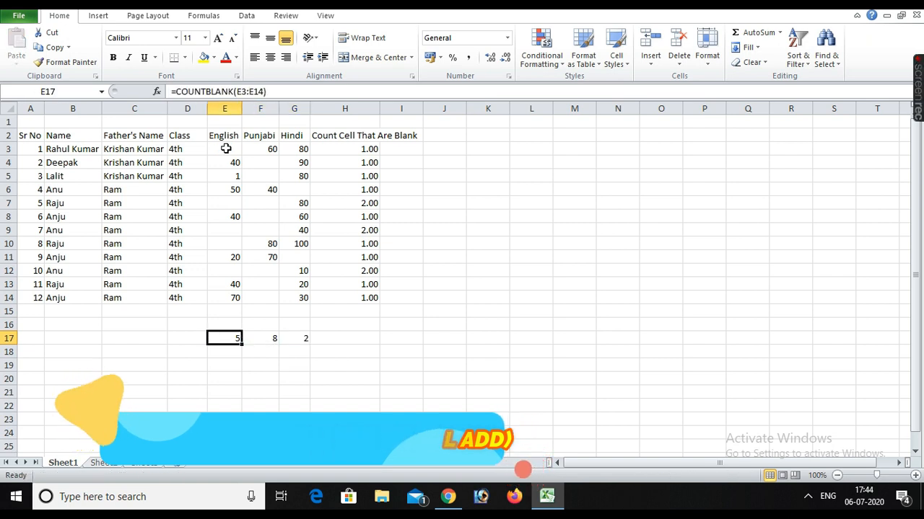
key("Down")
key("Down")
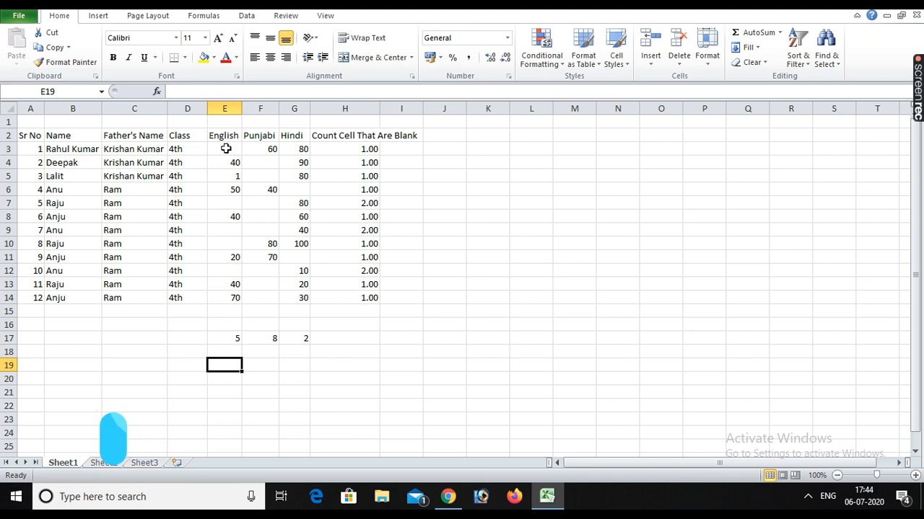
key("Left")
key("Left")
key("Right")
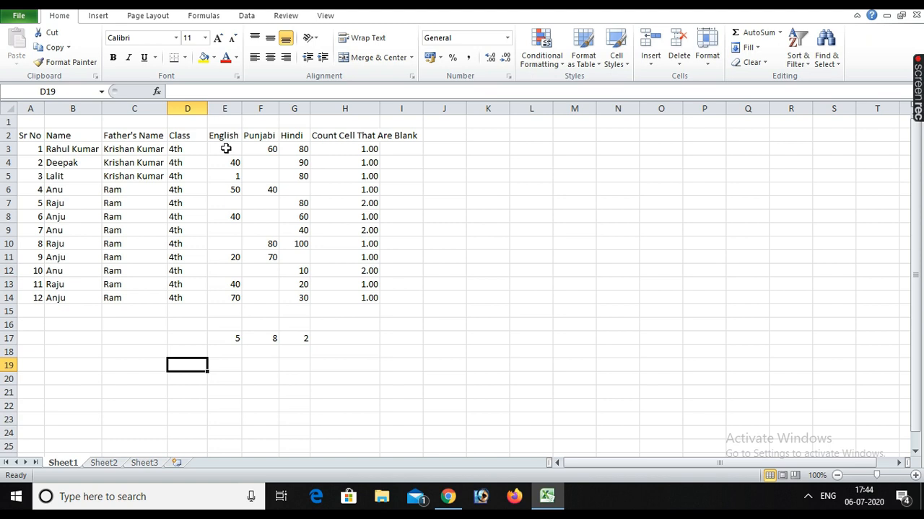
Enter =COUNTBLANK(E3:G14) in D19, fixing the function-name typo, to get 15 blanks.
type("=countblankl")
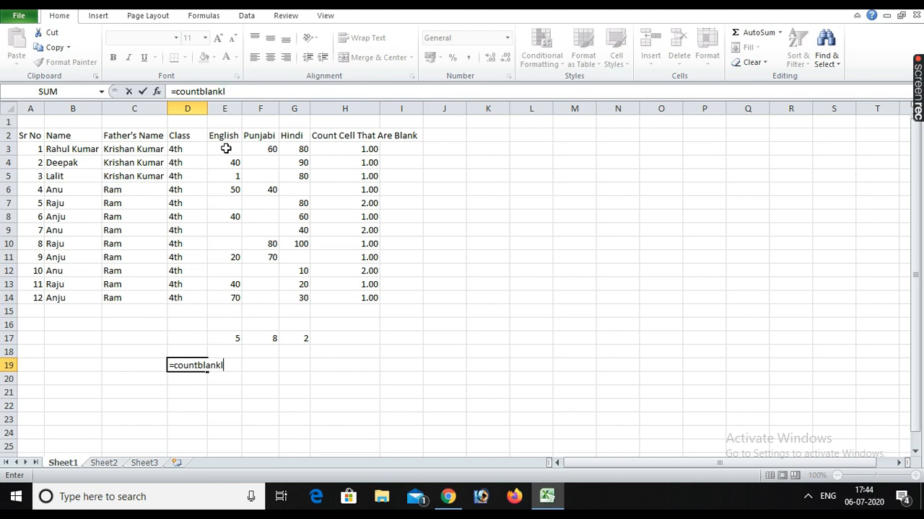
key("Tab")
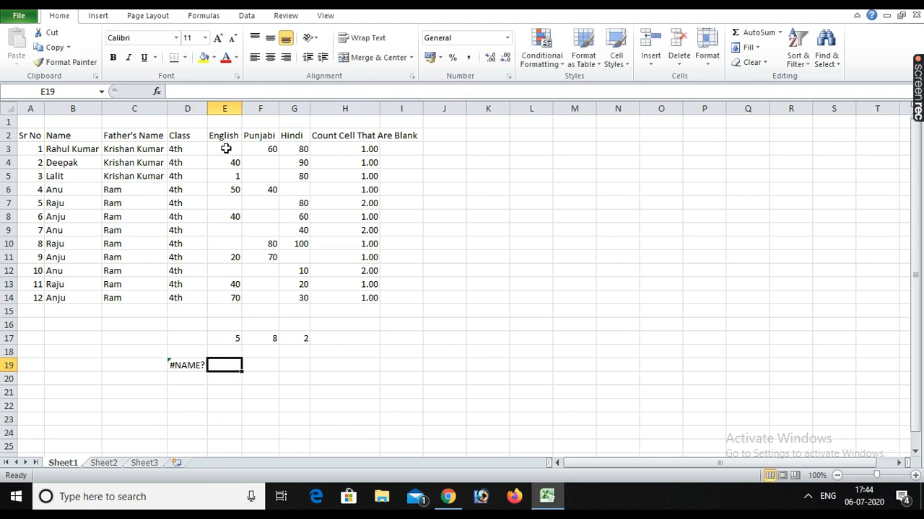
key("Left")
key("F2")
key("BackSpace")
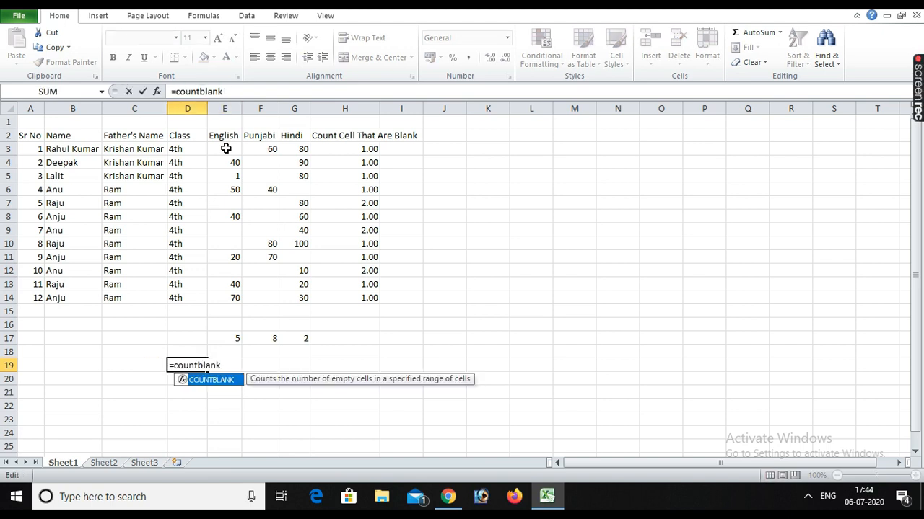
key("Tab")
type("e3")
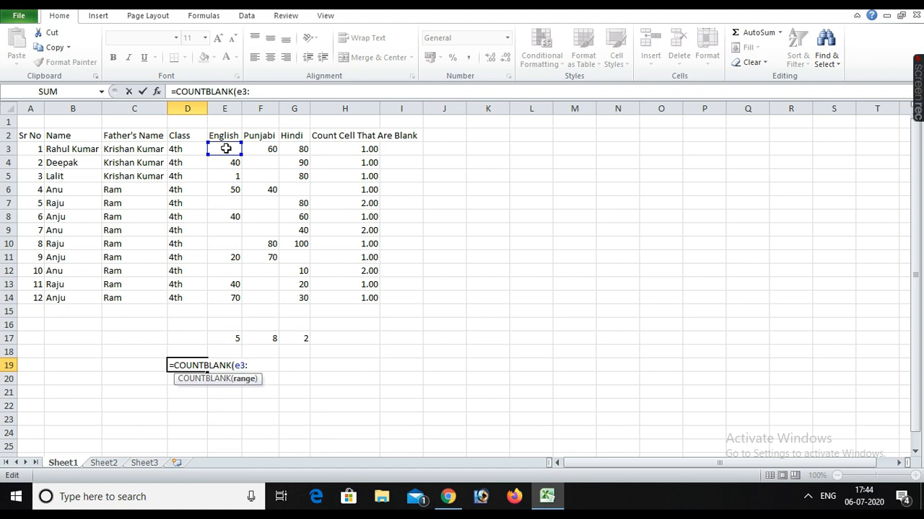
type(":g")
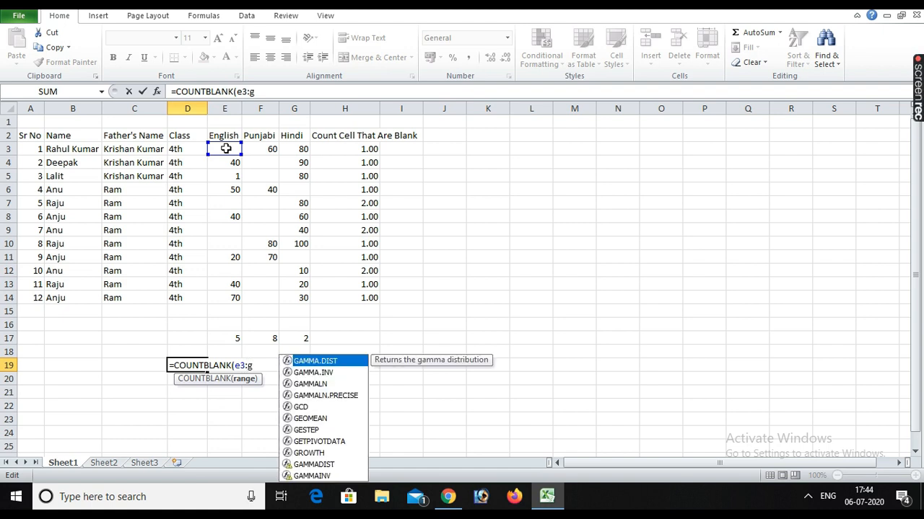
type("14")
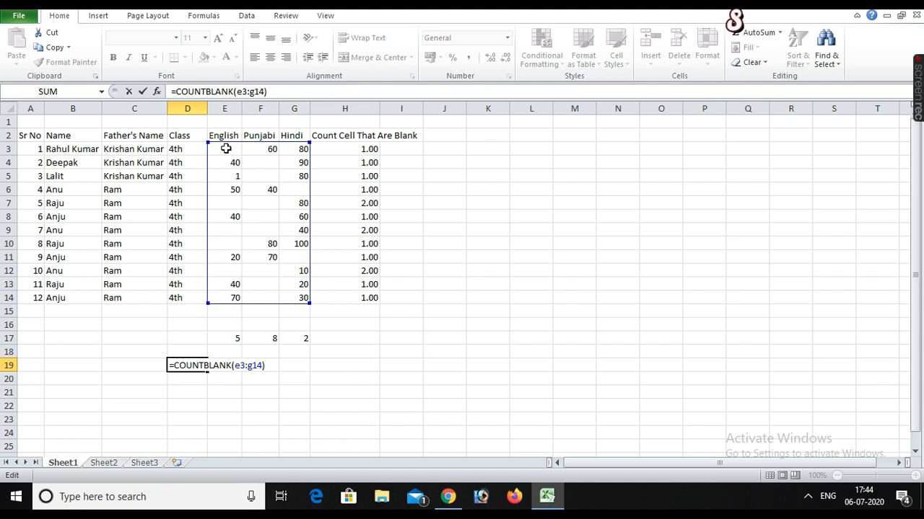
key("Return")
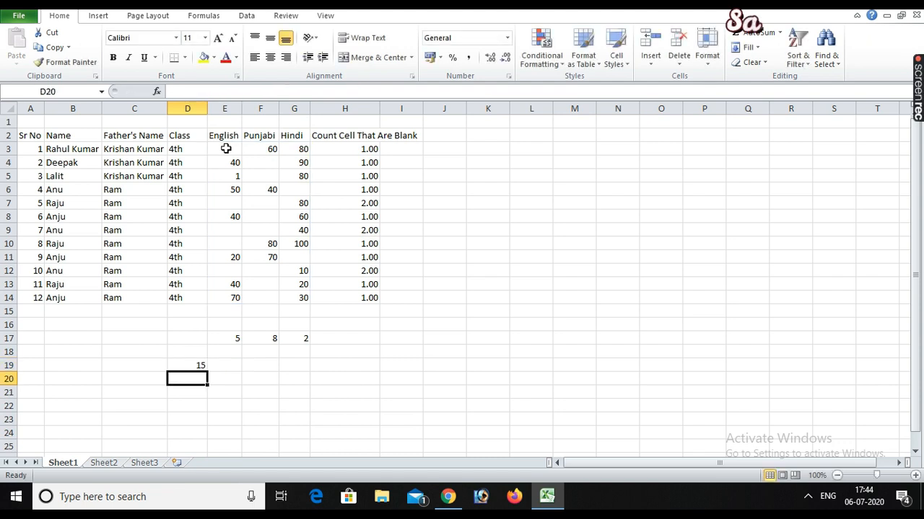
left_click(393, 375)
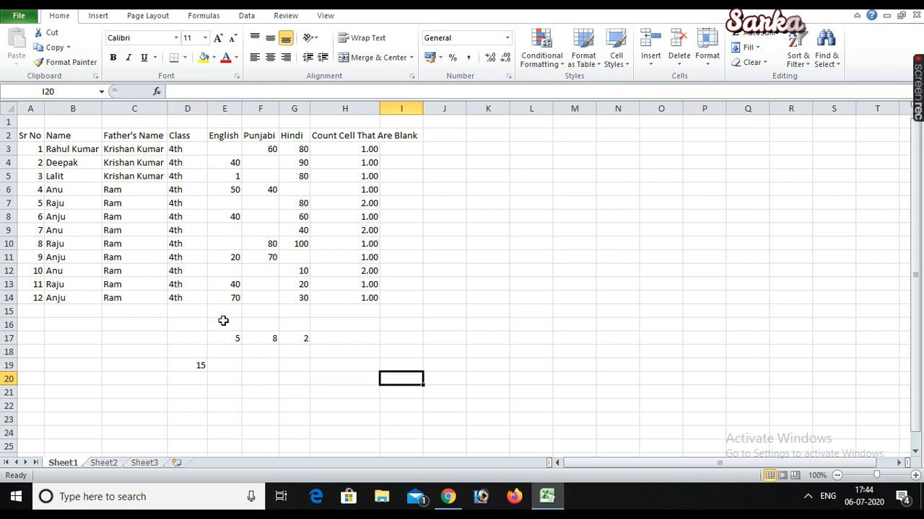
left_click(233, 338)
left_click(277, 339)
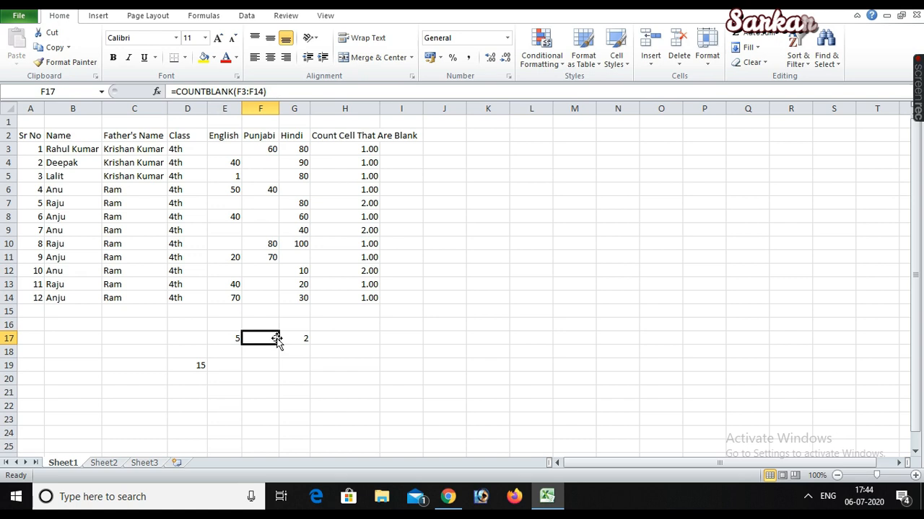
left_click(311, 338)
left_click(301, 337)
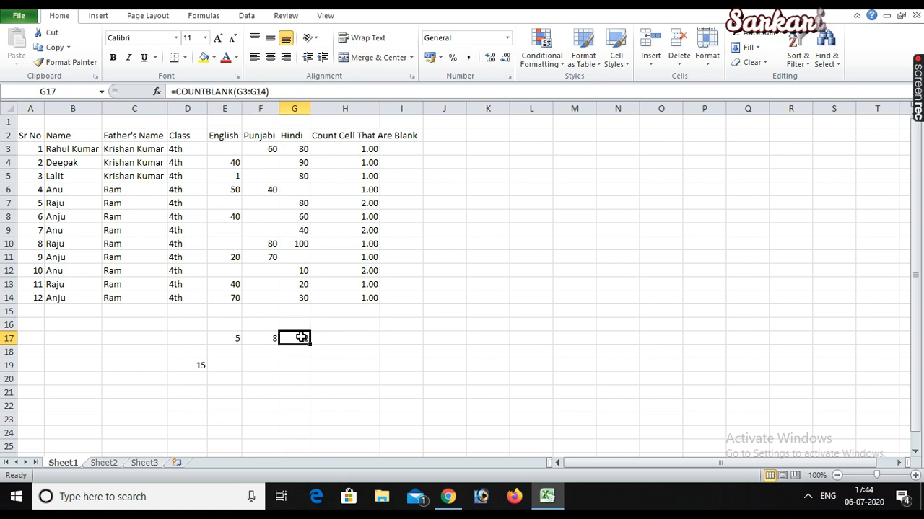
left_click(213, 364)
left_click(202, 364)
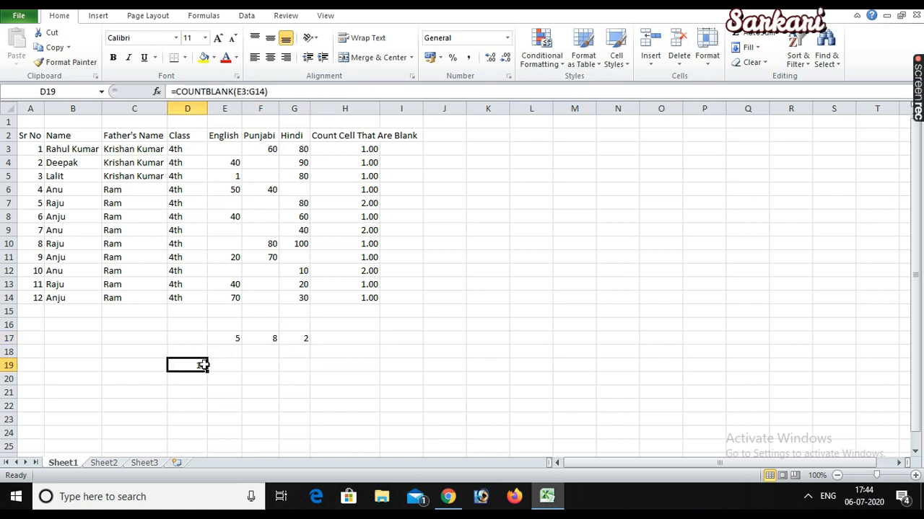
left_click(432, 351)
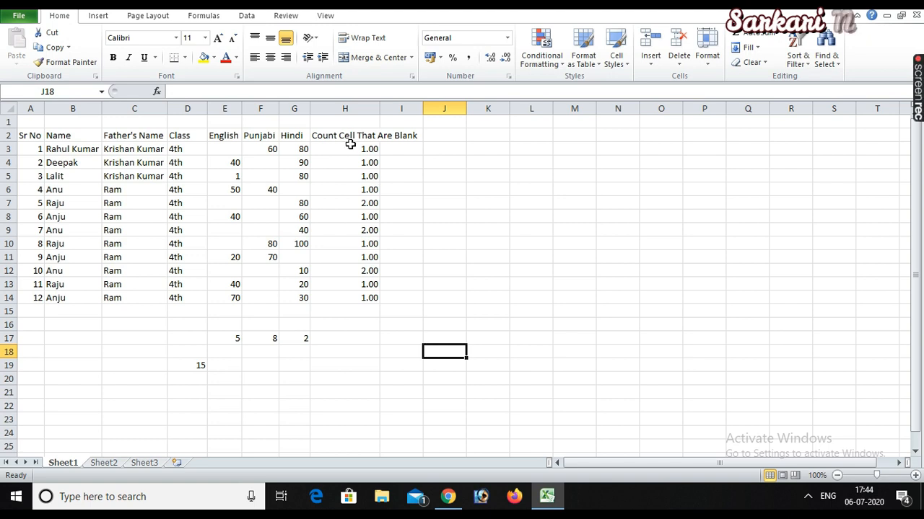
left_click_drag(351, 148, 367, 311)
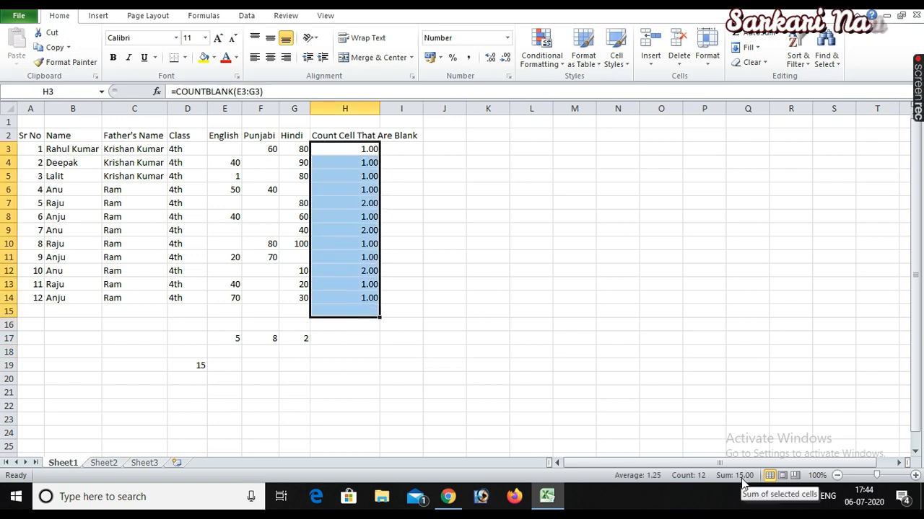
left_click(382, 369)
left_click(165, 395)
left_click(192, 399)
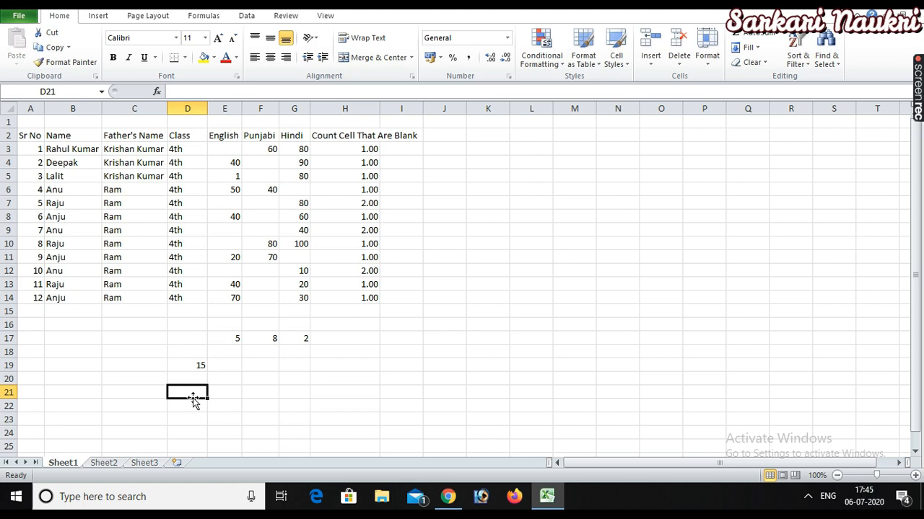
Type the syntax sample =countblank(Cell Add:Cell add) into D21, correcting typos.
type("=coun")
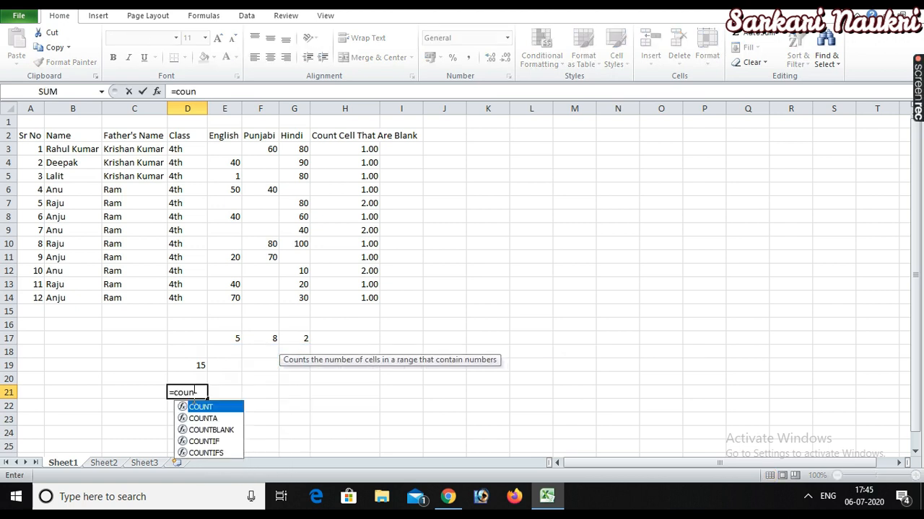
type("tblan")
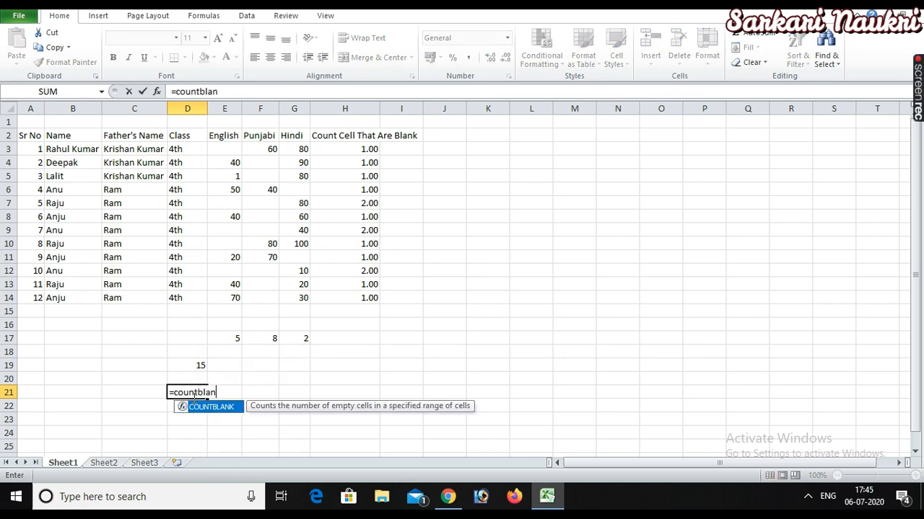
type("k(")
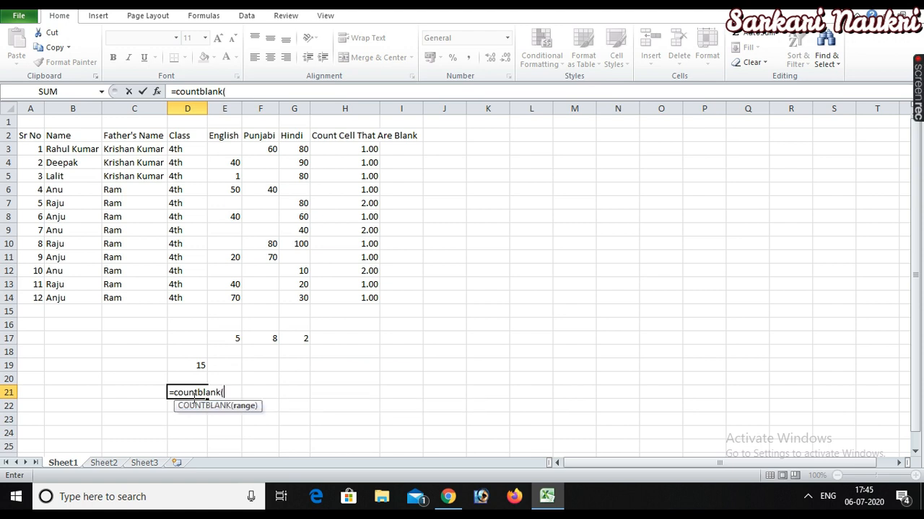
type("Cell Adr")
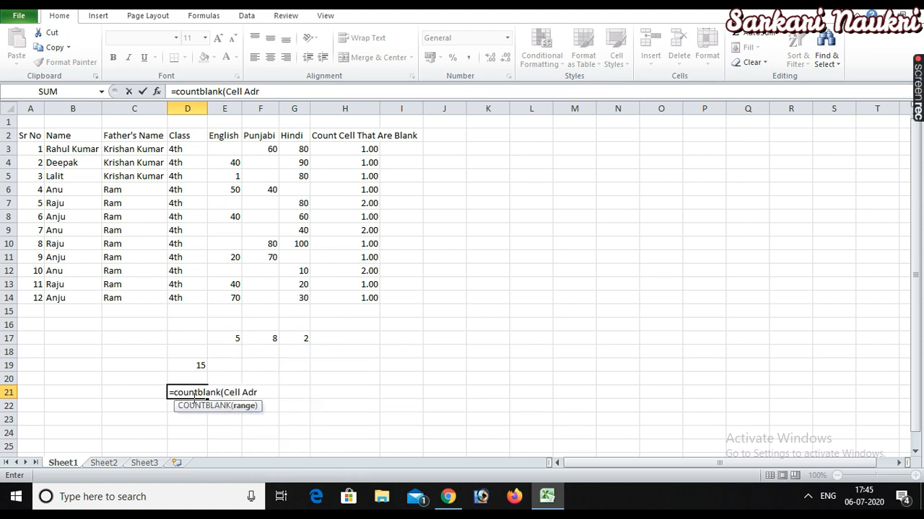
key("BackSpace")
type("d:Cel;")
key("BackSpace")
type("l add")
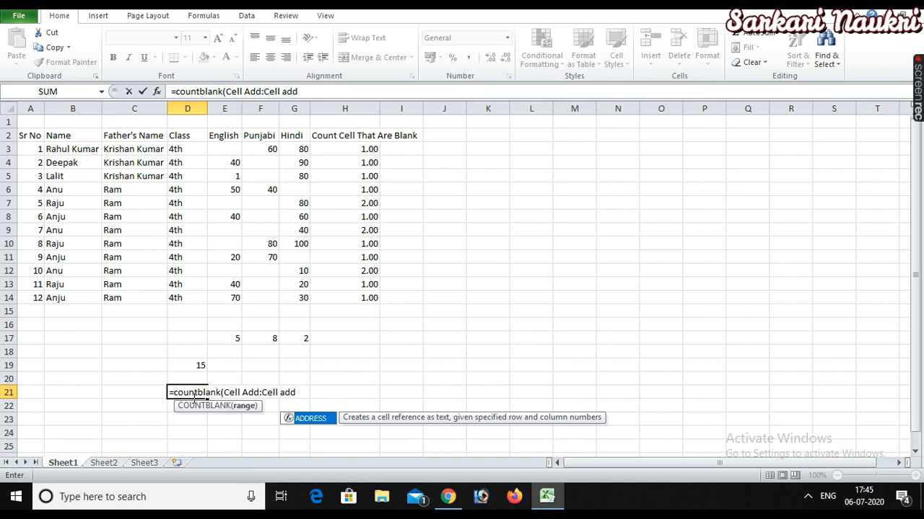
type(")")
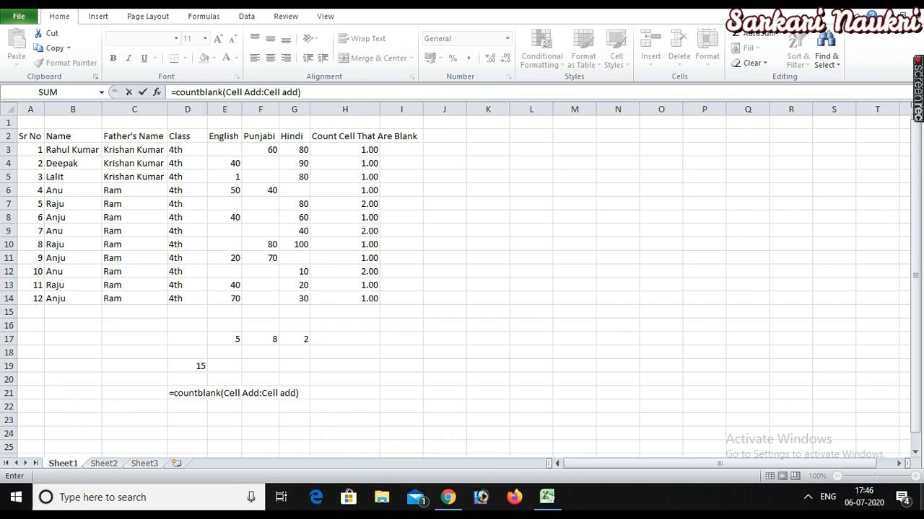
Clear the scratch formulas below the table in C16:I23.
left_click(487, 340)
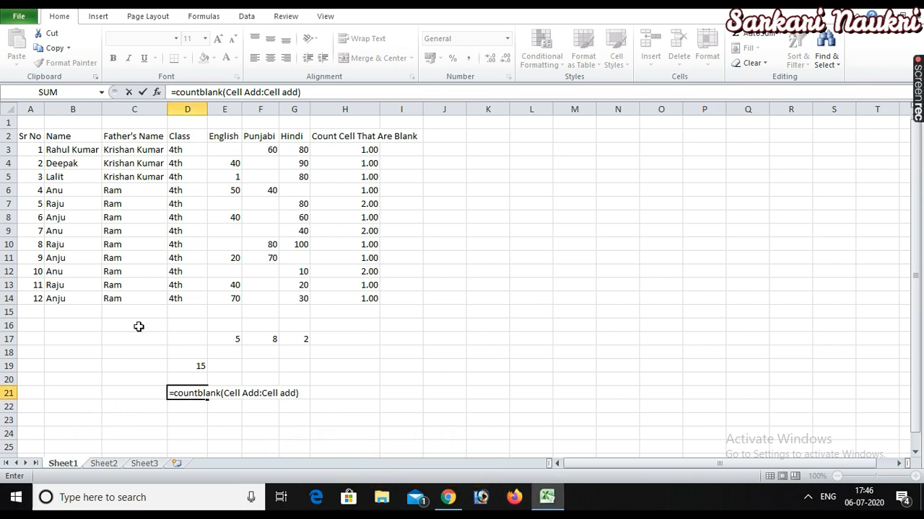
left_click_drag(139, 327, 406, 423)
key("Delete")
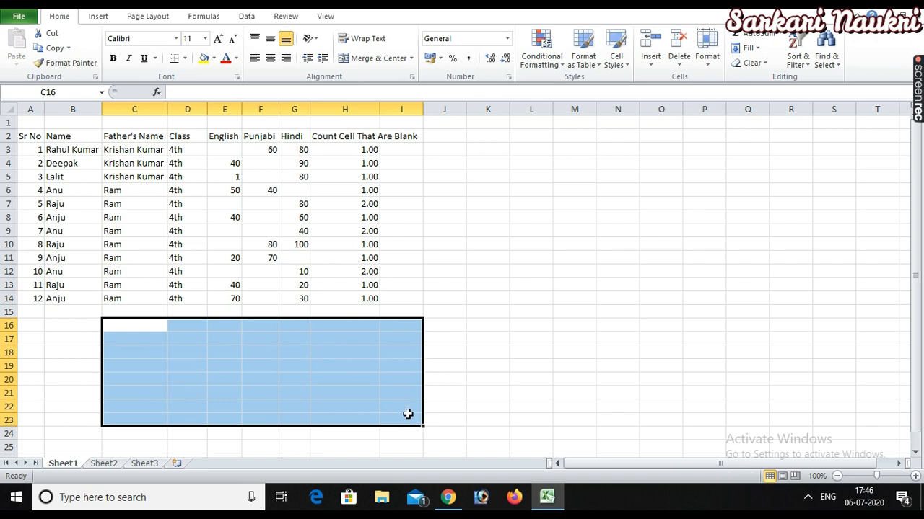
left_click(552, 286)
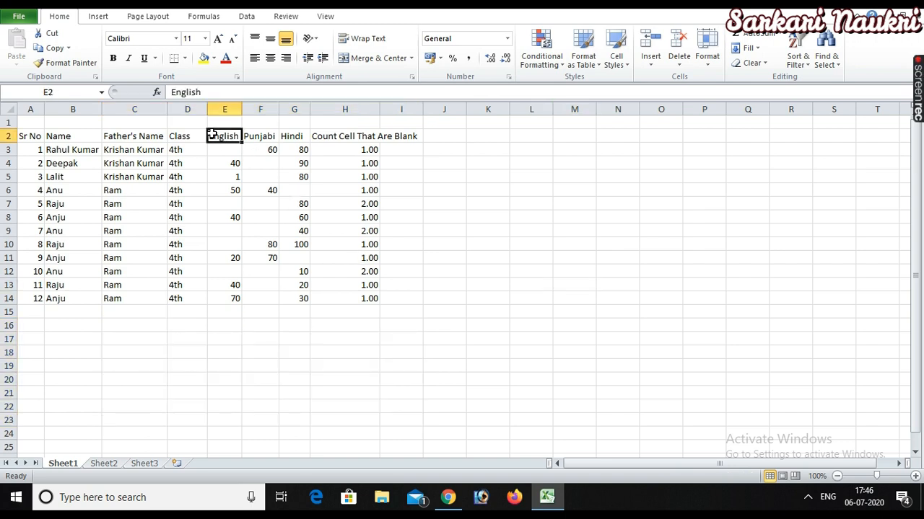
Clear the subject marks, count columns and the Class column.
left_click_drag(211, 135, 438, 309)
key("Delete")
left_click(258, 231)
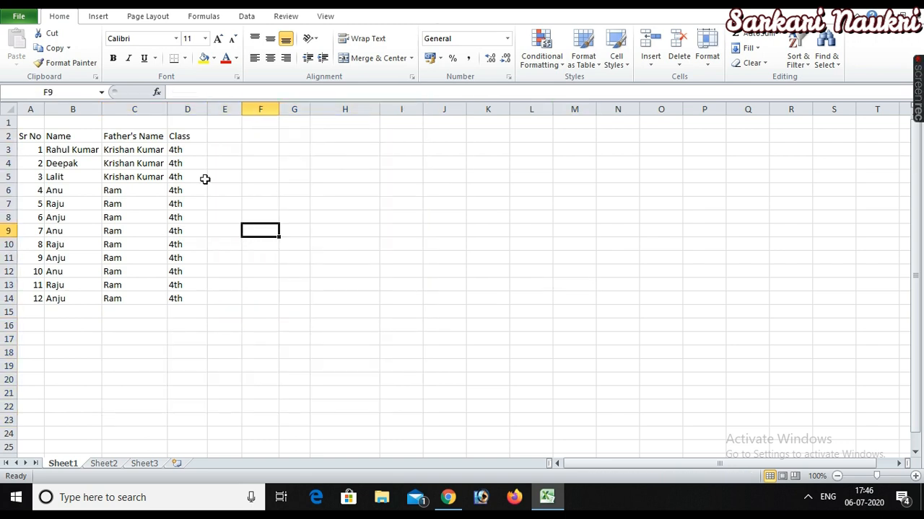
left_click_drag(195, 136, 197, 252)
key("Delete")
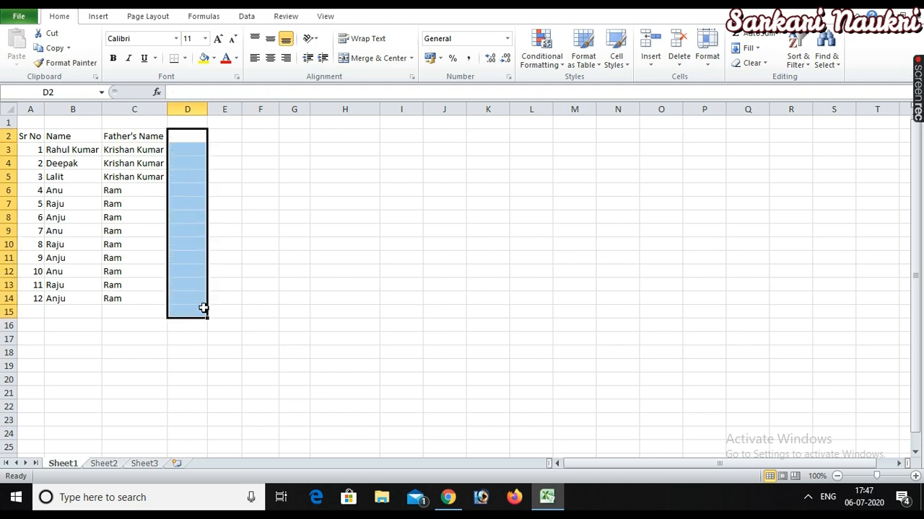
left_click(257, 231)
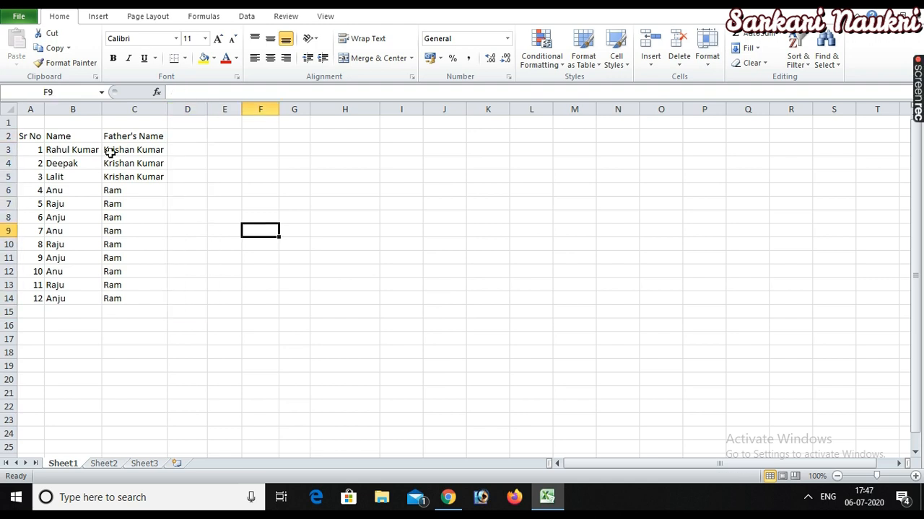
Widen the Name and Father's Name columns and start lowercasing the name in B3.
left_click(90, 109)
left_click_drag(112, 106, 223, 110)
left_click(143, 176)
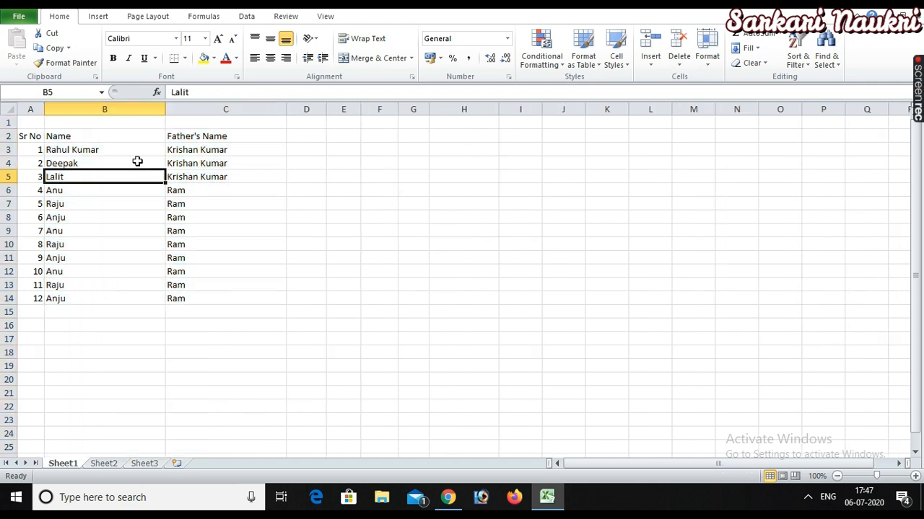
left_click(133, 150)
double_click(132, 149)
key("Home")
key("Delete")
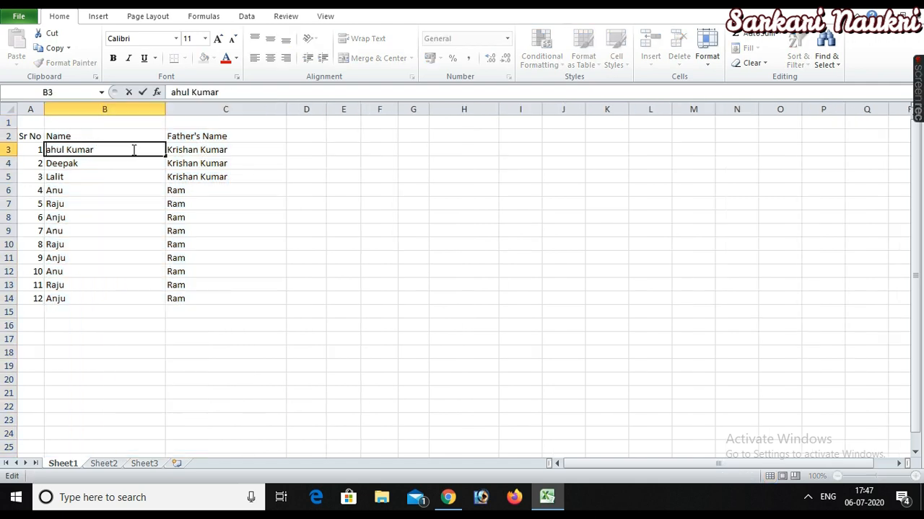
type("r")
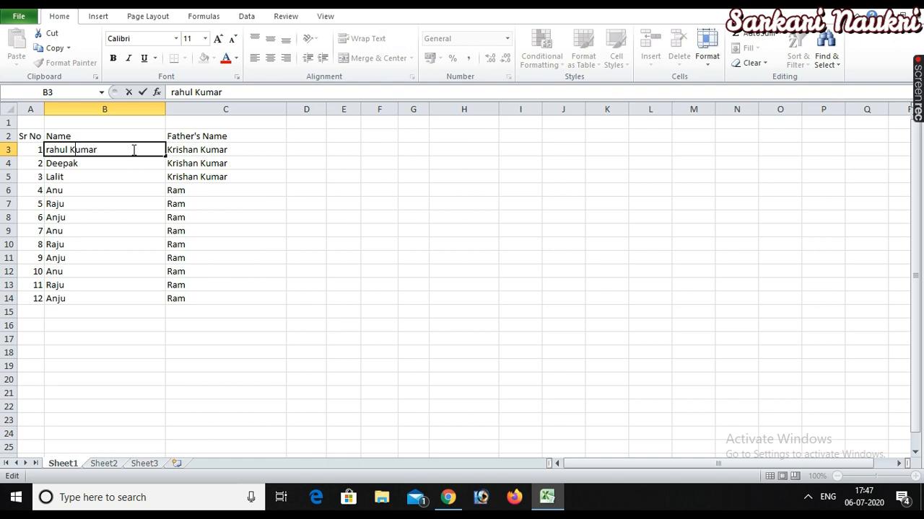
Lowercase the initial letters of the names in B3:B6.
key("Delete")
type("k")
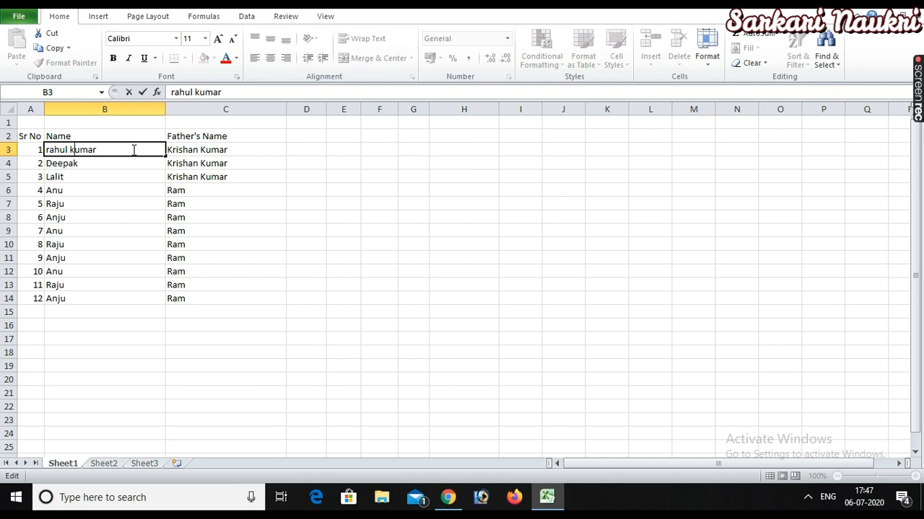
key("Return")
key("F2")
key("Home")
key("Delete")
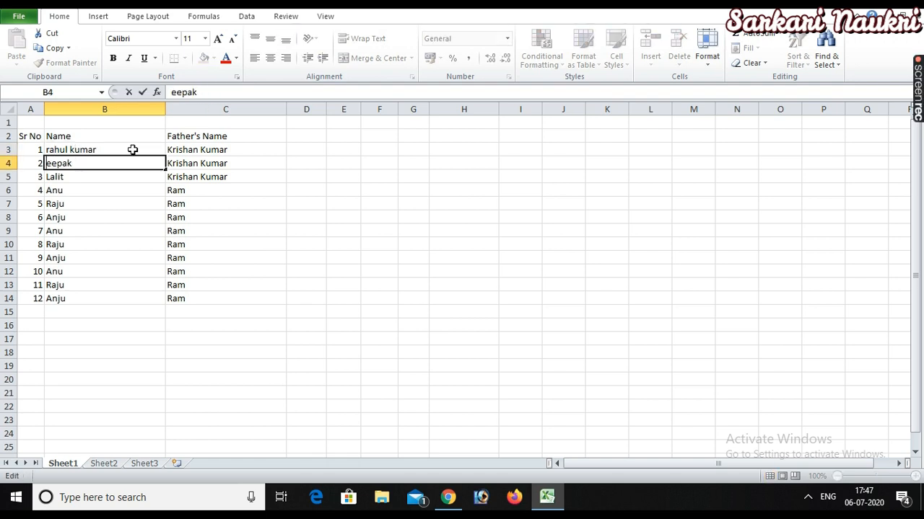
type("d")
key("Return")
key("F2")
key("Home")
key("Delete")
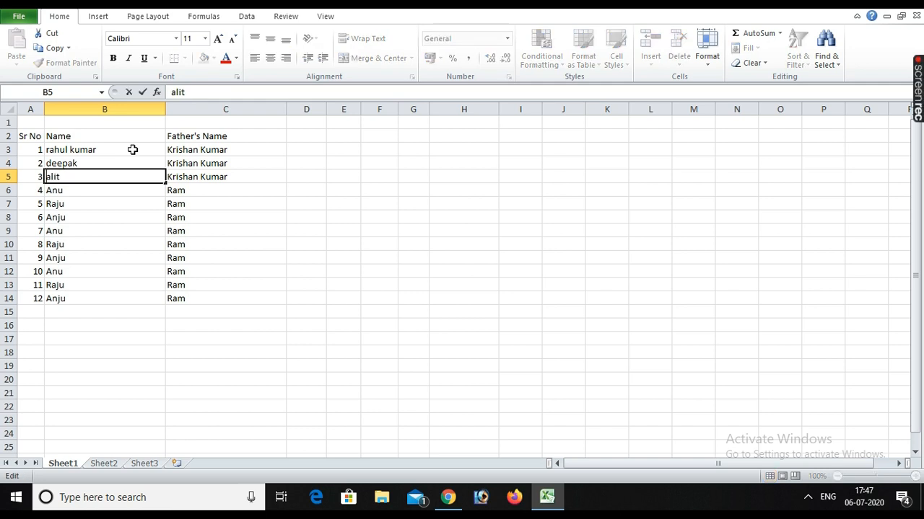
type("l")
key("Return")
key("F2")
key("Home")
key("Delete")
type("q")
key("BackSpace")
type("a")
key("Return")
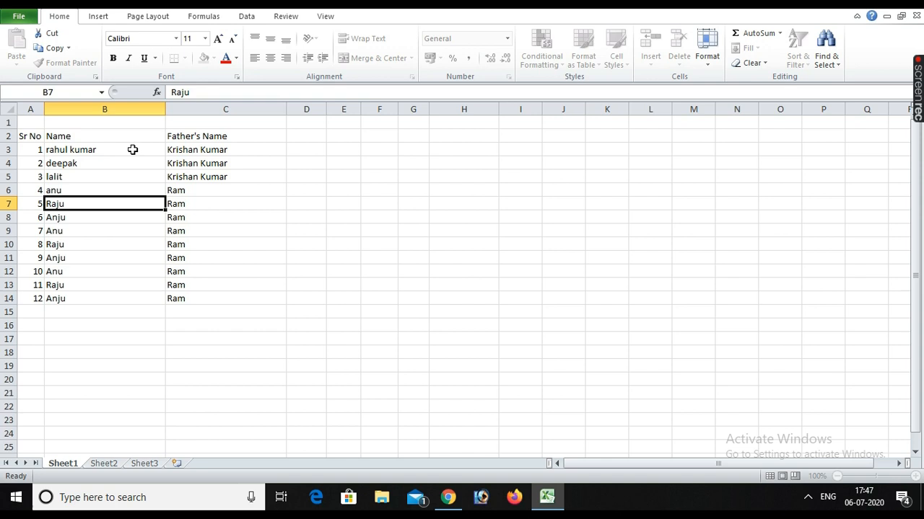
Lowercase the initial letters of the names in B7:B11.
key("Delete")
type("r")
key("Return")
key("F2")
key("Home")
key("Delete")
type("a")
key("Return")
key("F2")
key("Home")
key("Delete")
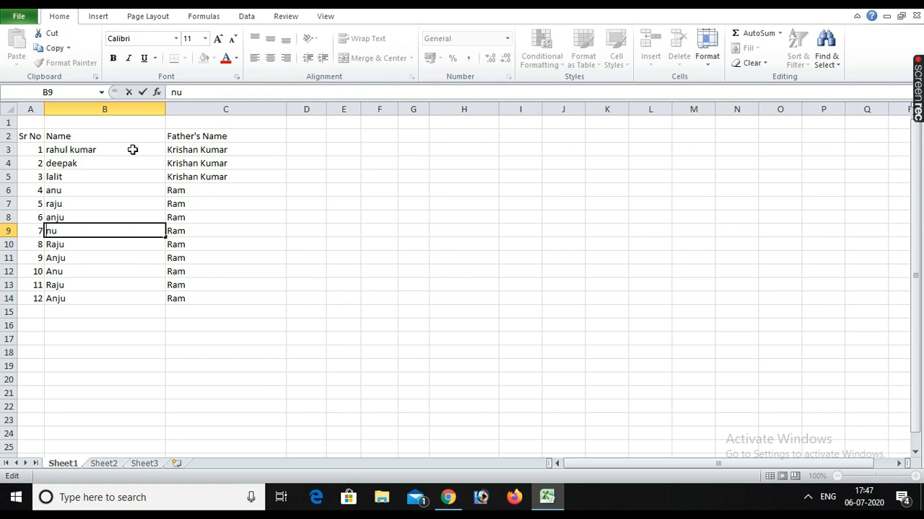
type("a\\")
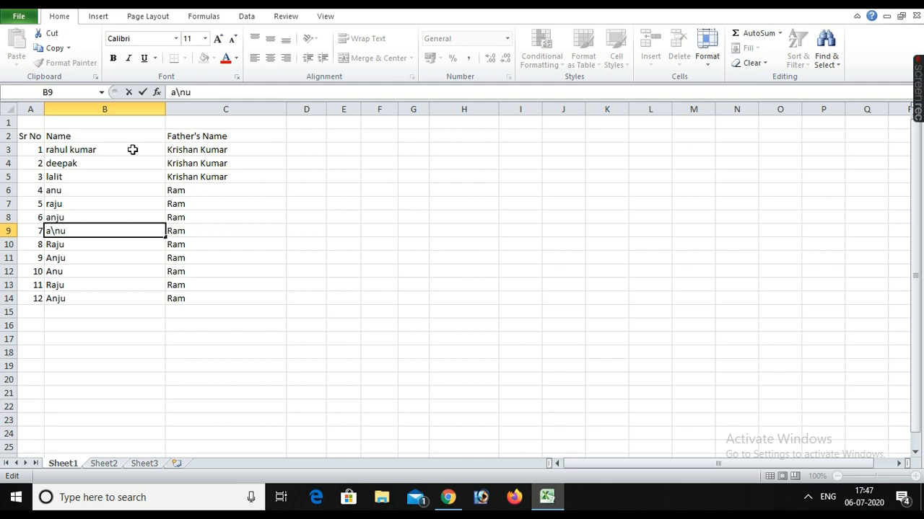
key("BackSpace")
key("Return")
key("F2")
key("Home")
key("Delete")
type("r")
key("Return")
key("F2")
key("Home")
key("Return")
key("Up")
key("F2")
key("Home")
key("Delete")
type("a")
key("Return")
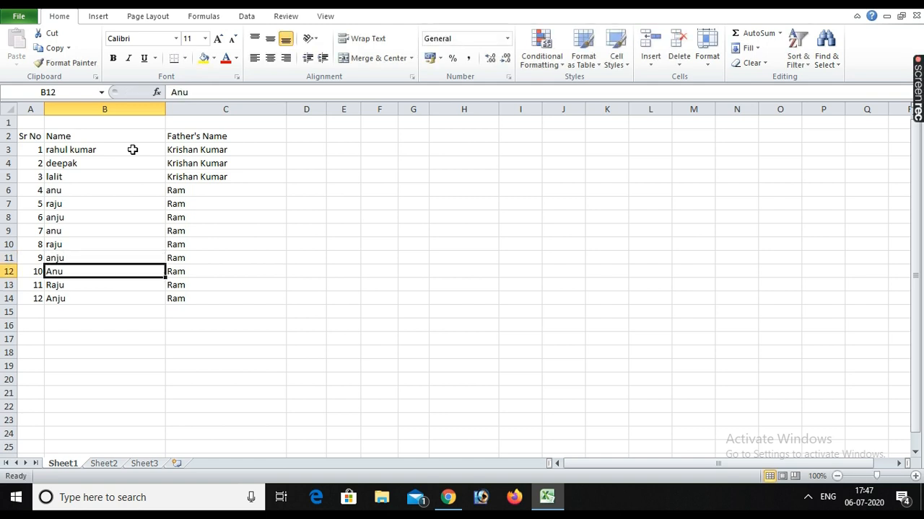
Lowercase the names in B12:B14, re-fixing the B13 entry after a slip.
key("F2")
key("Home")
key("Delete")
type("a")
key("Return")
key("F2")
key("Home")
key("Delete")
key("Return")
key("Up")
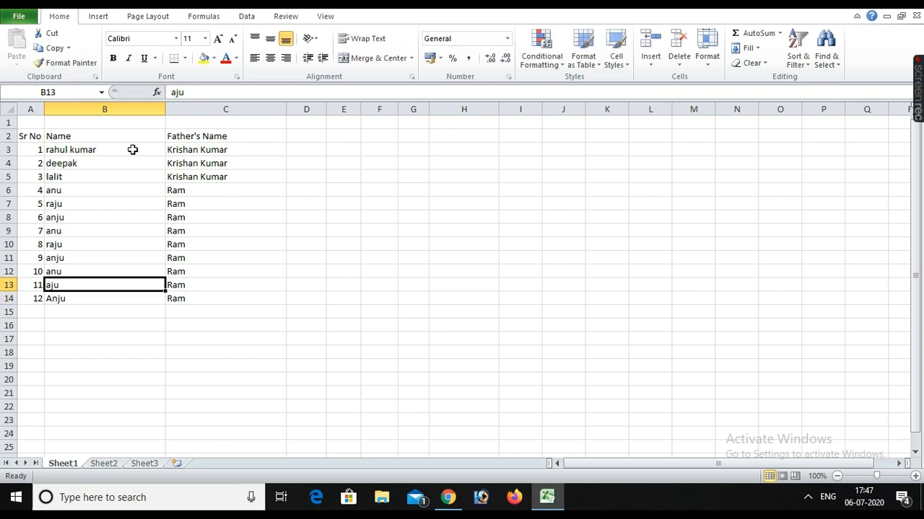
key("F2")
key("Home")
type("r")
key("Return")
key("F2")
key("Home")
key("Delete")
type("a")
key("Return")
Clear the whole Father's Name column from its header down.
key("Up")
key("Up")
key("Up")
key("Up")
key("Up")
key("Up")
key("Up")
key("Up")
key("Up")
key("Up")
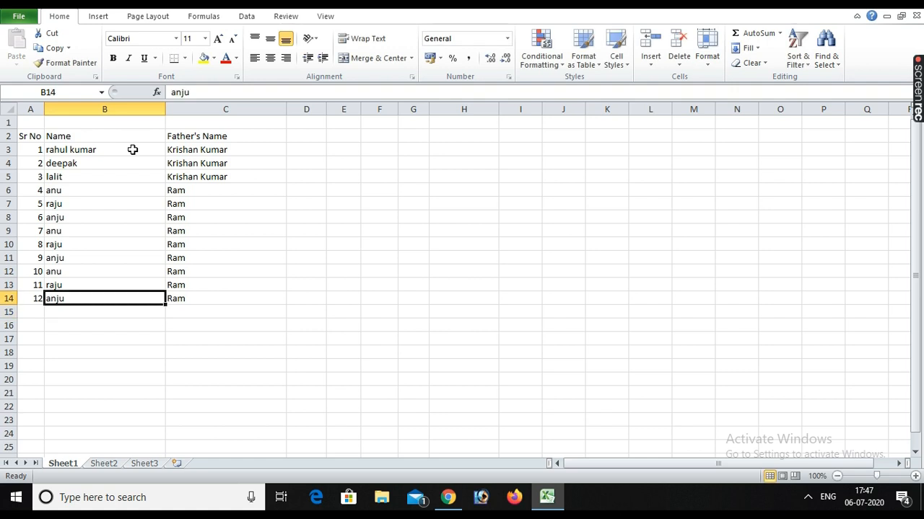
key("Right")
key("Up")
key("Up")
key("Up")
key("shift+Down")
key("shift+Down")
key("shift+Down")
key("shift+Down")
key("shift+Down")
key("shift+Down")
key("shift+Down")
key("shift+Down")
key("shift+Down")
key("shift+Down")
key("shift+Down")
key("shift+Down")
key("shift+Down")
key("shift+Down")
key("shift+Down")
key("shift+Down")
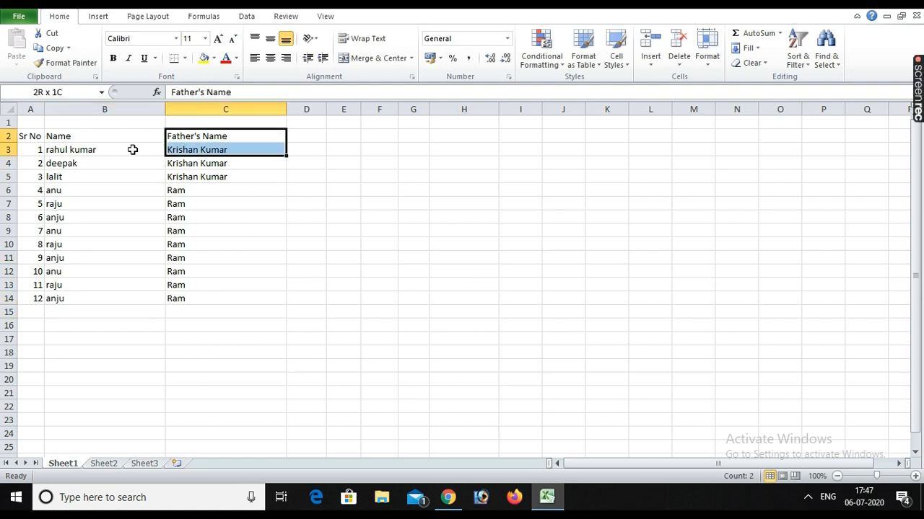
key("Delete")
key("Down")
Close the Excel Help window and dismiss the table styles gallery.
key("F1")
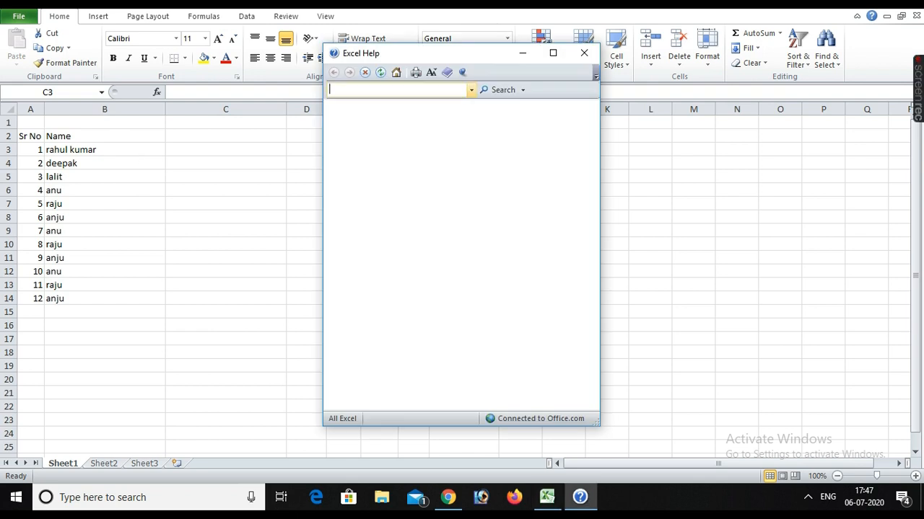
left_click(584, 54)
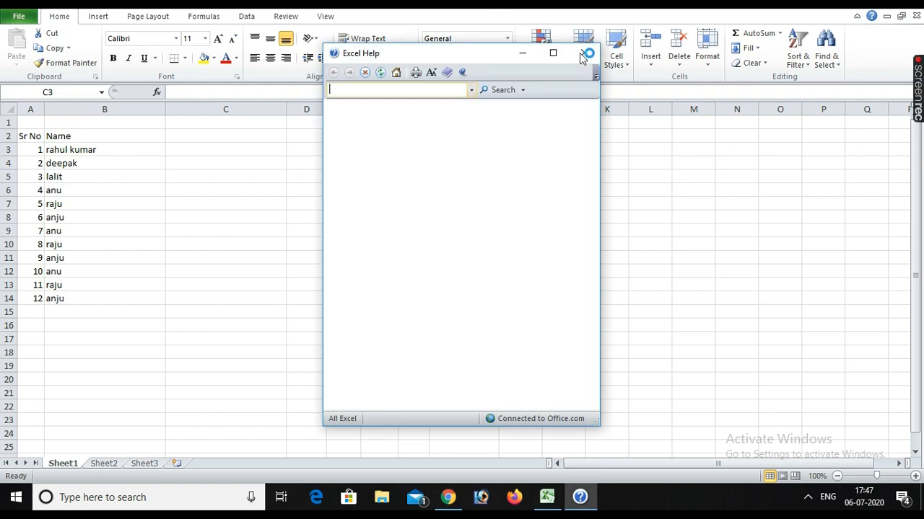
left_click(583, 56)
left_click(350, 213)
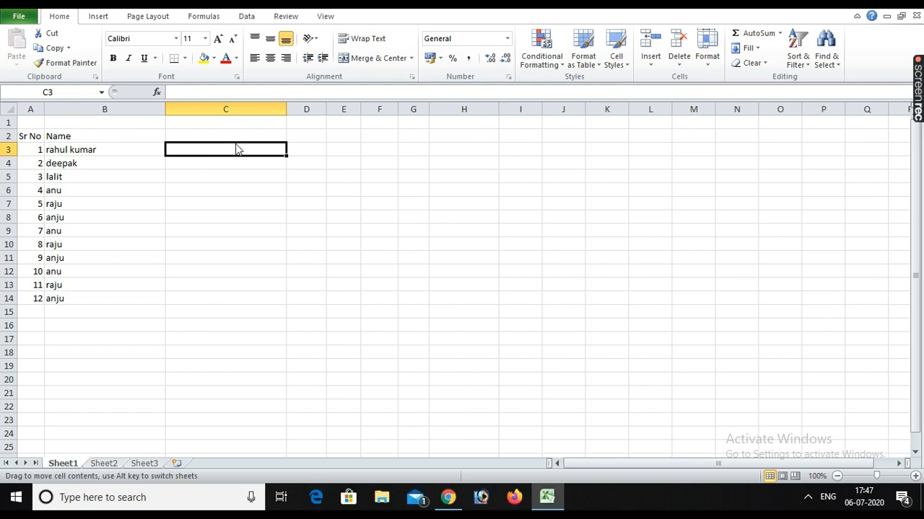
Enter =PROPER(B3) in C3 to capitalize the first student's name.
type("=")
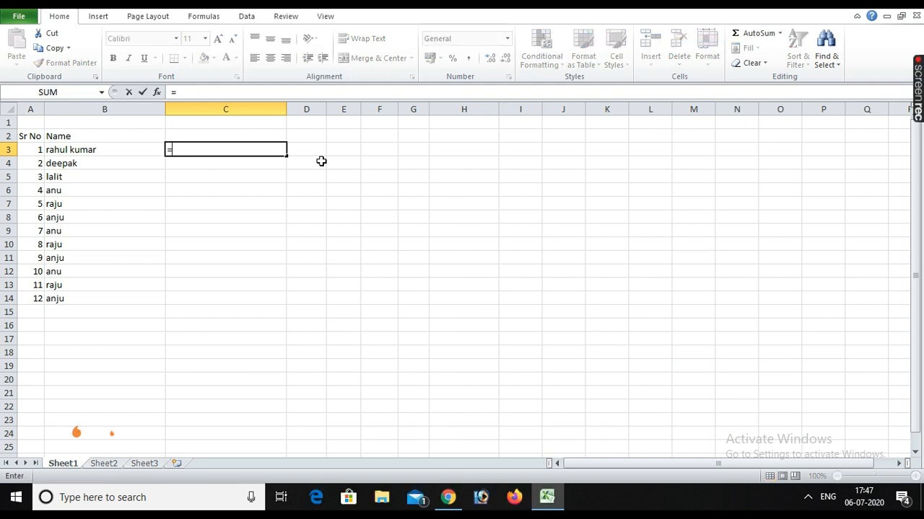
type("proper")
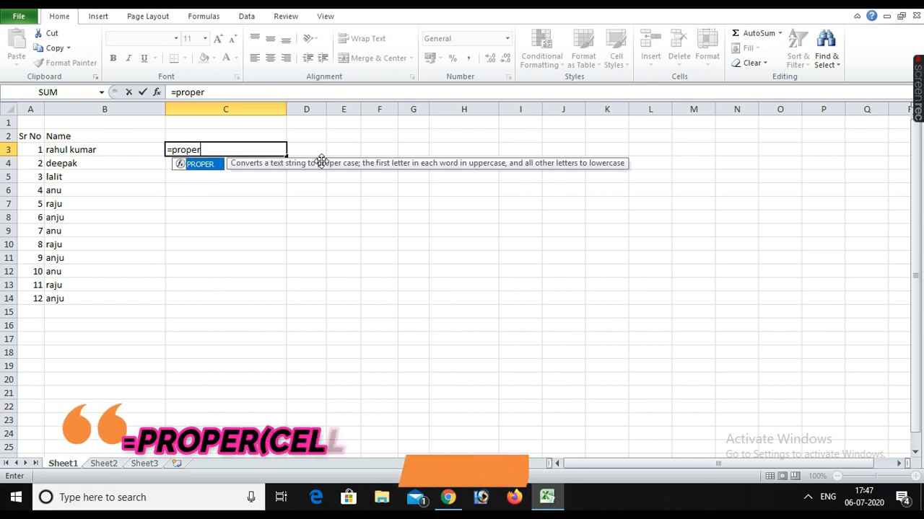
key("Tab")
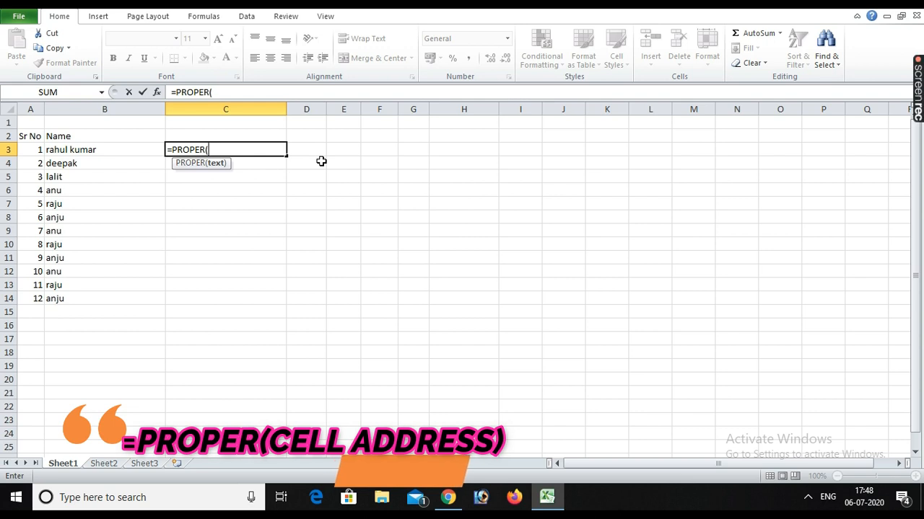
type("b3)")
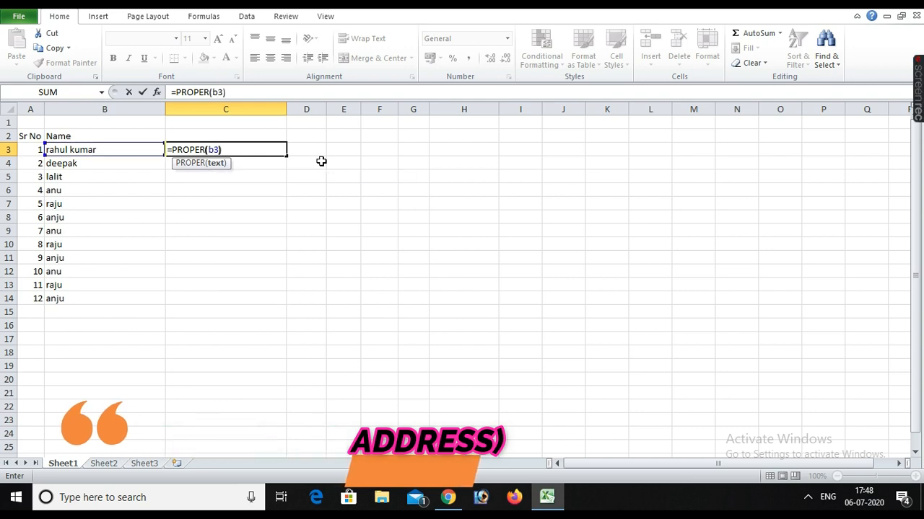
key("Return")
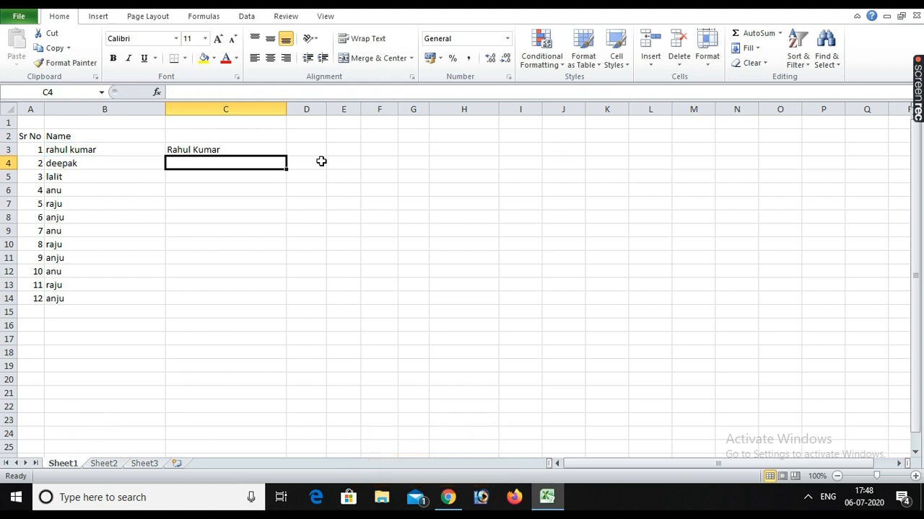
Copy the PROPER formula from C3 into C4:C14 so all names show capital initials.
key("Up")
key("ctrl+c")
key("Down")
key("shift+Down")
key("shift+Down")
key("shift+Down")
key("shift+Down")
key("shift+Down")
key("shift+Down")
key("shift+Down")
key("shift+Down")
key("shift+Down")
key("shift+Down")
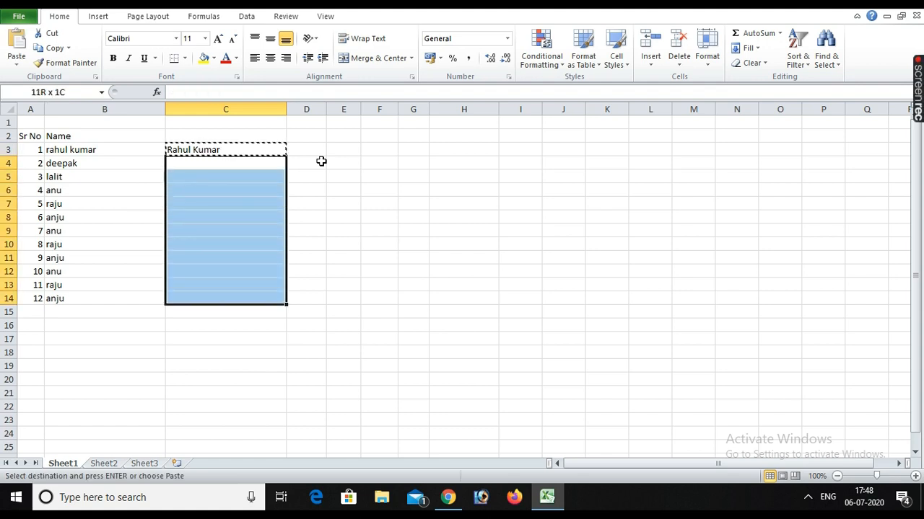
key("Return")
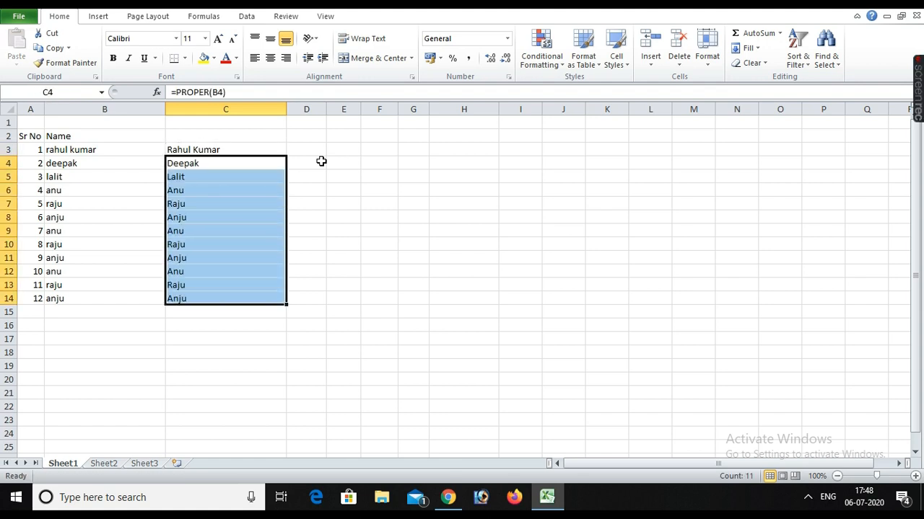
left_click(208, 215)
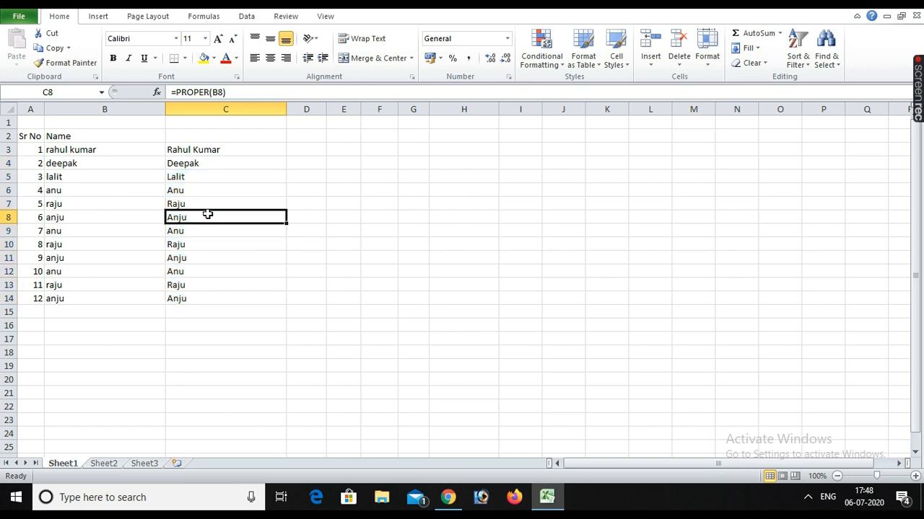
left_click(129, 339)
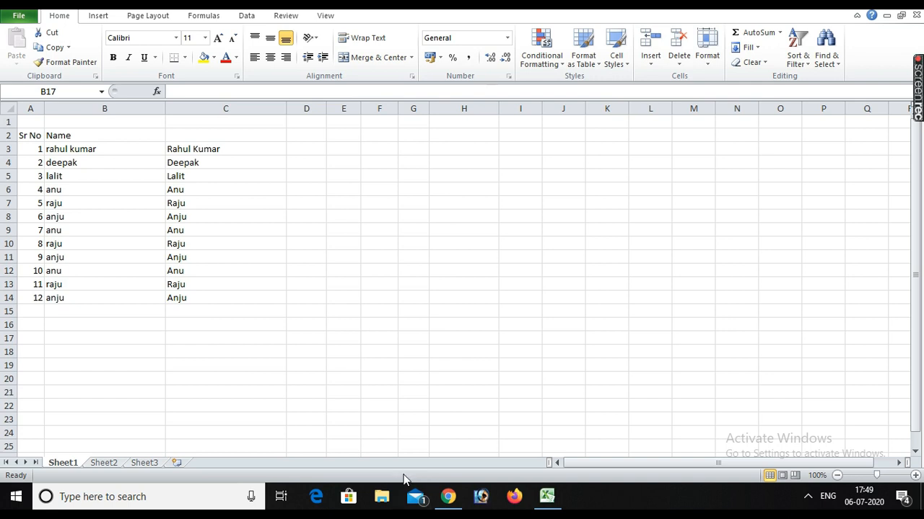
Copy the proper-case names in C3:C14 and pick F3 as the paste destination.
left_click_drag(196, 150, 195, 297)
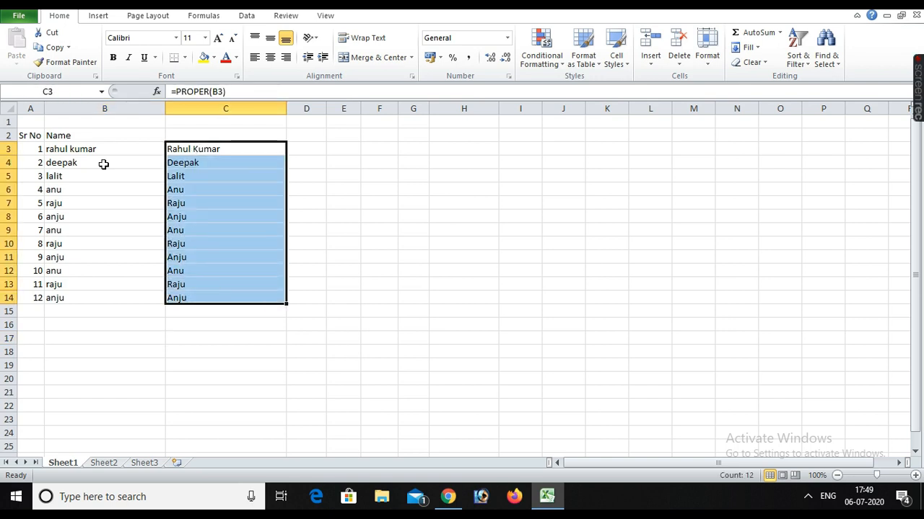
left_click(48, 47)
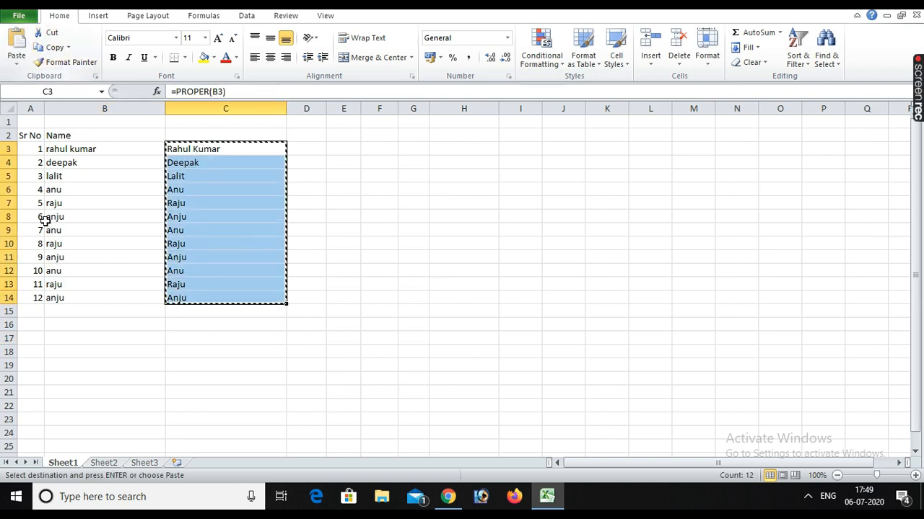
left_click(371, 148)
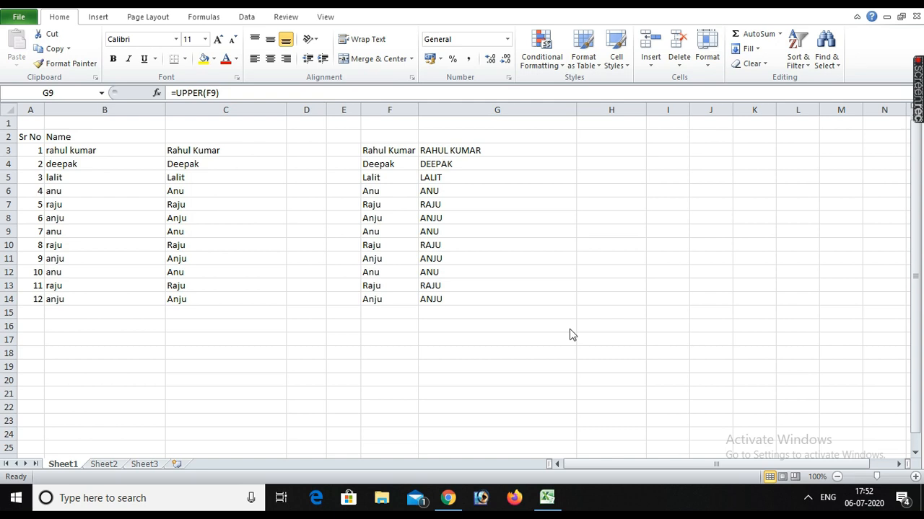
left_click(507, 229)
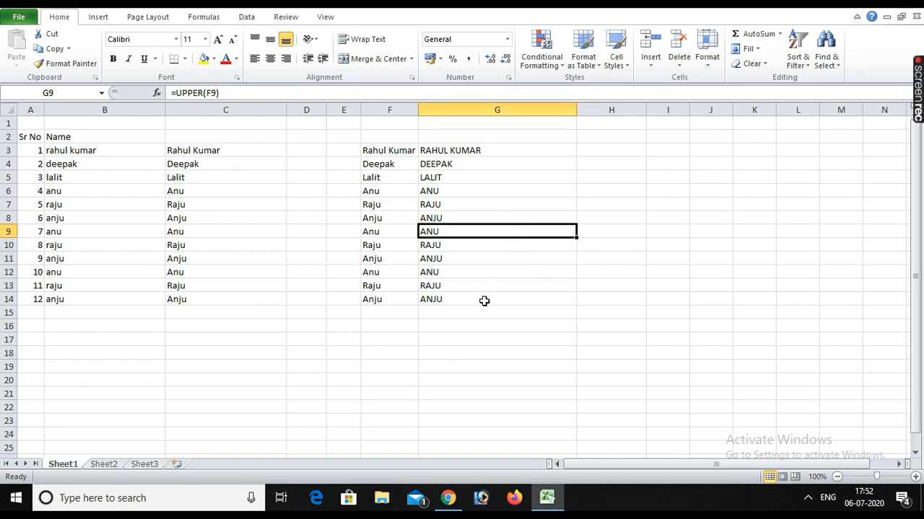
Clear the converted name columns C3:G14.
key("ctrl+Up")
key("Left")
key("ctrl+Left")
key("shift+Down")
key("shift+Down")
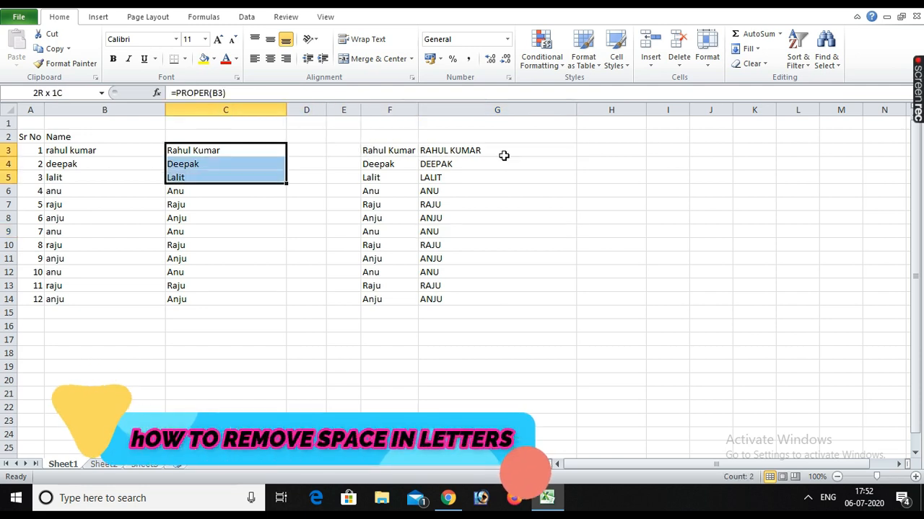
key("ctrl+shift+Down")
key("shift+Right")
key("shift+Right")
key("shift+Right")
key("shift+Right")
key("Delete")
Insert a run of extra spaces before 'kumar' in the B3 name.
key("Left")
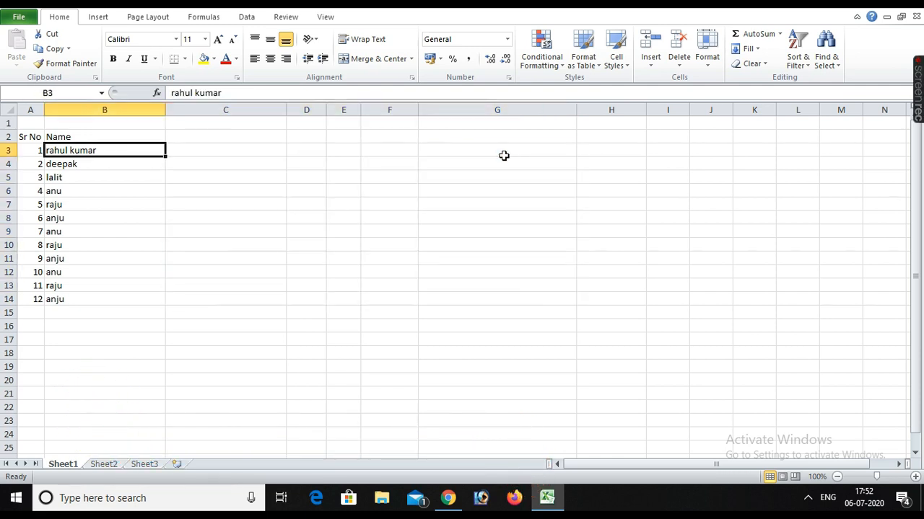
key("Right")
key("Left")
key("F2")
key("ctrl+Left")
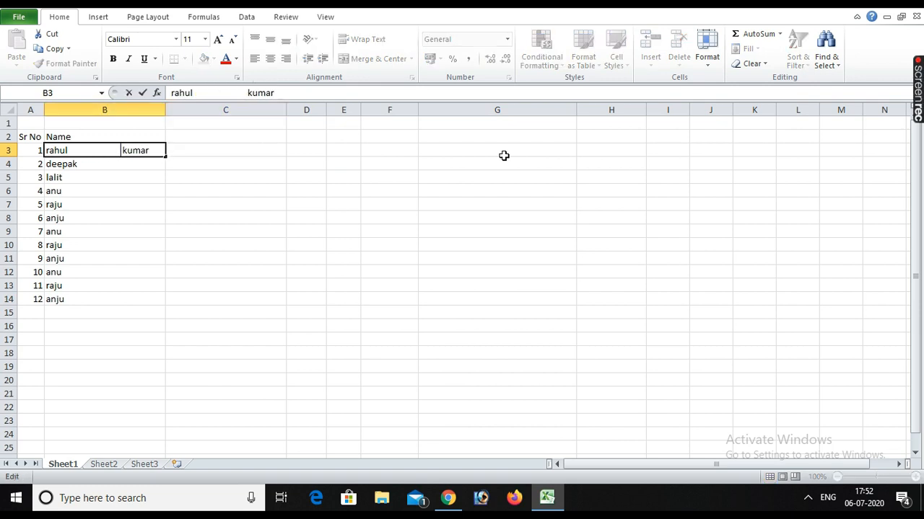
key("Return")
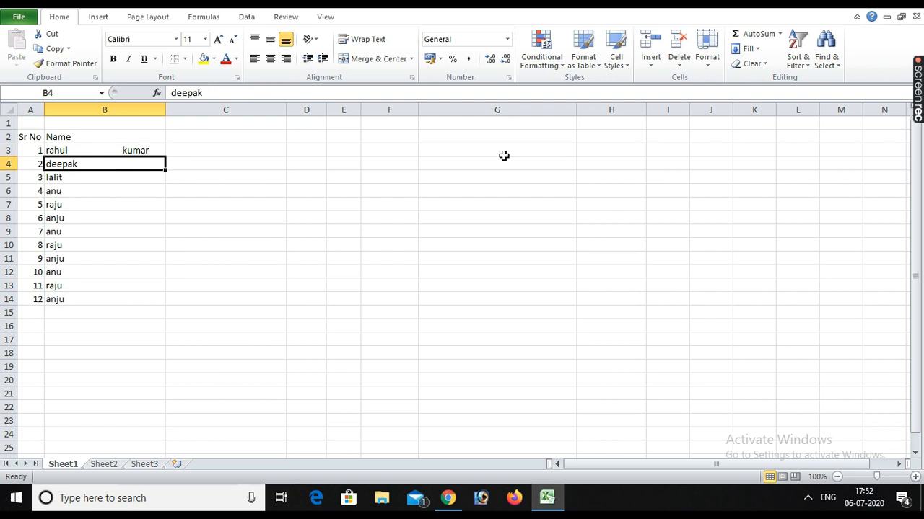
Add space-padded surnames: Kumar to deepak and lalit, rani to anu in B4:B6.
key("F2")
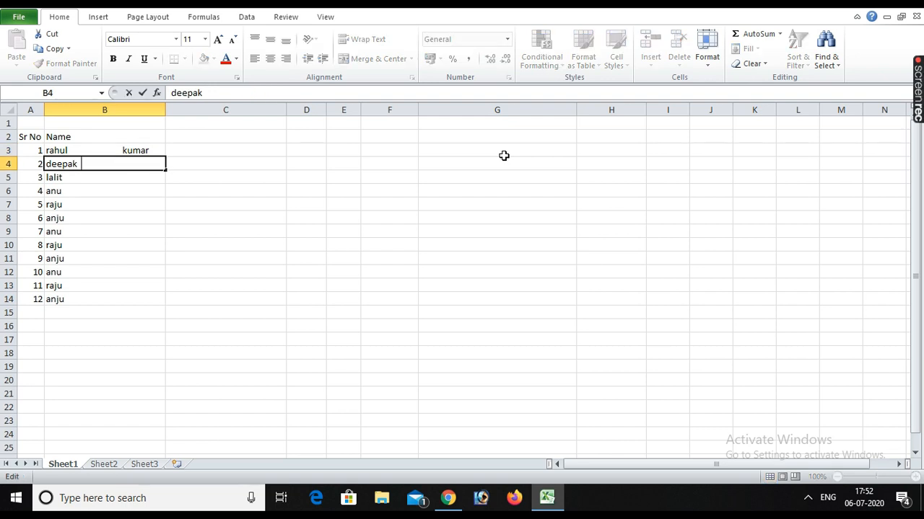
type("Kumar")
key("Return")
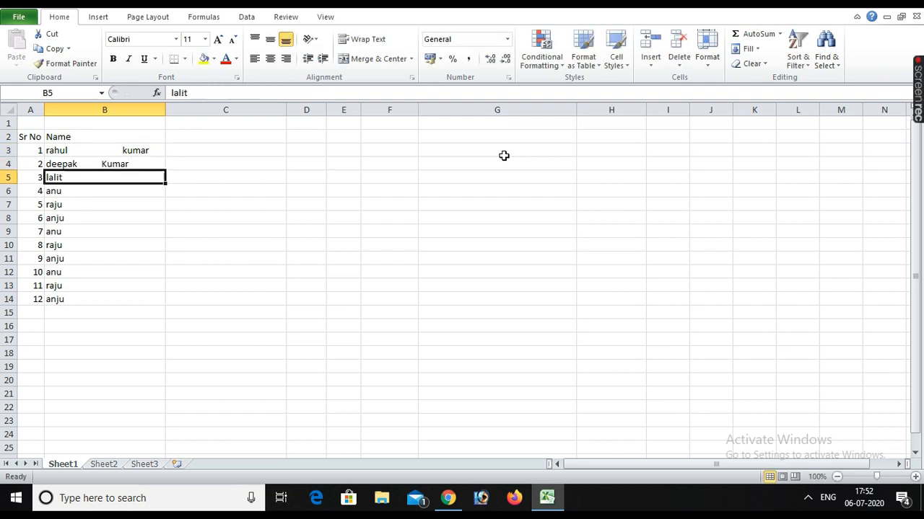
key("F2")
type("Kumar")
key("Return")
key("F2")
type("rani")
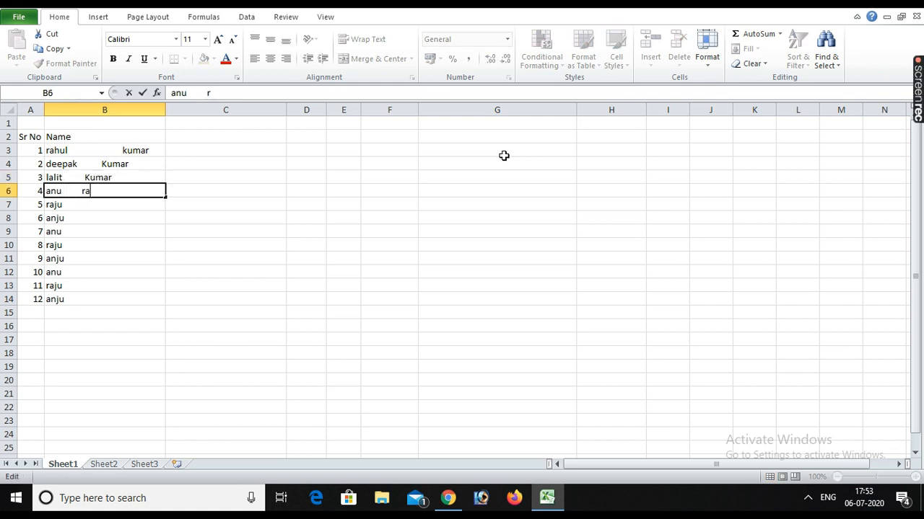
key("Return")
Delete the remaining names B7:B14 and serial numbers 5 to 12 in column A.
key("shift+Down")
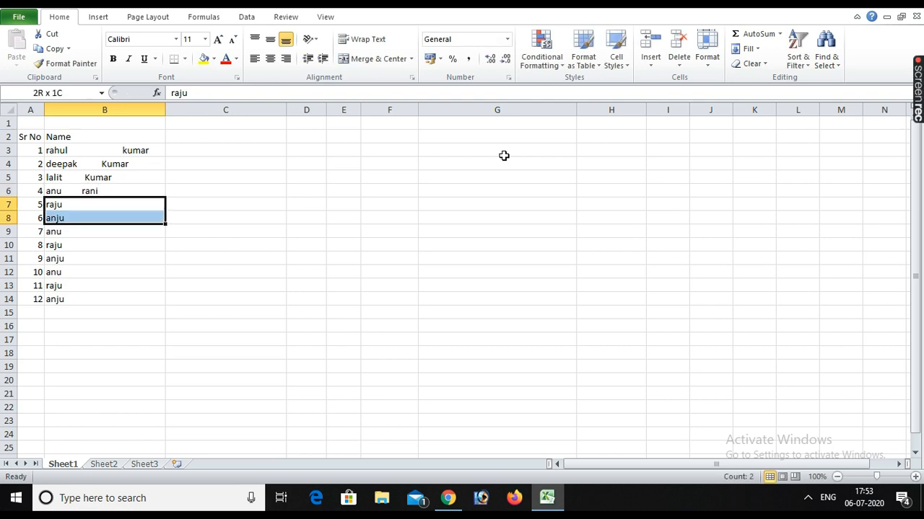
key("shift+Down")
key("shift+Down")
key("shift+Down")
key("shift+Down")
key("shift+Down")
key("shift+Down")
key("shift+Down")
key("shift+Down")
key("shift+Down")
key("Delete")
key("Left")
key("shift+Down")
key("shift+Down")
key("shift+Down")
key("shift+Down")
key("shift+Down")
key("shift+Down")
key("shift+Down")
key("shift+Down")
key("shift+Down")
key("shift+Down")
key("shift+Down")
key("Delete")
key("Up")
key("Up")
key("Up")
key("Up")
key("Right")
key("Right")
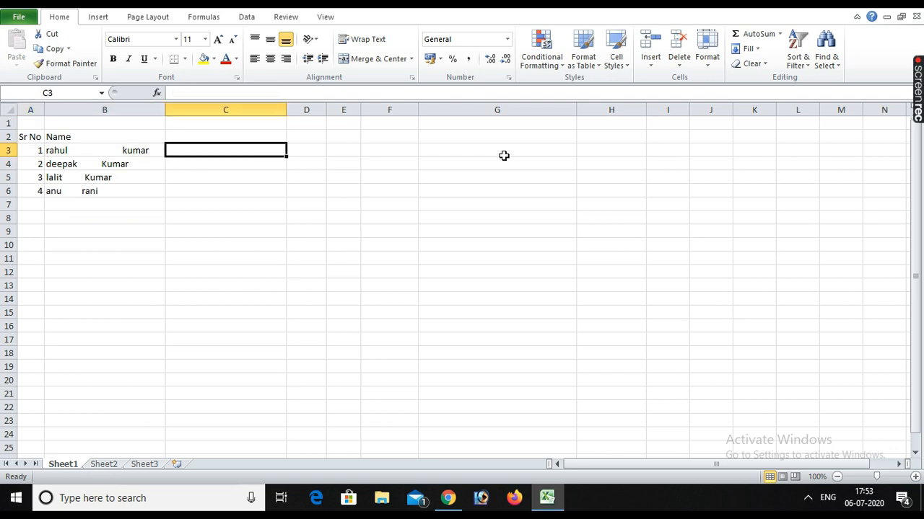
Enter =TRIM(B3) in C3 to strip the extra spaces from the first name.
type("=tr")
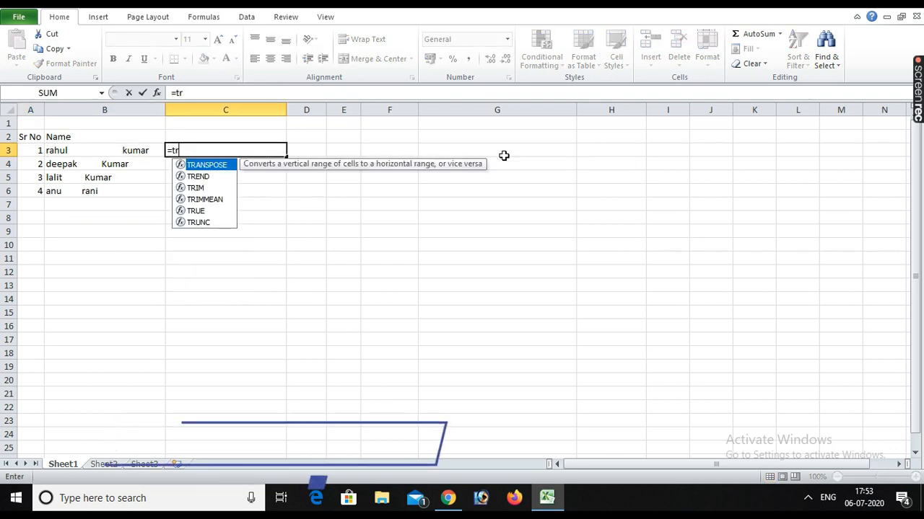
type("im")
key("Tab")
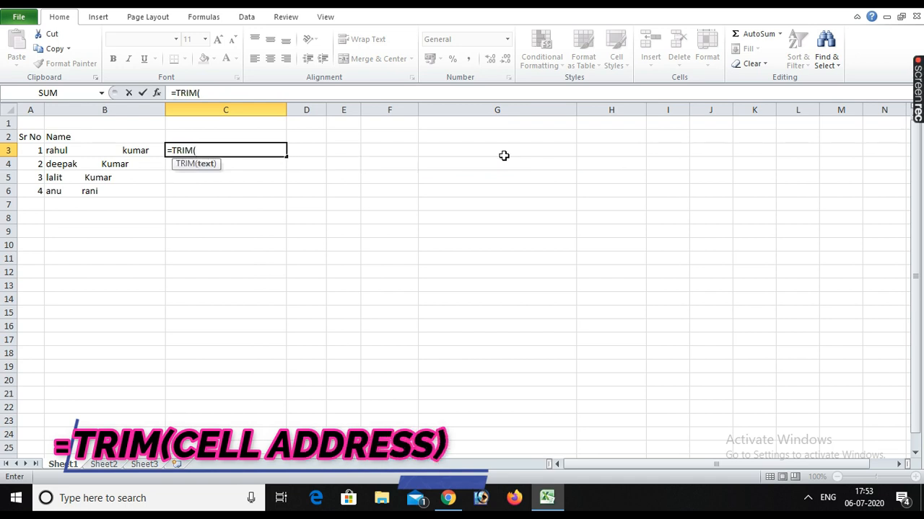
key("Left")
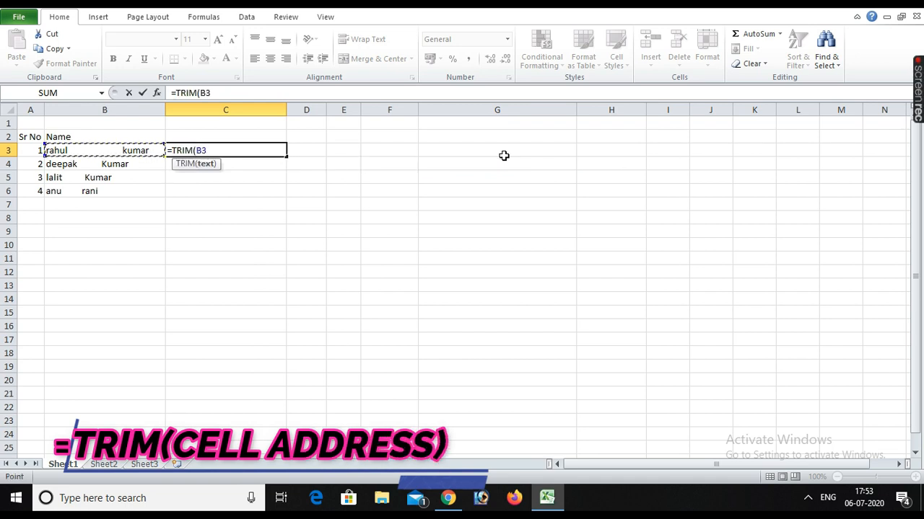
type(")")
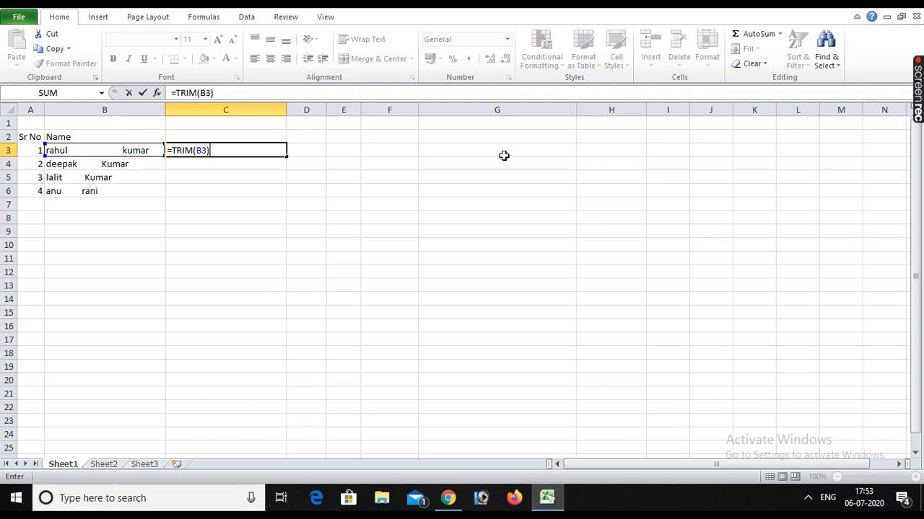
key("Return")
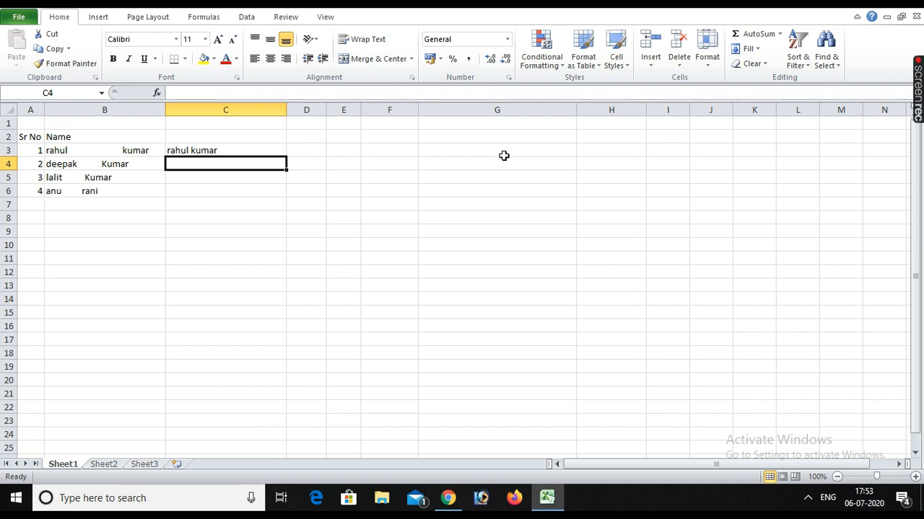
Copy the TRIM formula into C4:C6, then switch to the YouTube channel in Chrome.
key("Up")
key("ctrl+c")
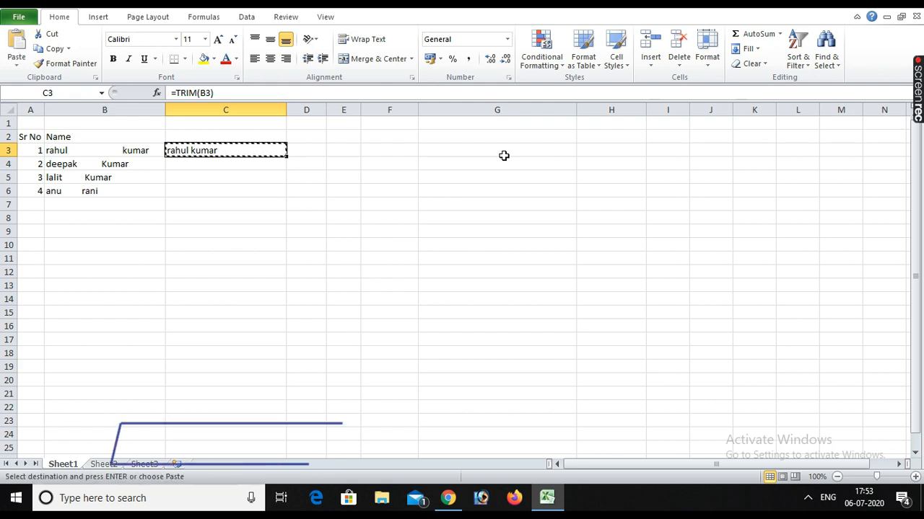
key("Down")
key("shift+Down")
key("shift+Down")
key("Return")
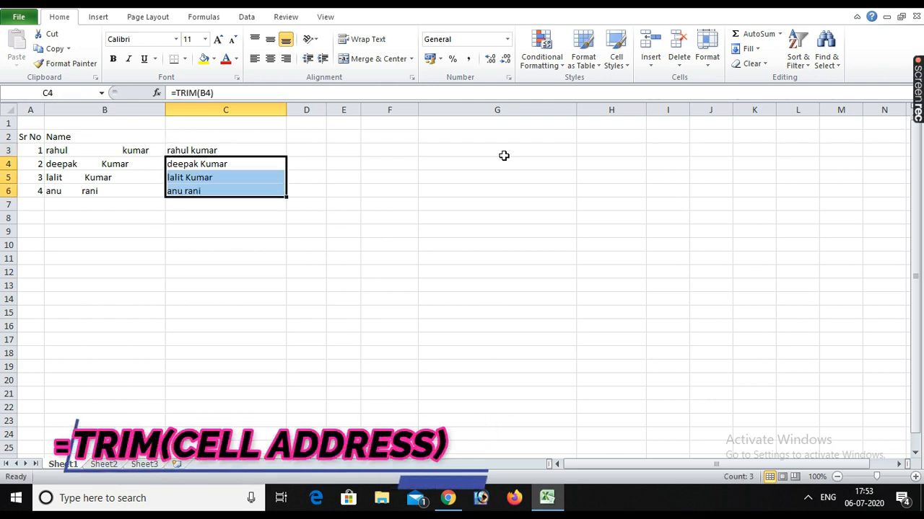
left_click(394, 159)
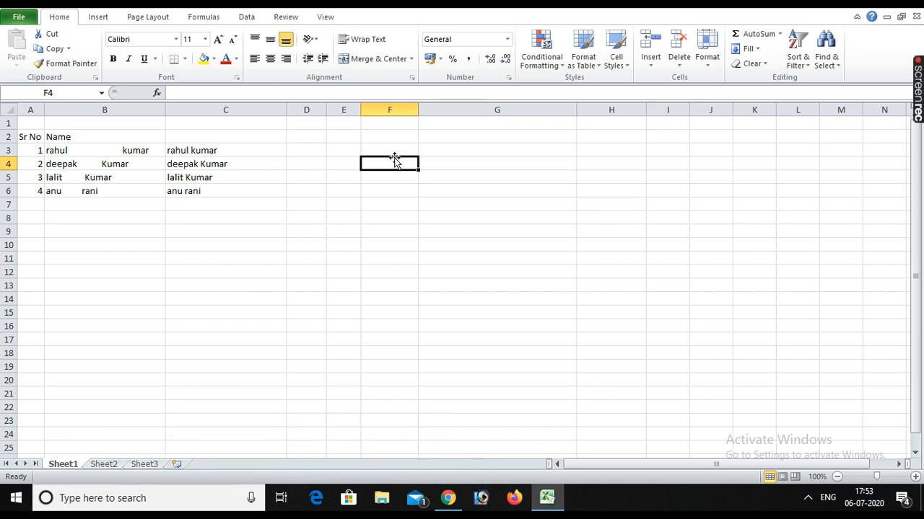
left_click(448, 498)
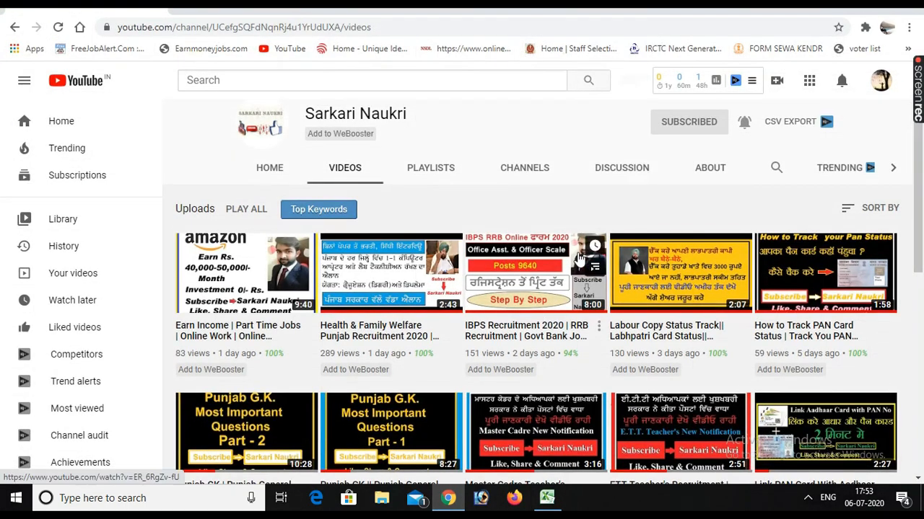